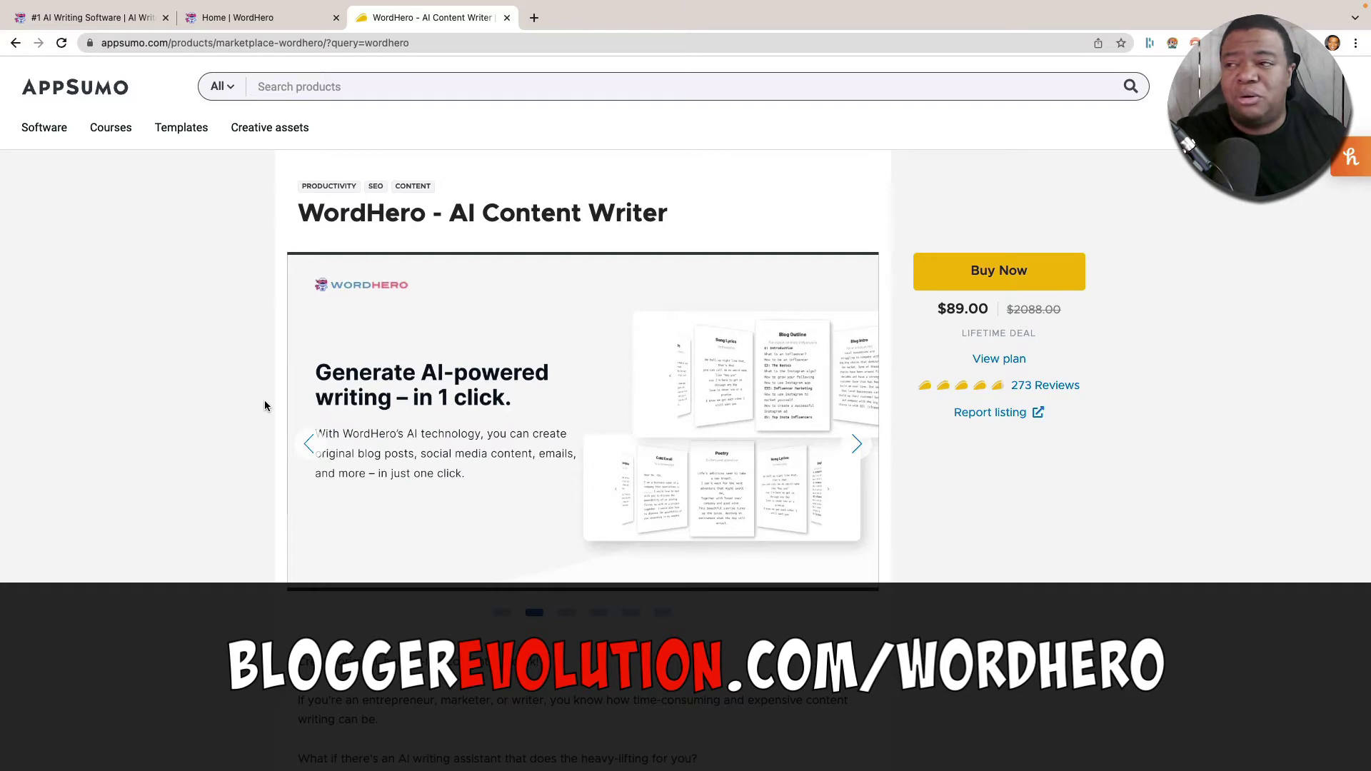
Review the lifetime deal price and product description on the WordHero AppSumo listing
scroll(216, 371, "down", 1)
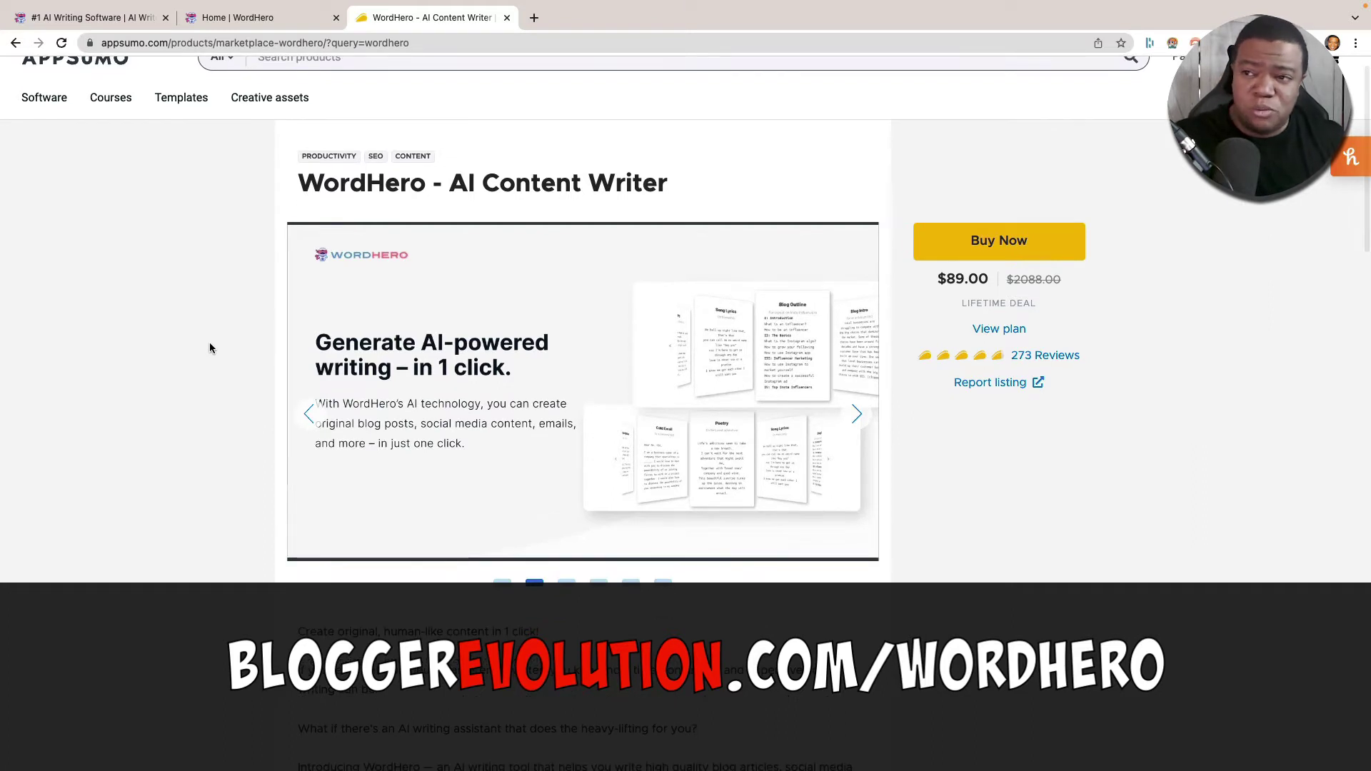
scroll(202, 378, "down", 1)
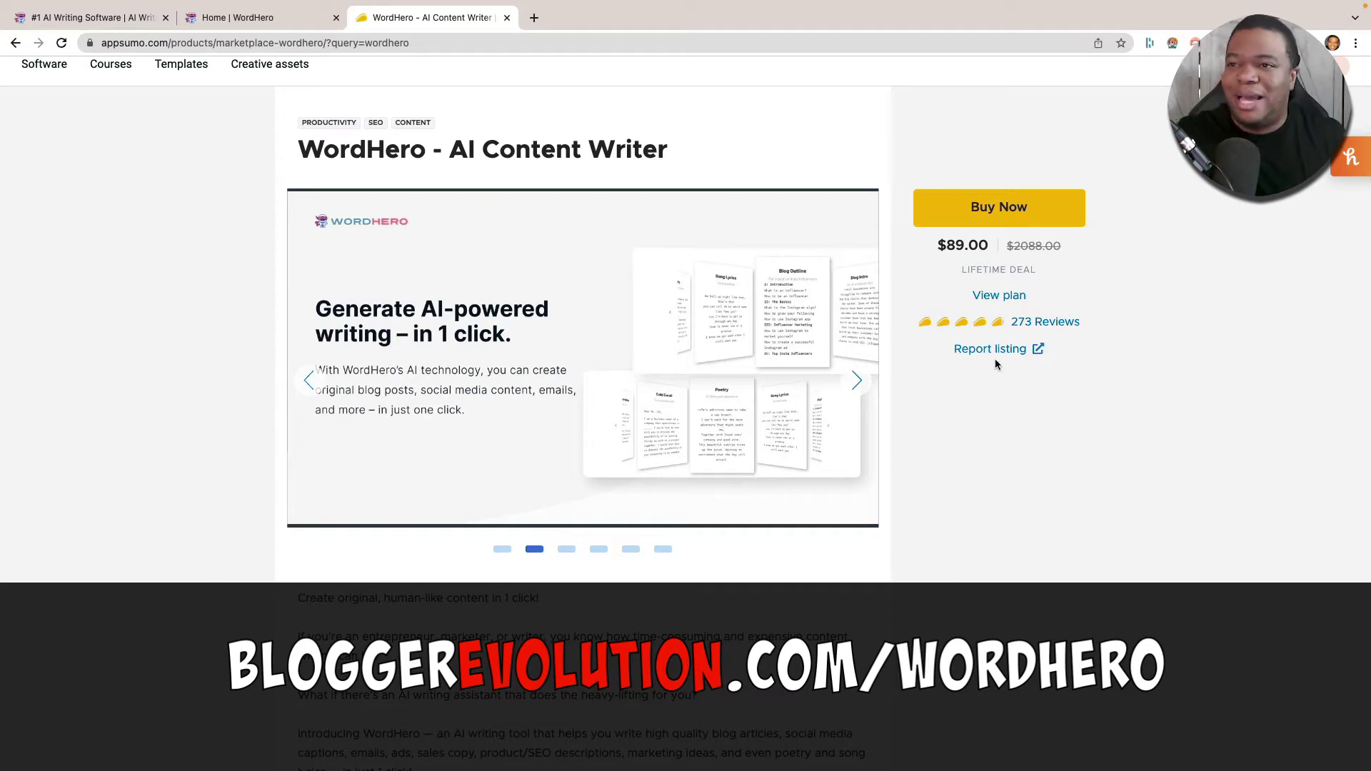
left_click_drag(944, 246, 991, 250)
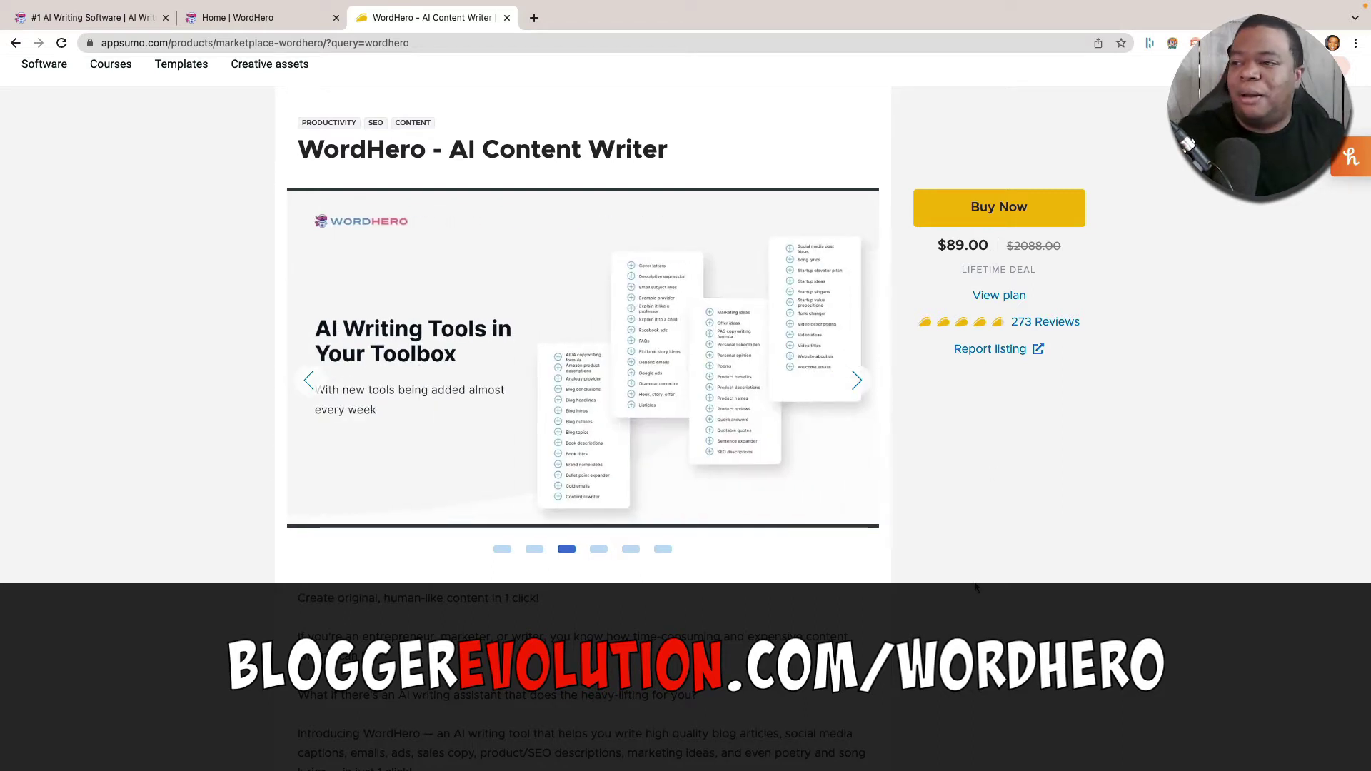
scroll(982, 543, "down", 3)
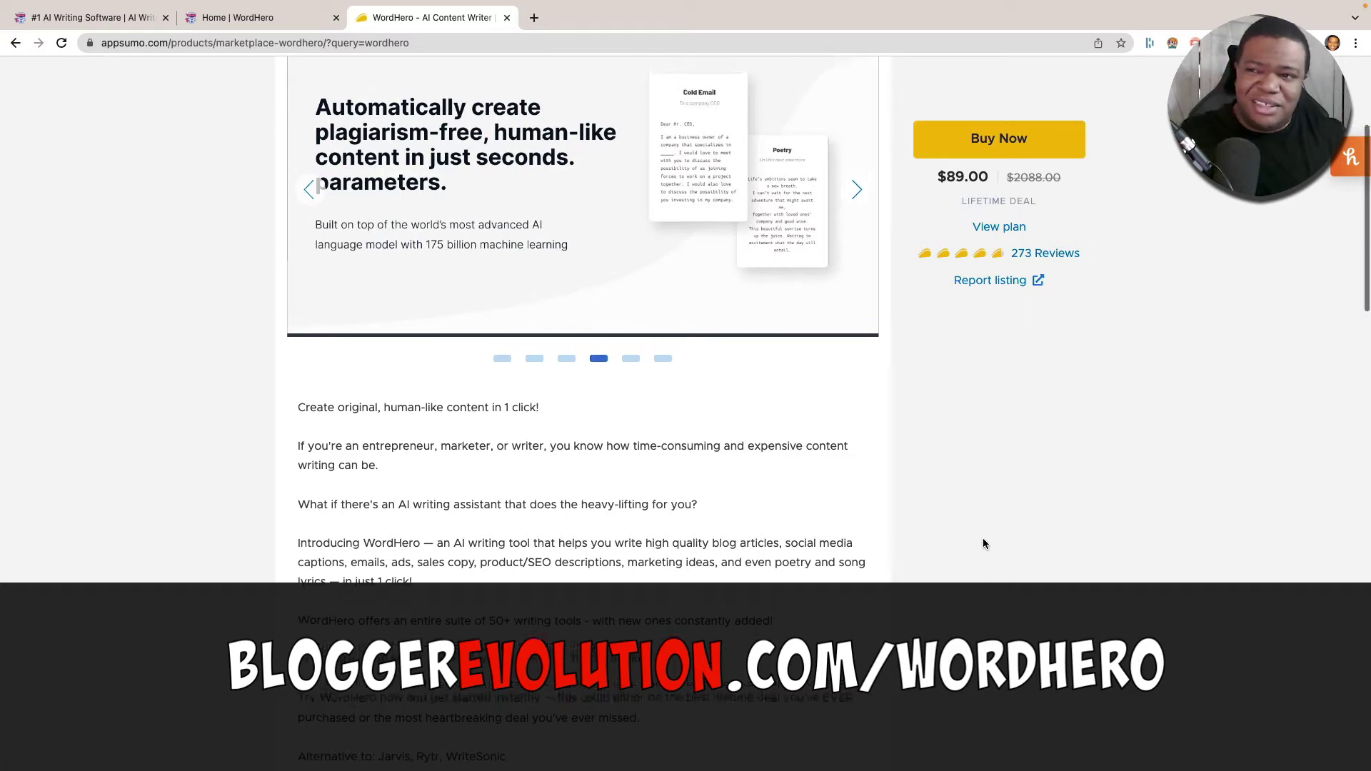
scroll(983, 543, "down", 1)
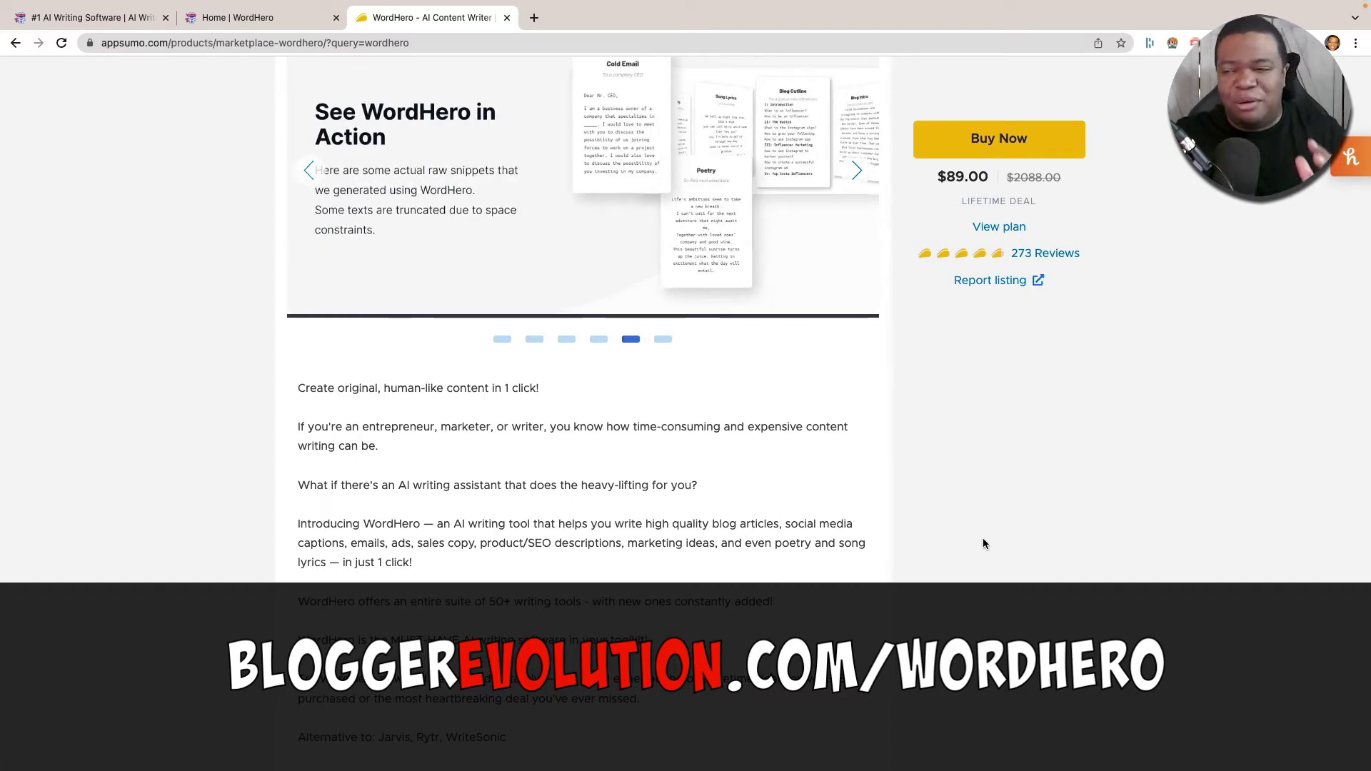
scroll(920, 540, "up", 3)
scroll(919, 539, "up", 1)
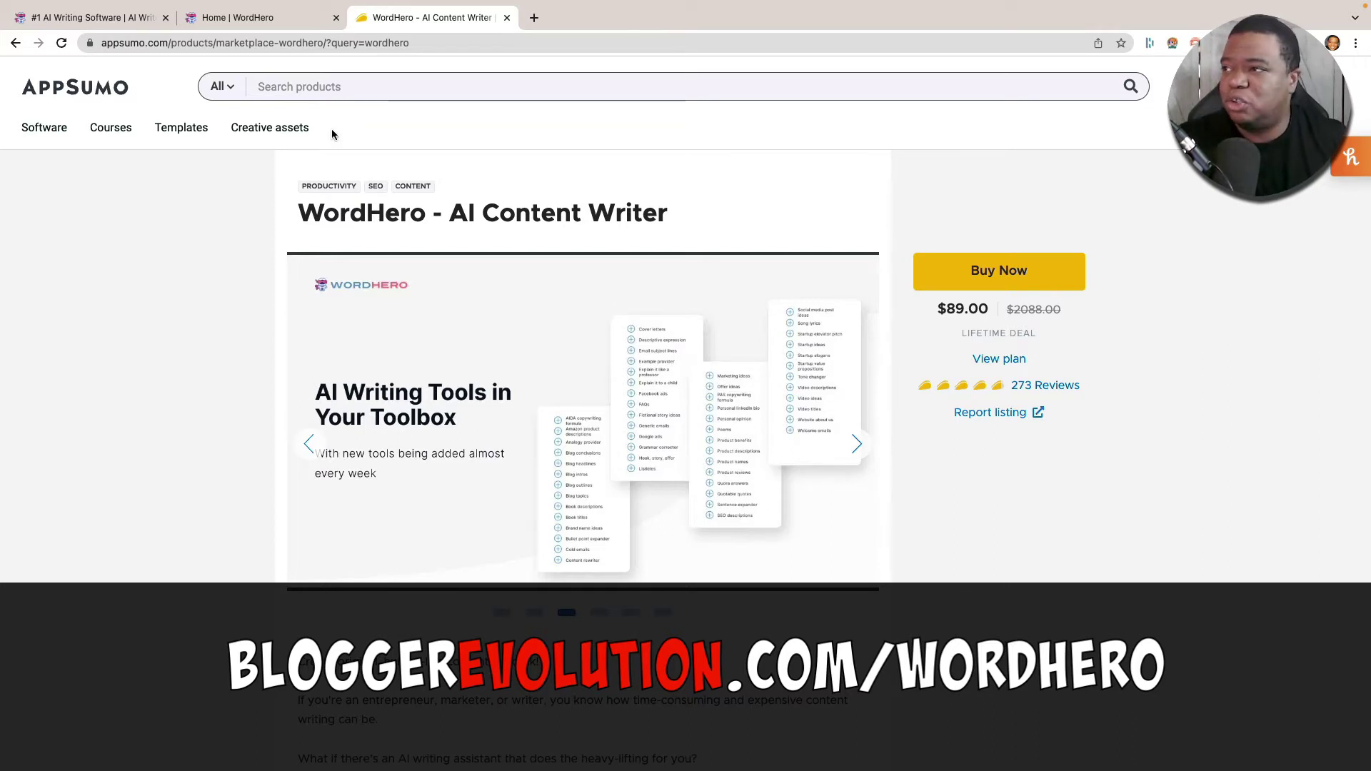
Switch from the AppSumo listing to the WordHero app's home page and browse its full list of writing tools
left_click(93, 17)
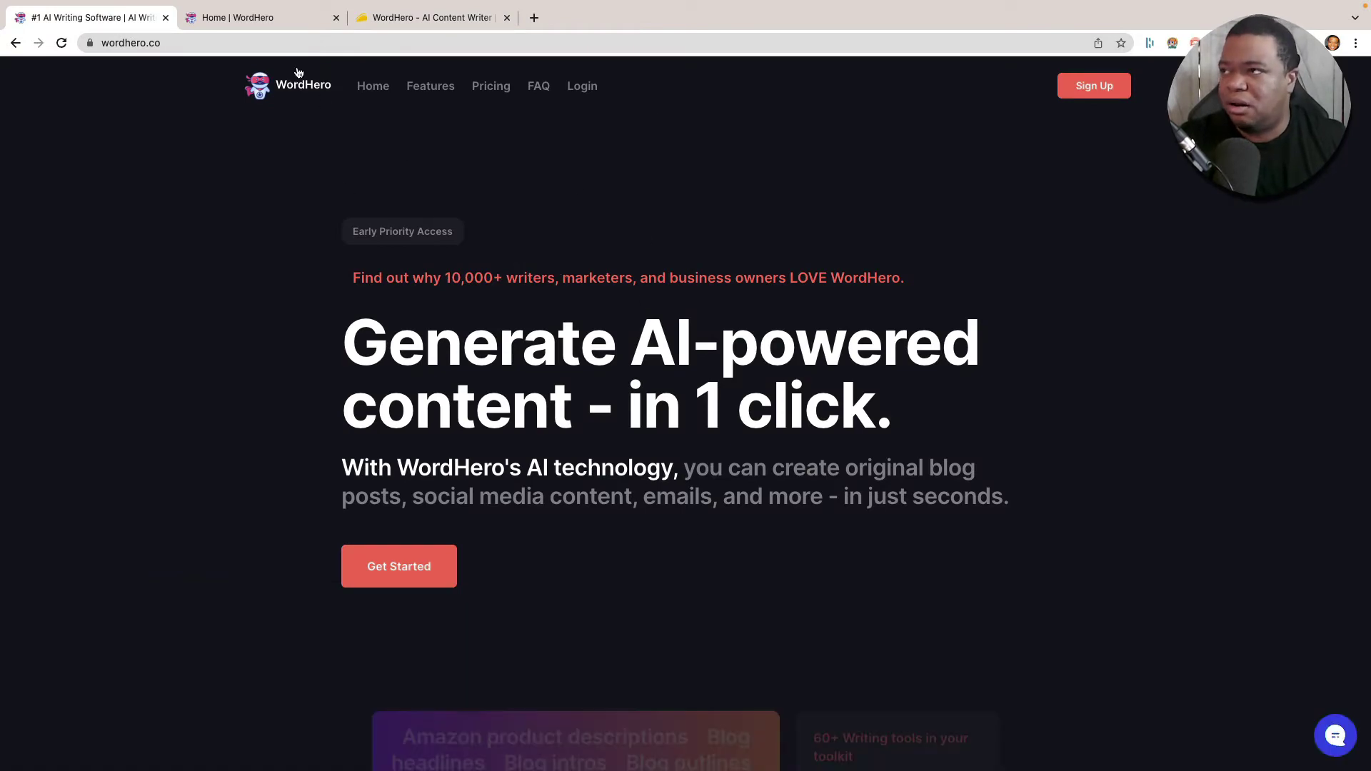
left_click(271, 21)
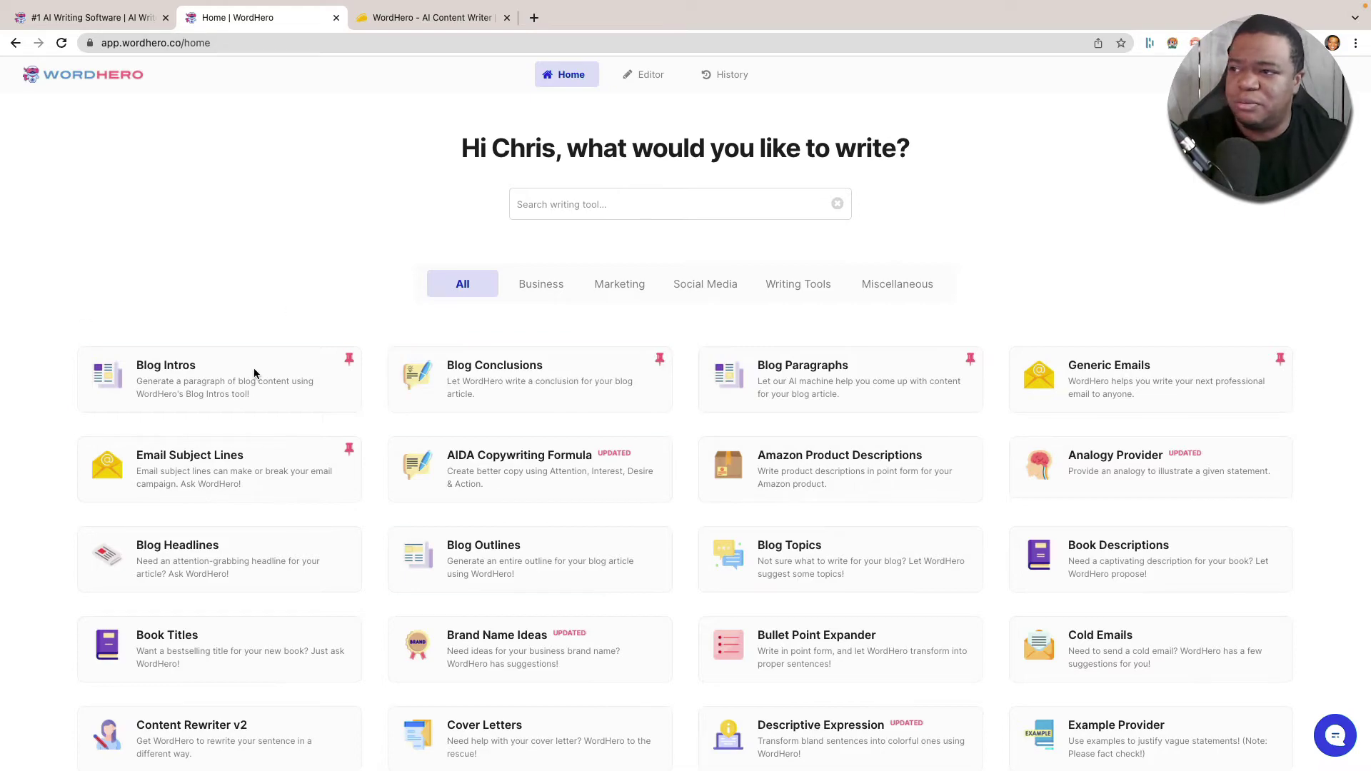
scroll(254, 428, "down", 15)
scroll(254, 490, "up", 15)
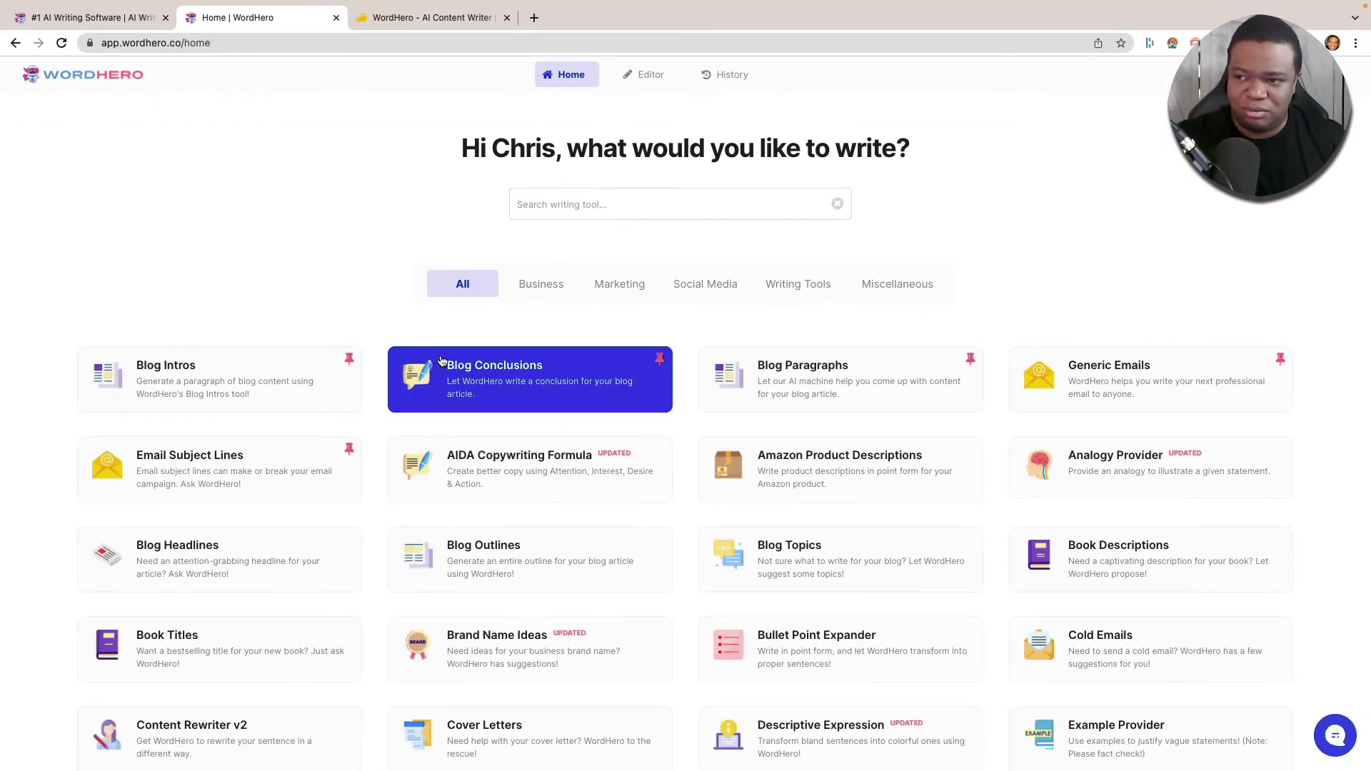
scroll(442, 361, "down", 15)
scroll(442, 361, "up", 11)
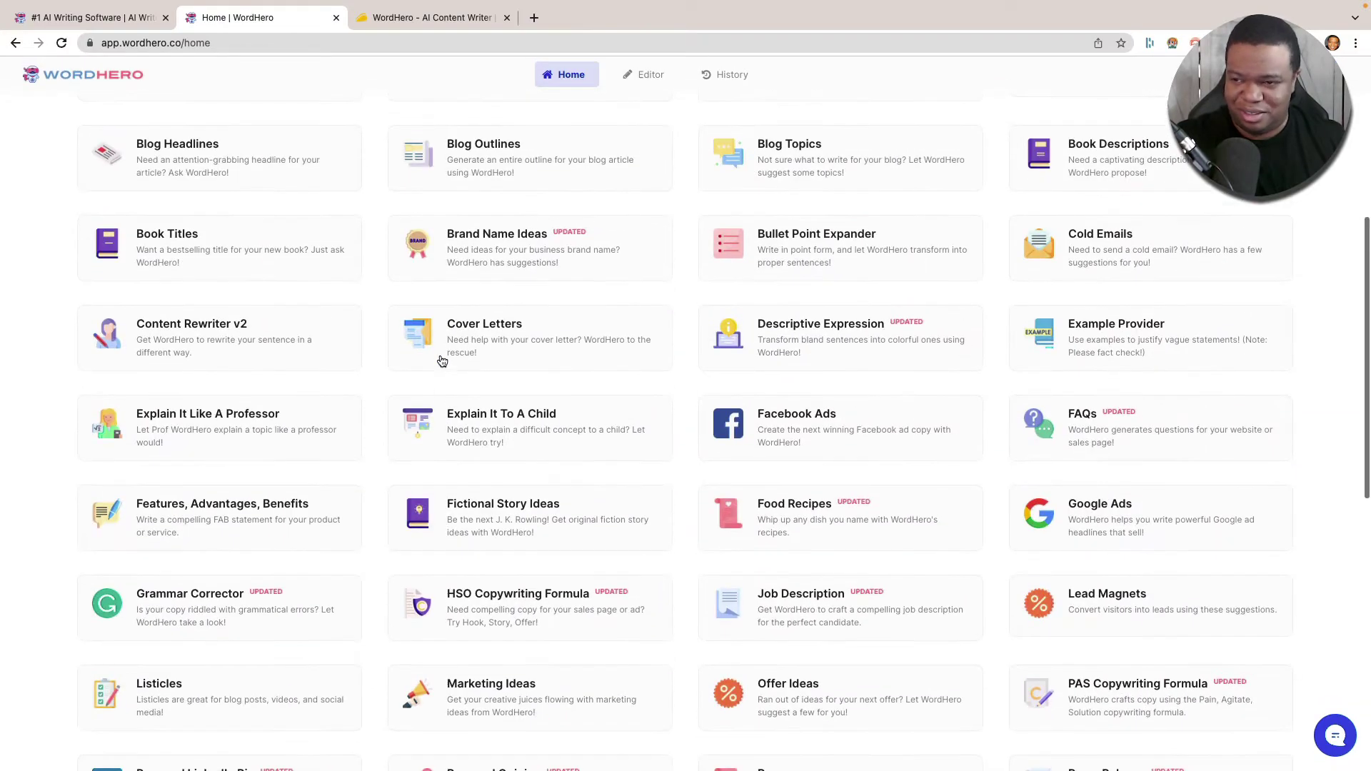
scroll(442, 360, "up", 5)
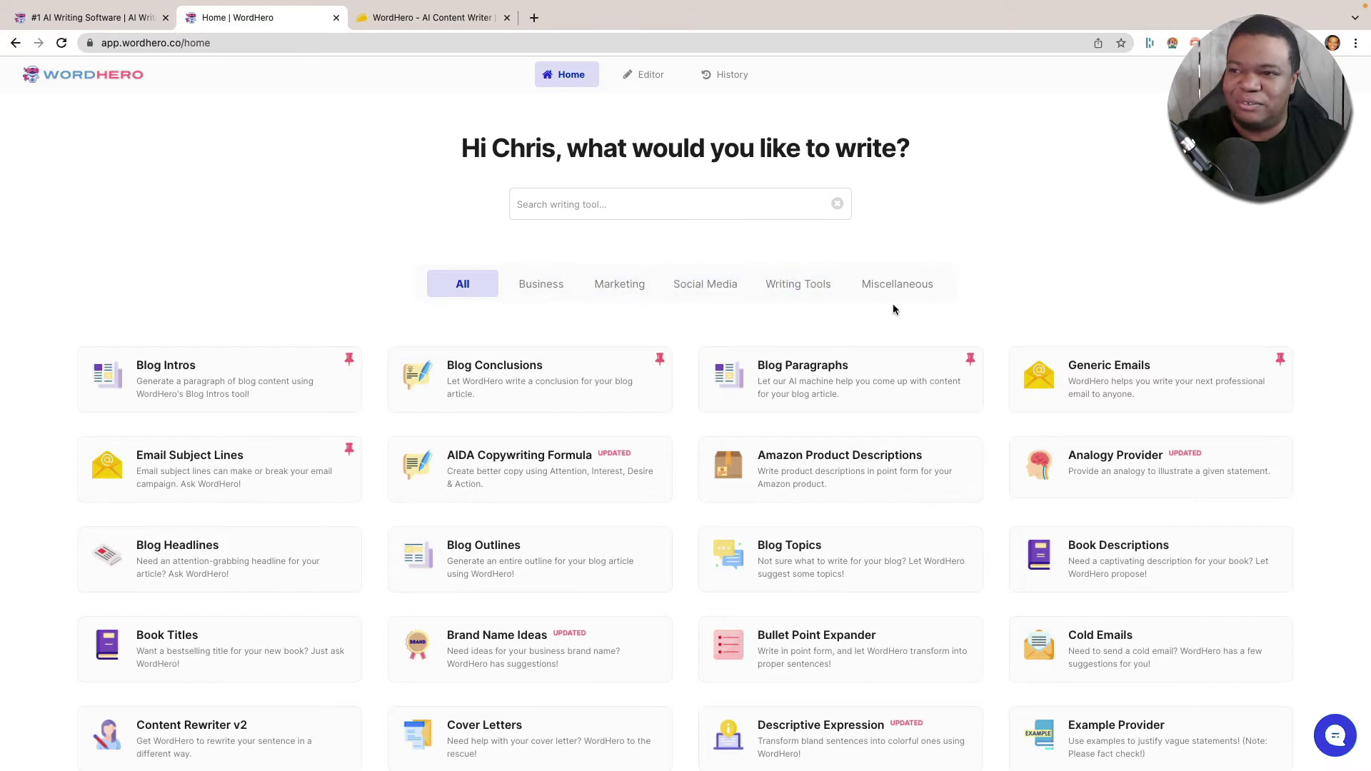
Look through the Business, Marketing, Social Media, Writing Tools and Miscellaneous categories of writing tools
left_click(545, 284)
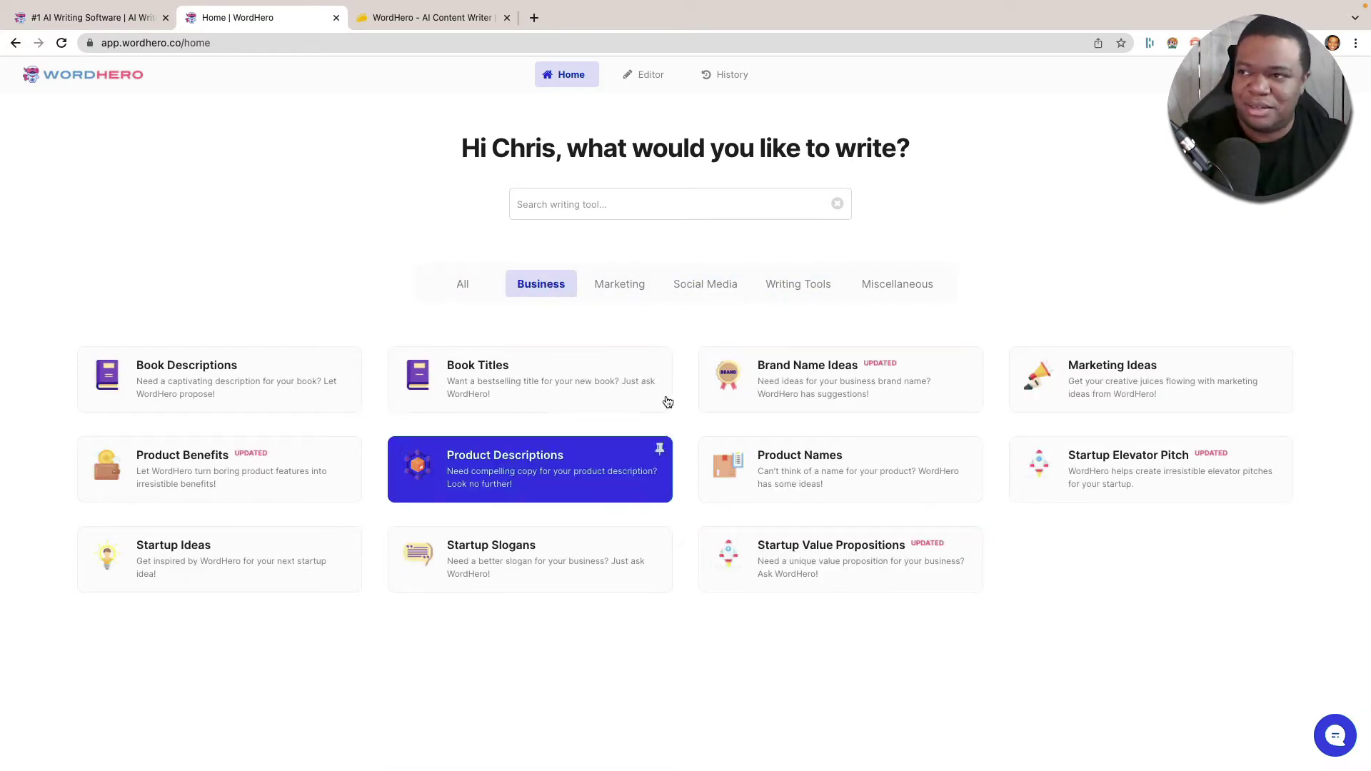
left_click(635, 295)
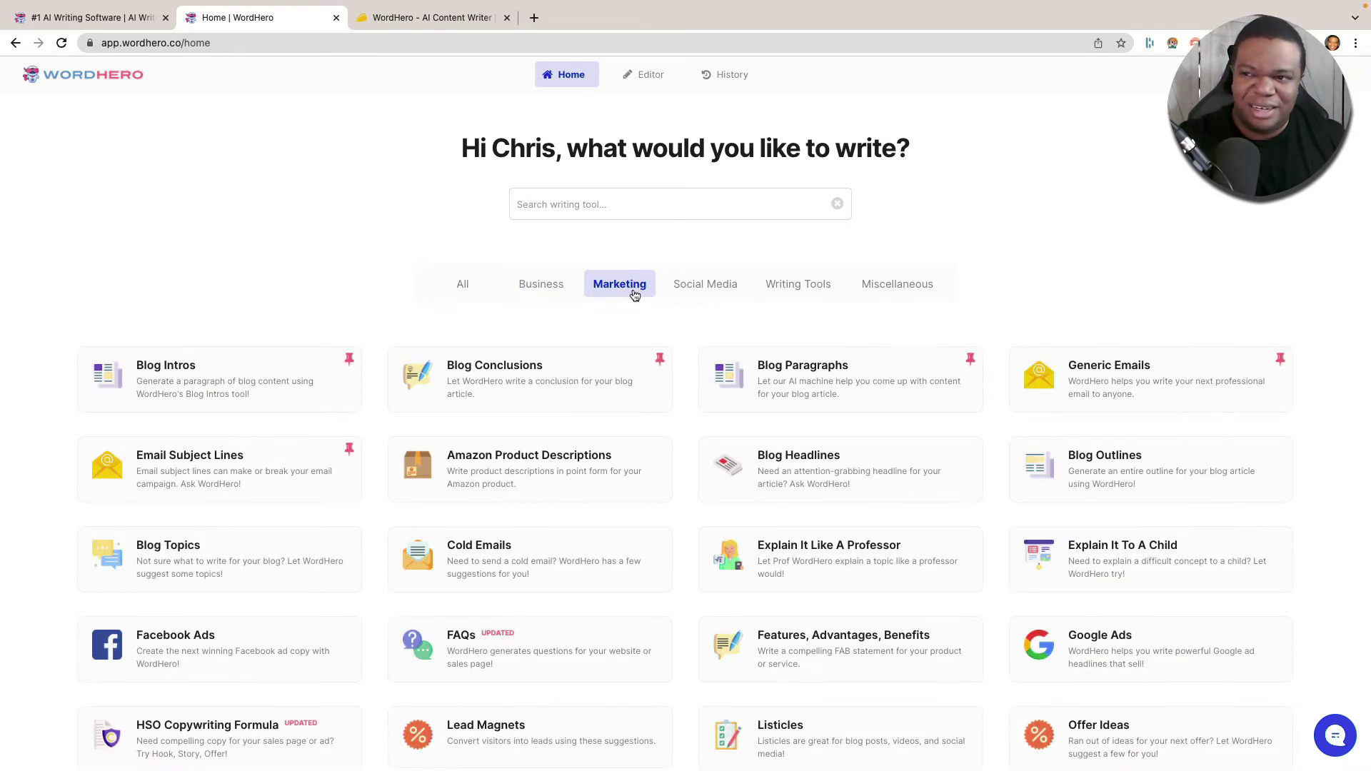
scroll(635, 315, "down", 2)
left_click(706, 211)
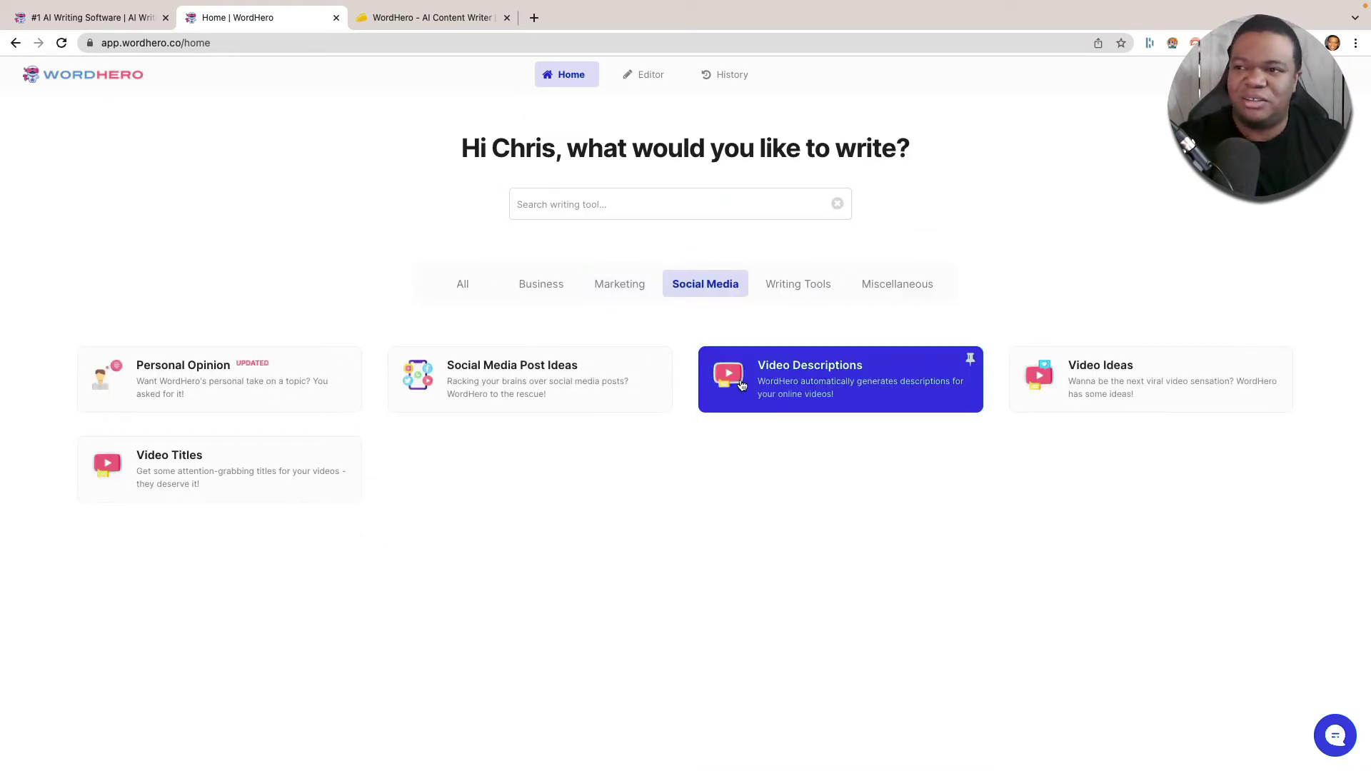
left_click(818, 298)
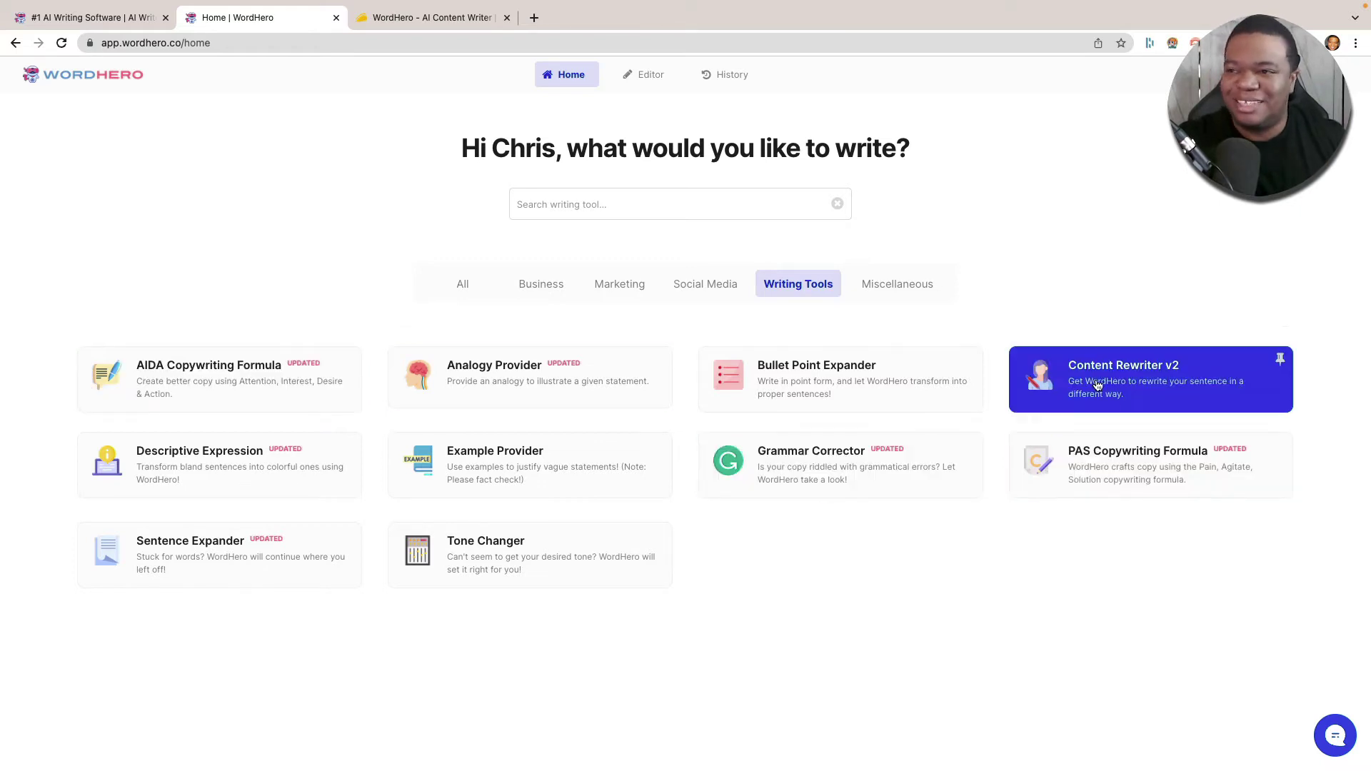
left_click(908, 291)
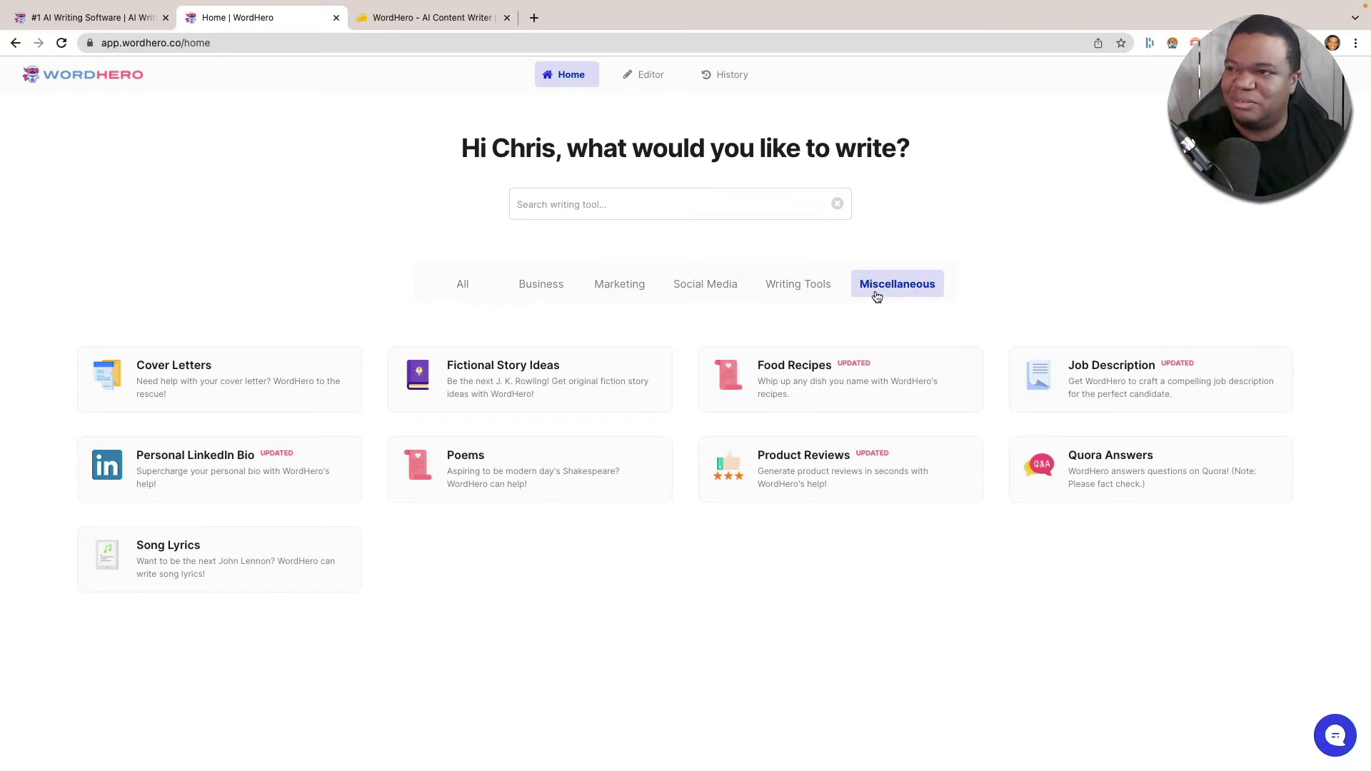
Examine the Marketing writing tools again and view the Blog Conclusions form without generating anything
left_click(611, 287)
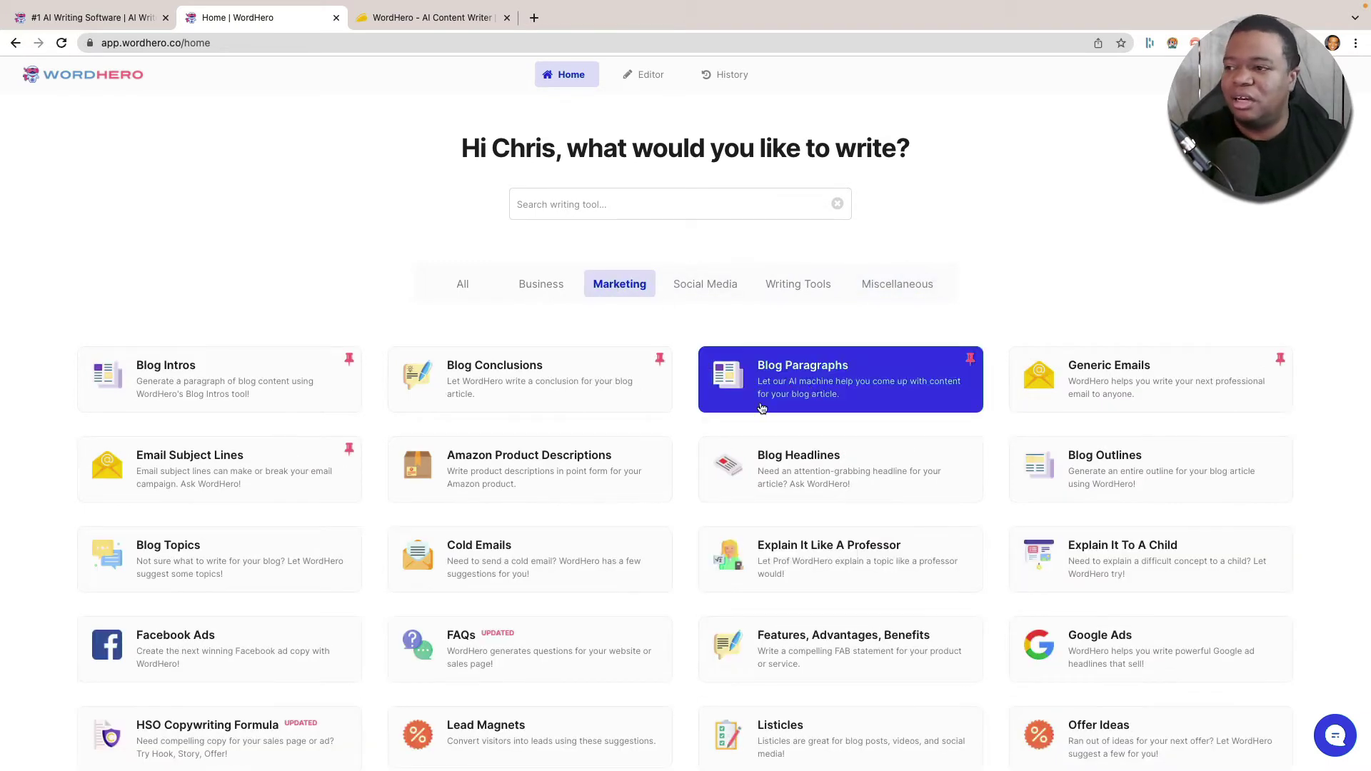
scroll(629, 505, "down", 3)
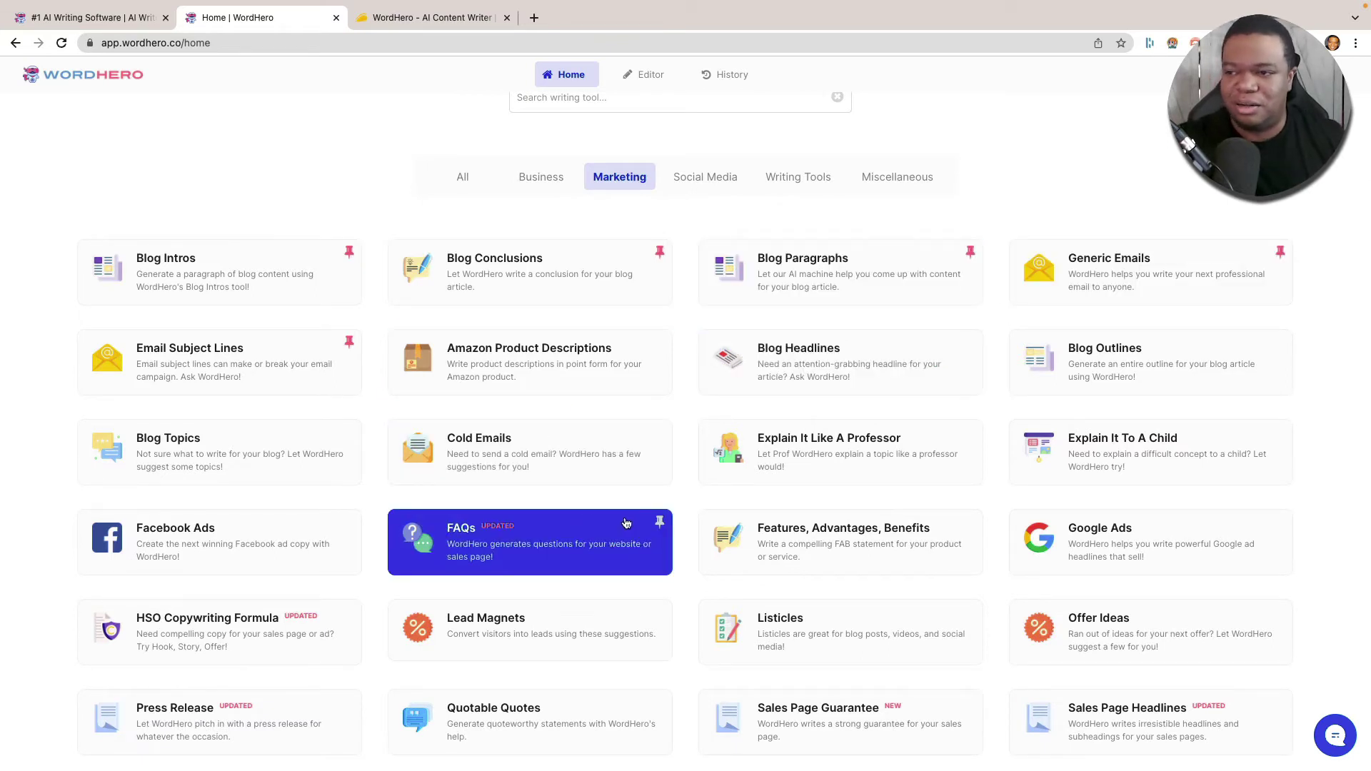
scroll(620, 532, "up", 3)
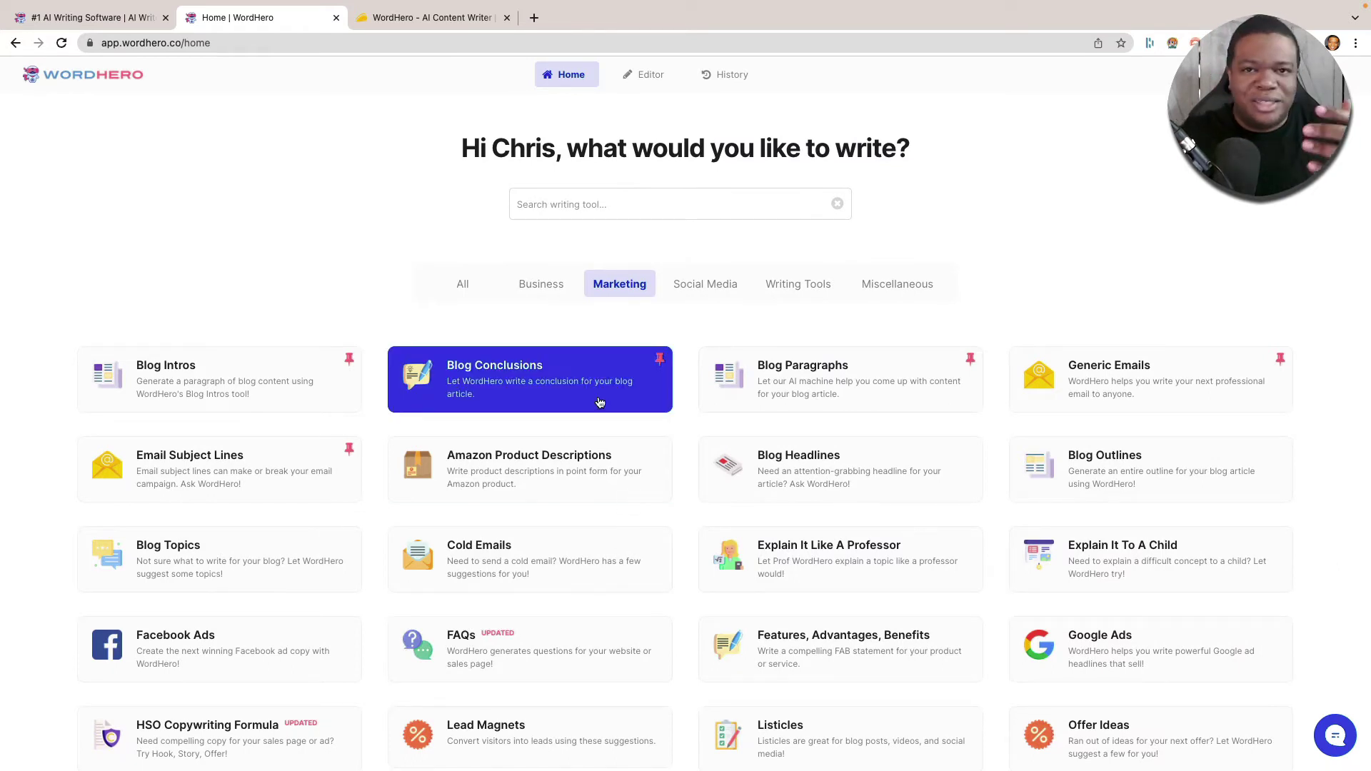
scroll(741, 418, "down", 2)
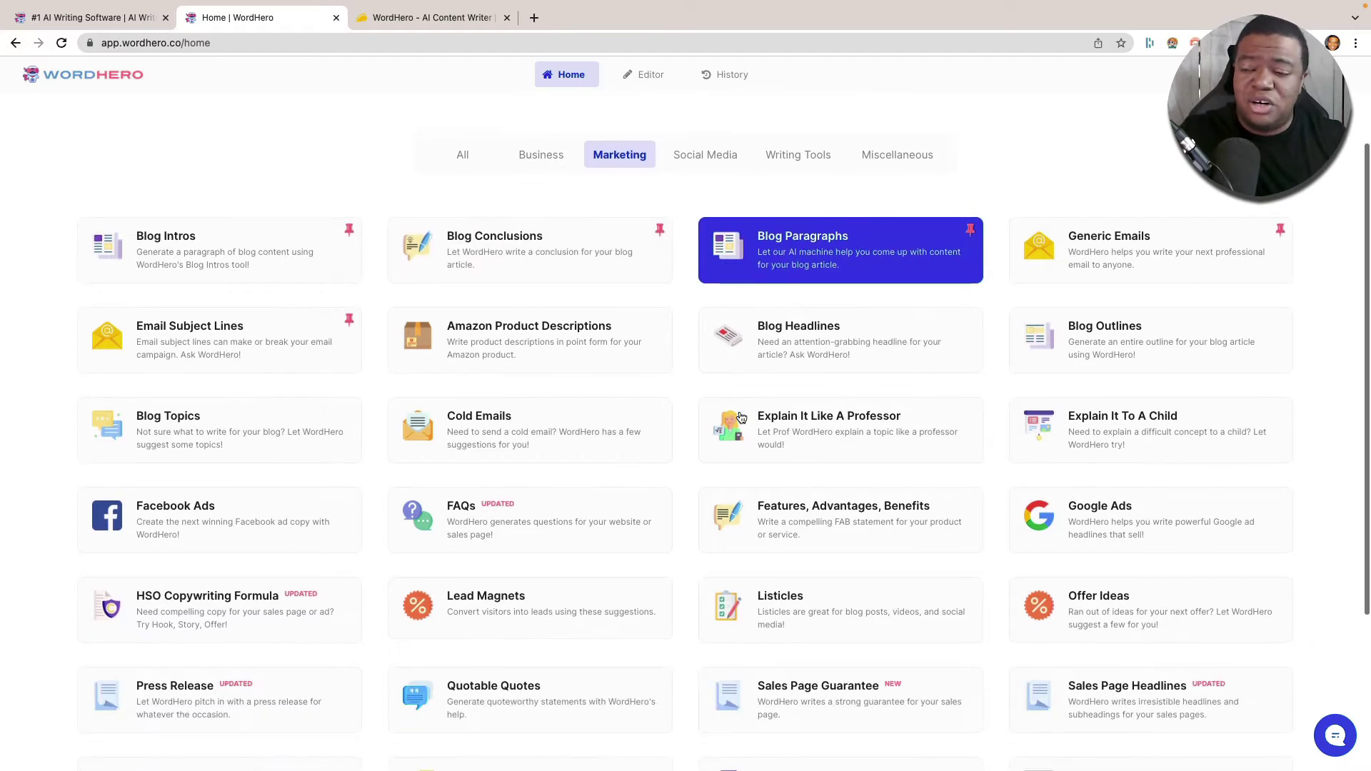
scroll(741, 418, "up", 1)
left_click(550, 352)
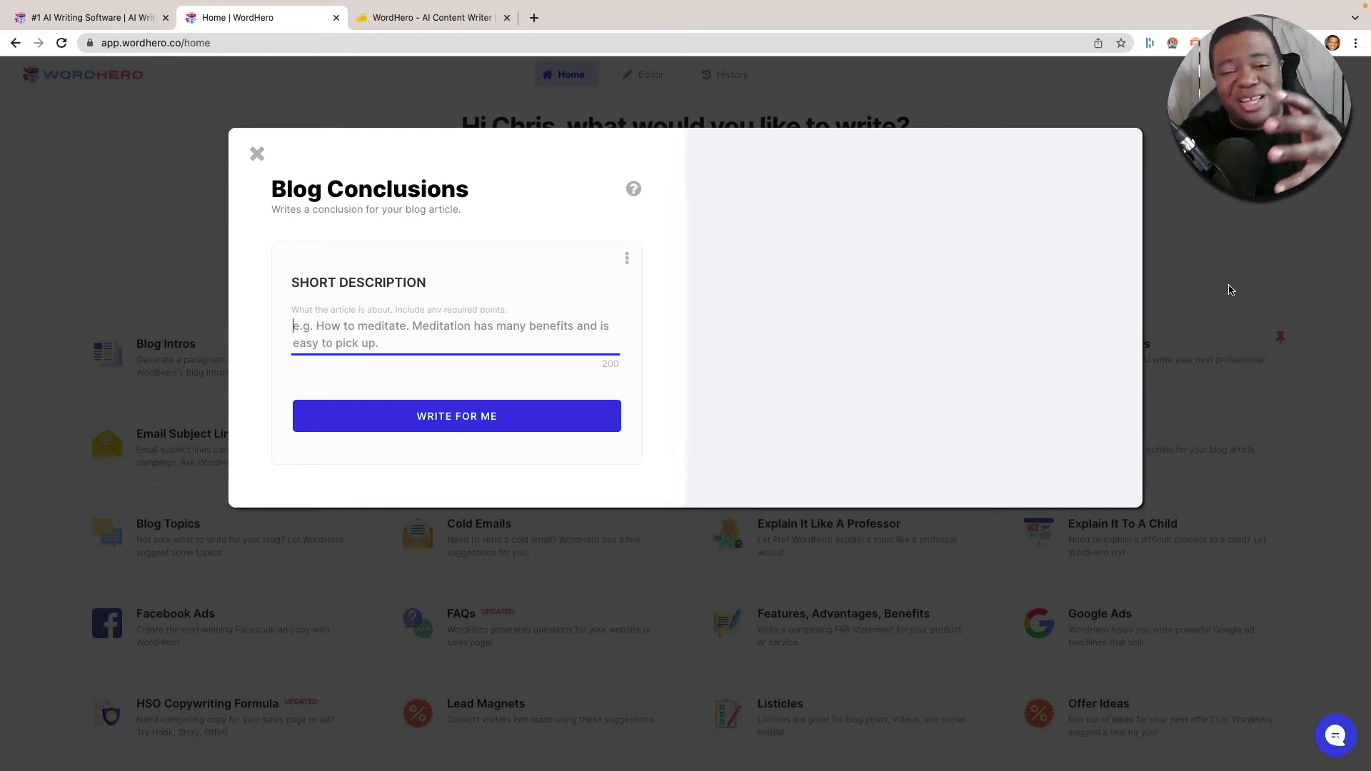
left_click(1231, 290)
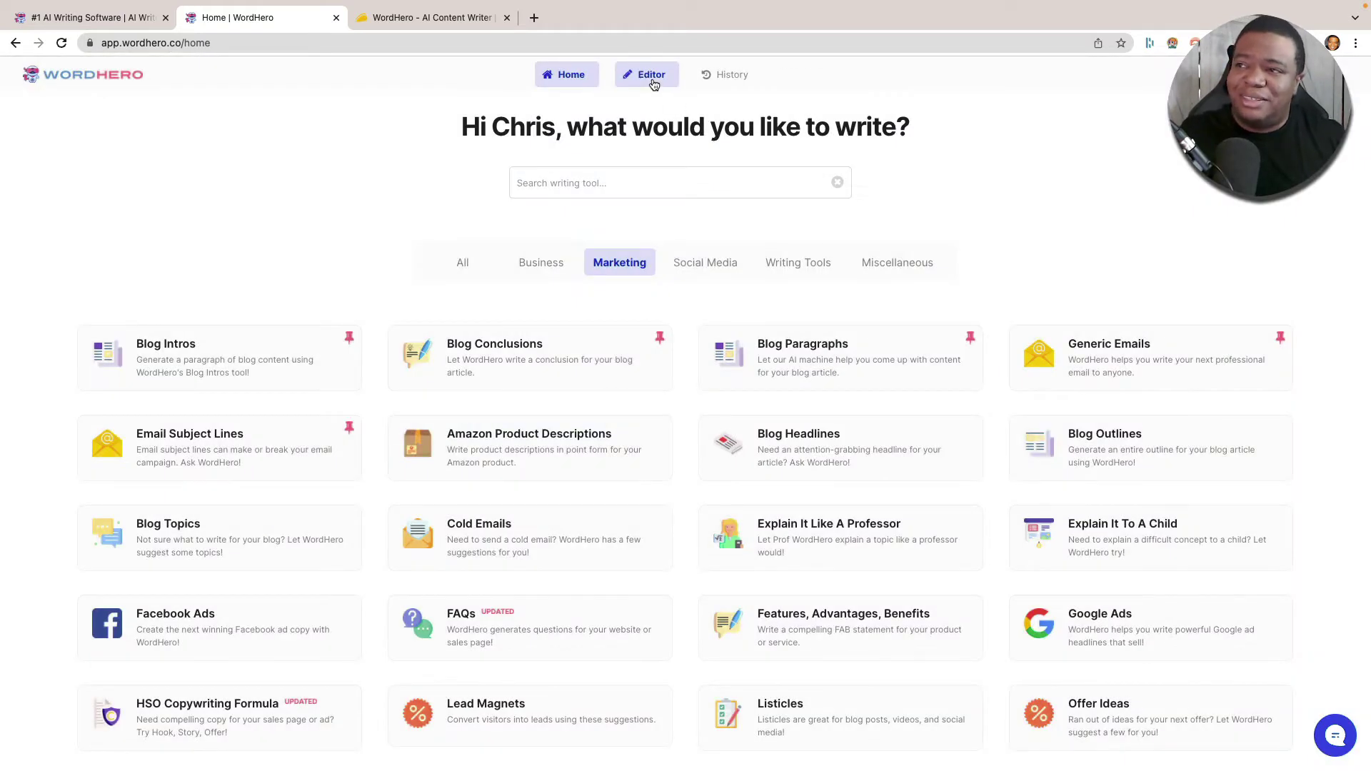
Open the Editor and enter "does coffee stunt your growth" as the document title
left_click(652, 78)
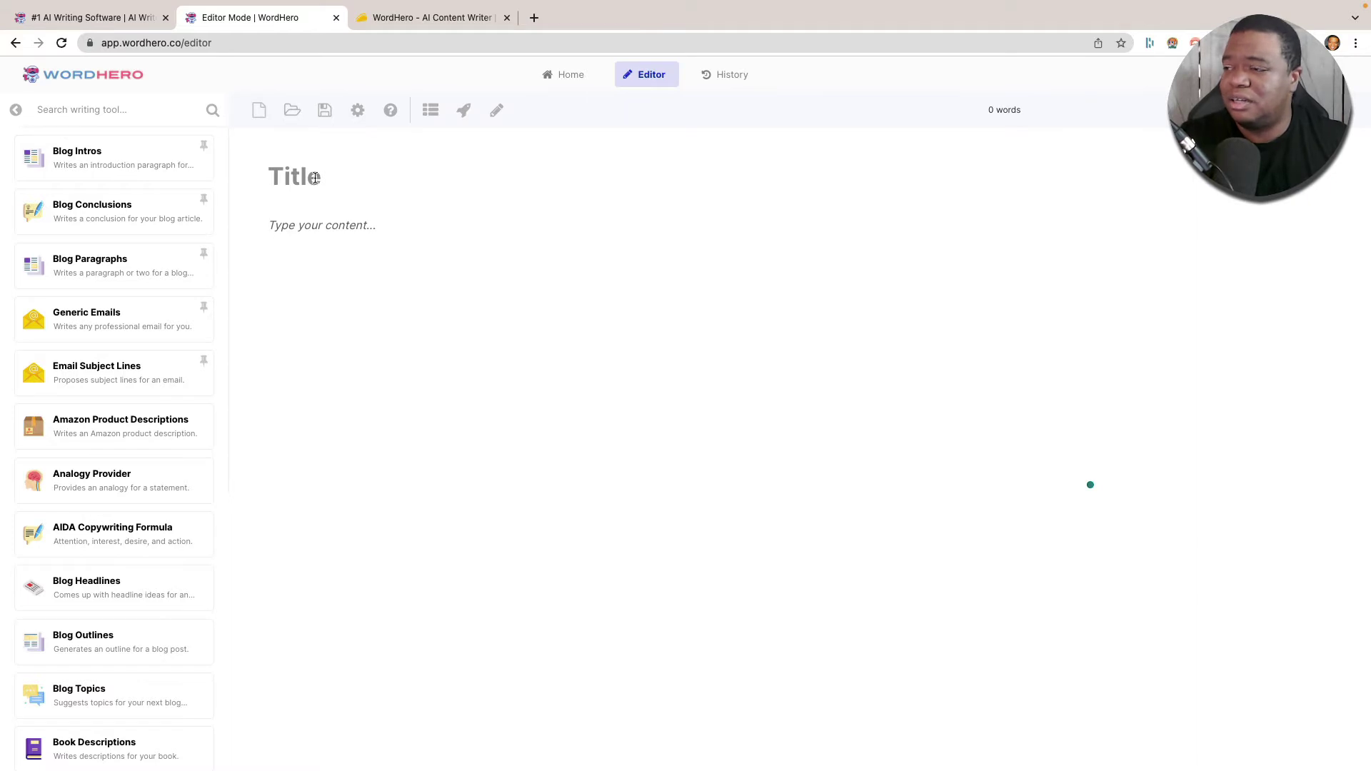
left_click(316, 178)
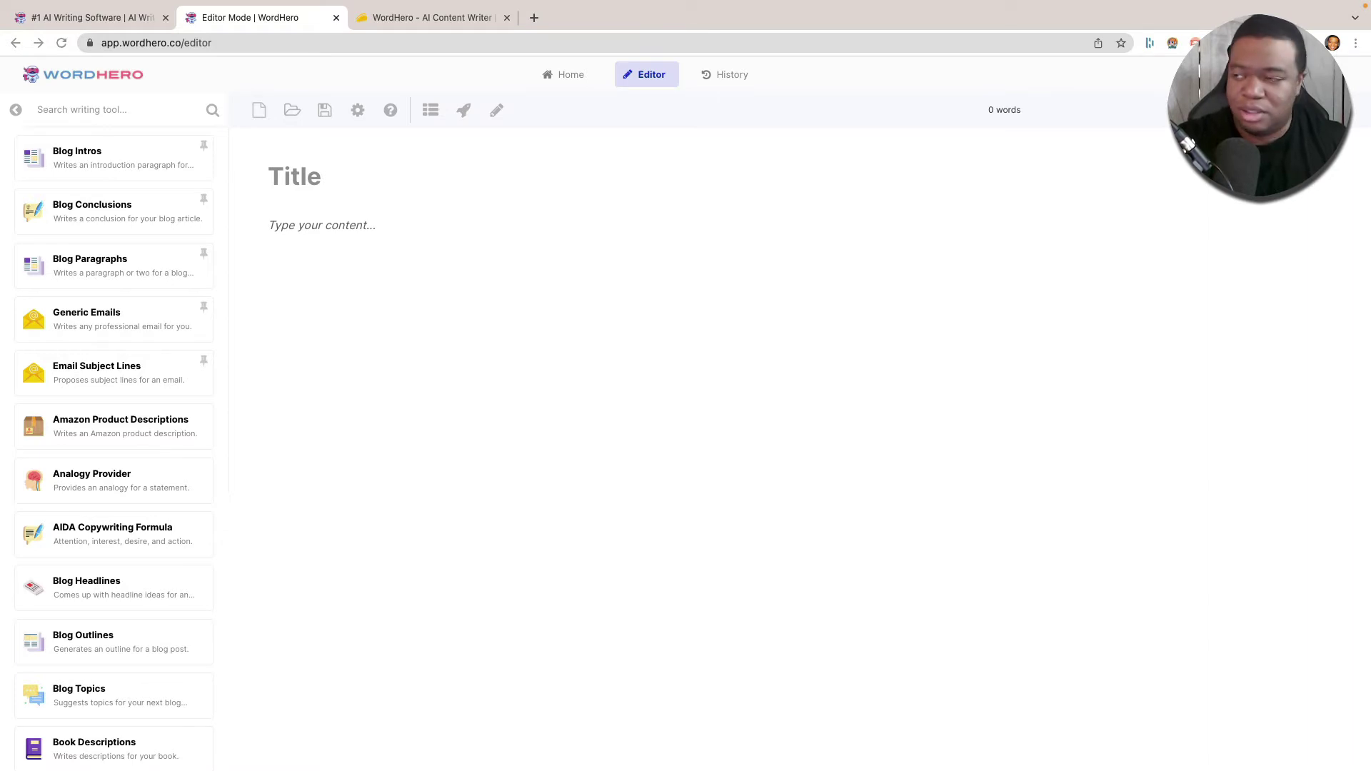
type("does coffee stunt your growth")
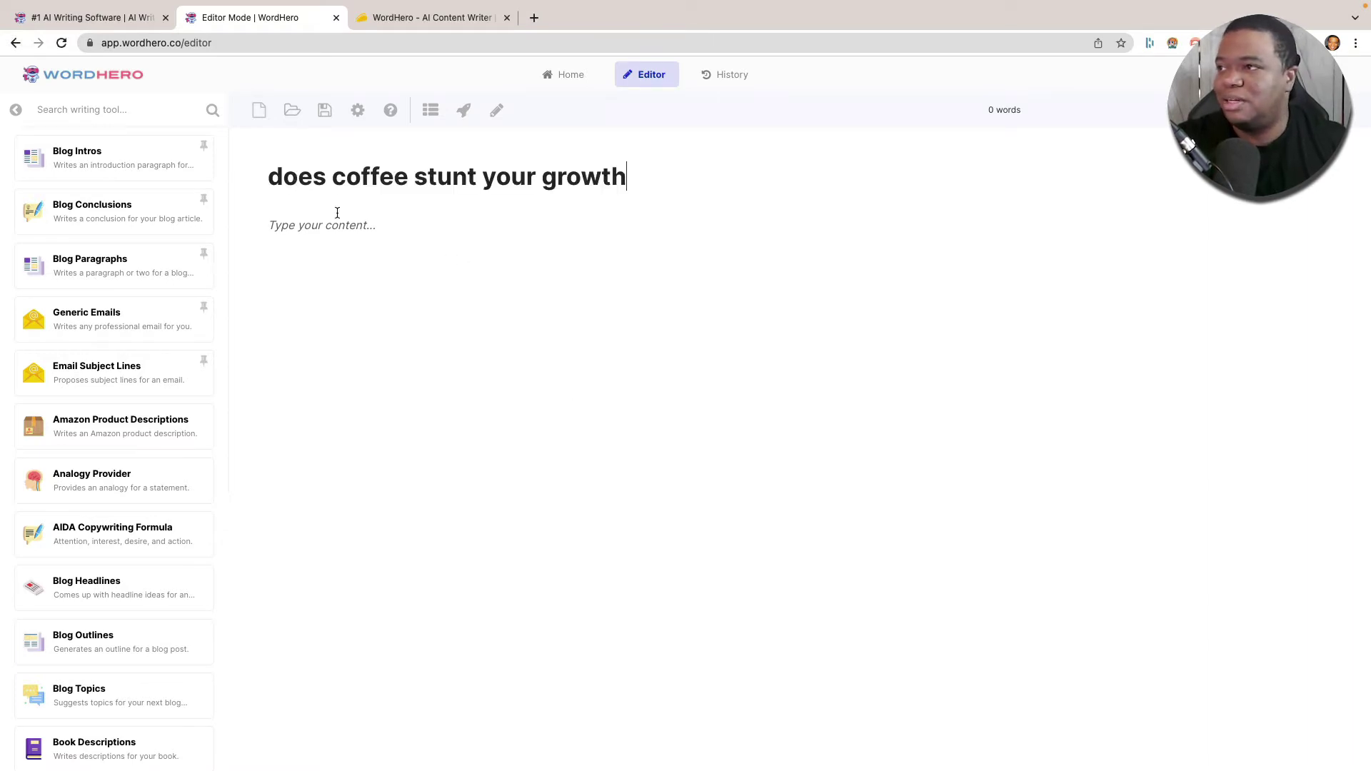
Capitalise the first letter of every word in the title so it reads "Does Coffee Stunt Your Growth"
left_click(283, 177)
key("BackSpace")
type("D")
key("Right")
key("Right")
key("Right")
key("Right")
key("Right")
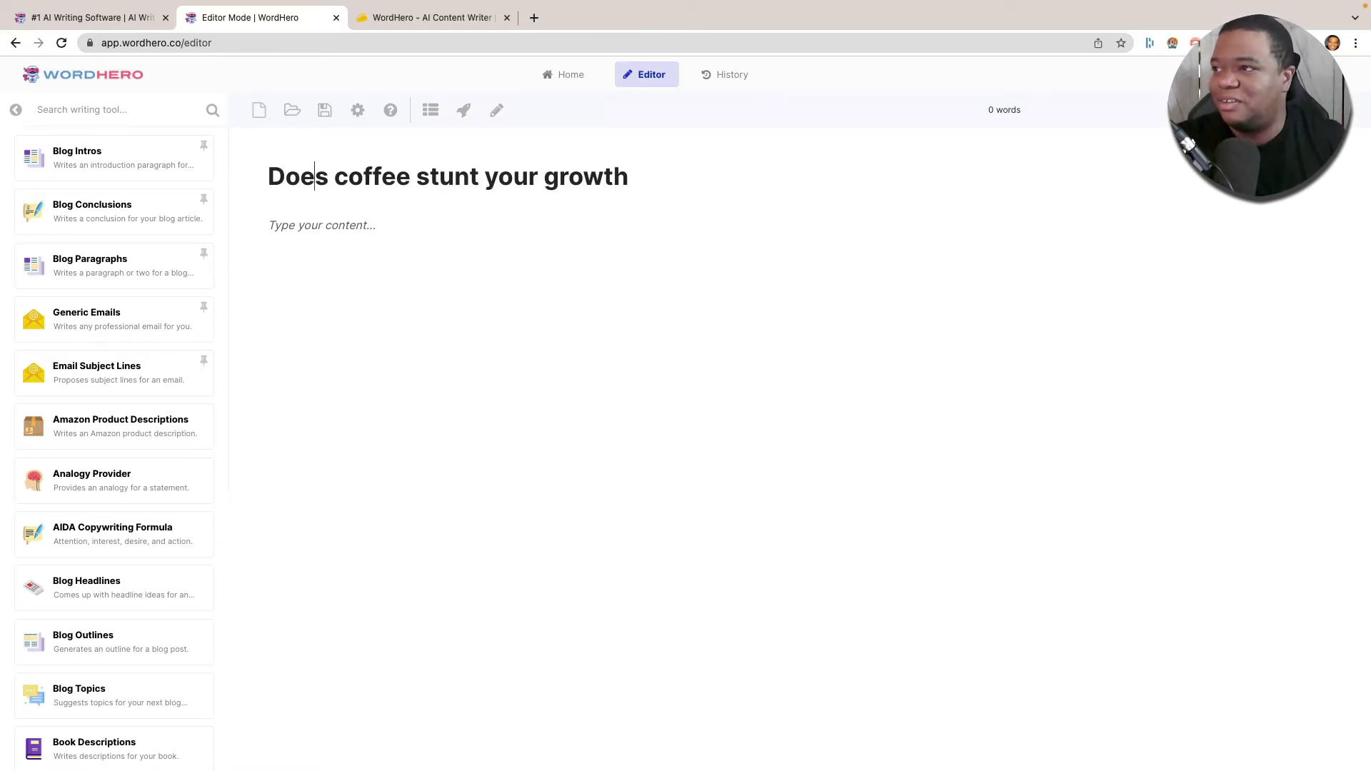
key("BackSpace")
type("C")
key("Right")
key("Right")
key("Right")
key("Right")
key("Right")
key("Right")
key("Right")
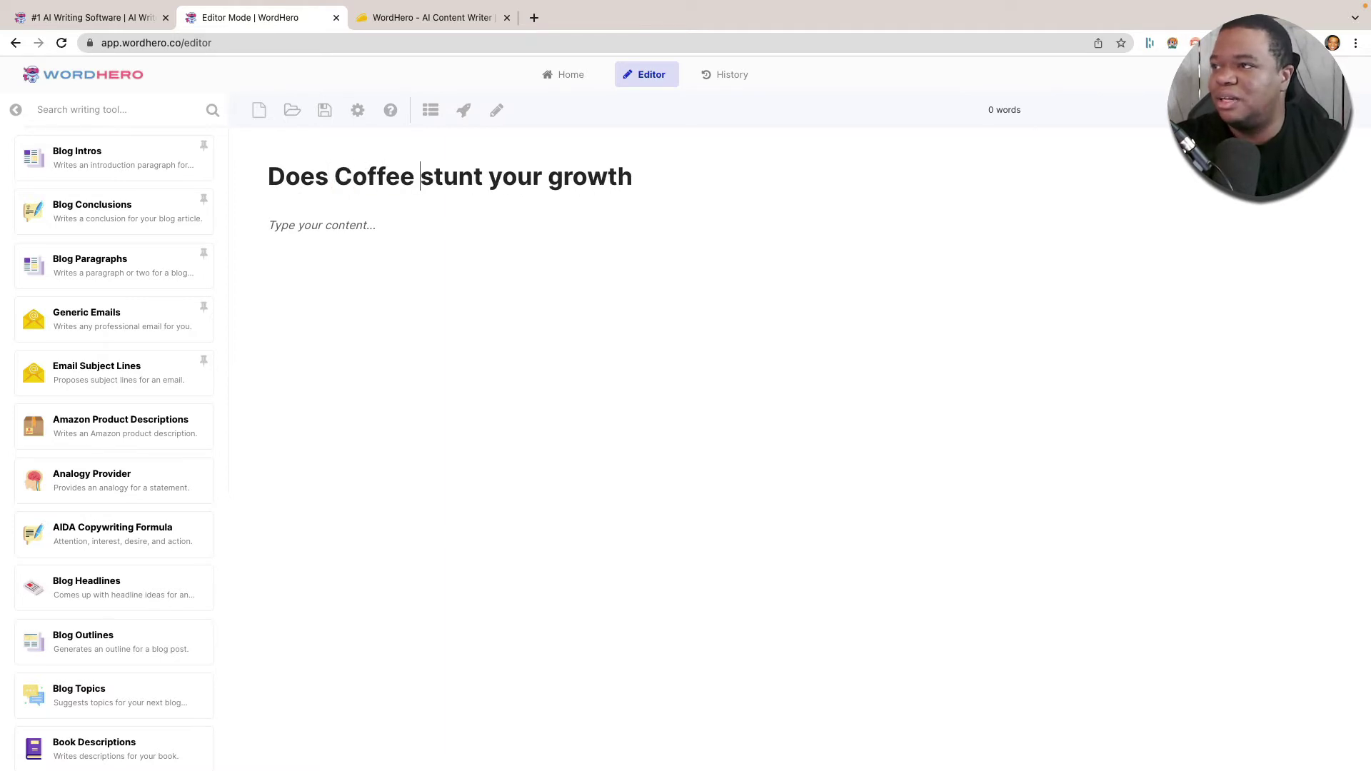
key("BackSpace")
type("S")
key("Right")
key("Right")
key("Right")
key("Right")
key("Right")
key("Right")
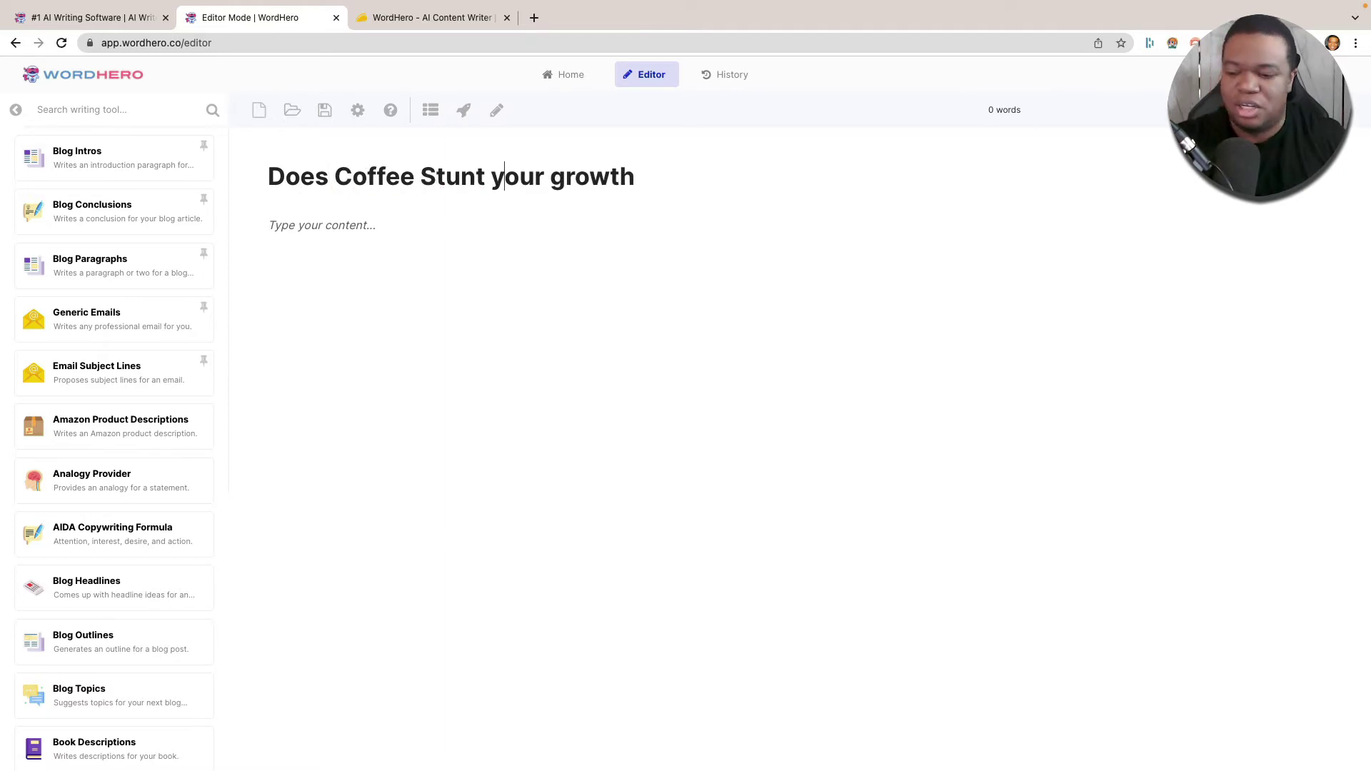
key("BackSpace")
type("Y")
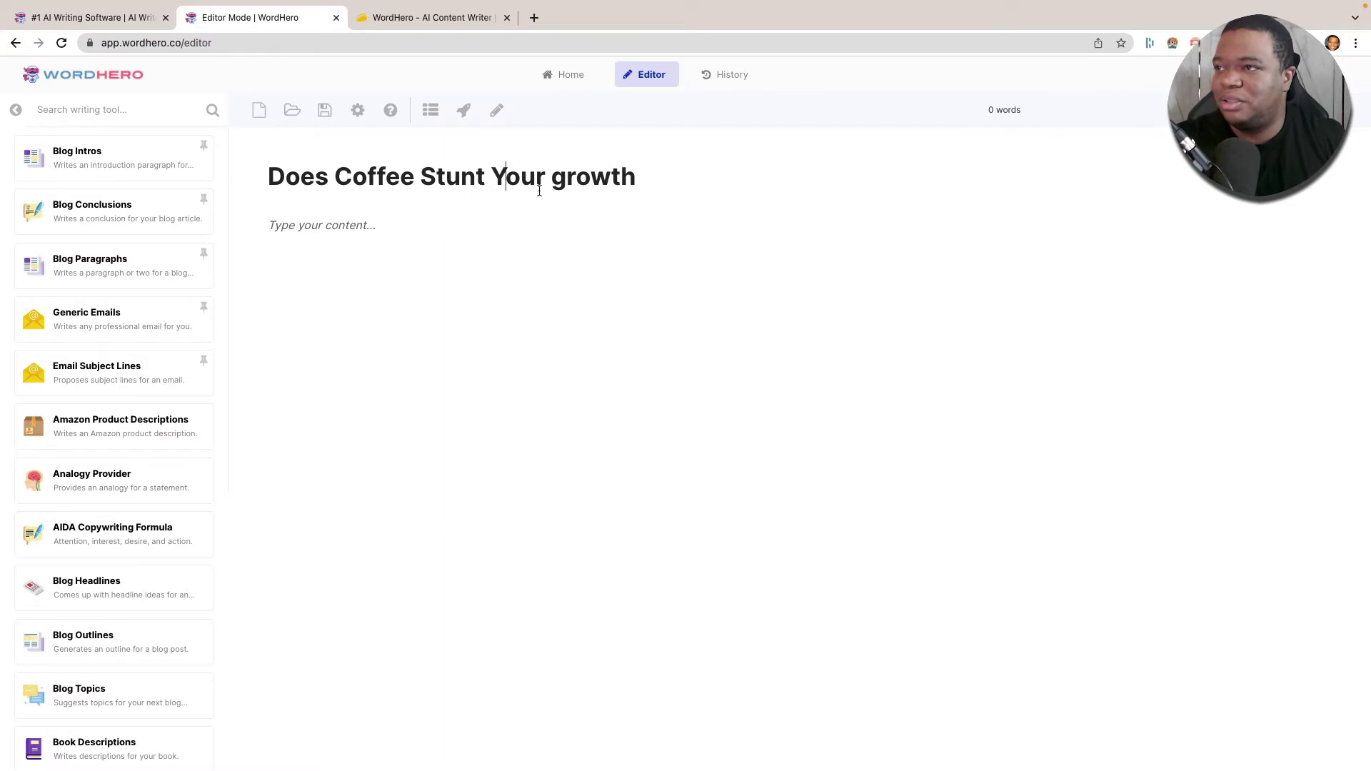
left_click(561, 188)
key("BackSpace")
type("G")
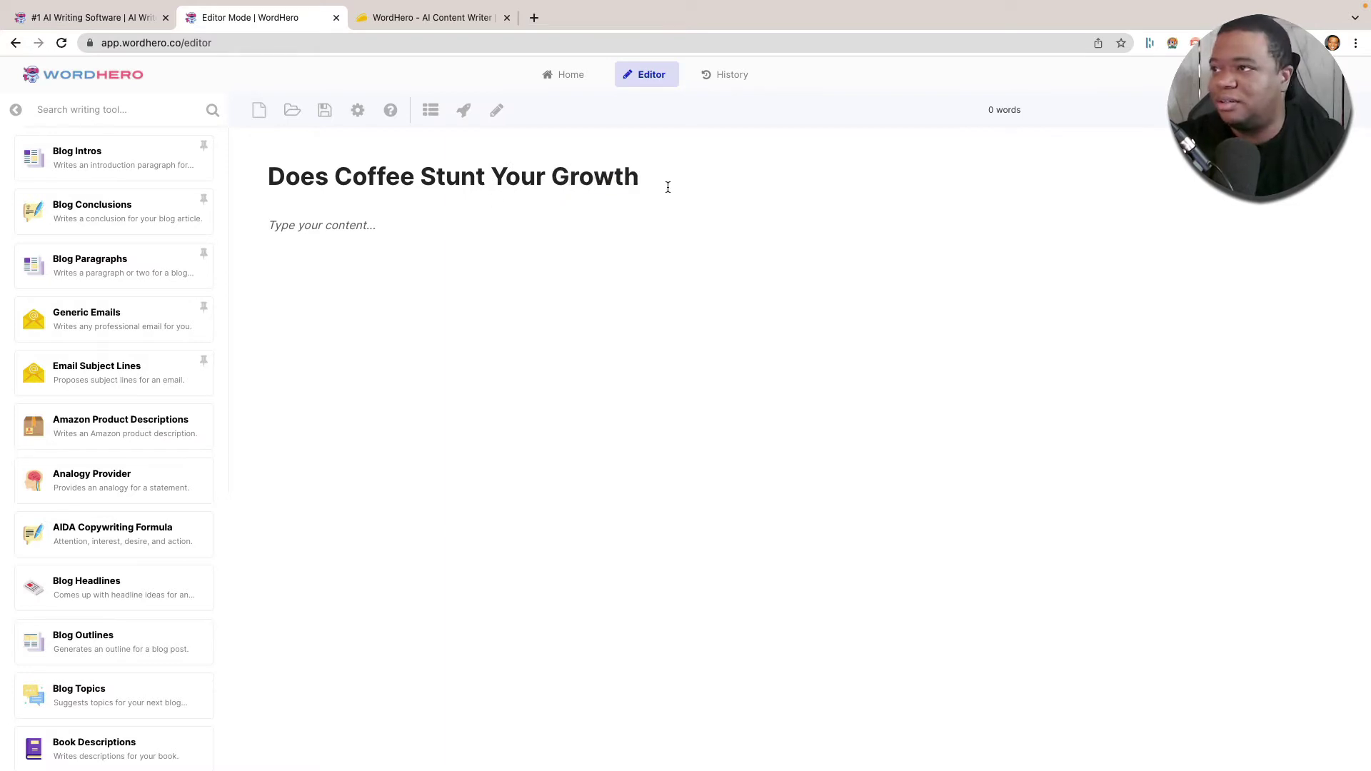
Append "? (Explained)" to the end of the document title
left_click(667, 186)
type("? (Exo")
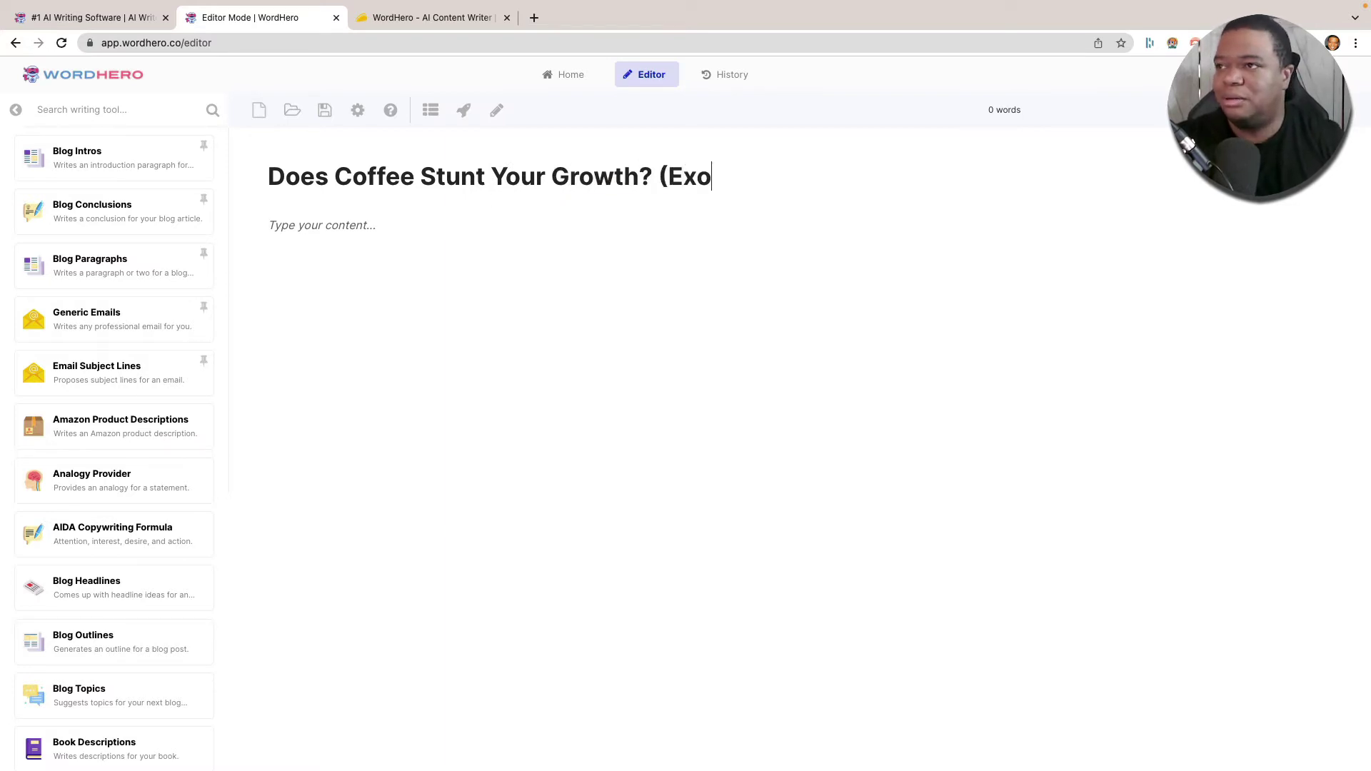
key("BackSpace")
type("plained)")
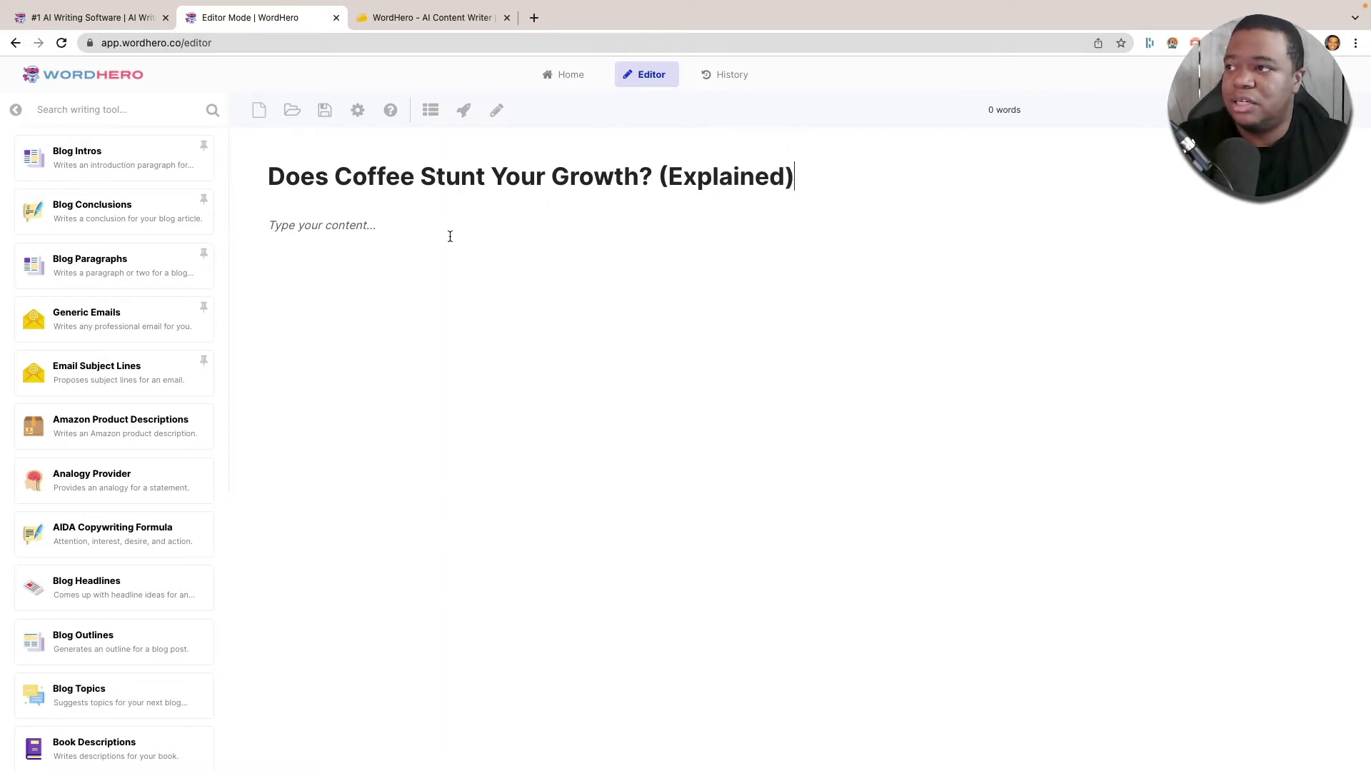
Generate a blog outline from the title in the document body
left_click(325, 232)
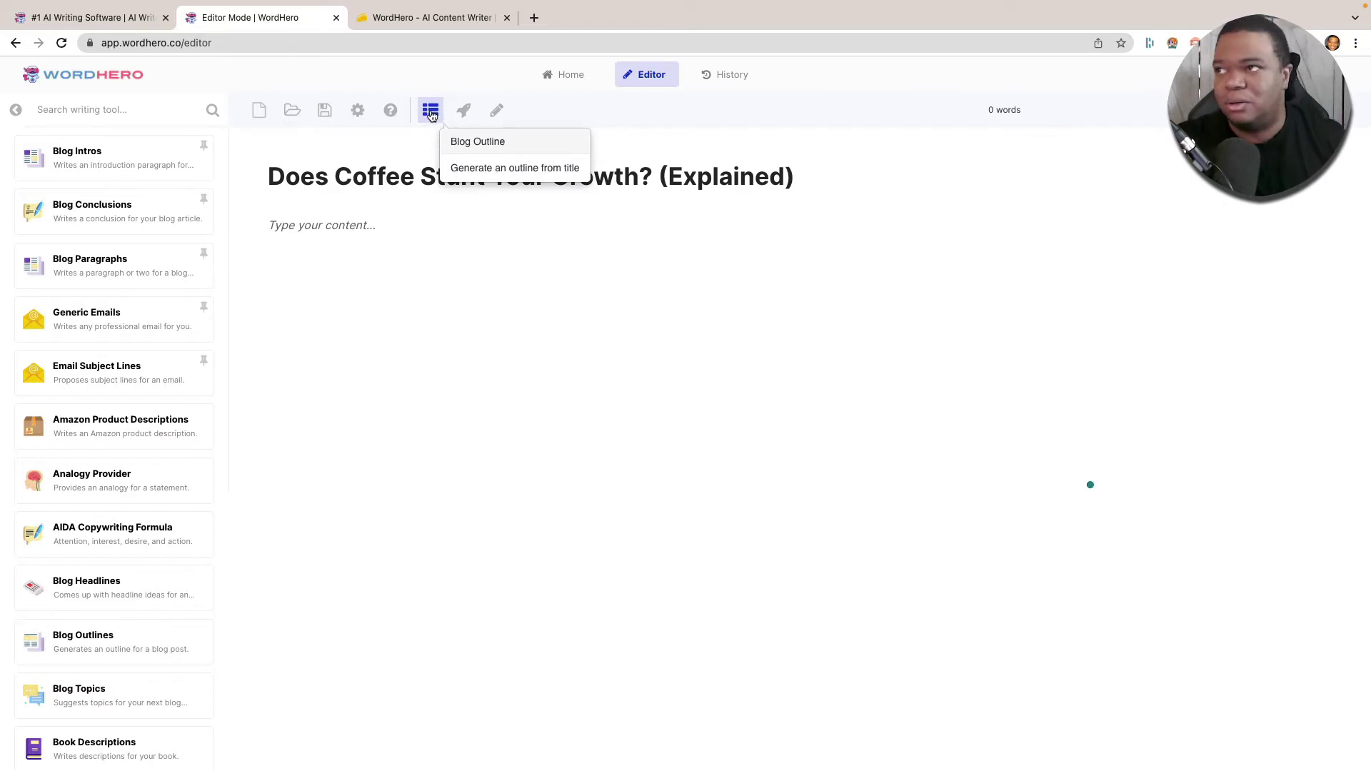
left_click(430, 111)
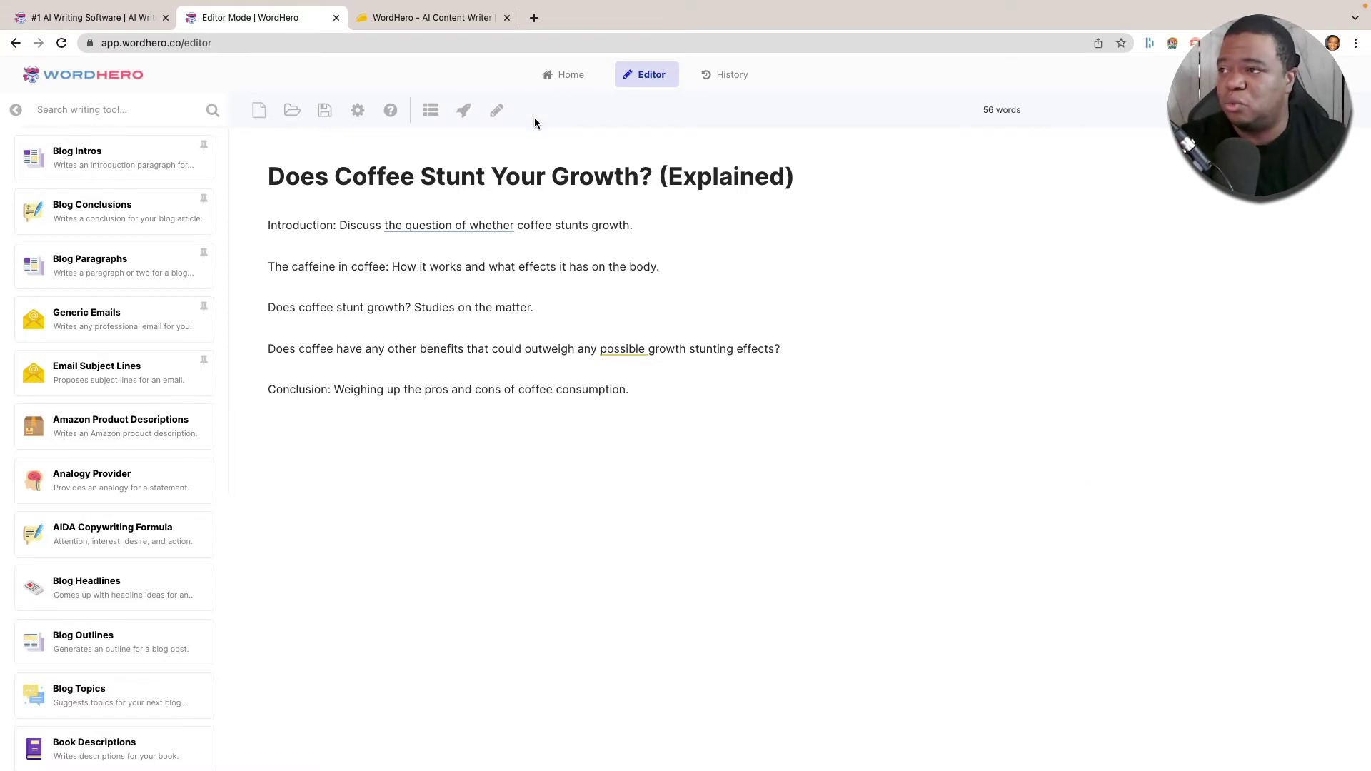
Search Google in a new browser tab for the title phrase "Does Coffee Stunt Your Growth"
left_click_drag(639, 177, 268, 177)
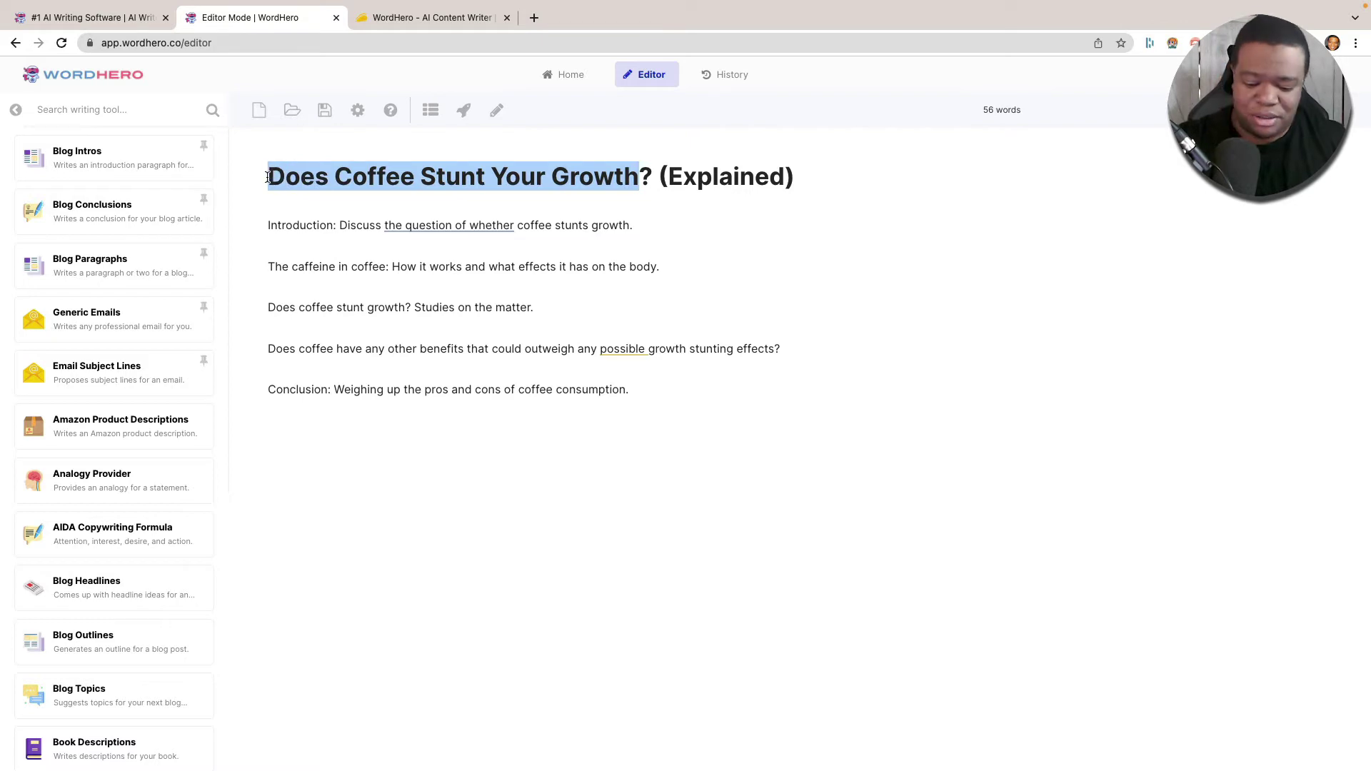
key("super+c")
key("super+t")
key("super+v")
key("Return")
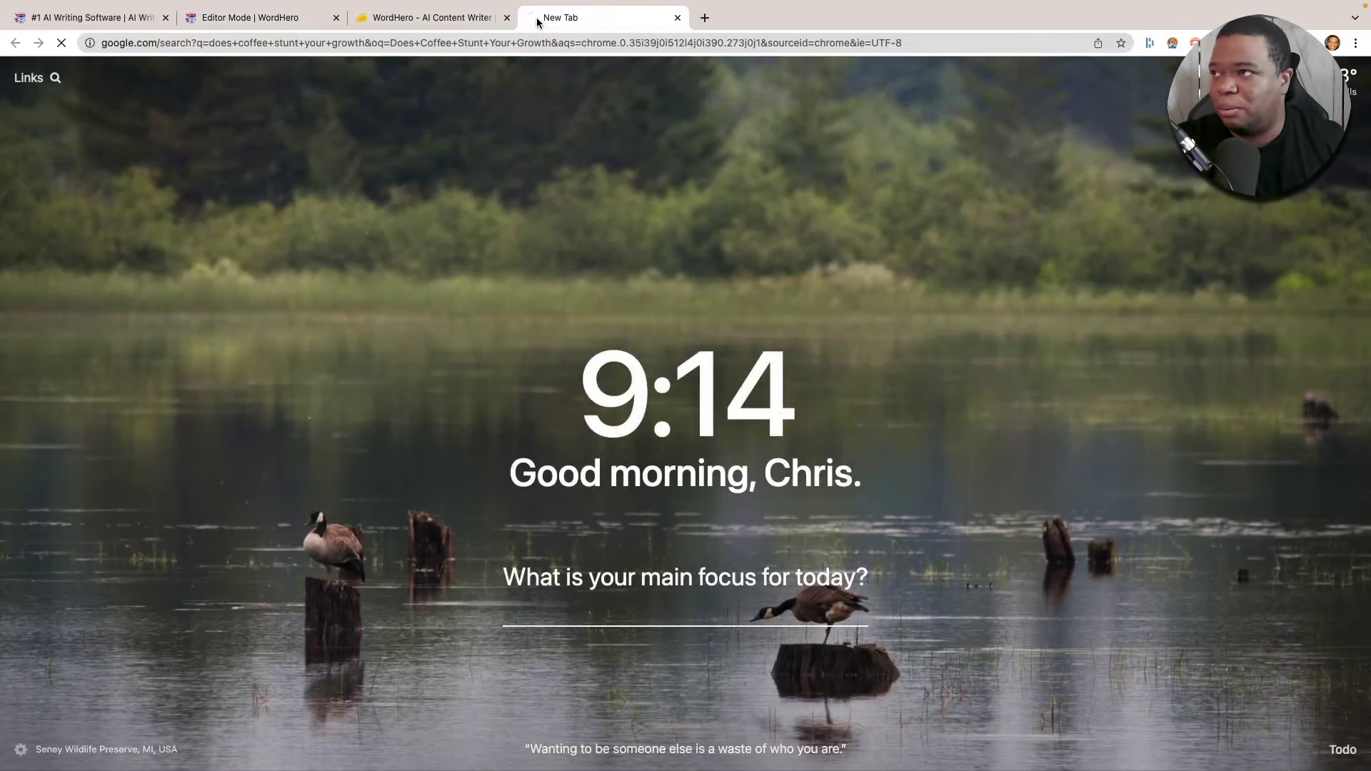
Examine the featured snippet, People also ask questions, ranking articles, keyword data and related searches on the results page
scroll(200, 429, "down", 2)
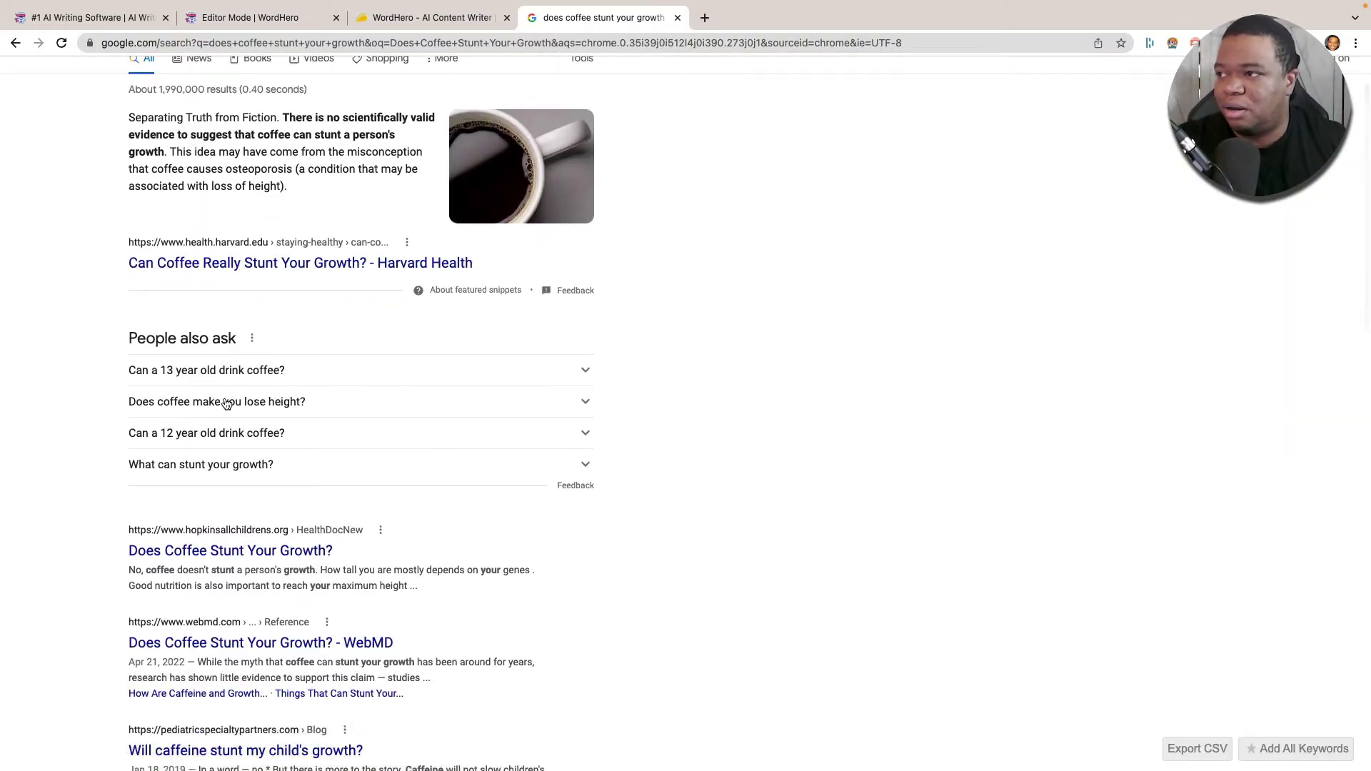
scroll(169, 410, "up", 2)
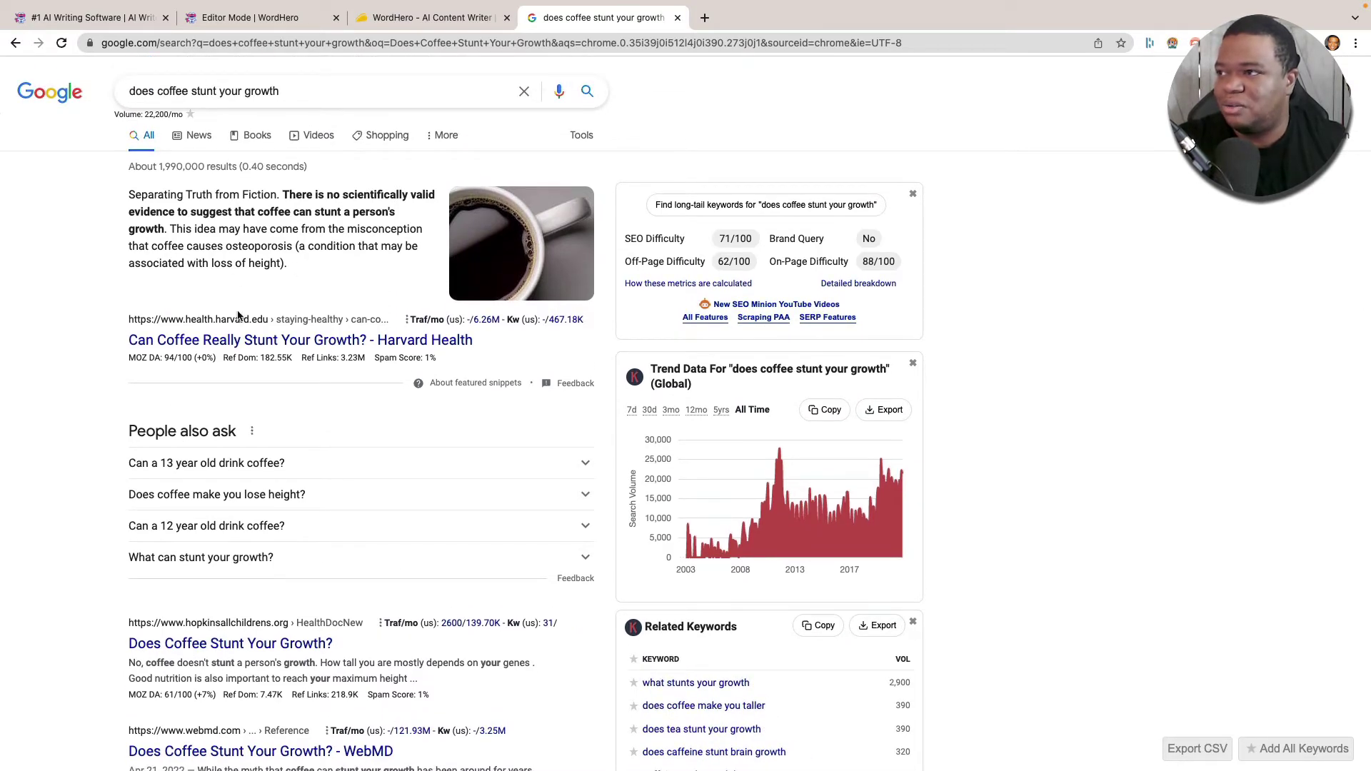
scroll(114, 403, "down", 4)
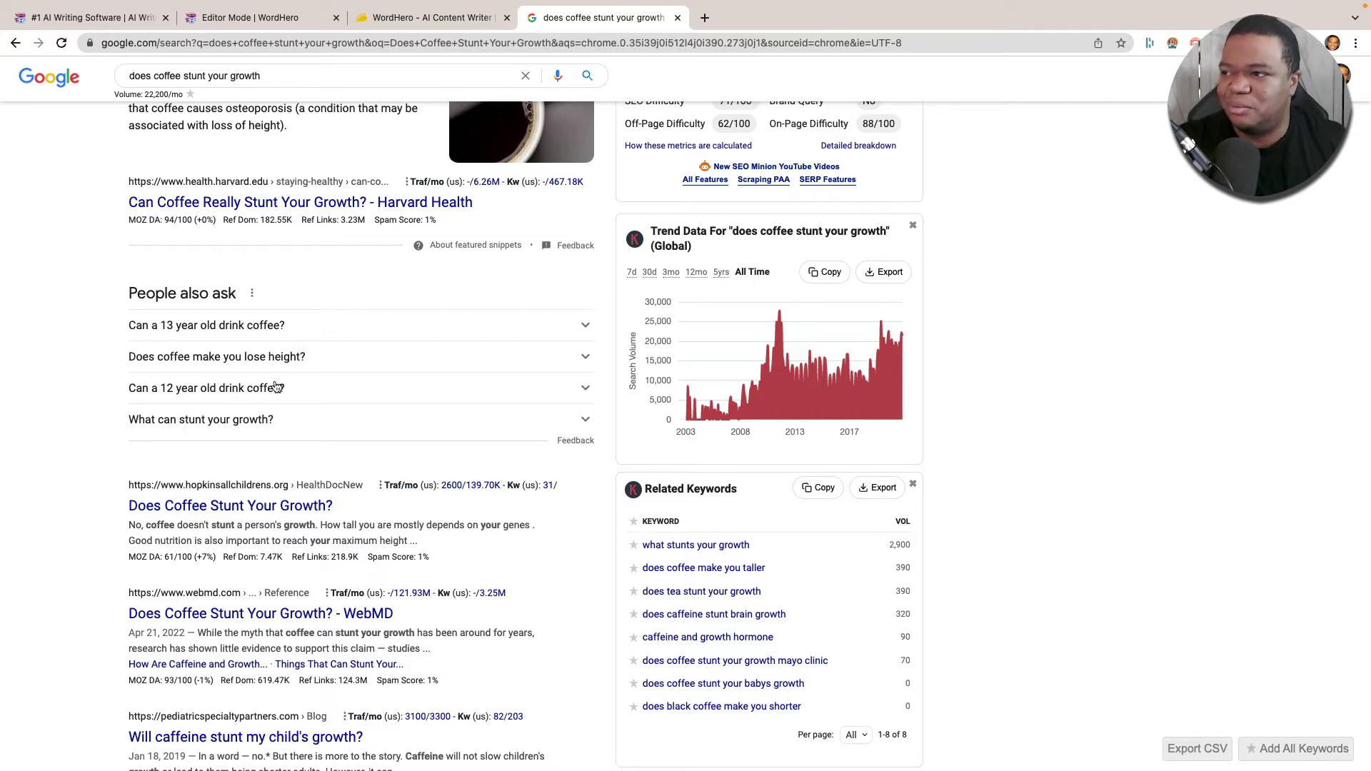
scroll(284, 370, "up", 1)
scroll(283, 368, "up", 3)
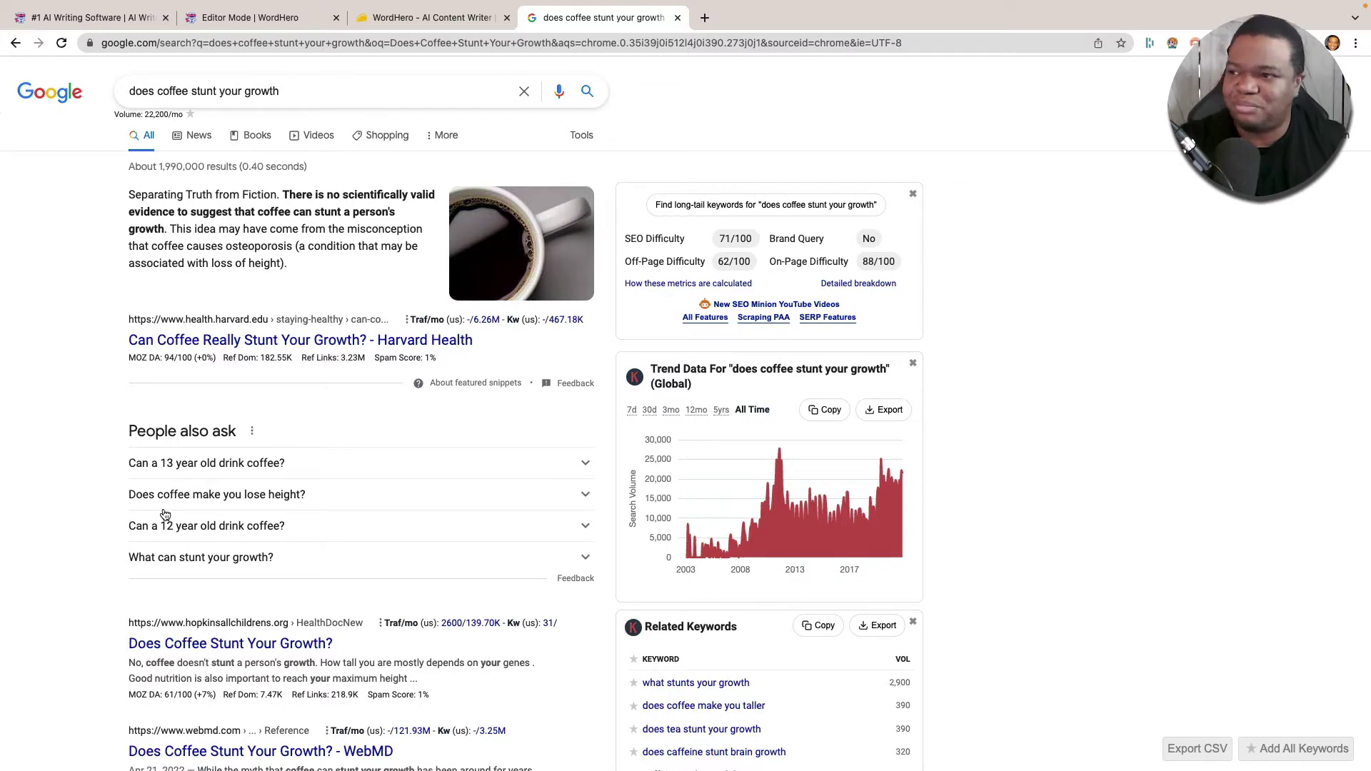
scroll(78, 539, "down", 3)
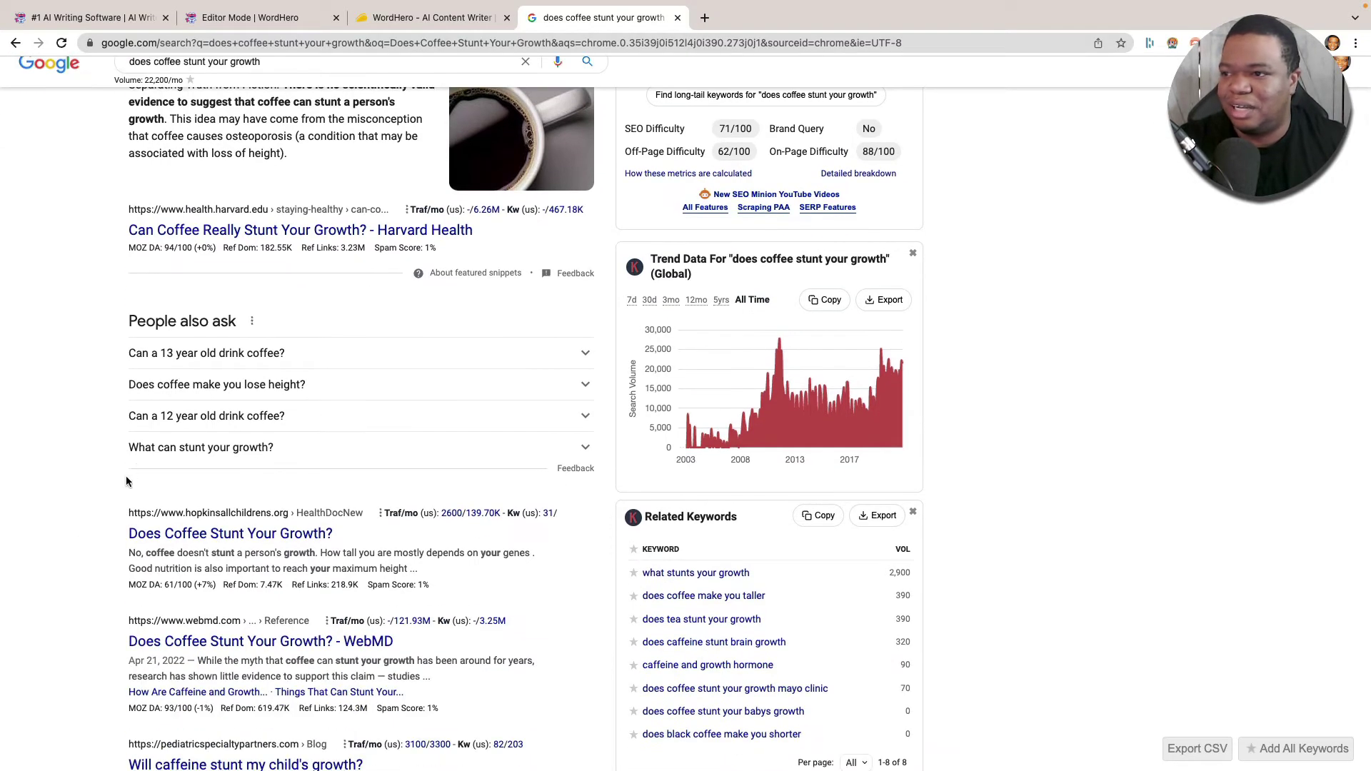
scroll(118, 483, "down", 20)
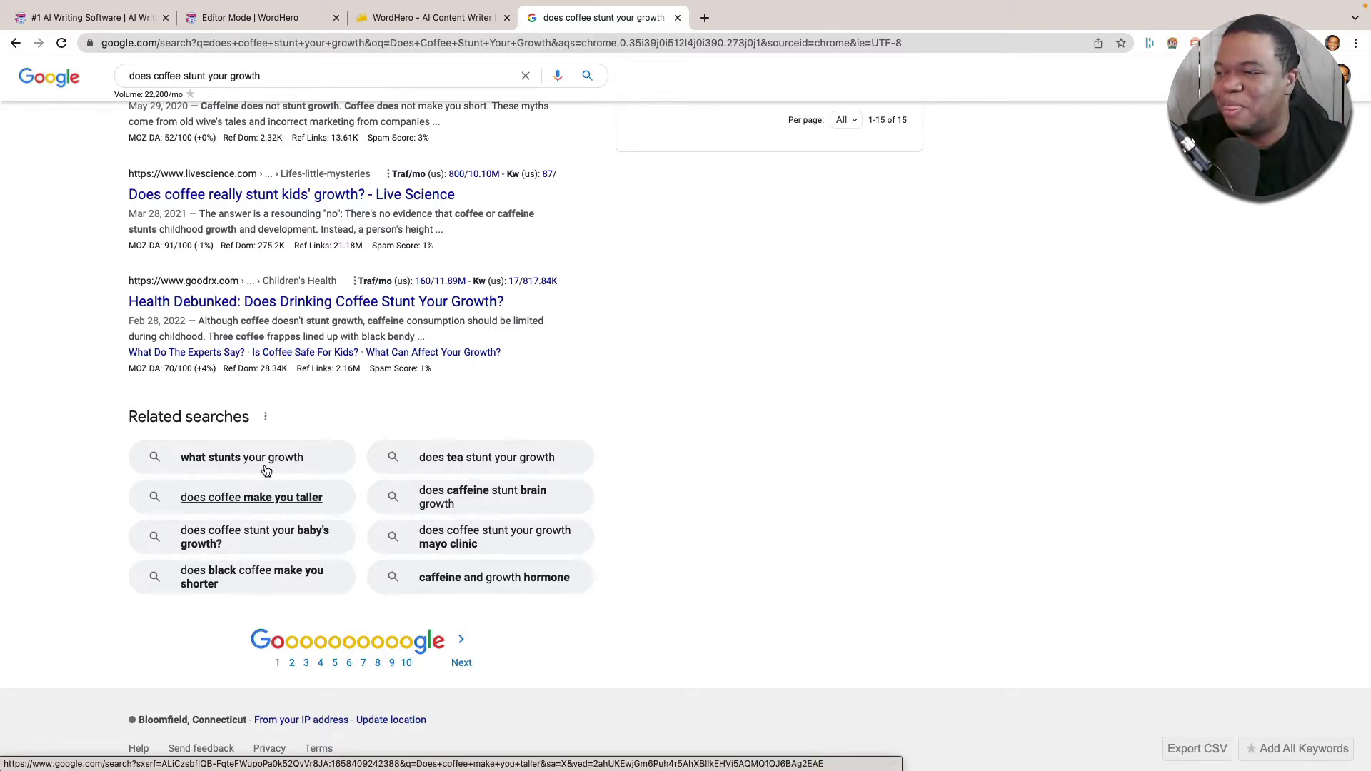
scroll(272, 454, "up", 8)
scroll(271, 454, "up", 5)
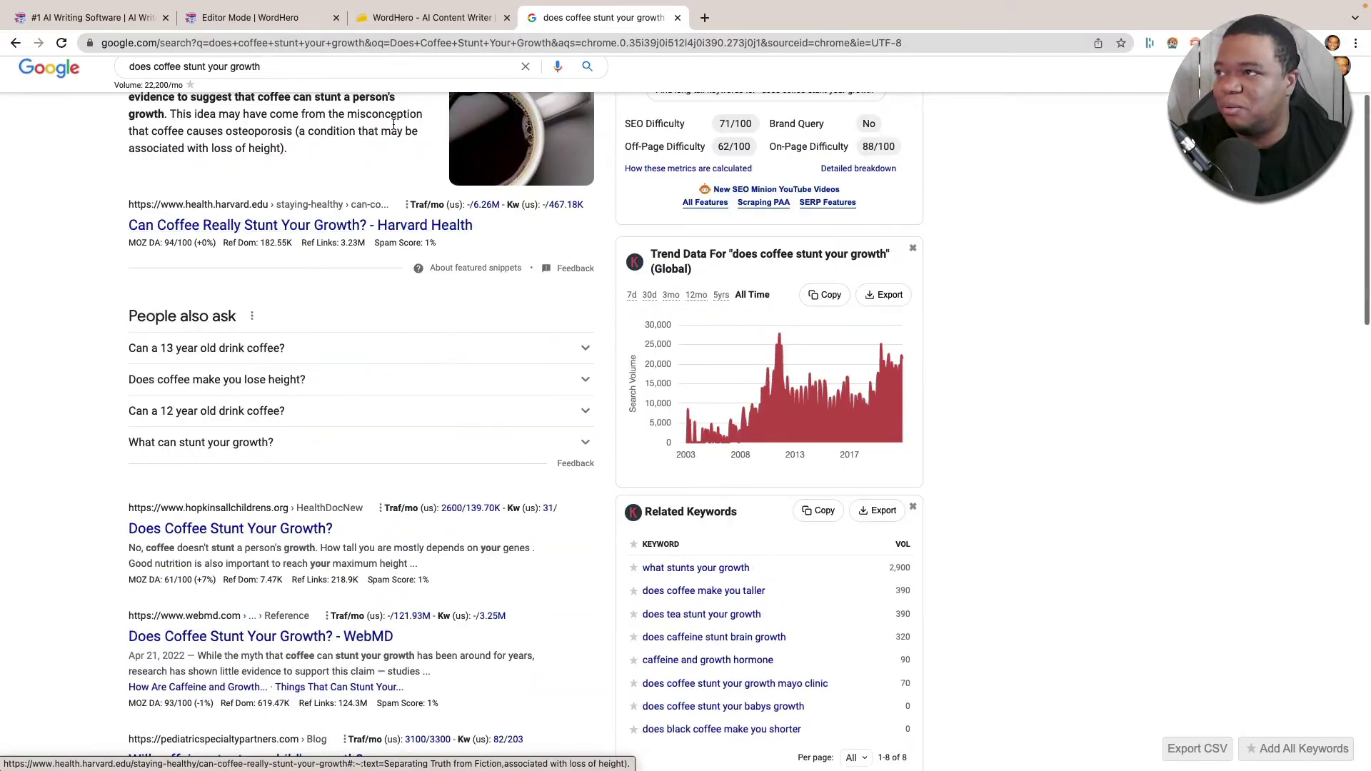
Return to the WordHero Editor and delete the "Introduction" line of the outline, leaving its place empty
left_click(421, 17)
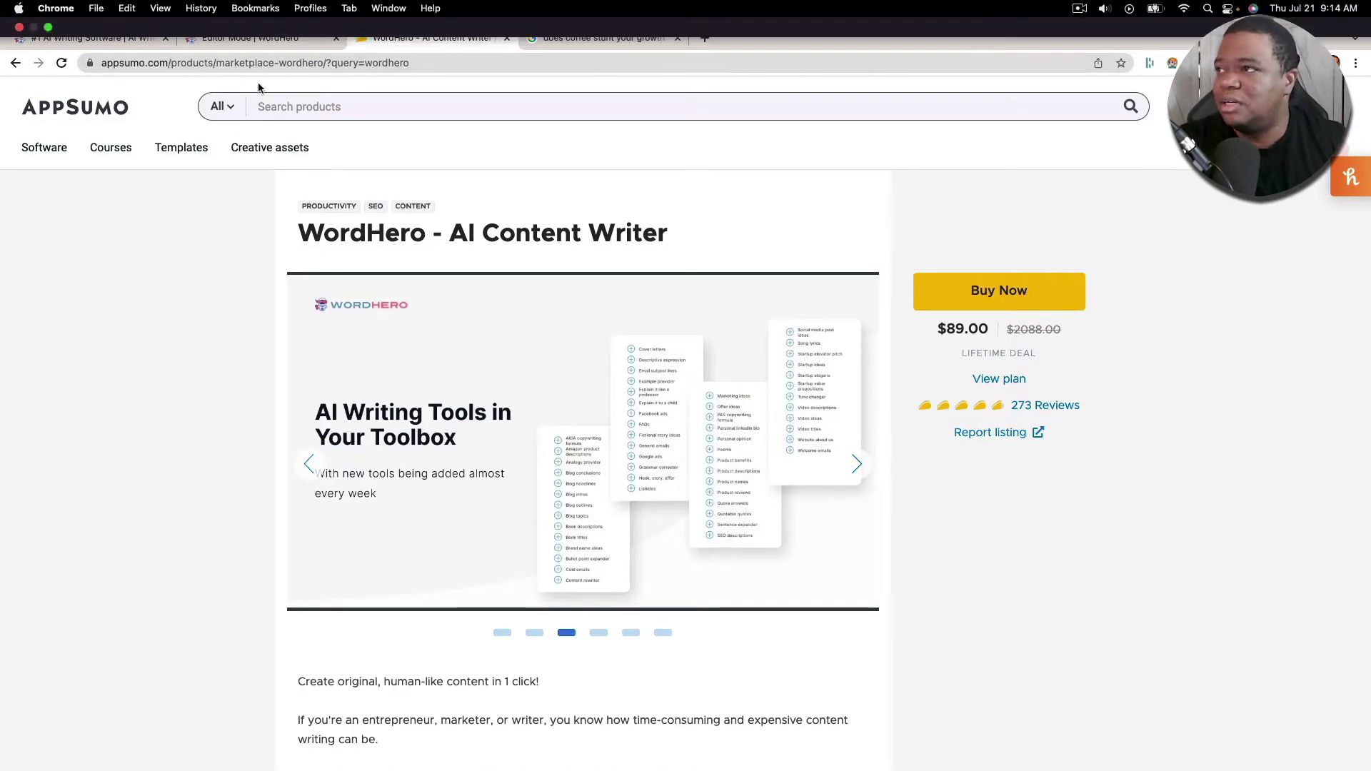
left_click(268, 19)
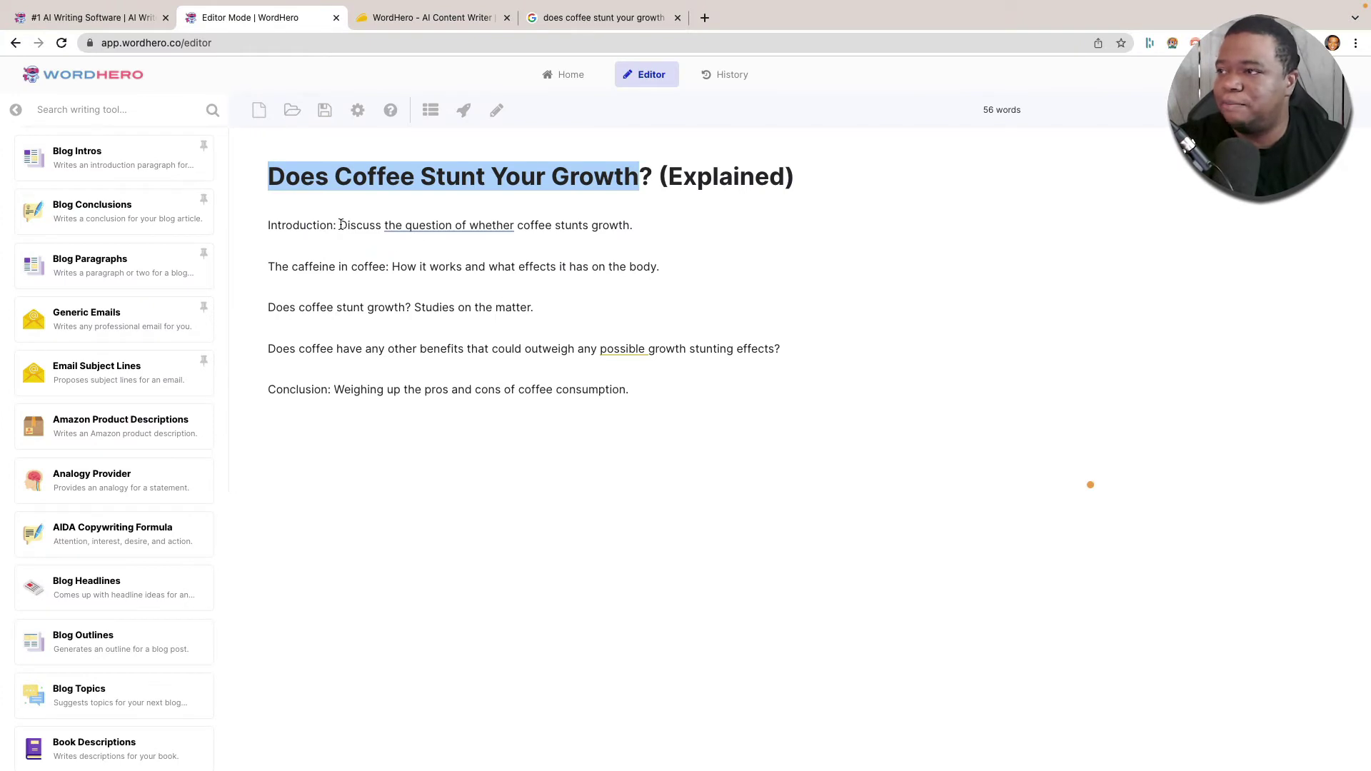
left_click_drag(640, 226, 269, 208)
key("BackSpace")
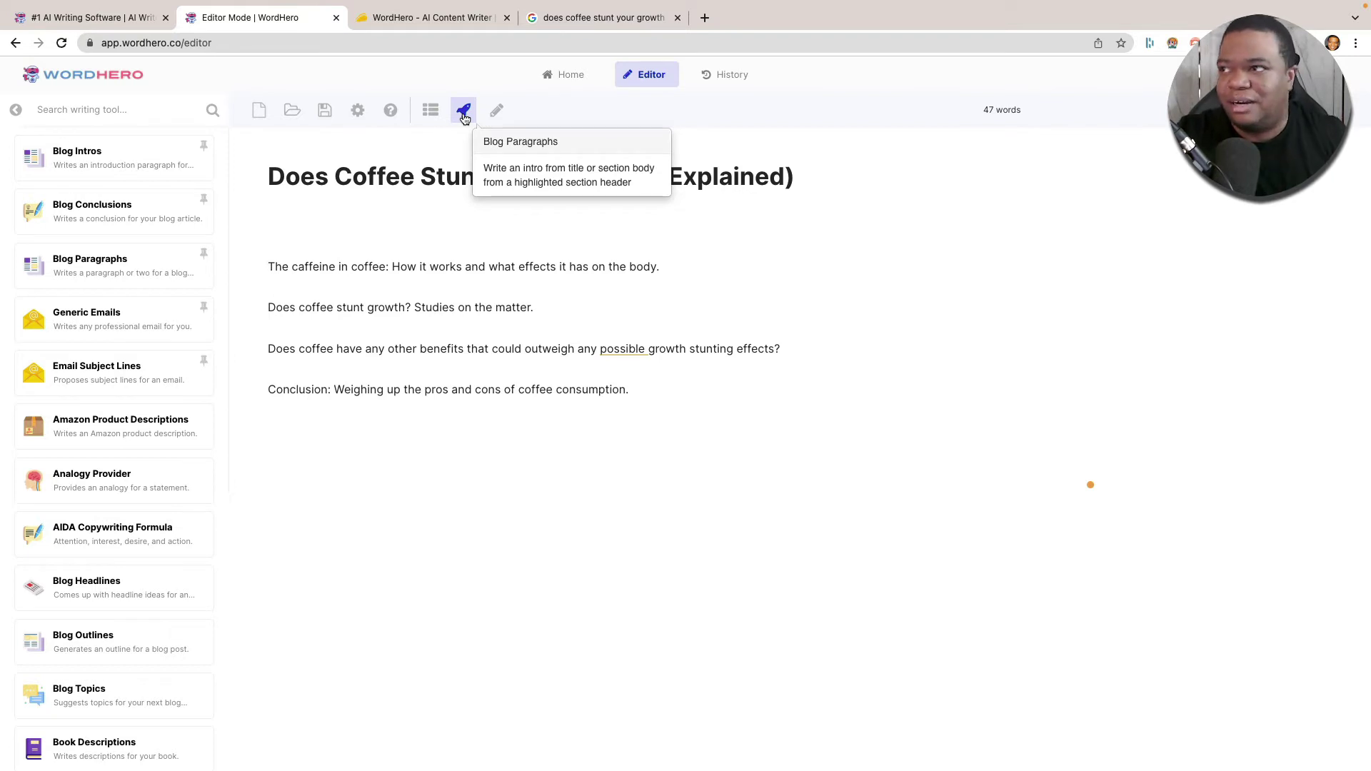
Generate an introduction paragraph from the title phrase "Does Coffee Stunt Your Growth" and move it directly below the title
left_click_drag(638, 176, 263, 176)
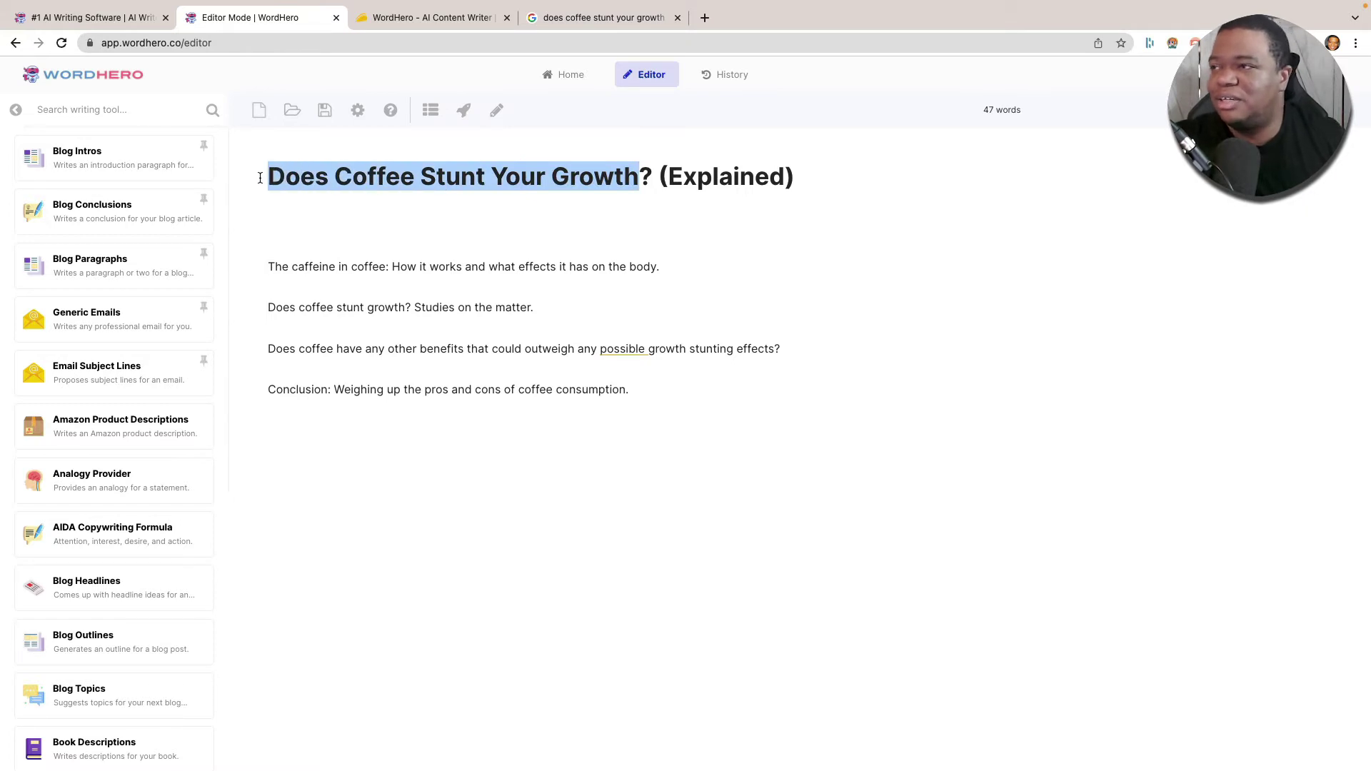
left_click(463, 111)
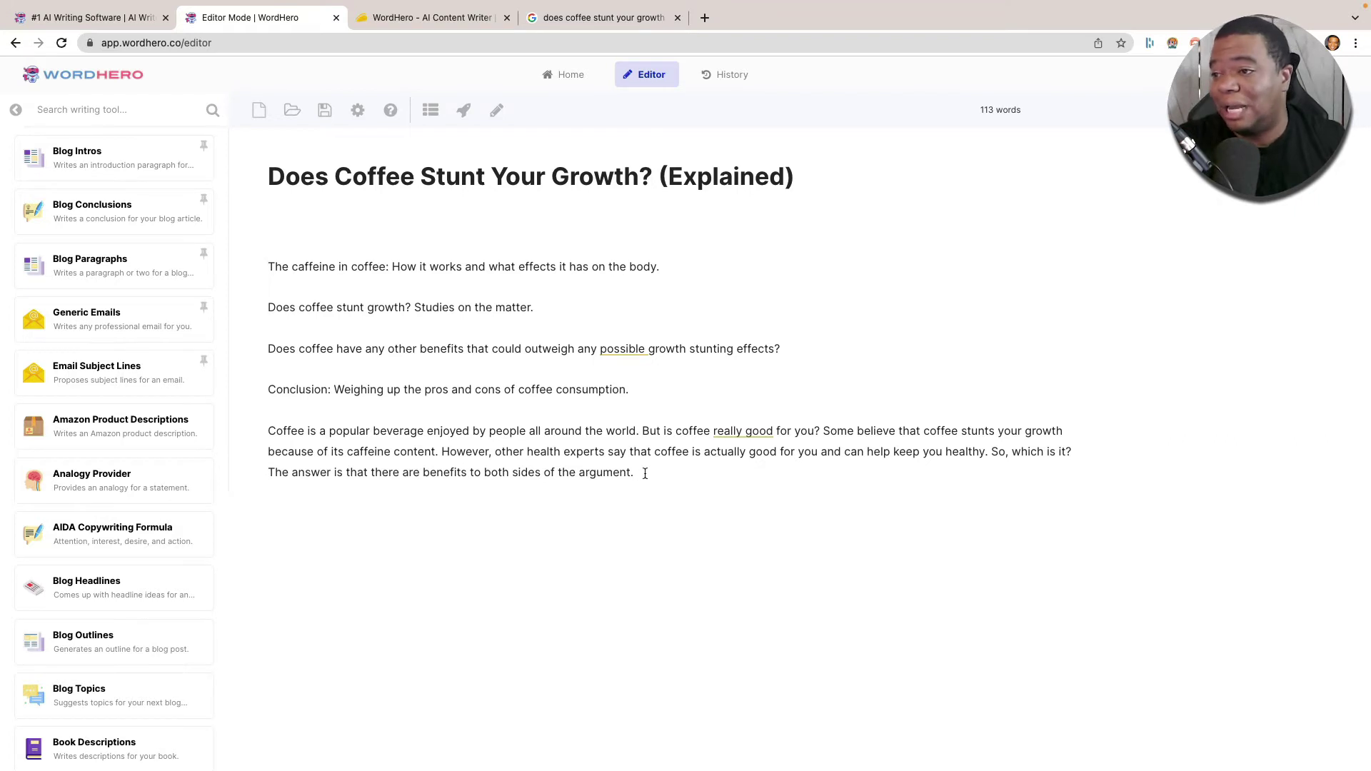
left_click_drag(634, 472, 256, 431)
key("ctrl+c")
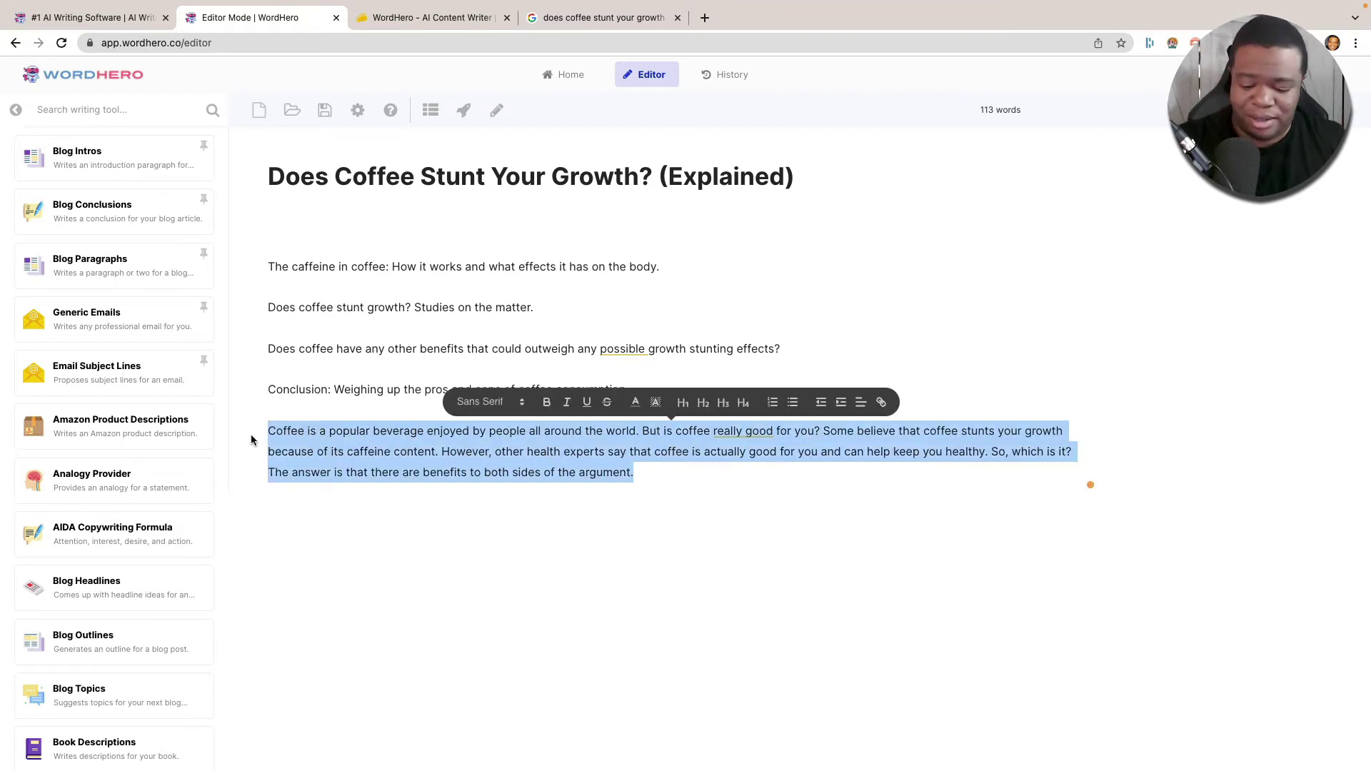
key("BackSpace")
left_click(362, 223)
key("ctrl+v")
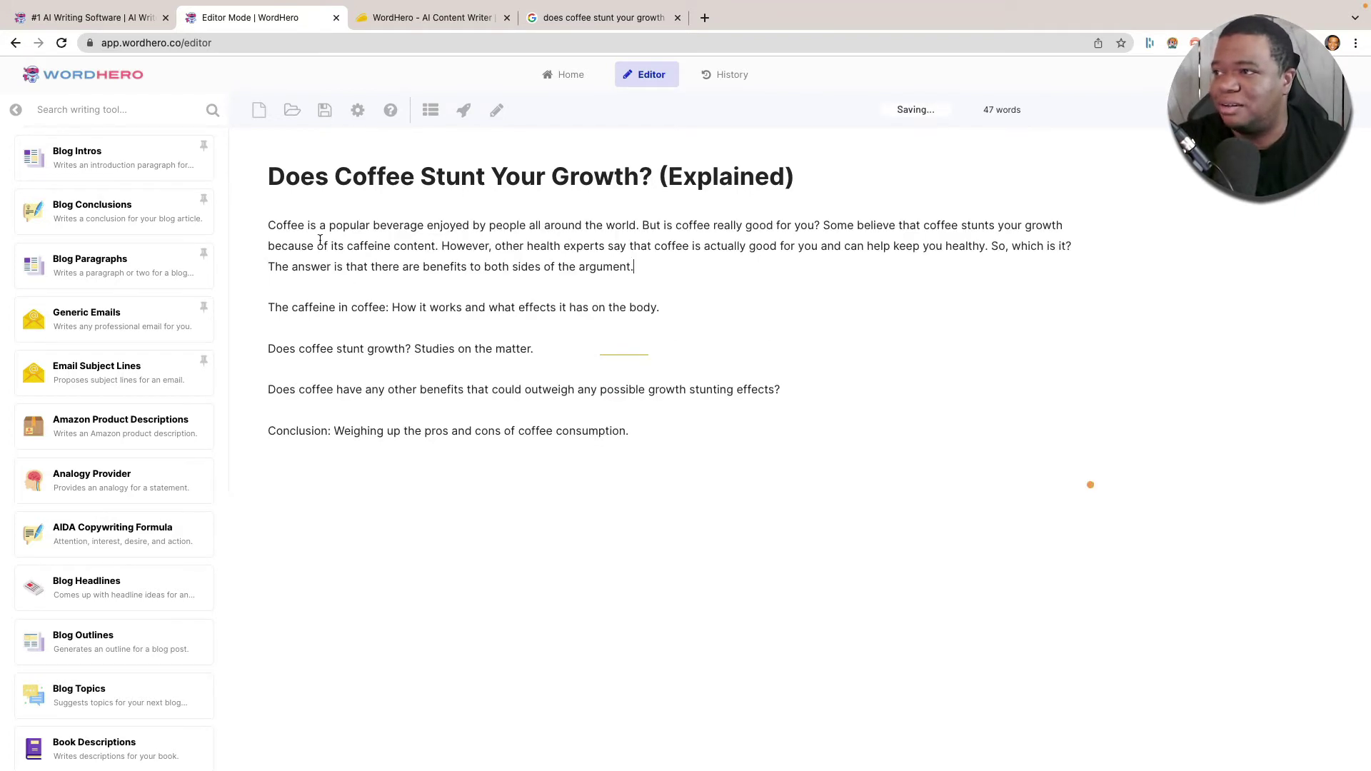
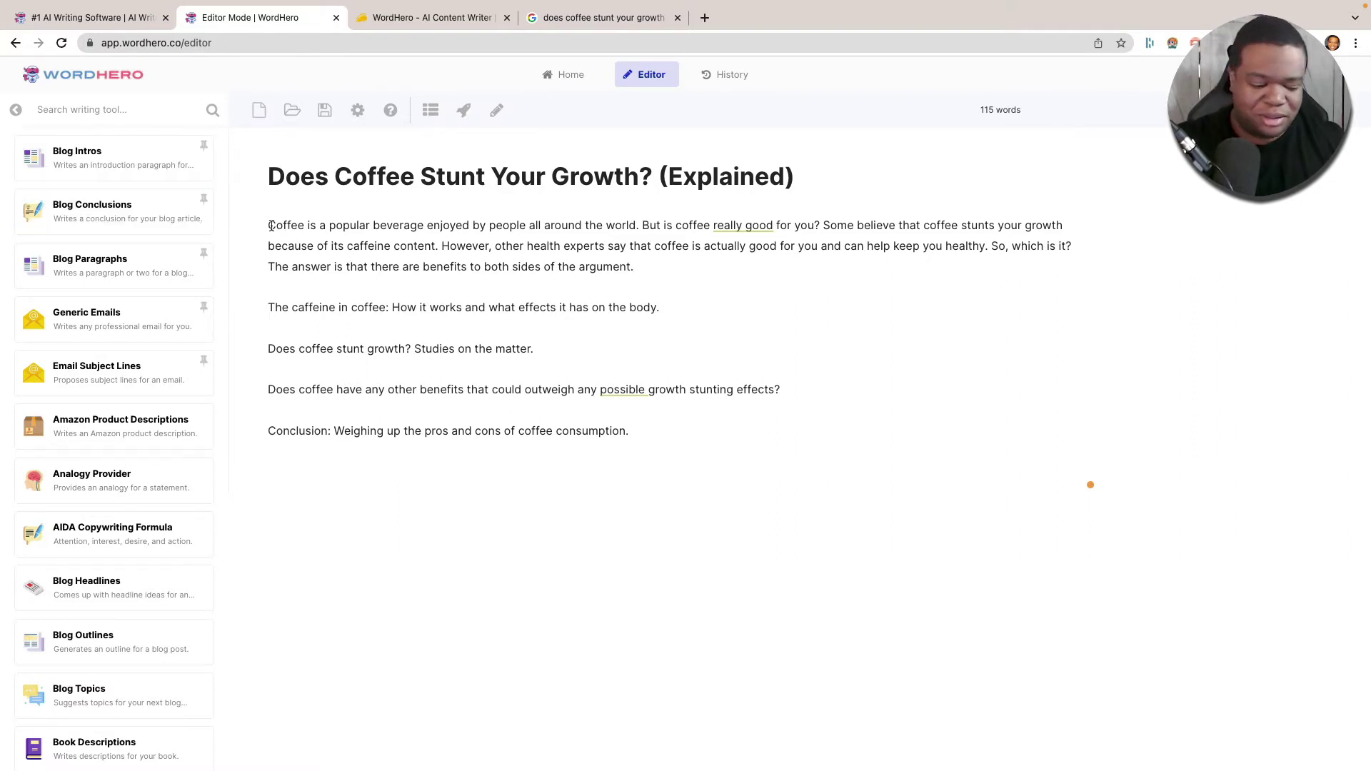
Insert "I've been drinking coffee since I was 12 years" at the start of the introduction, with "drinking" spelled correctly
left_click(268, 226)
type("I've been dri")
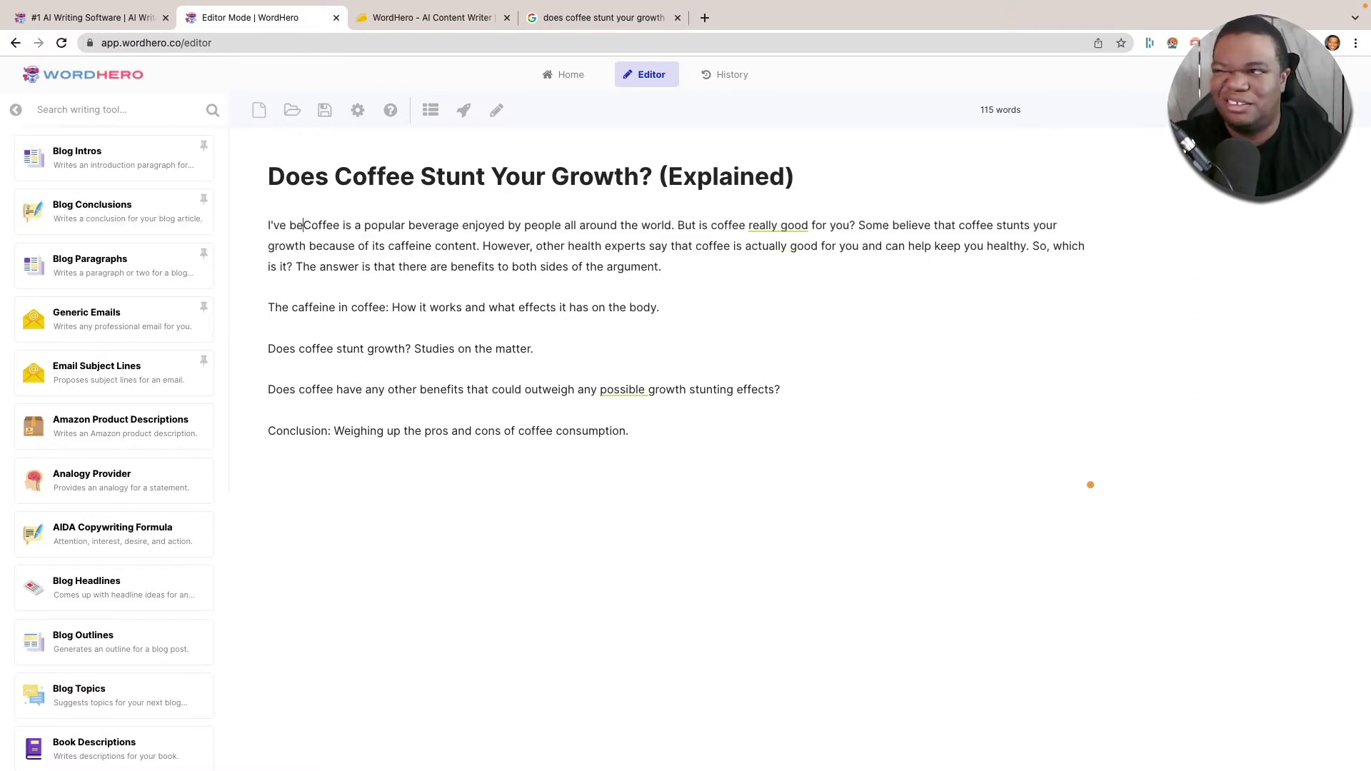
type("nkging coffe")
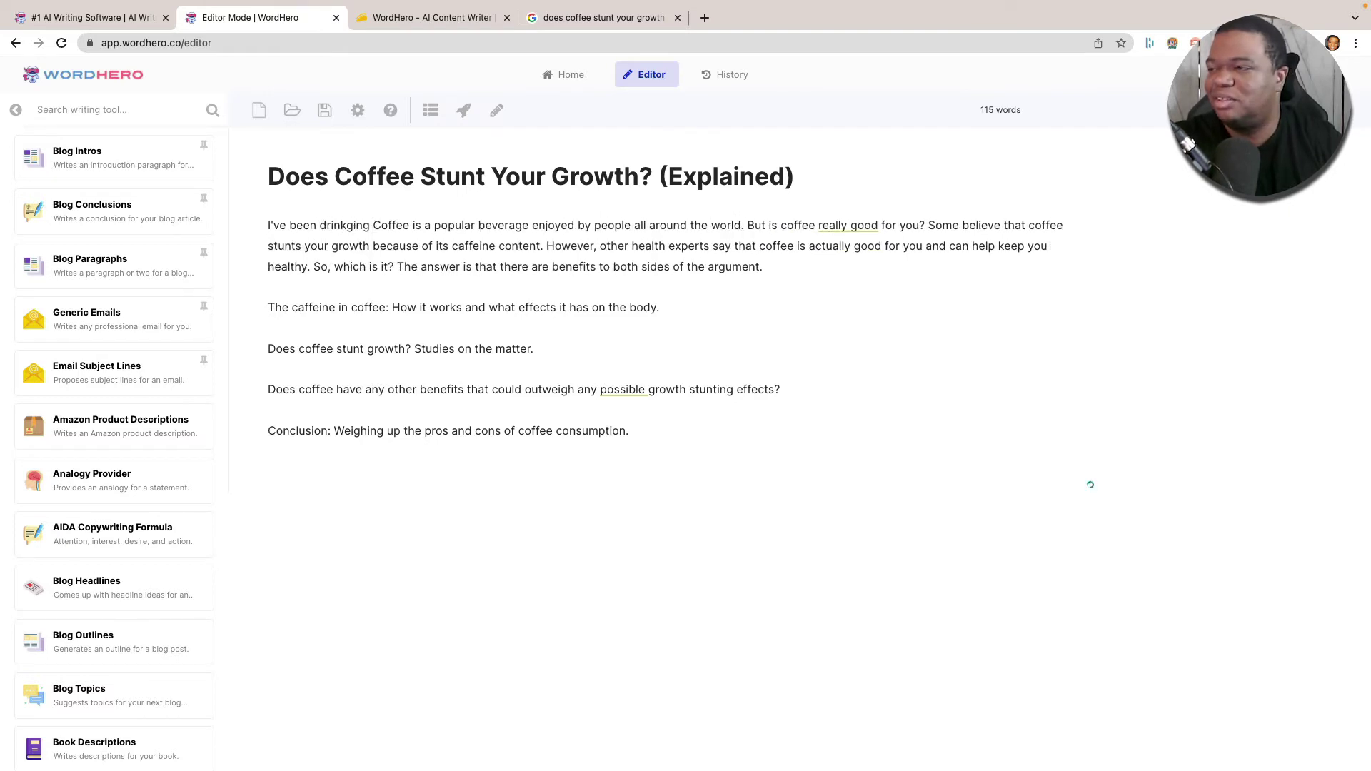
type("e since i")
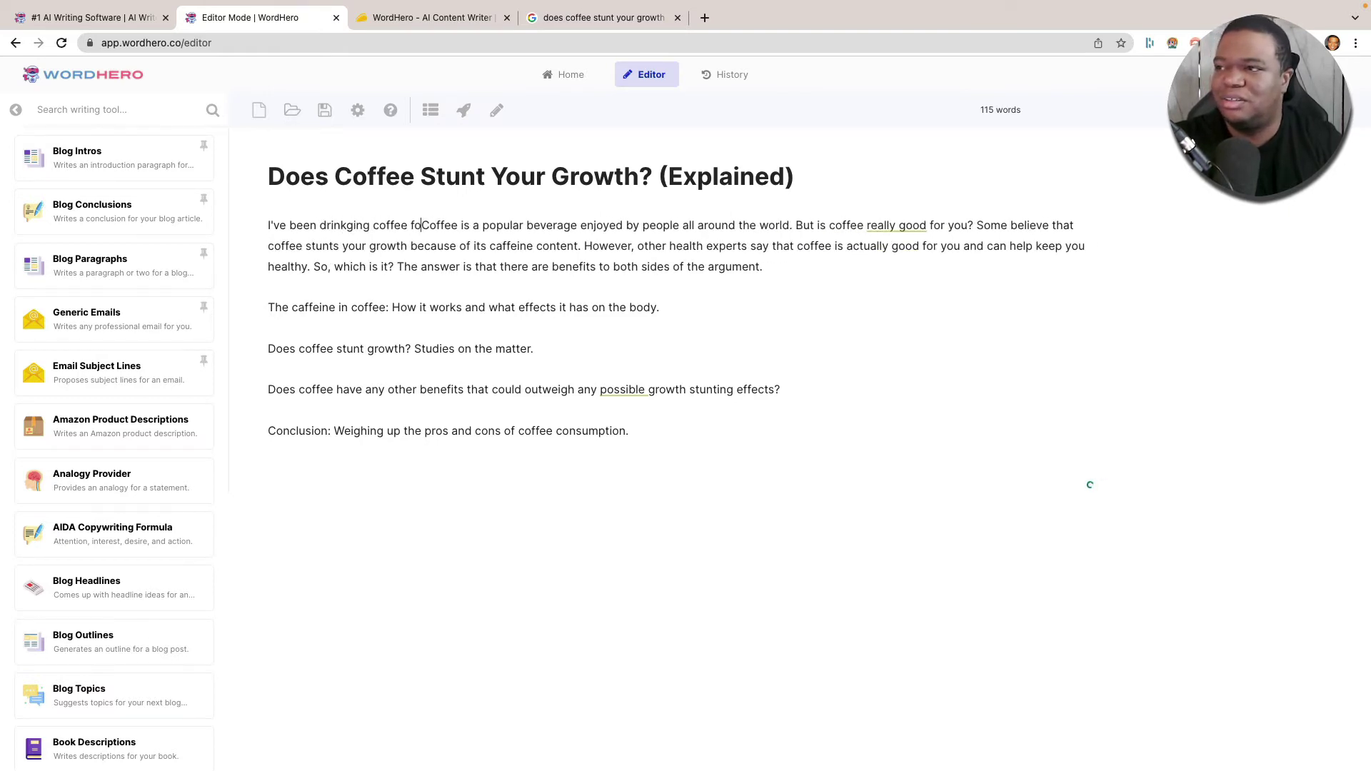
key("BackSpace")
key("BackSpace")
type("I was 12 ye")
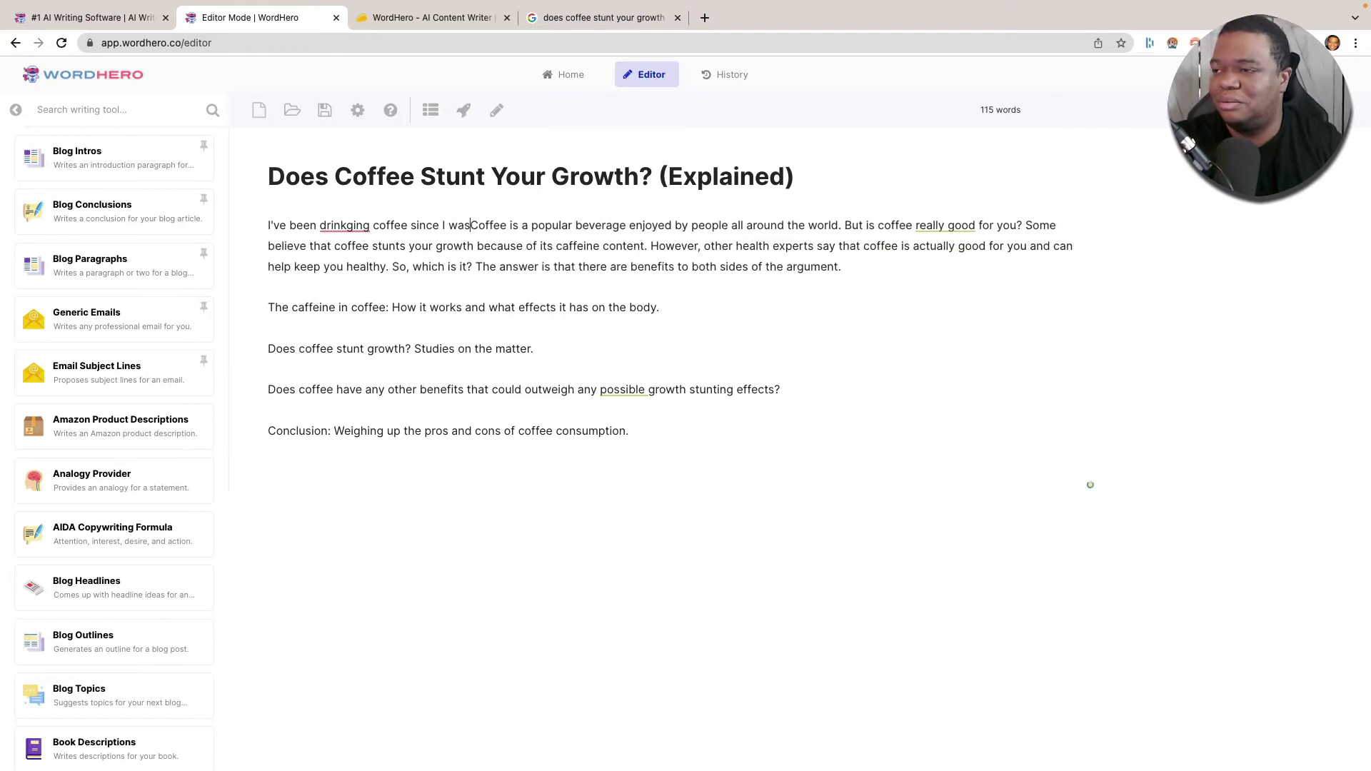
type("ars")
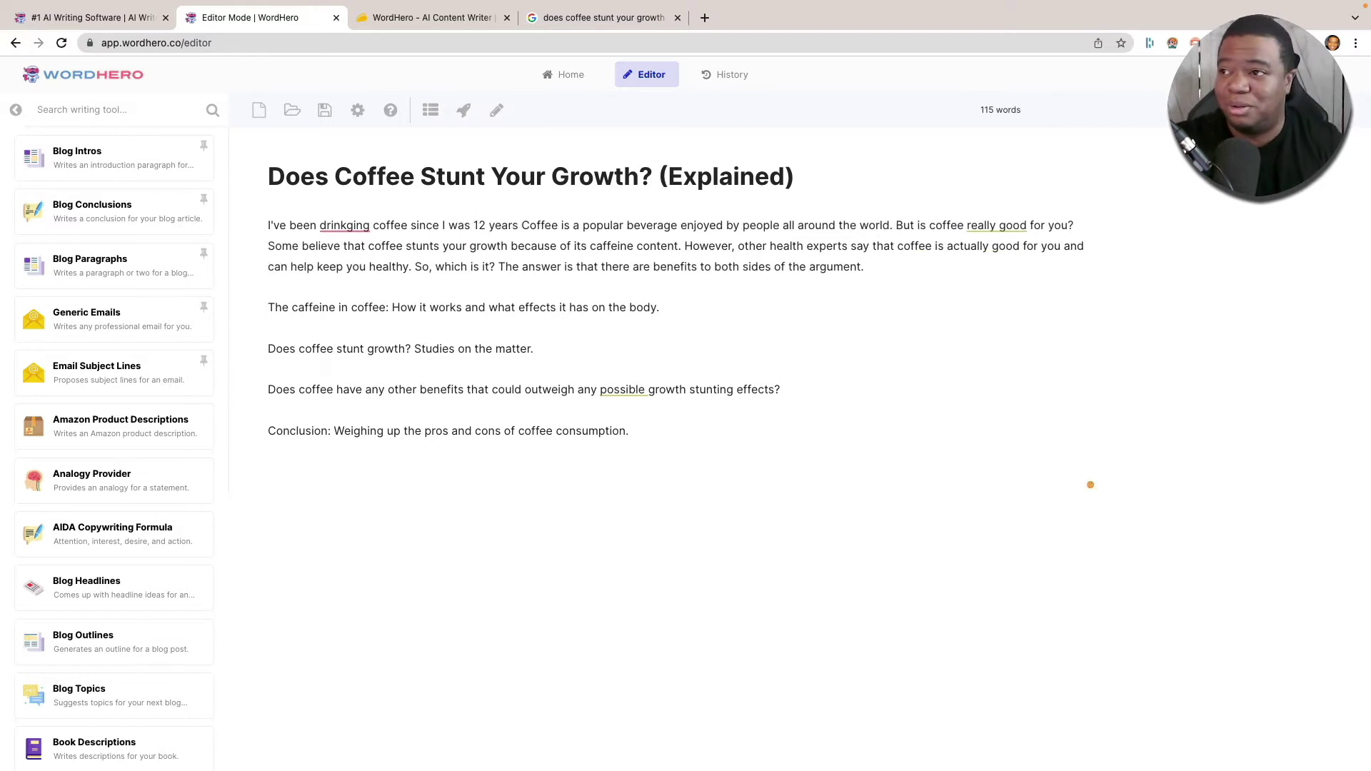
left_click(345, 226)
left_click(246, 285)
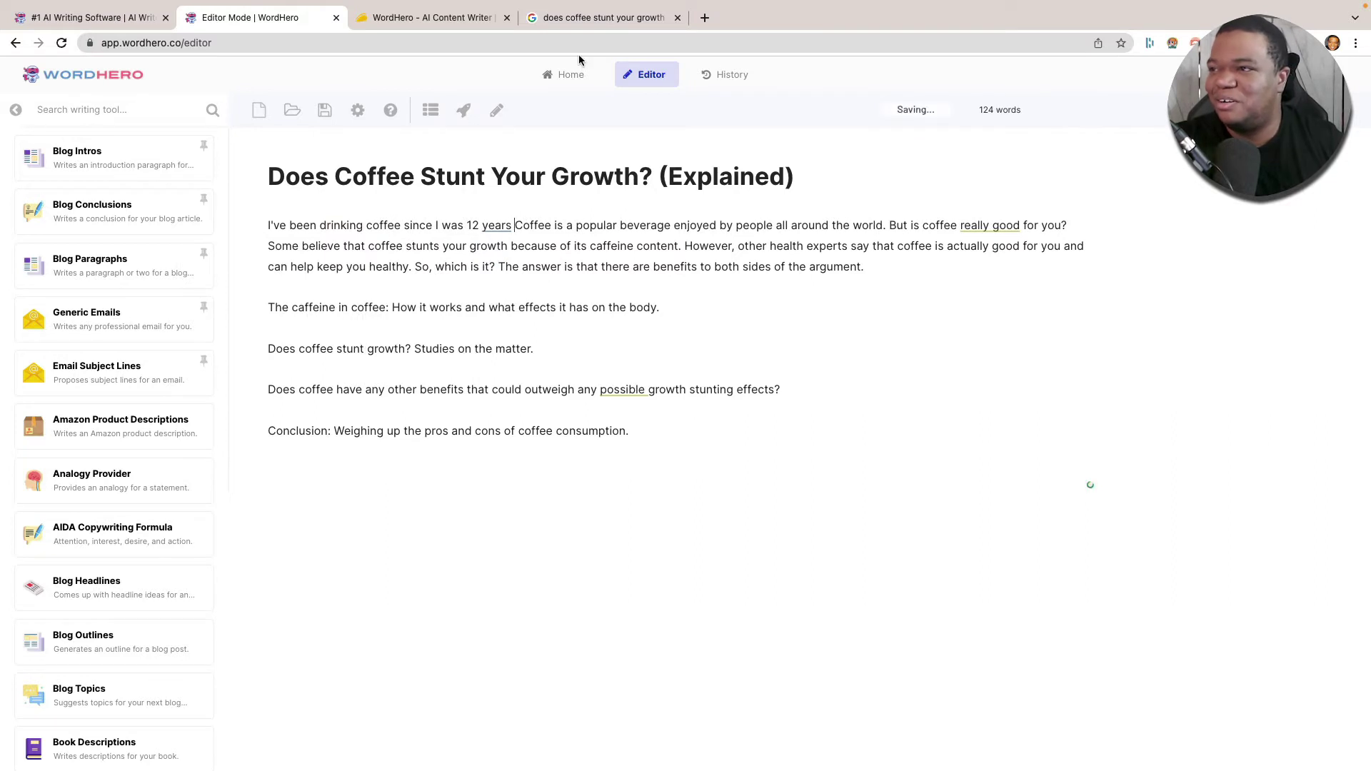
Complete the opening sentence of the introduction with "old and I'm about 5' 10"."
type("old and ")
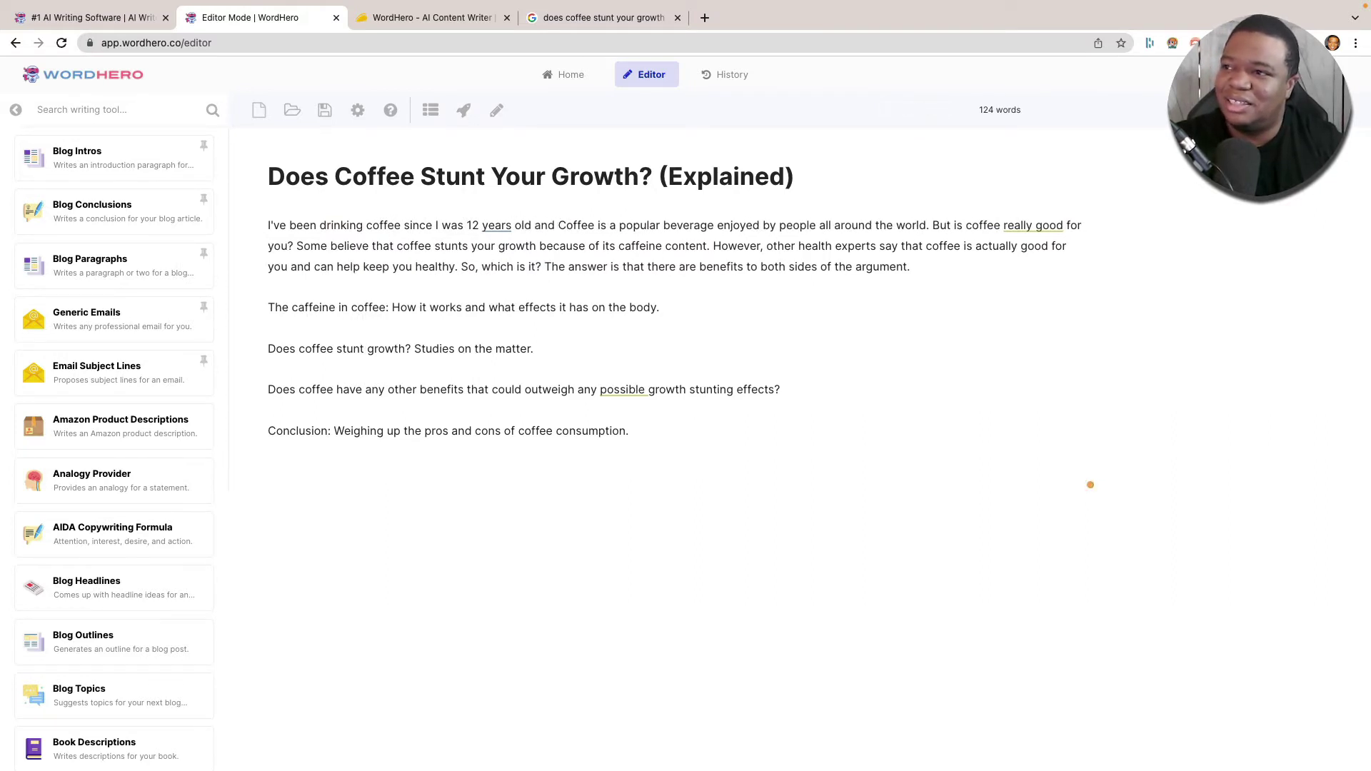
type("I'm about ")
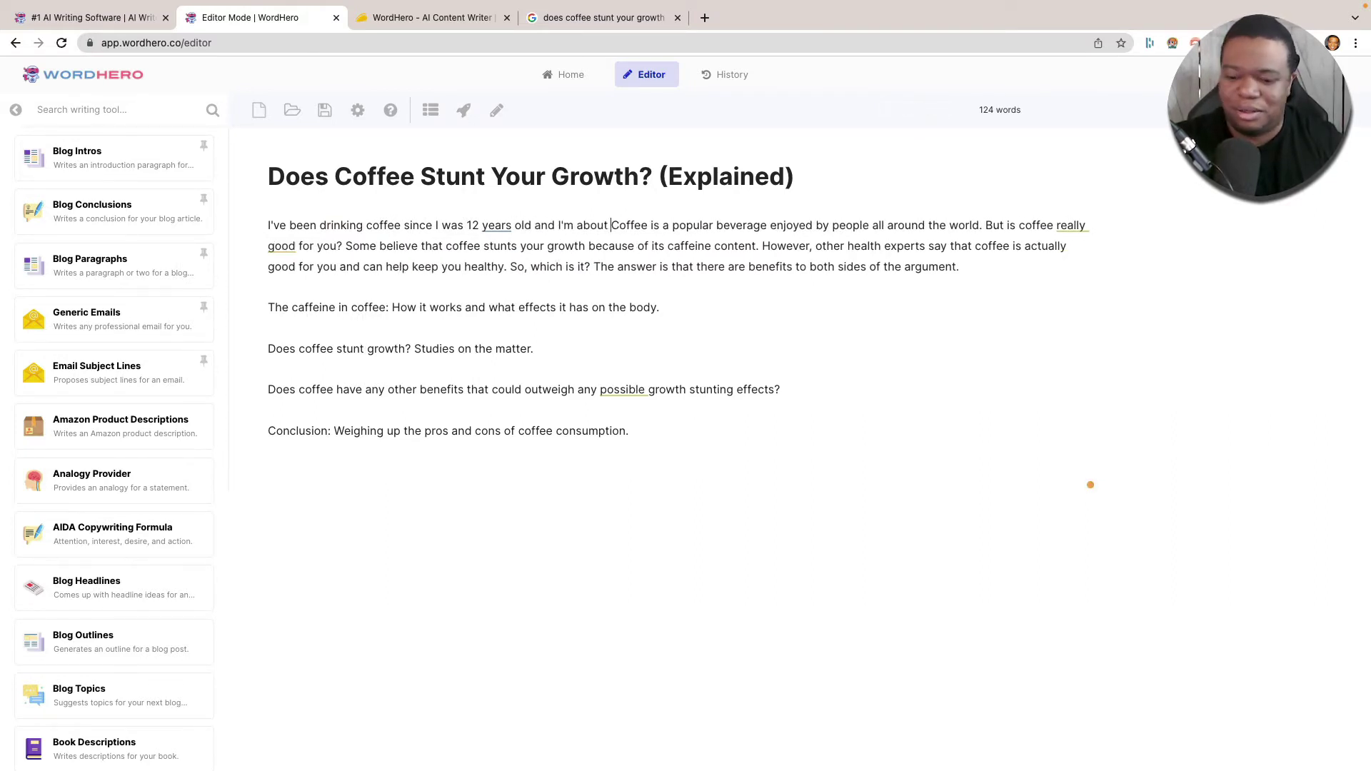
type("5'")
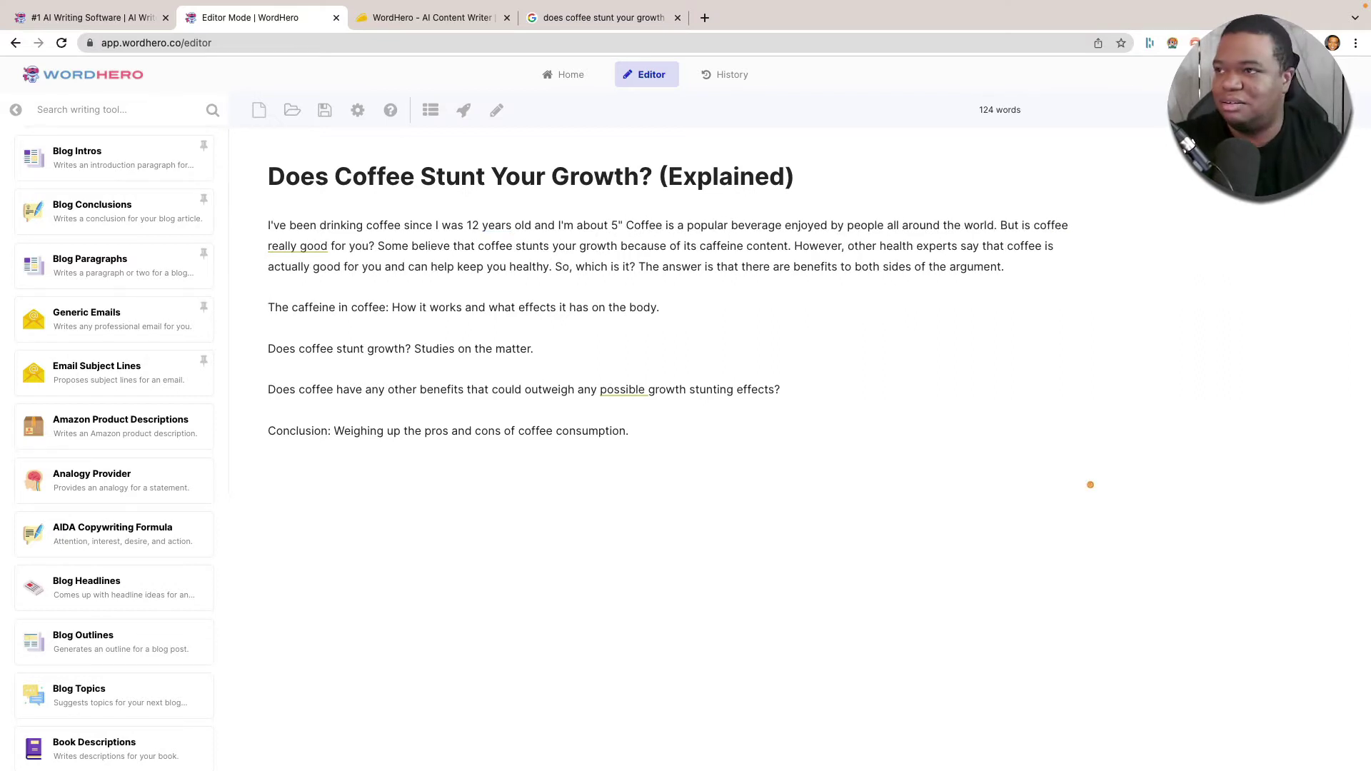
type(" 10")
key("BackSpace")
key("BackSpace")
key("BackSpace")
key("BackSpace")
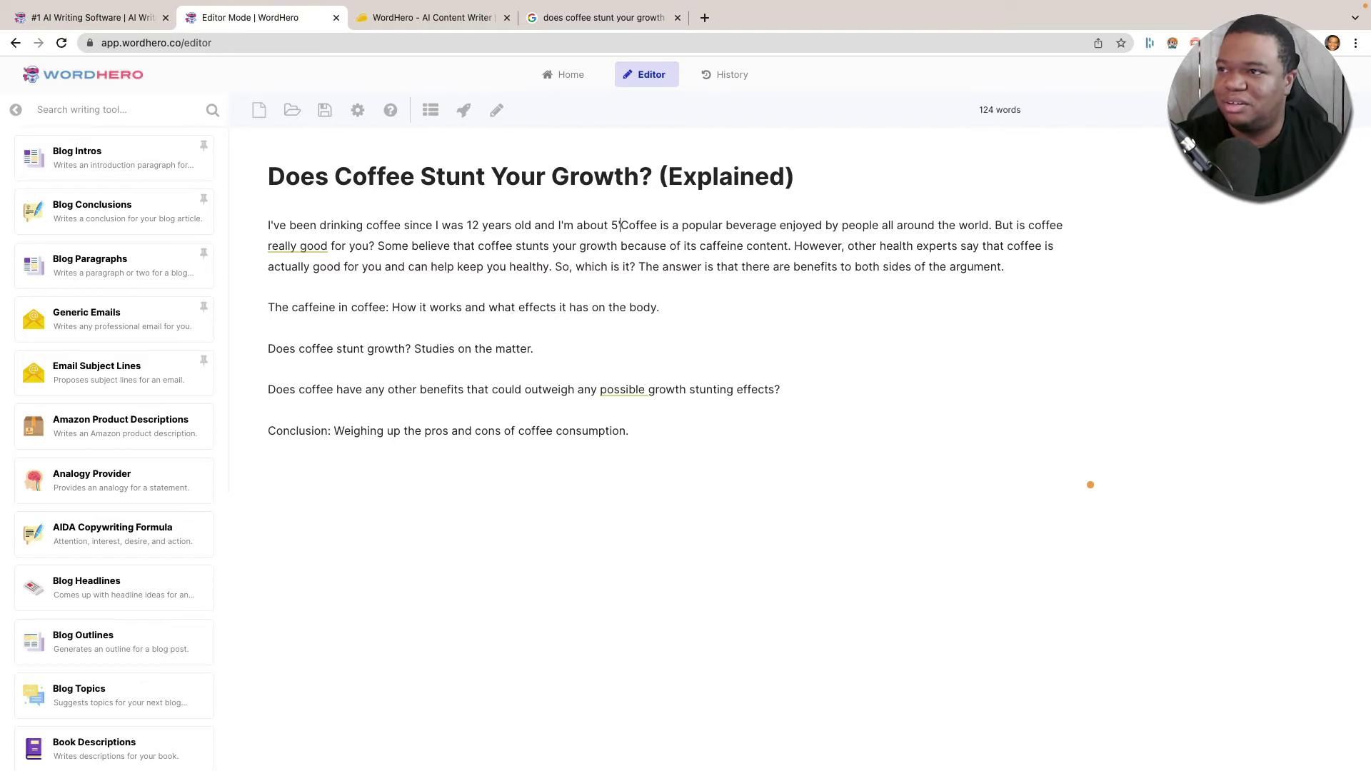
type("10\":")
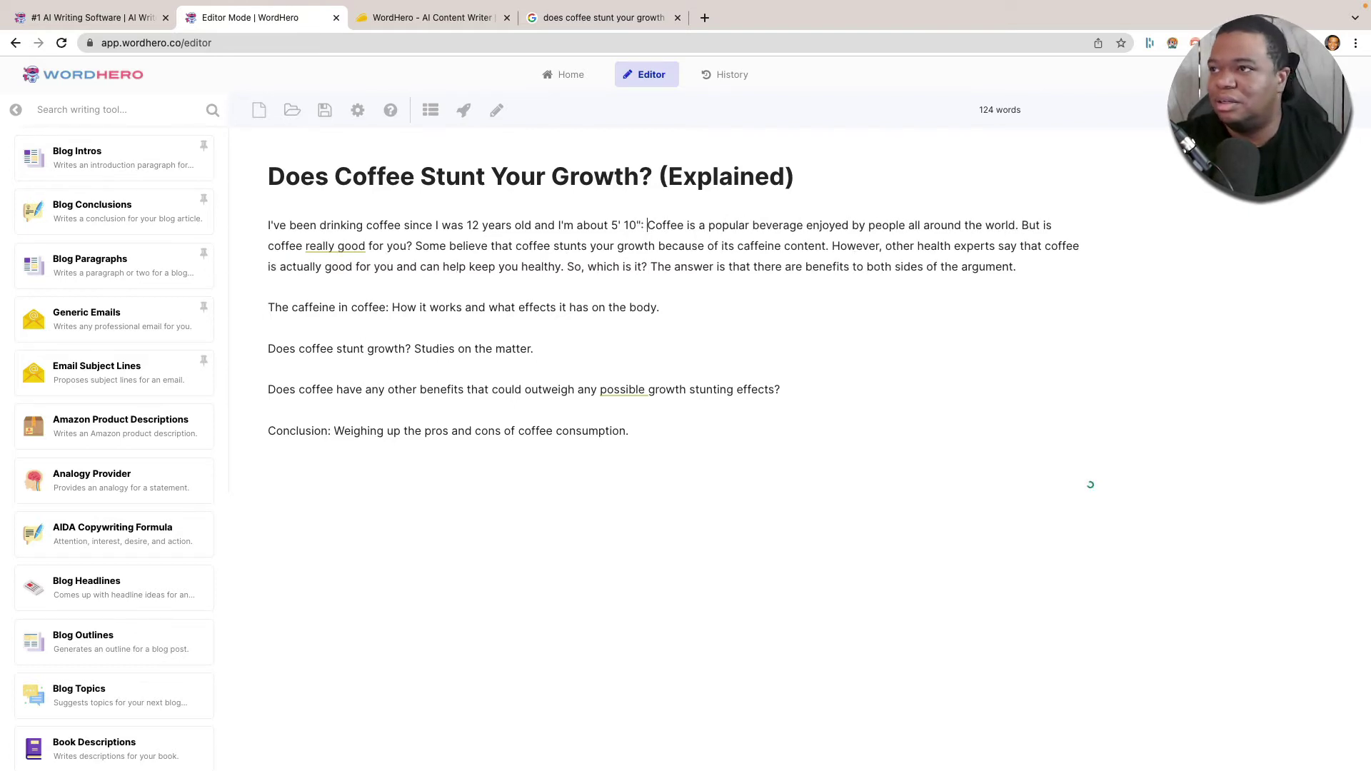
key("BackSpace")
type(". ")
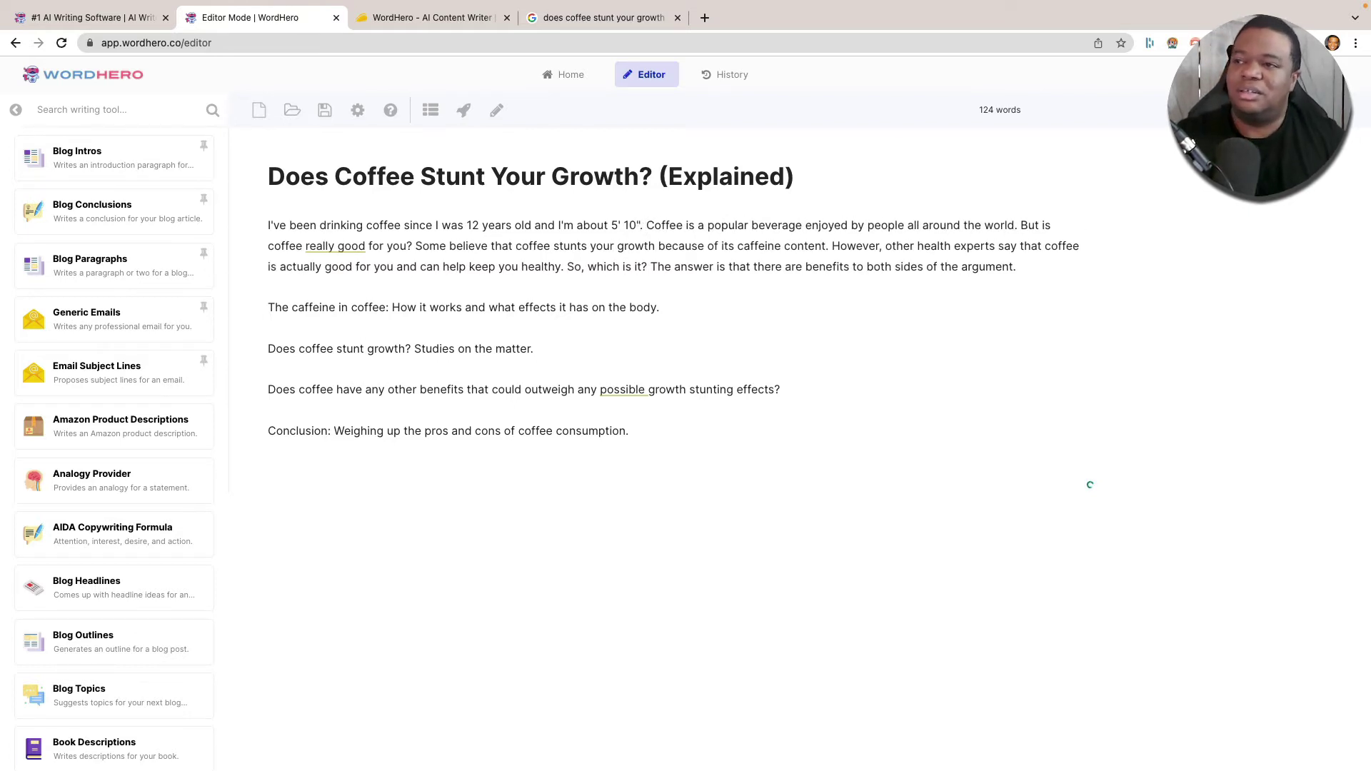
Begin a second sentence after the introduction's opening sentence with "I often wondered if", with "often" spelled correctly
type("I oftn")
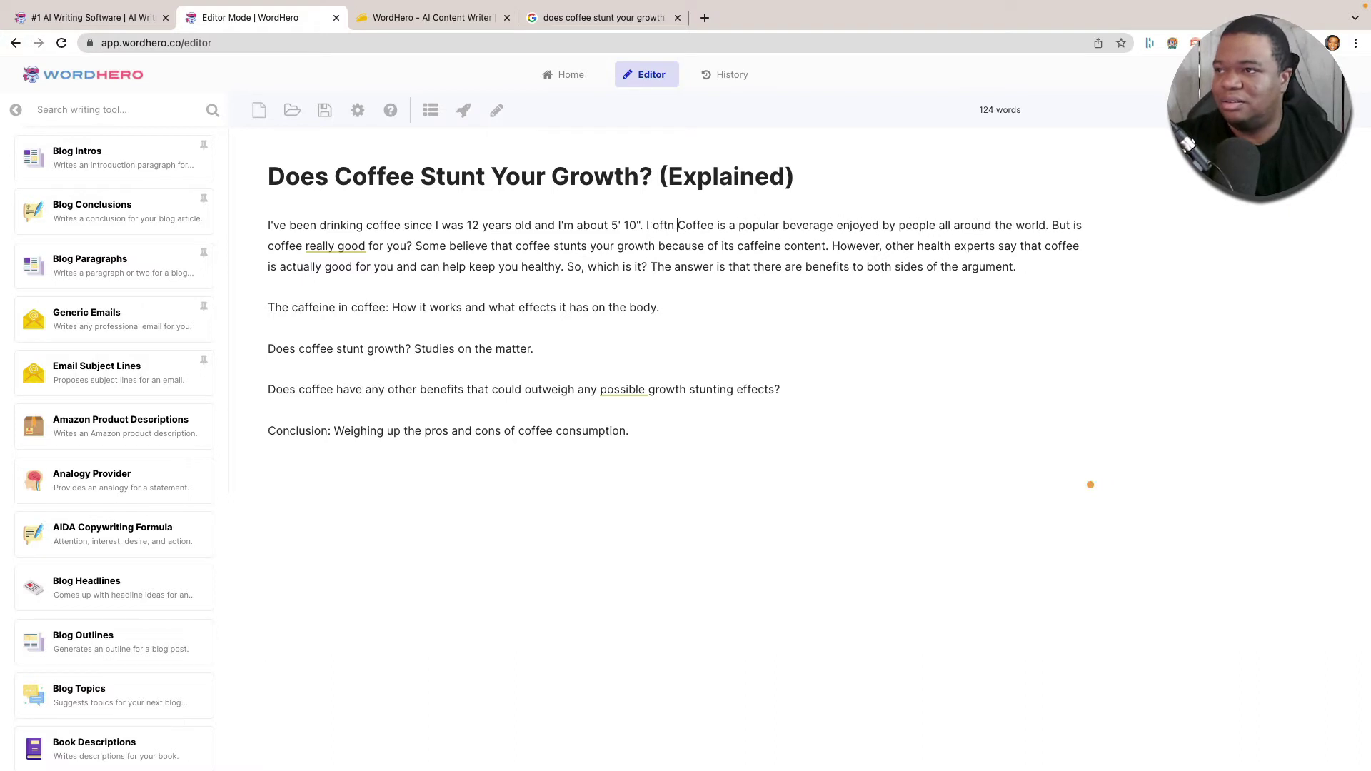
key("BackSpace")
key("BackSpace")
type("en wondere")
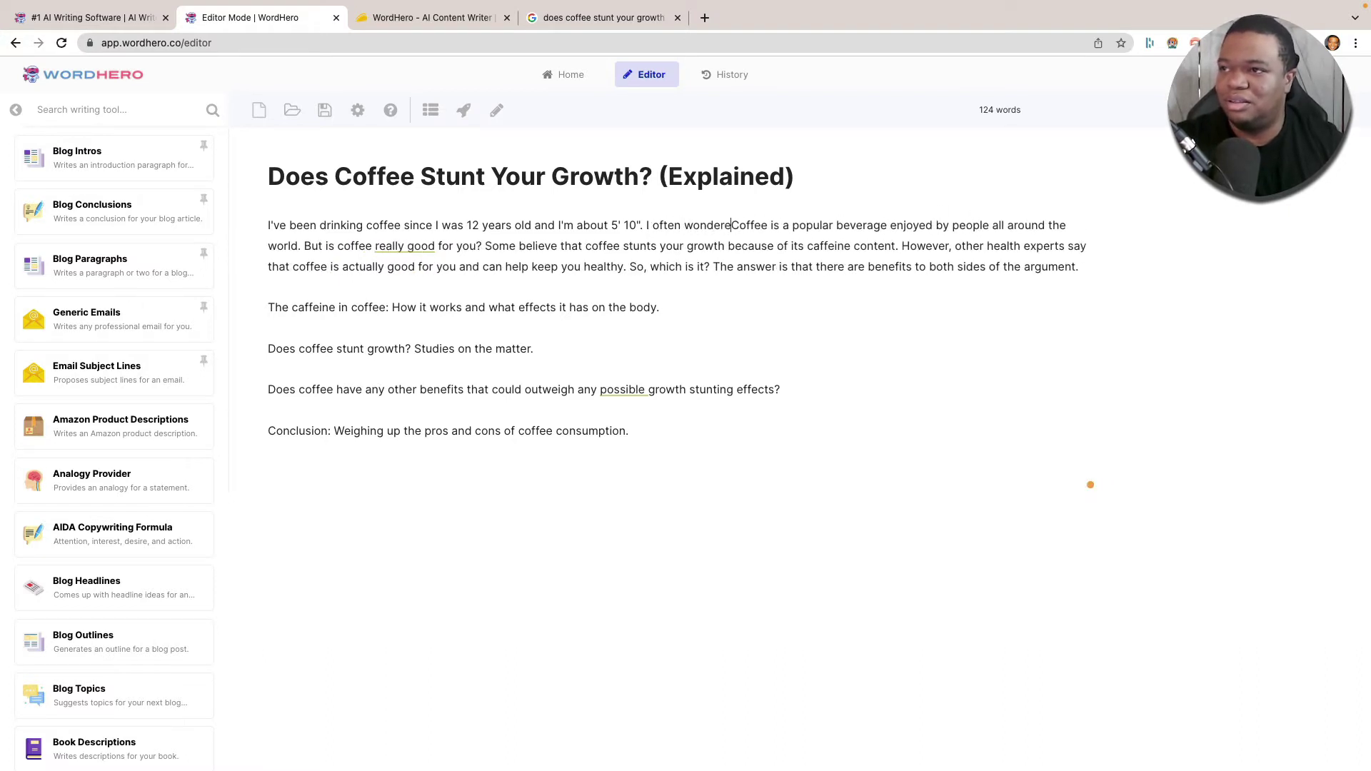
type("d I f")
key("BackSpace")
key("BackSpace")
key("BackSpace")
type("if ")
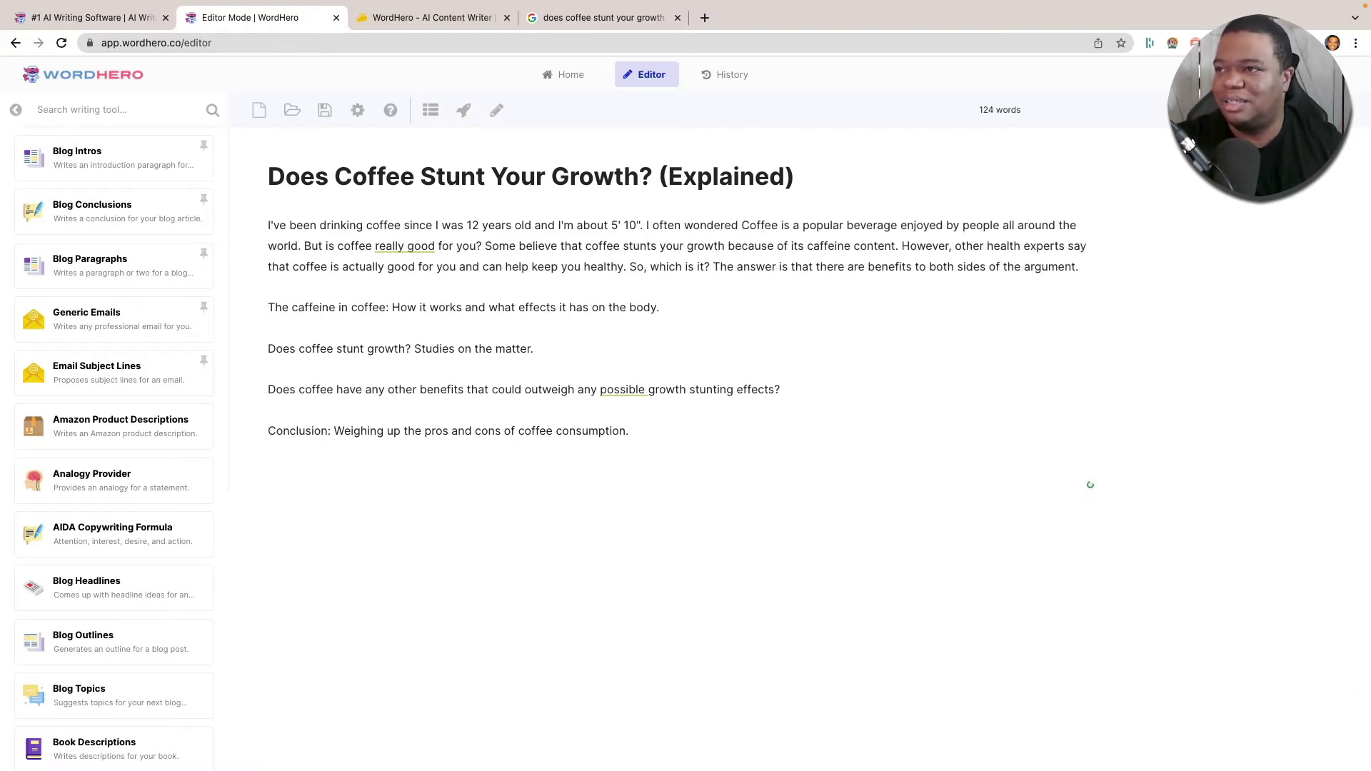
Complete the introduction's second sentence with "I did not drink coffee, would I be taller."
type("I did not dr")
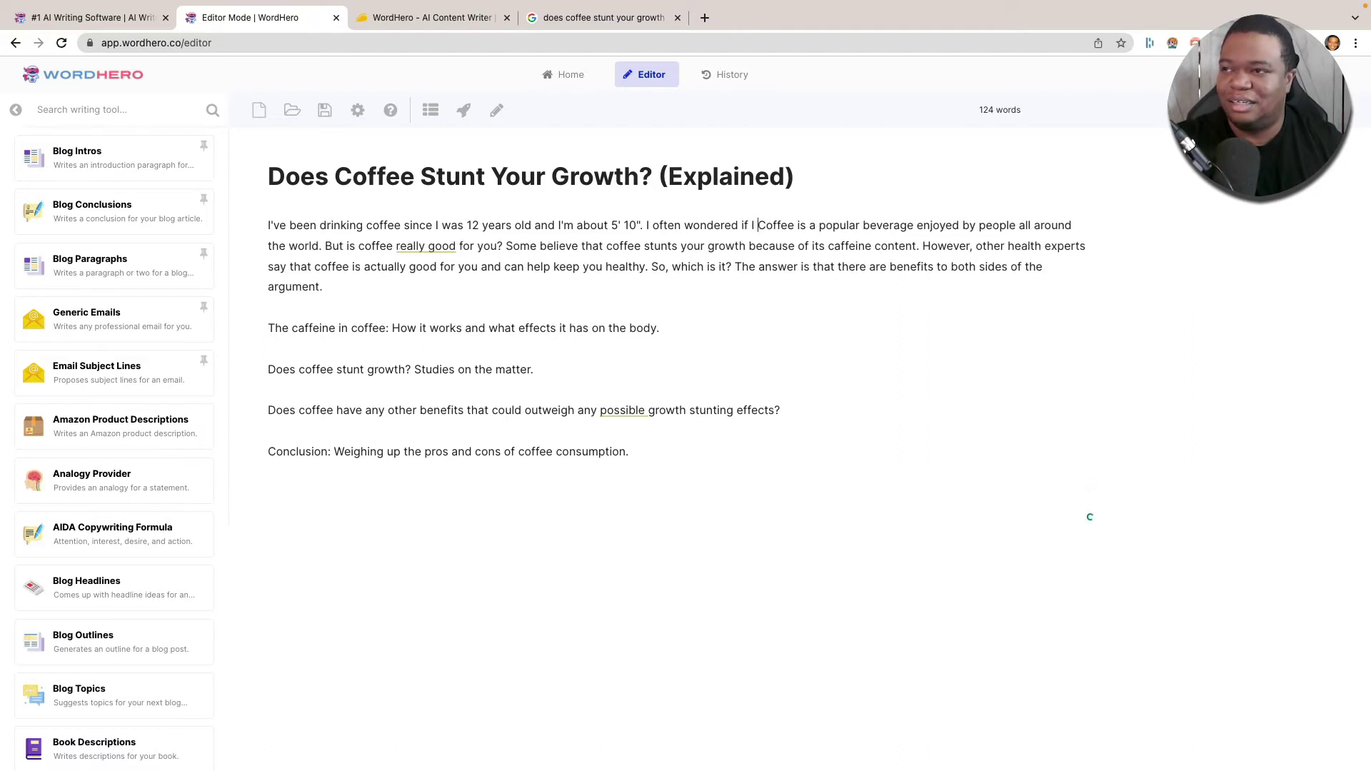
type("ink coffee, wou")
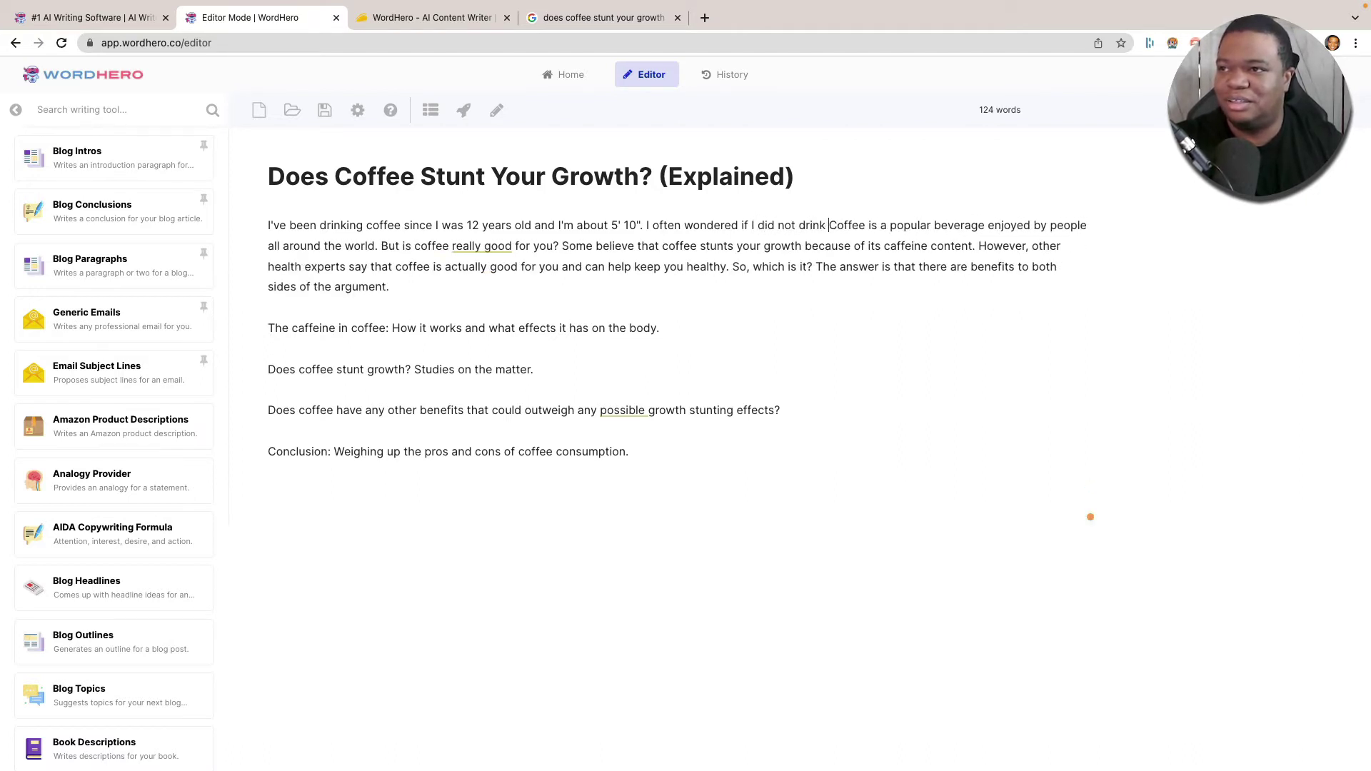
type("ld I be tall")
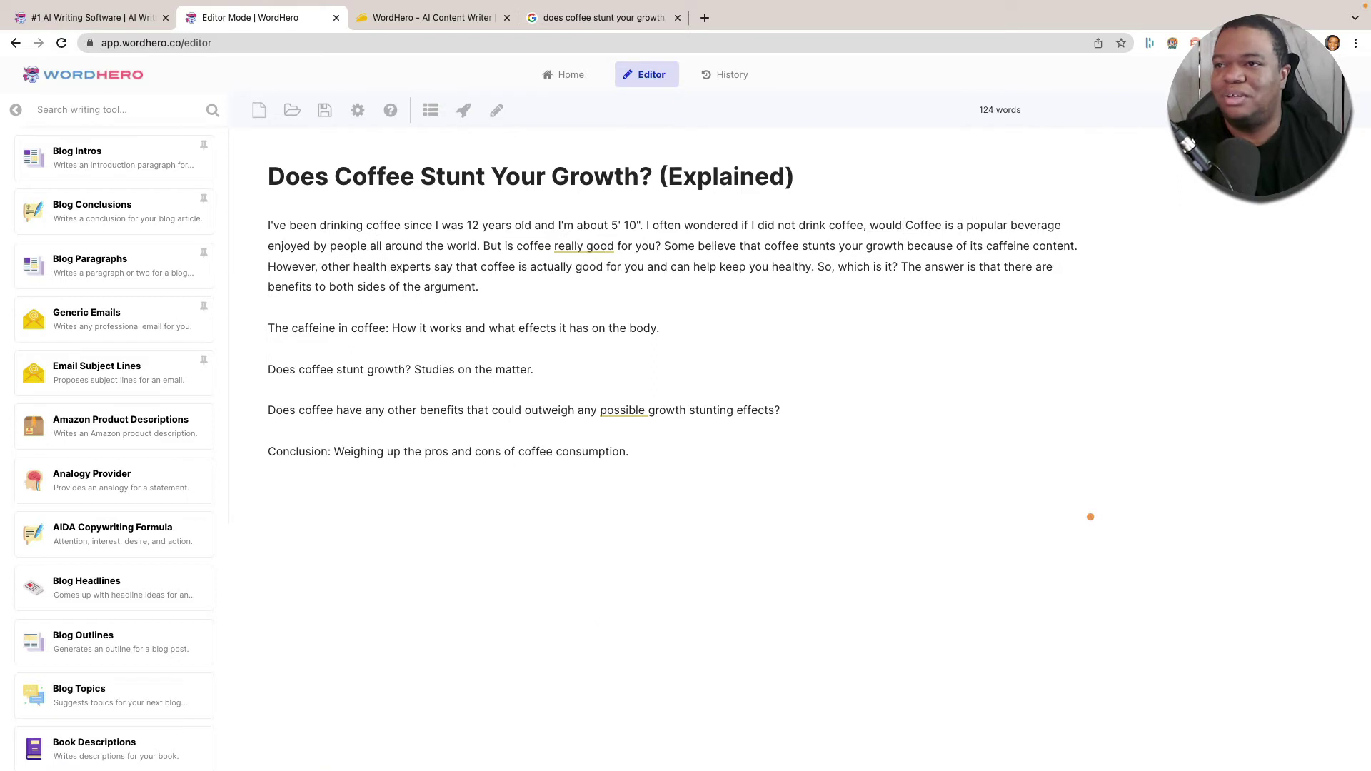
type("er")
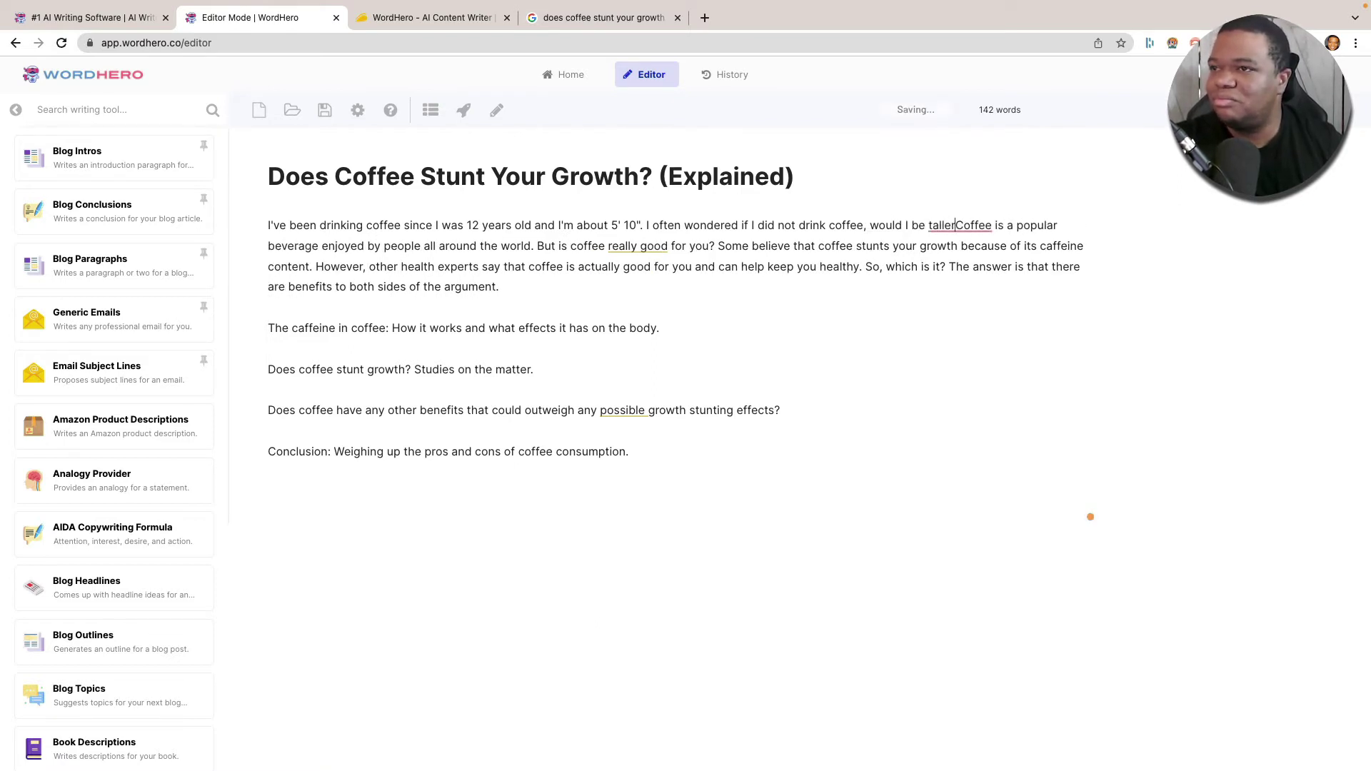
type(".")
Separate the personal opening from the generated paragraph with a blank line and accept the suggested punctuation "taller?"
key("Return")
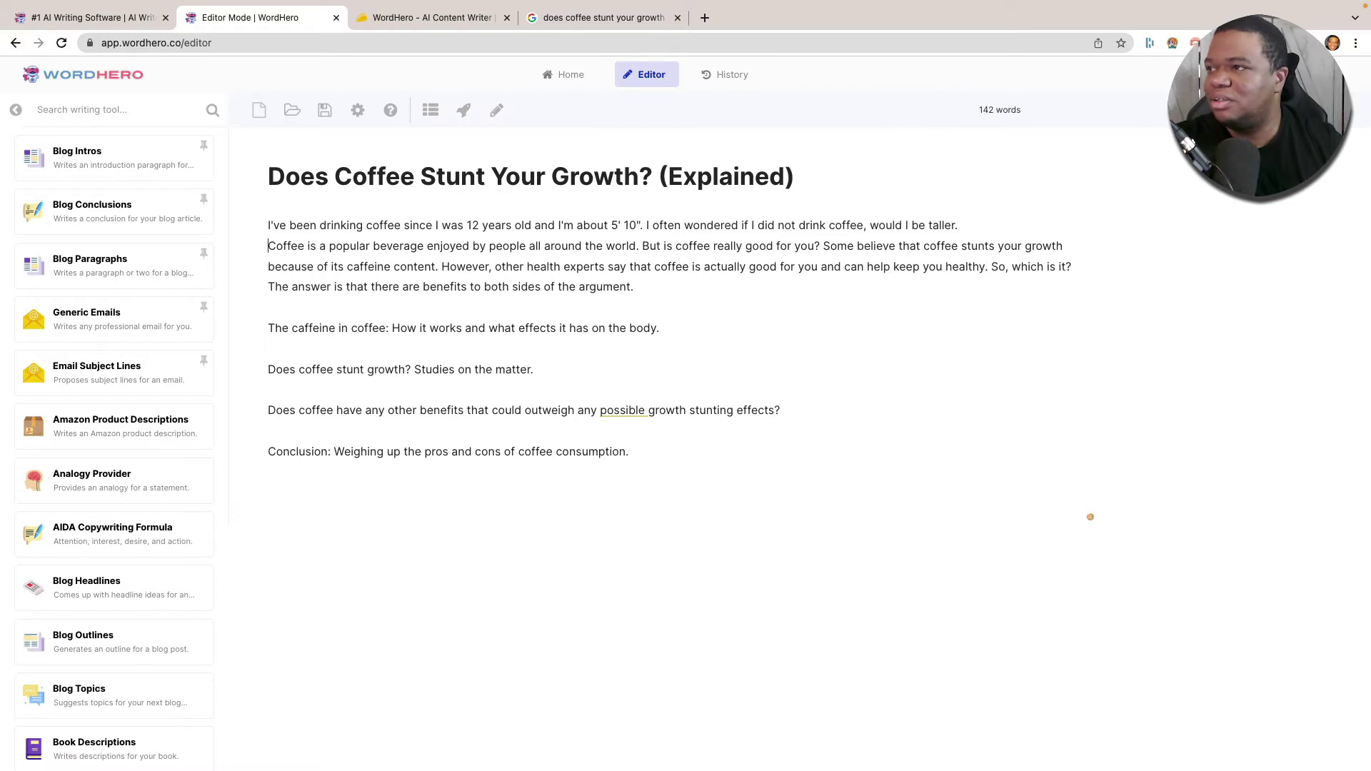
key("Return")
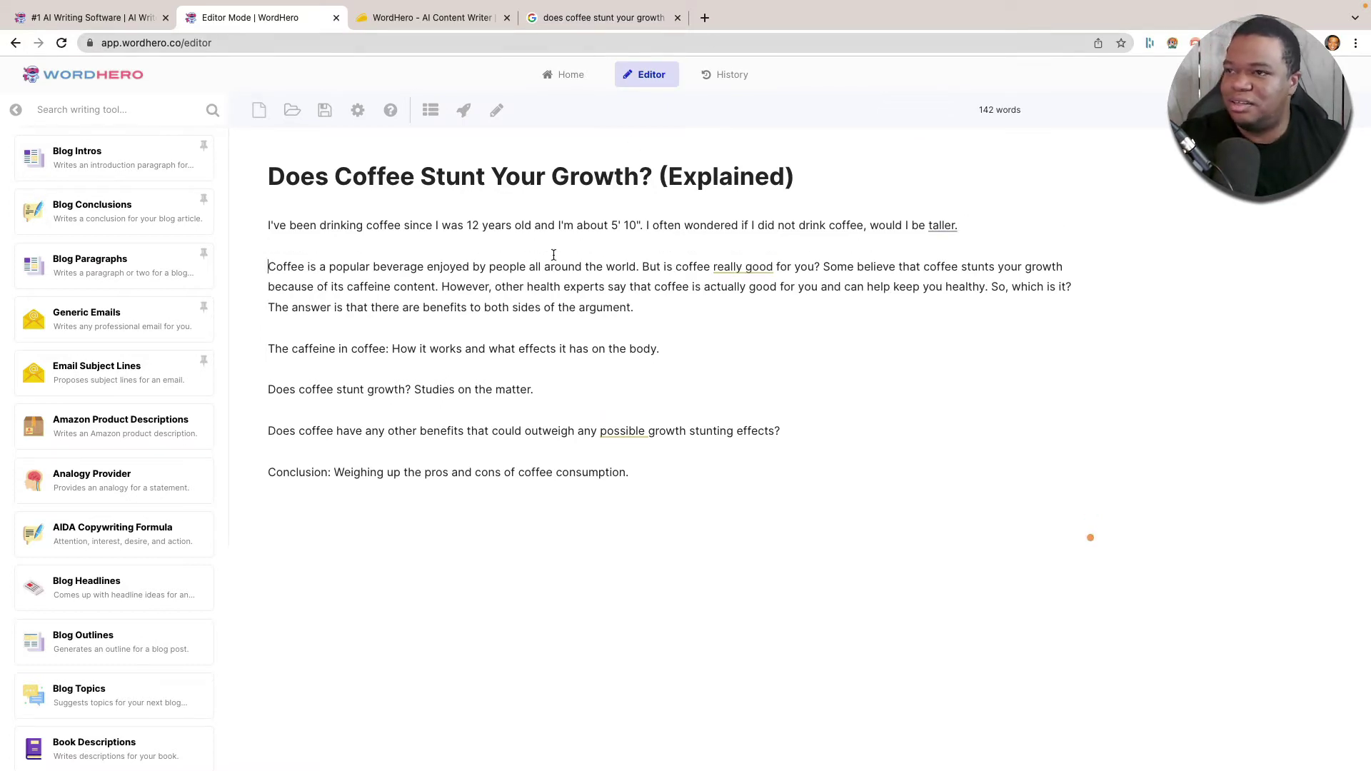
mouse_move(944, 229)
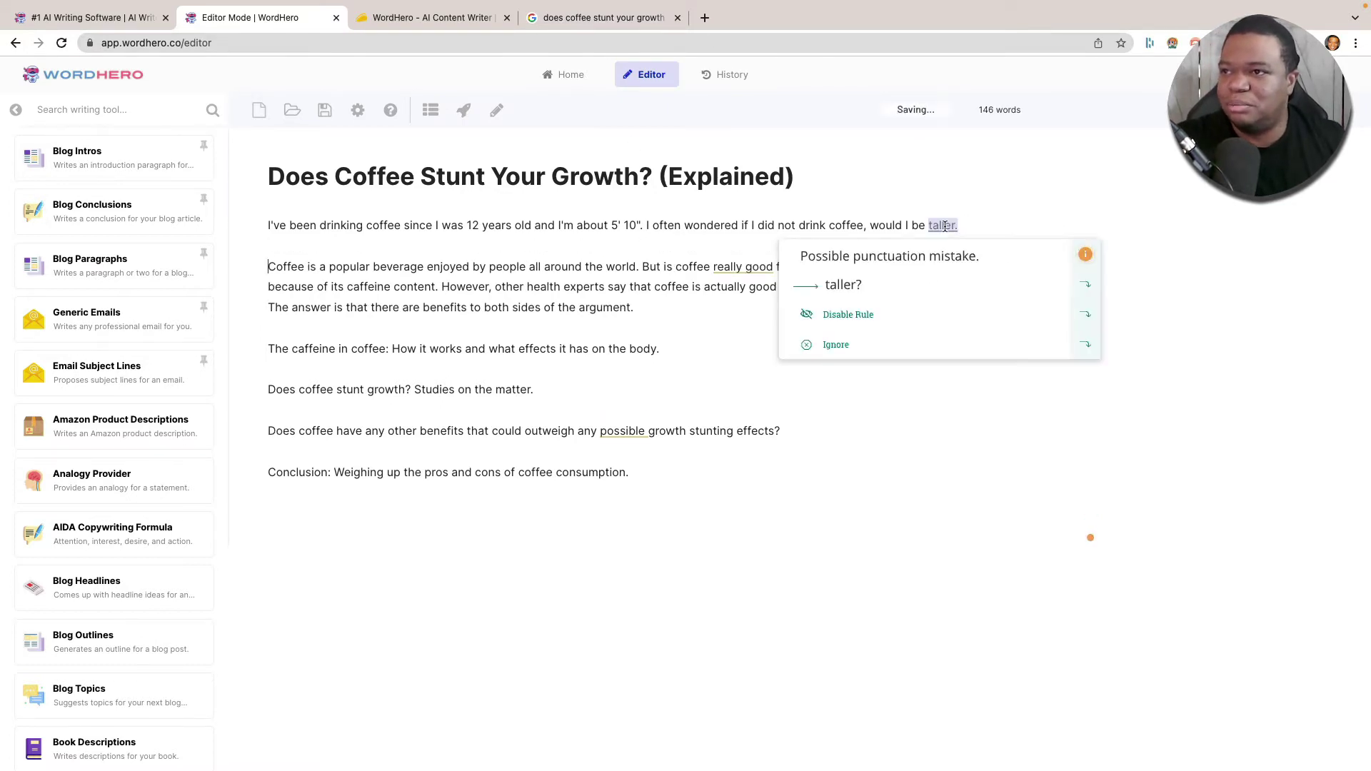
left_click(843, 285)
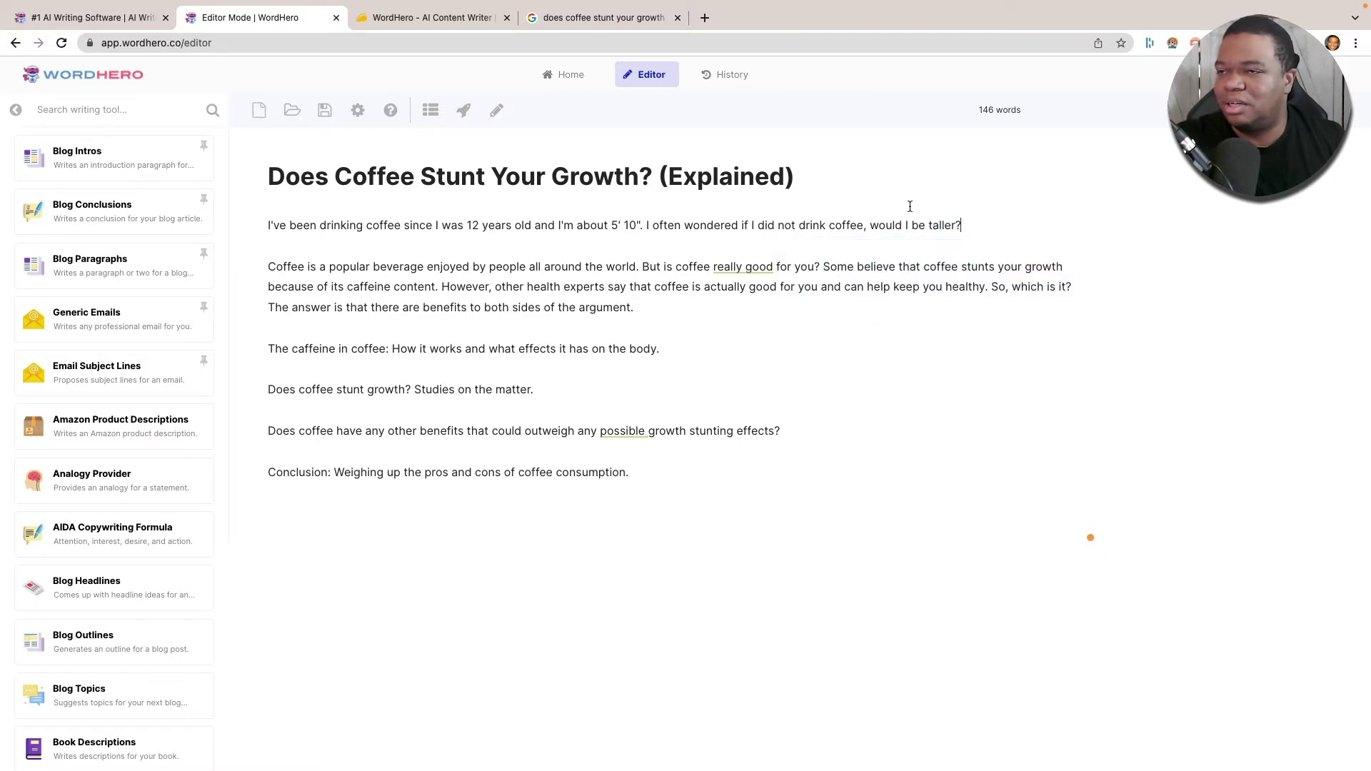
Start a new line below the generated introduction paragraph with "So I did some extra research and"
mouse_move(757, 266)
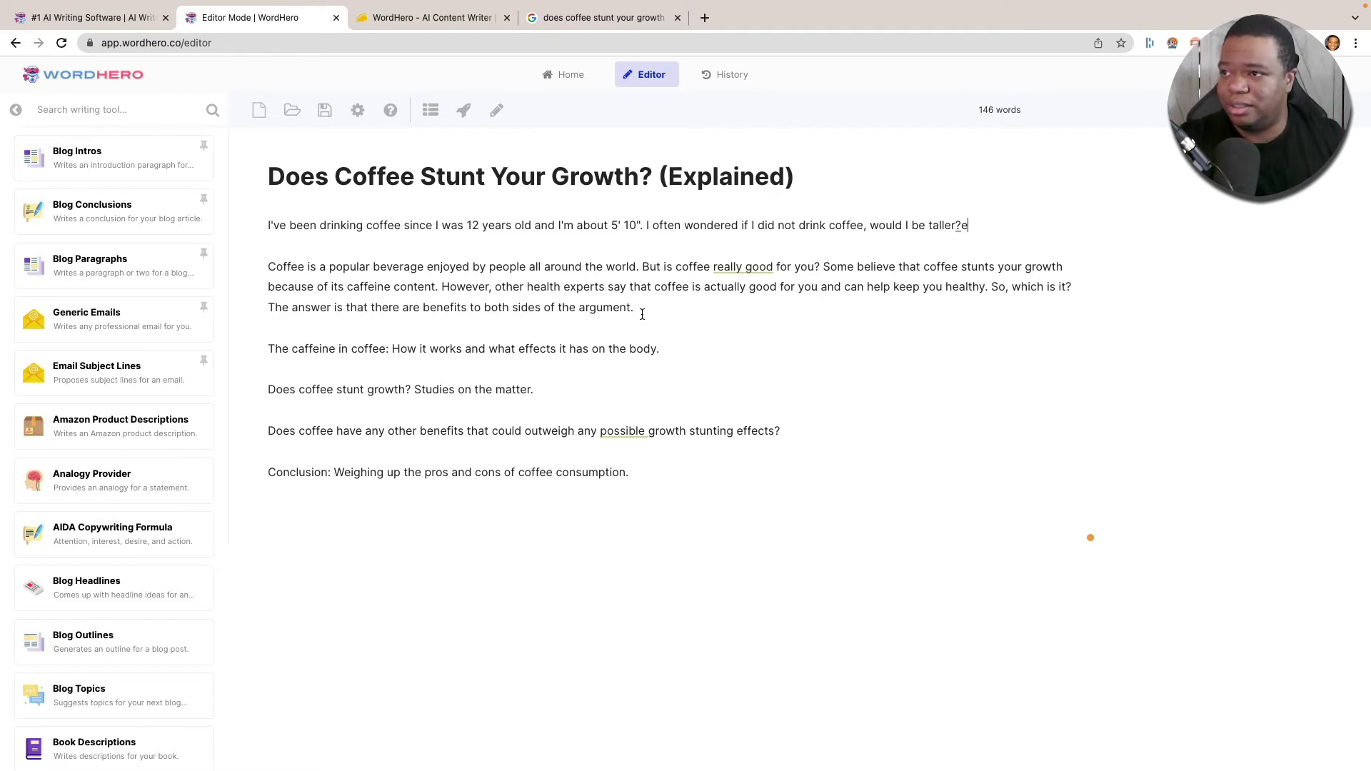
key("Return")
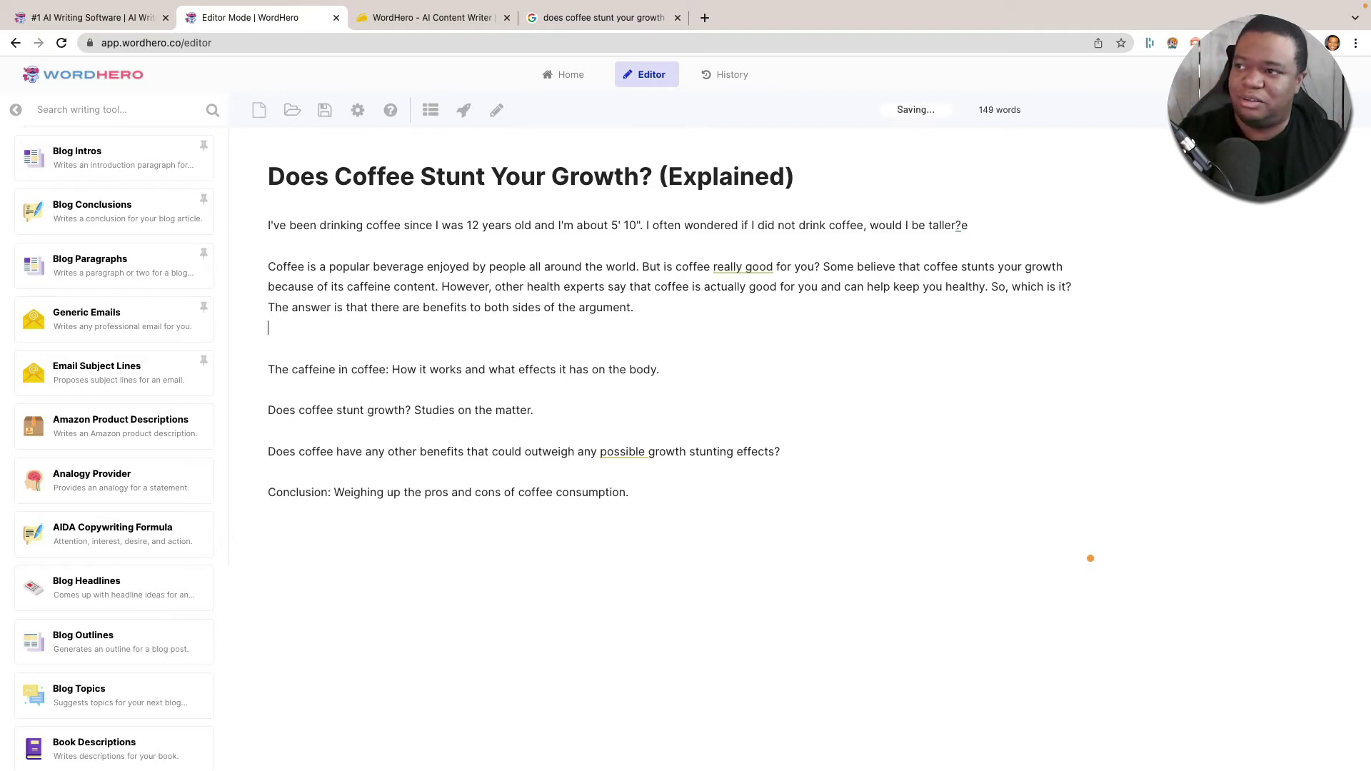
type("So")
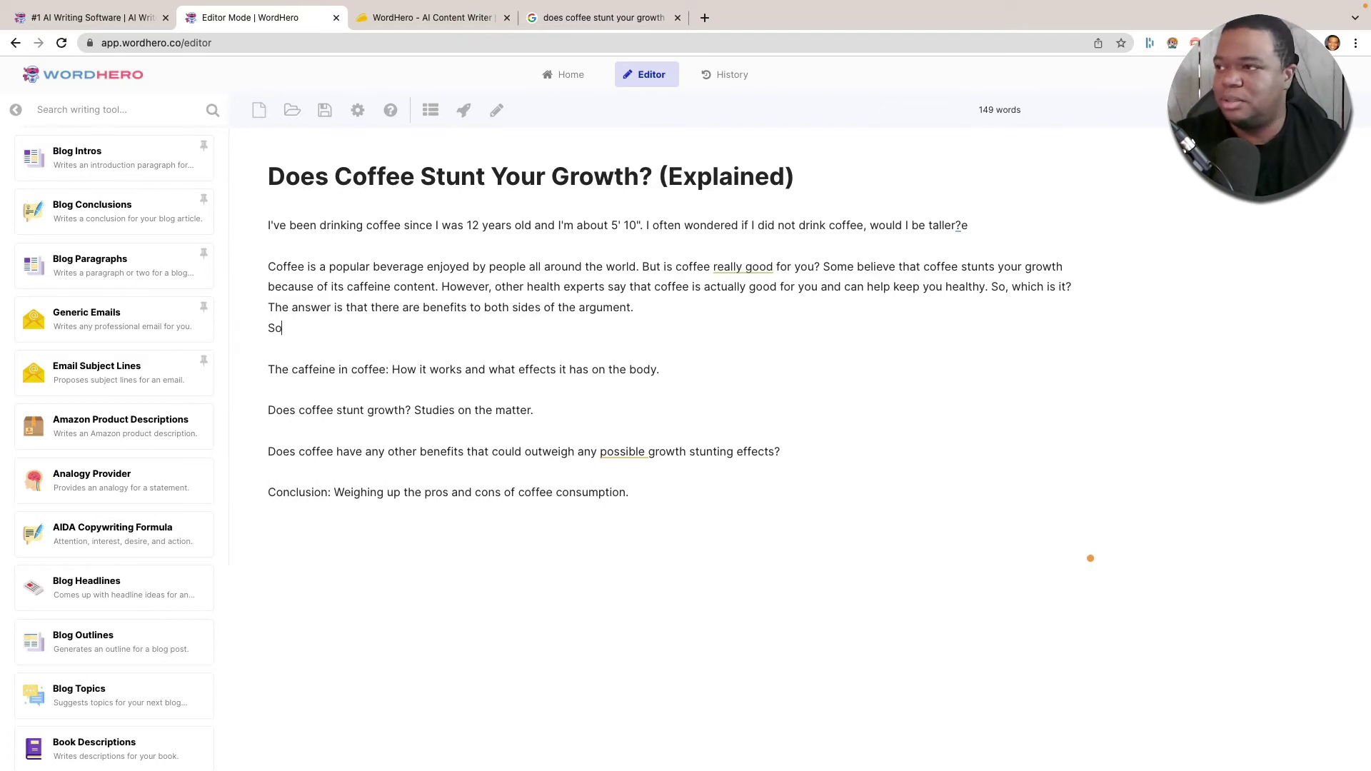
key("BackSpace")
key("BackSpace")
type("SO I")
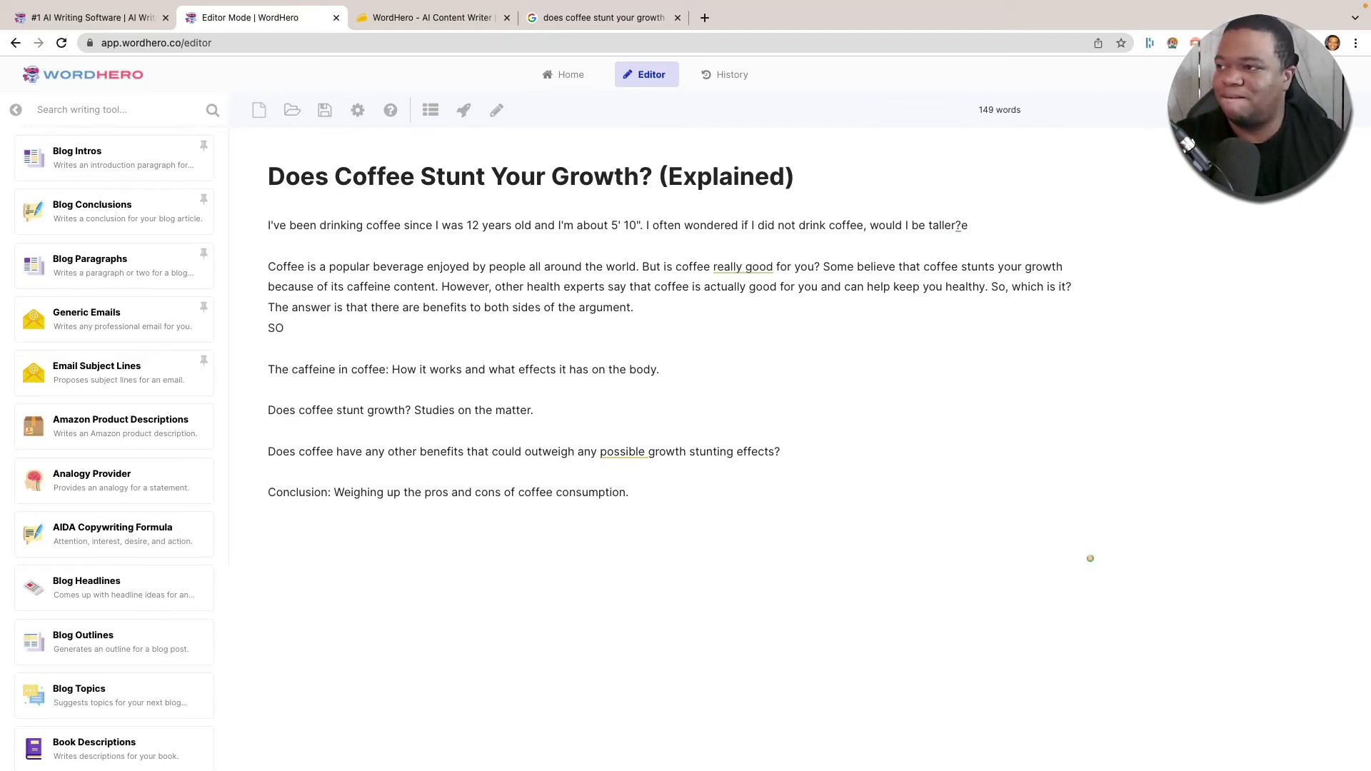
key("BackSpace")
type("did some e")
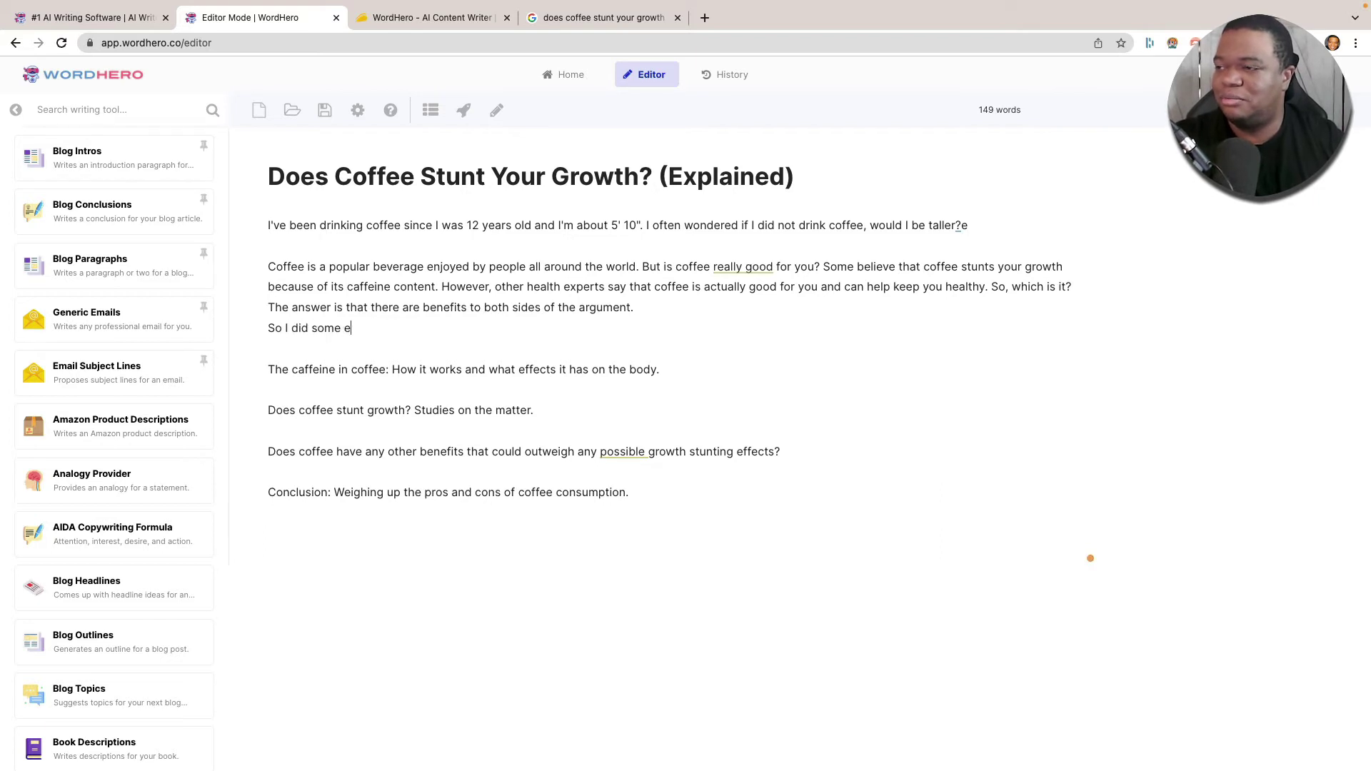
type("xtra research and ")
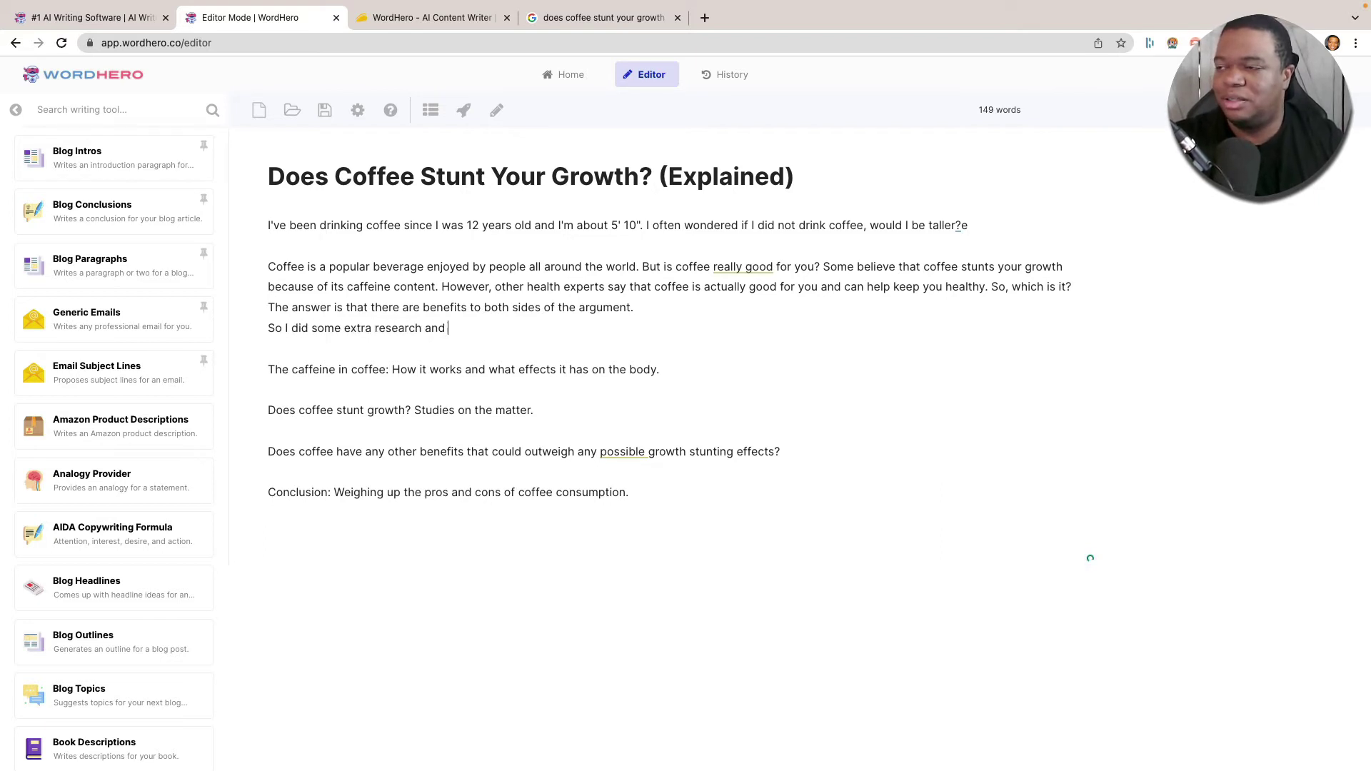
Complete the line with "this is what I found out about coffee and height." and accept the suggested comma after "research"
type("this is what I found out about coff")
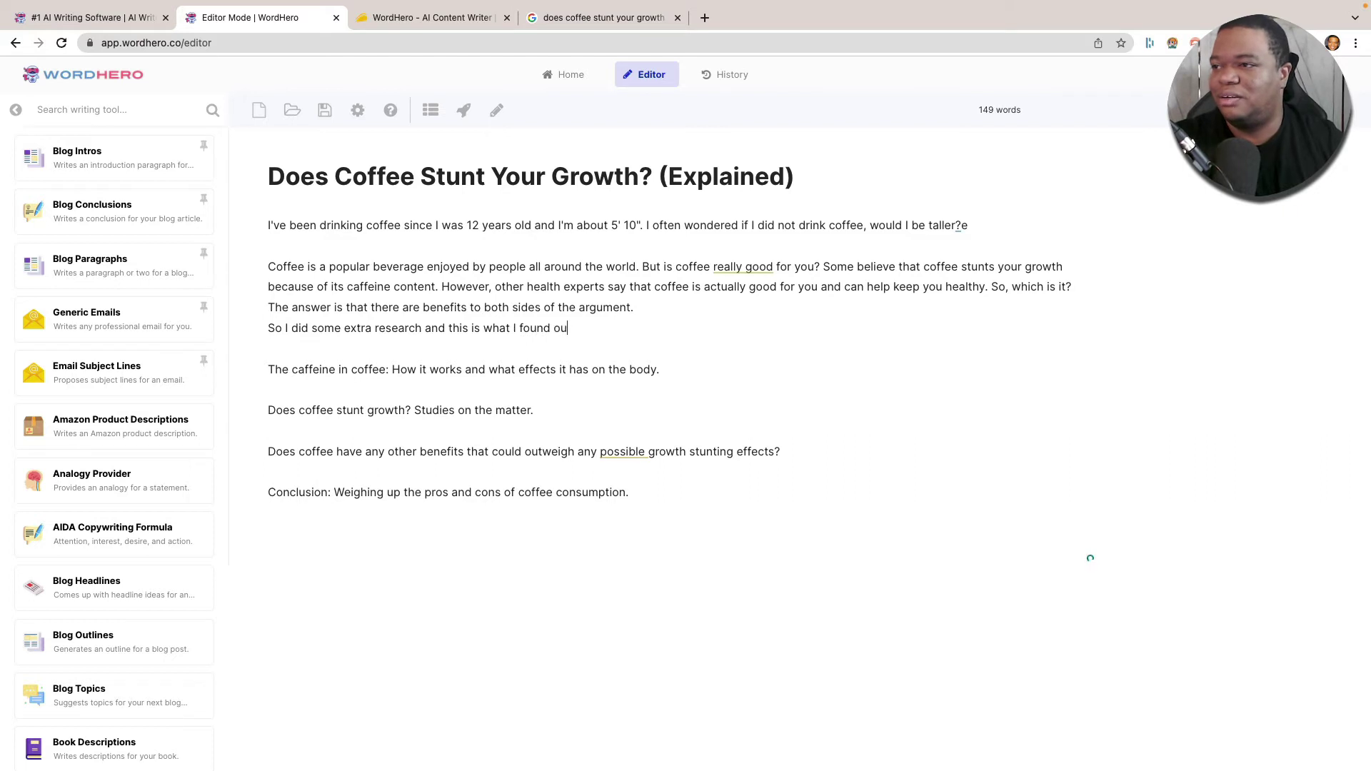
type("ee a")
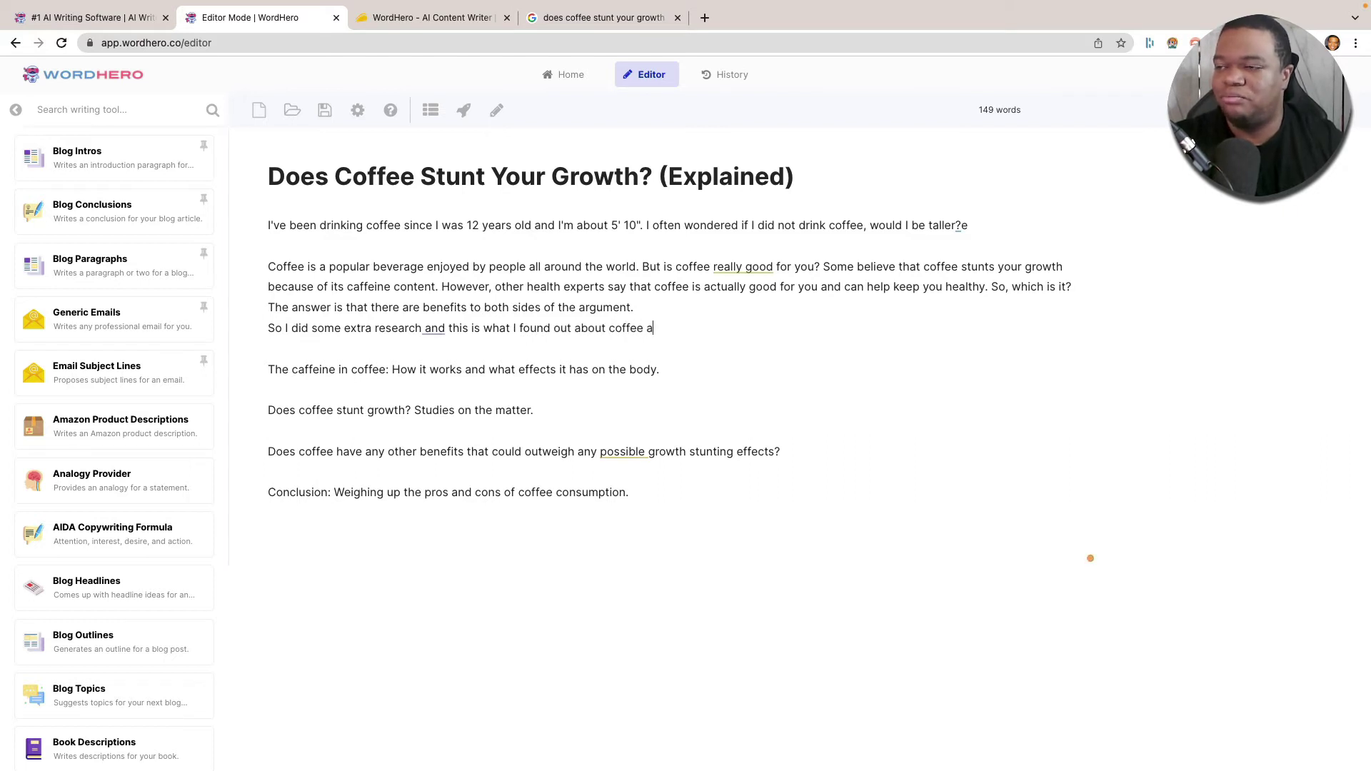
type("nd ")
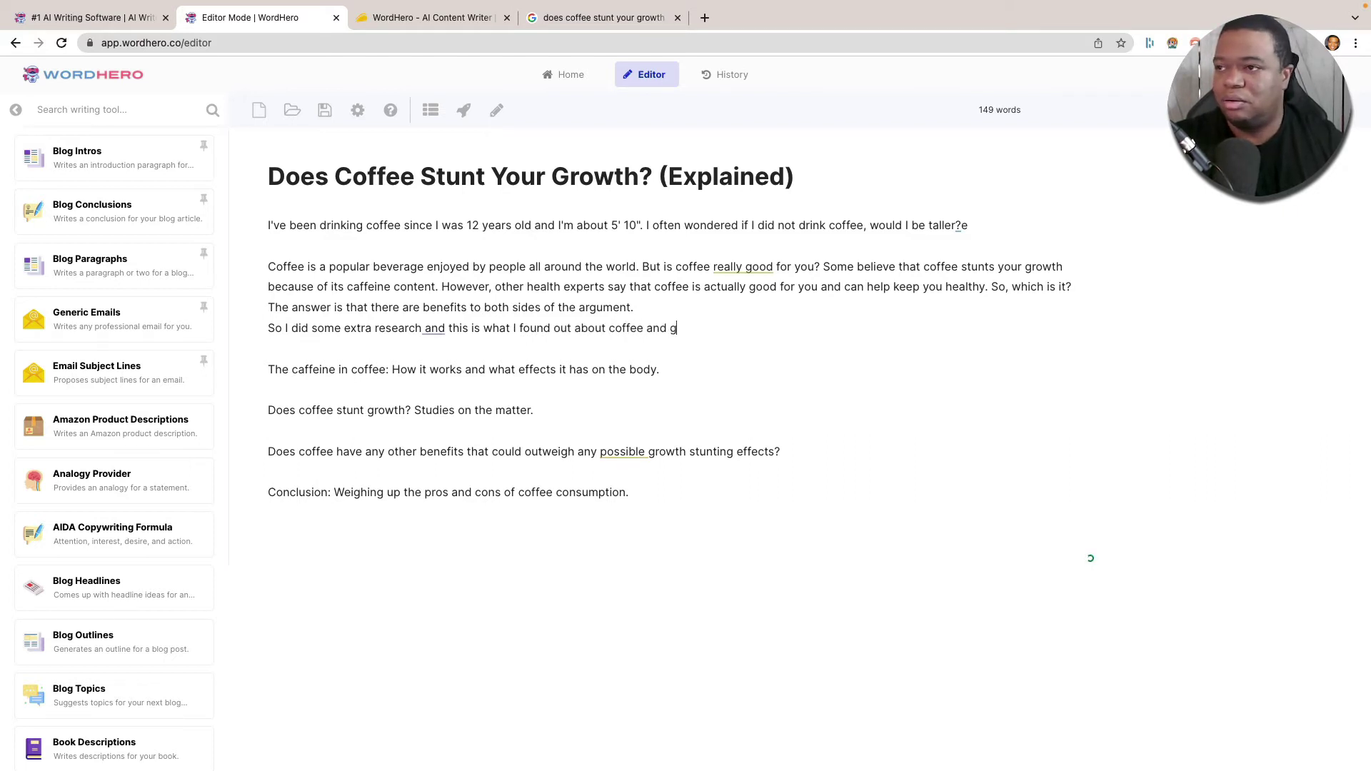
type("height")
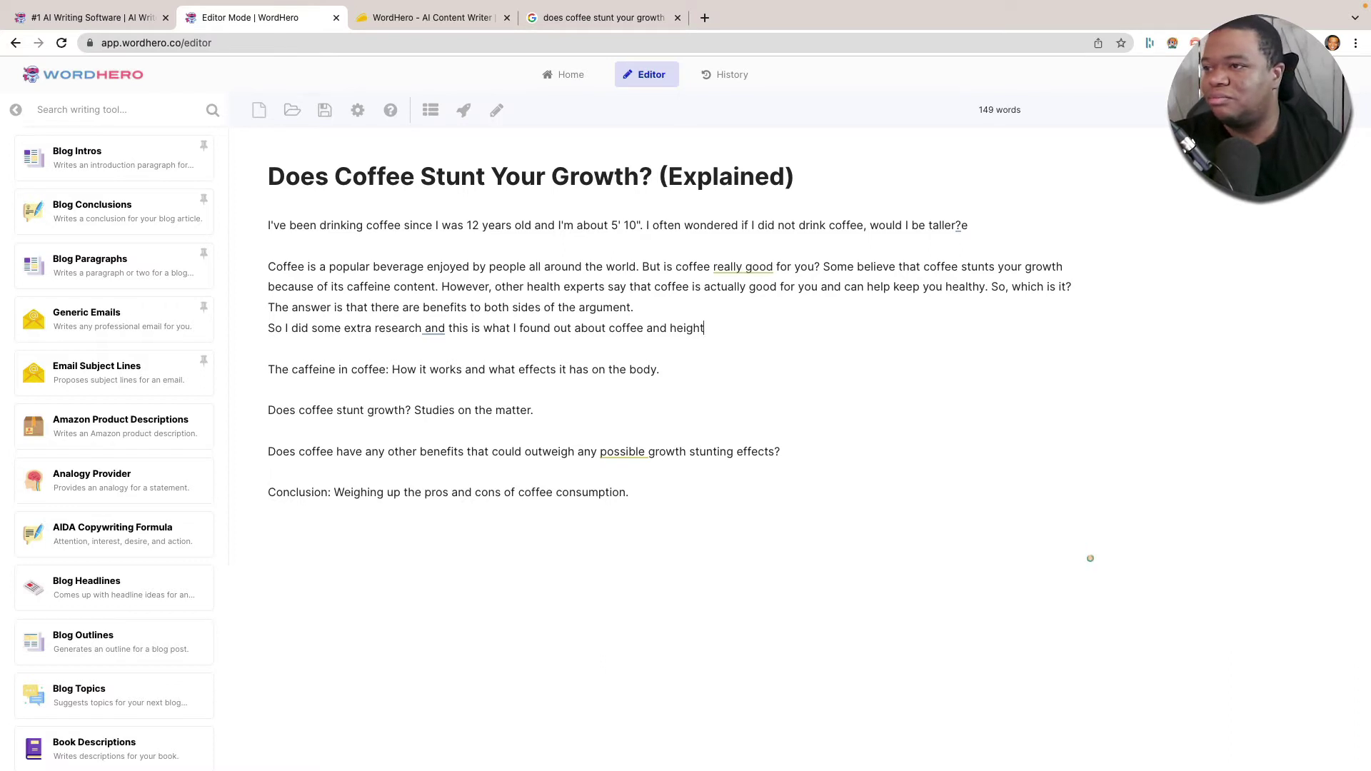
type(".")
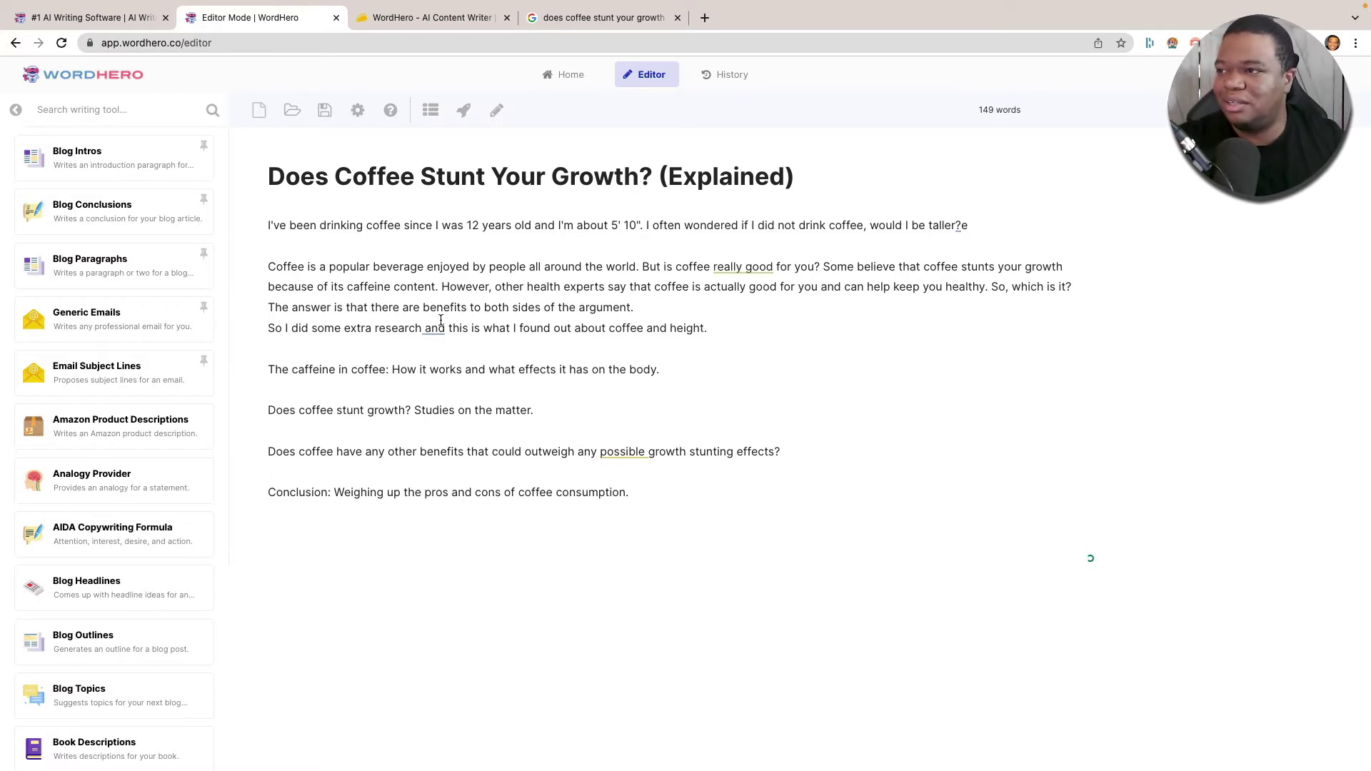
mouse_move(437, 330)
left_click(511, 347)
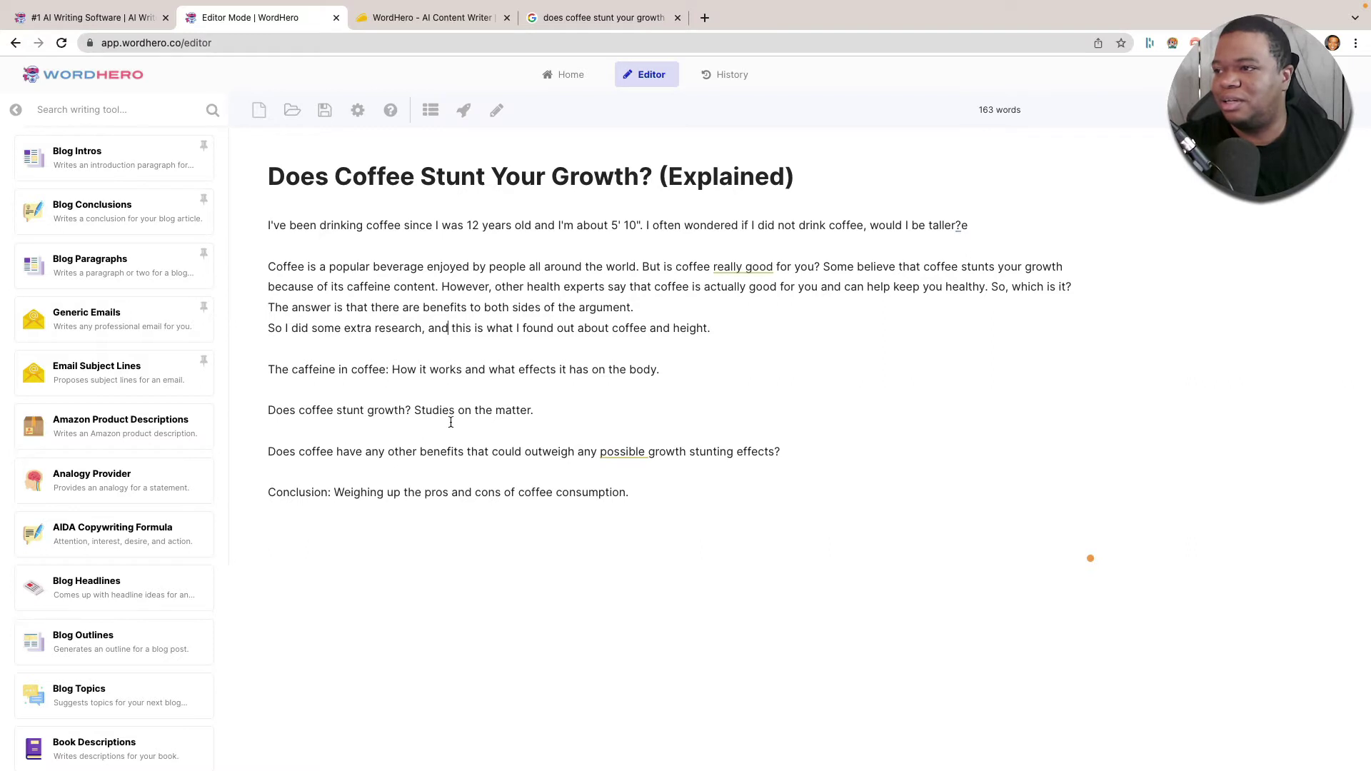
Format the four outline lines as Heading 2, with blank lines between the headings and above the "So I did some extra research" line
left_click_drag(649, 496, 258, 369)
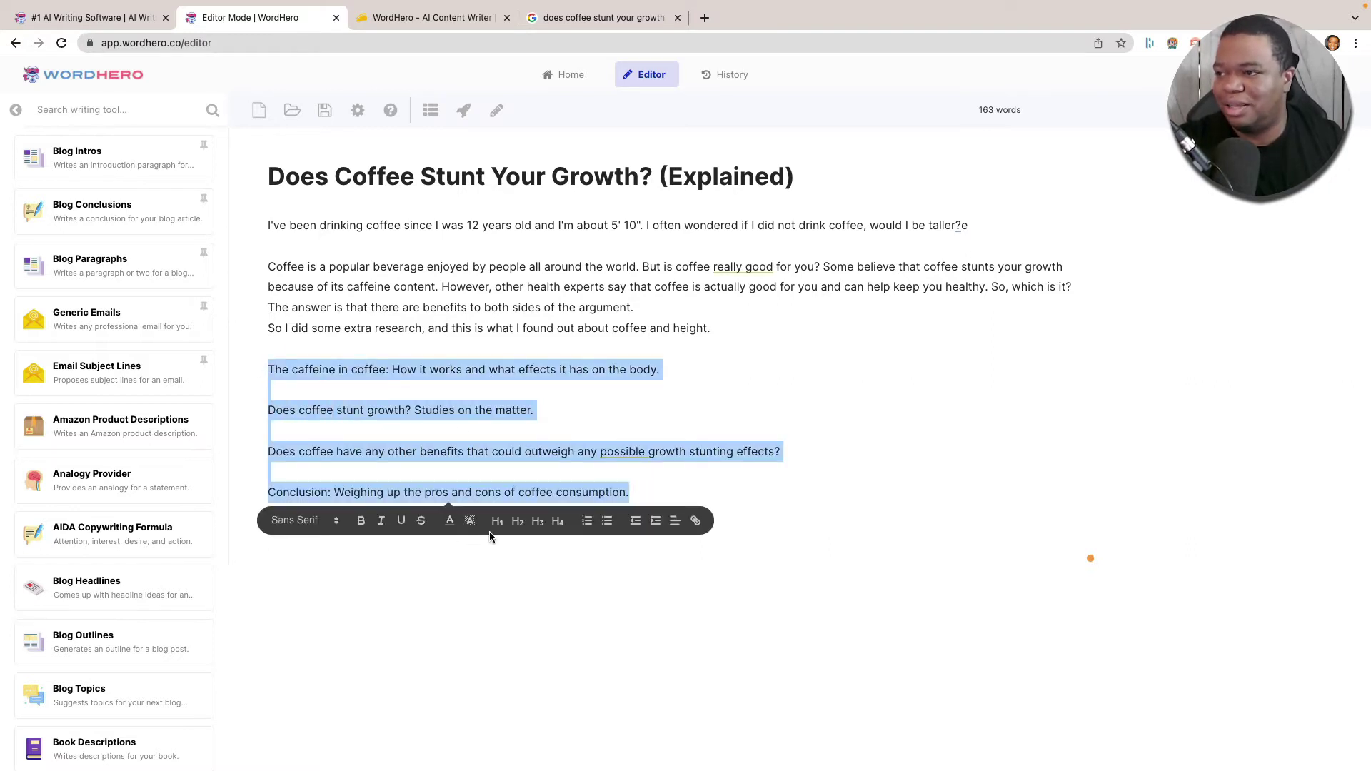
left_click(517, 527)
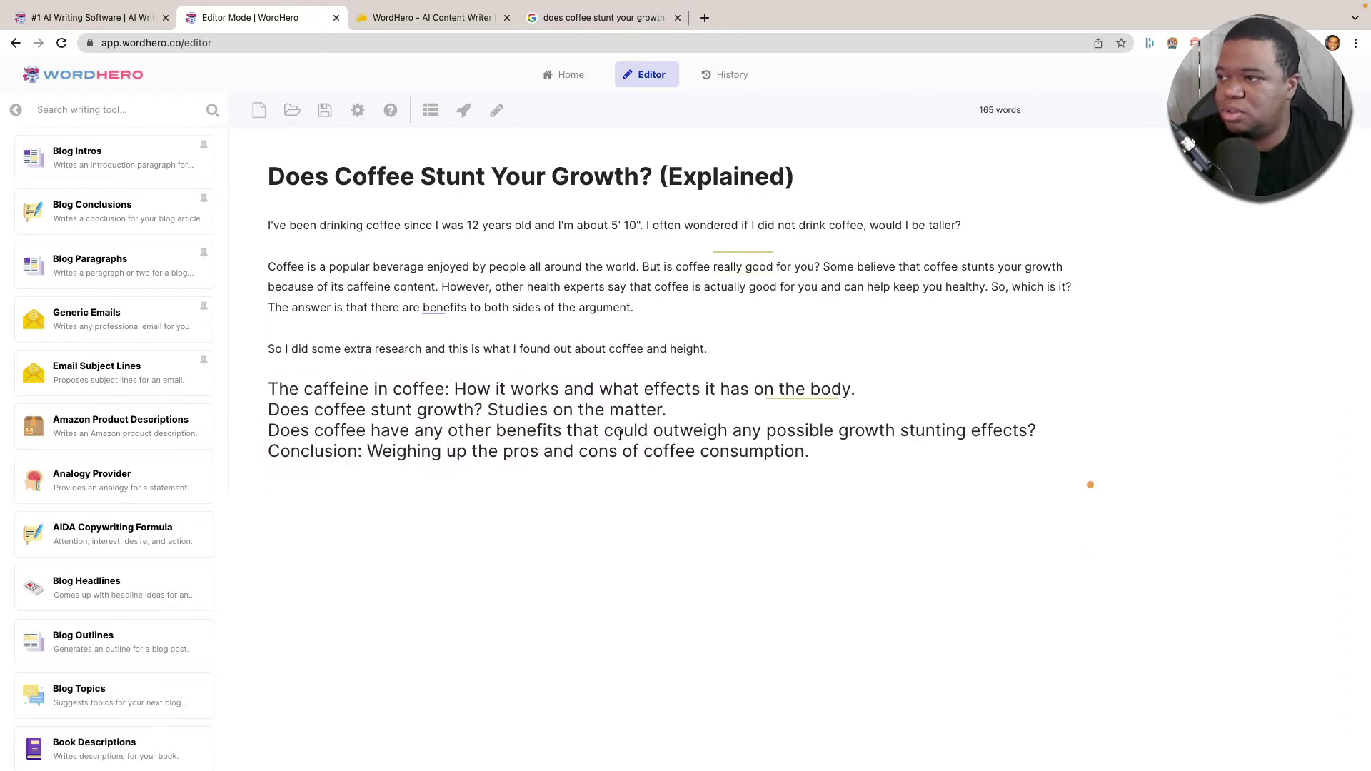
key("Return")
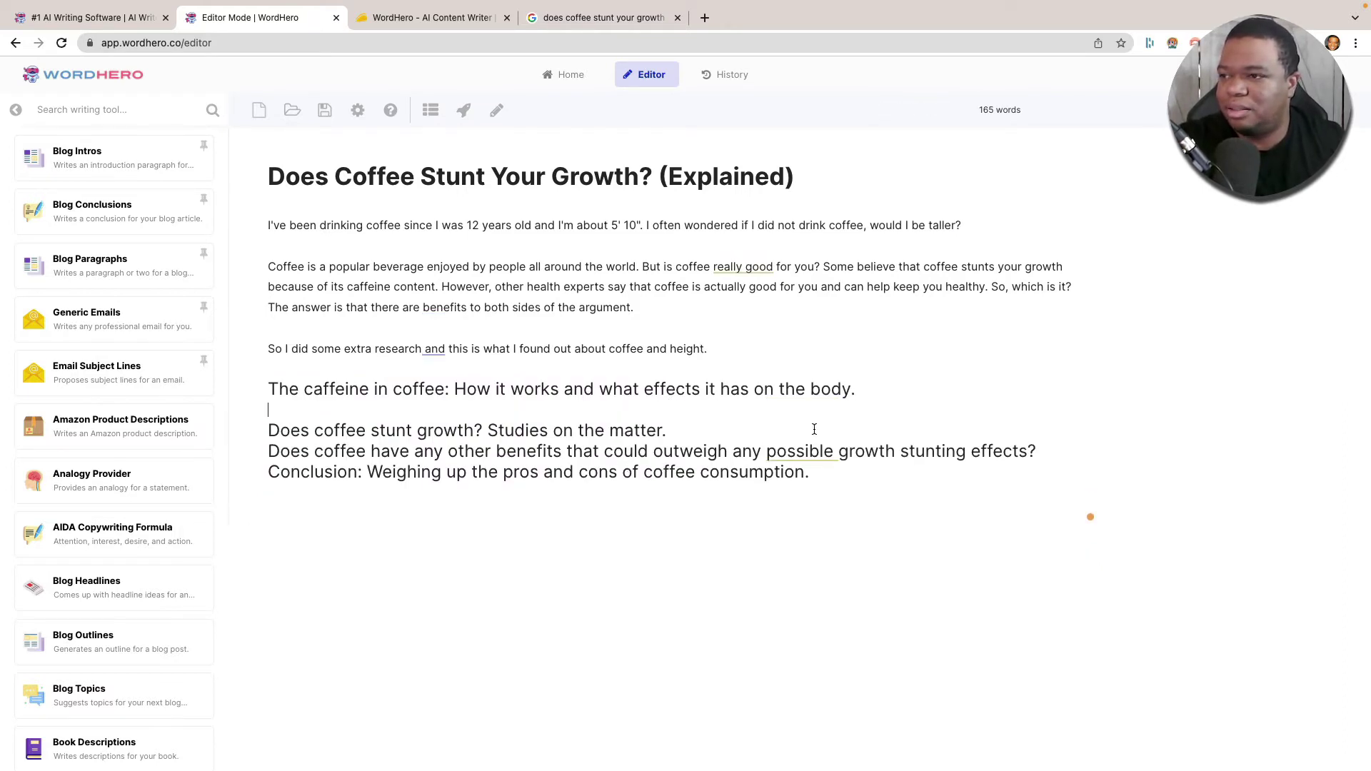
key("Return")
left_click(1037, 470)
key("Return")
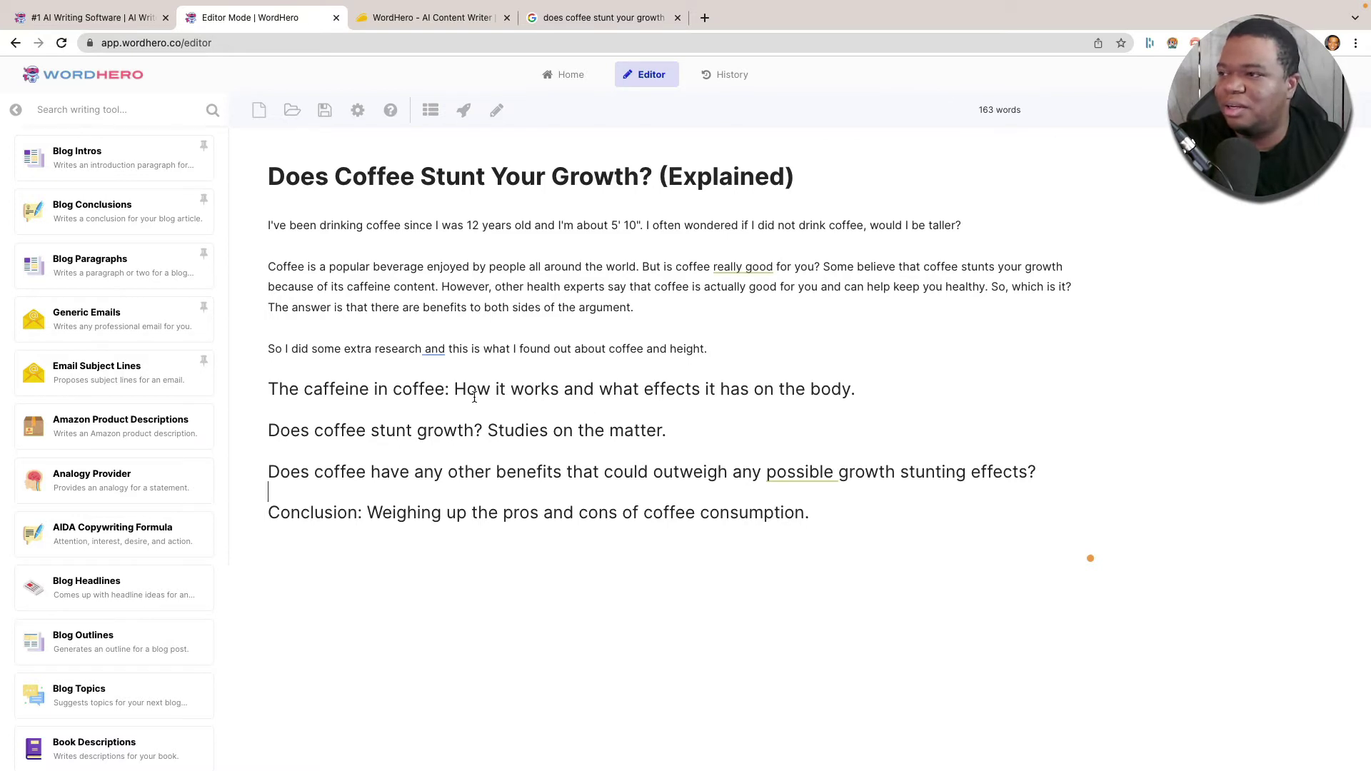
Reword the first heading as "Caffeine in coffee: How it works and what effects it has on the body", without a final period
left_click_drag(314, 393, 265, 391)
type("C")
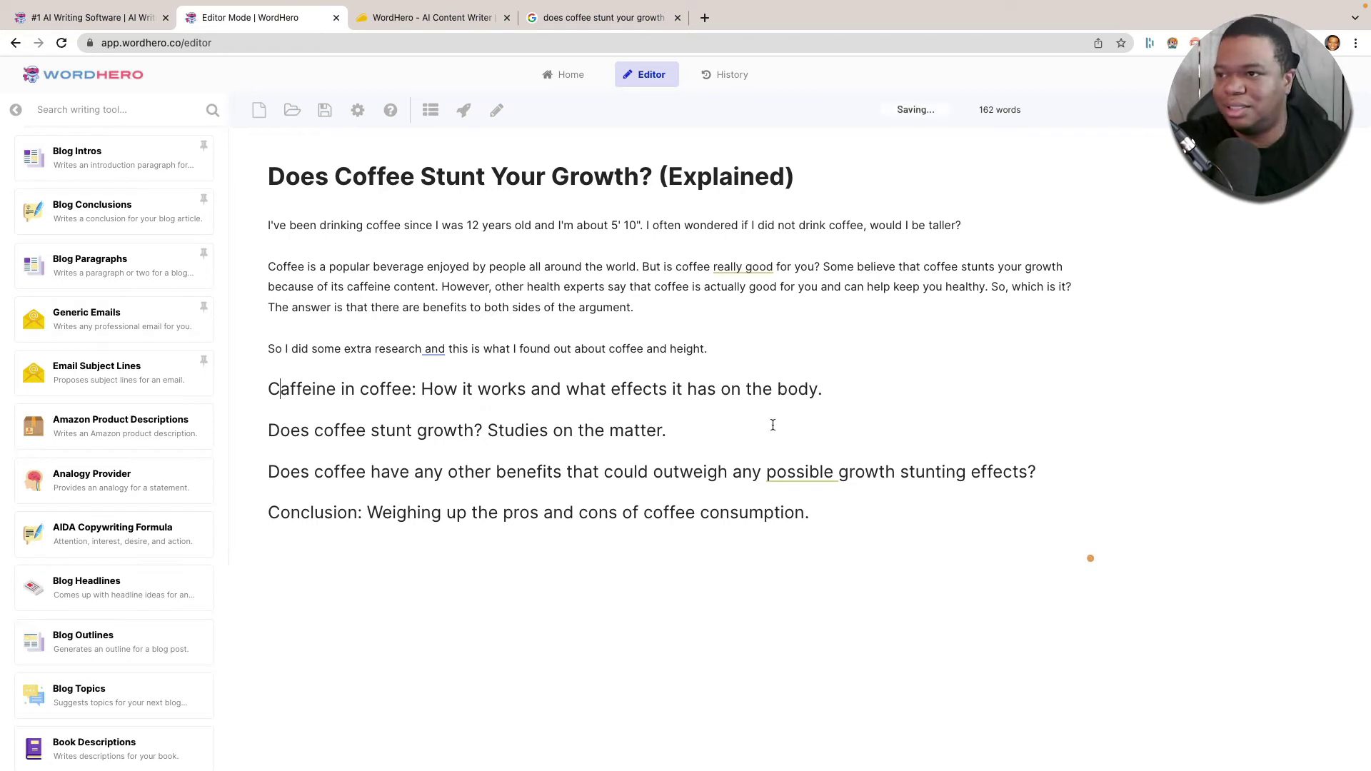
key("super+Right")
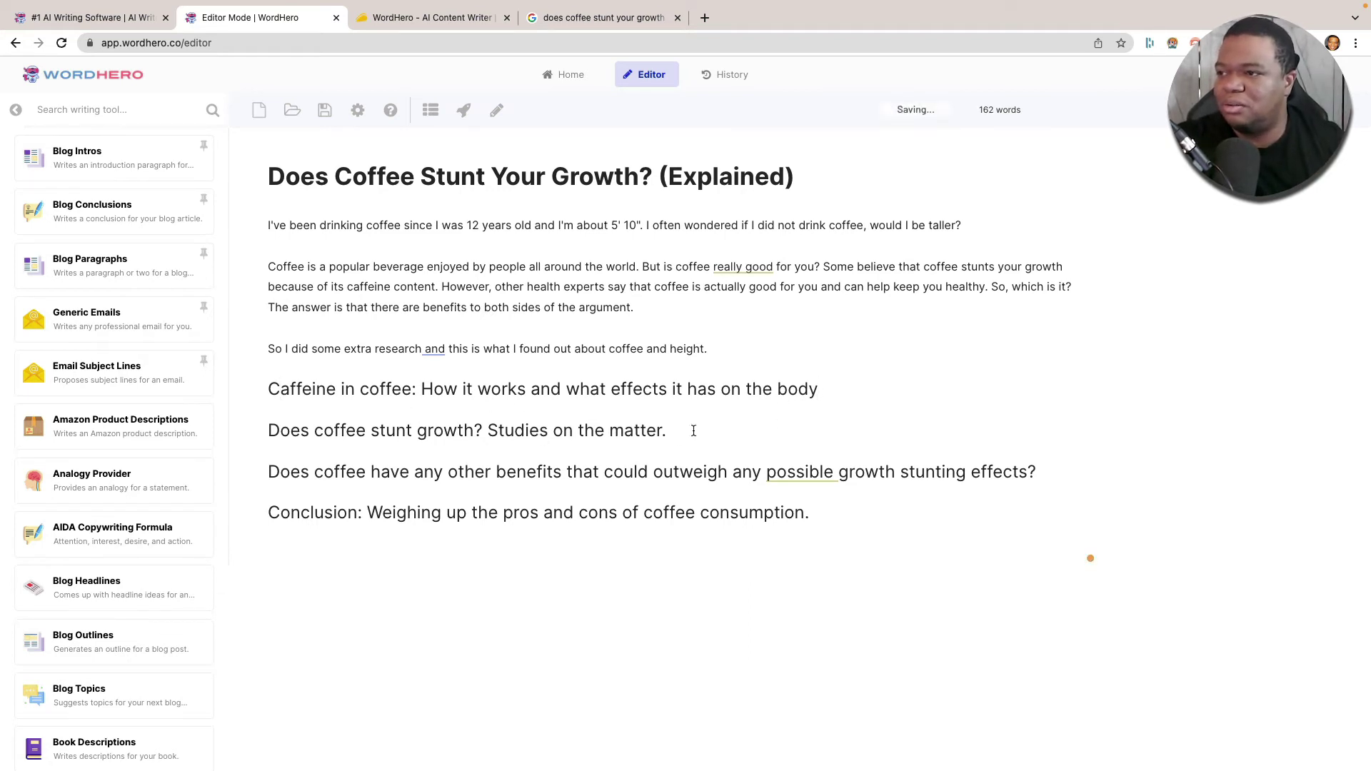
Move the heading "Does coffee stunt growth? Studies on the matter." above the caffeine heading
left_click_drag(675, 432, 265, 429)
key("ctrl+c")
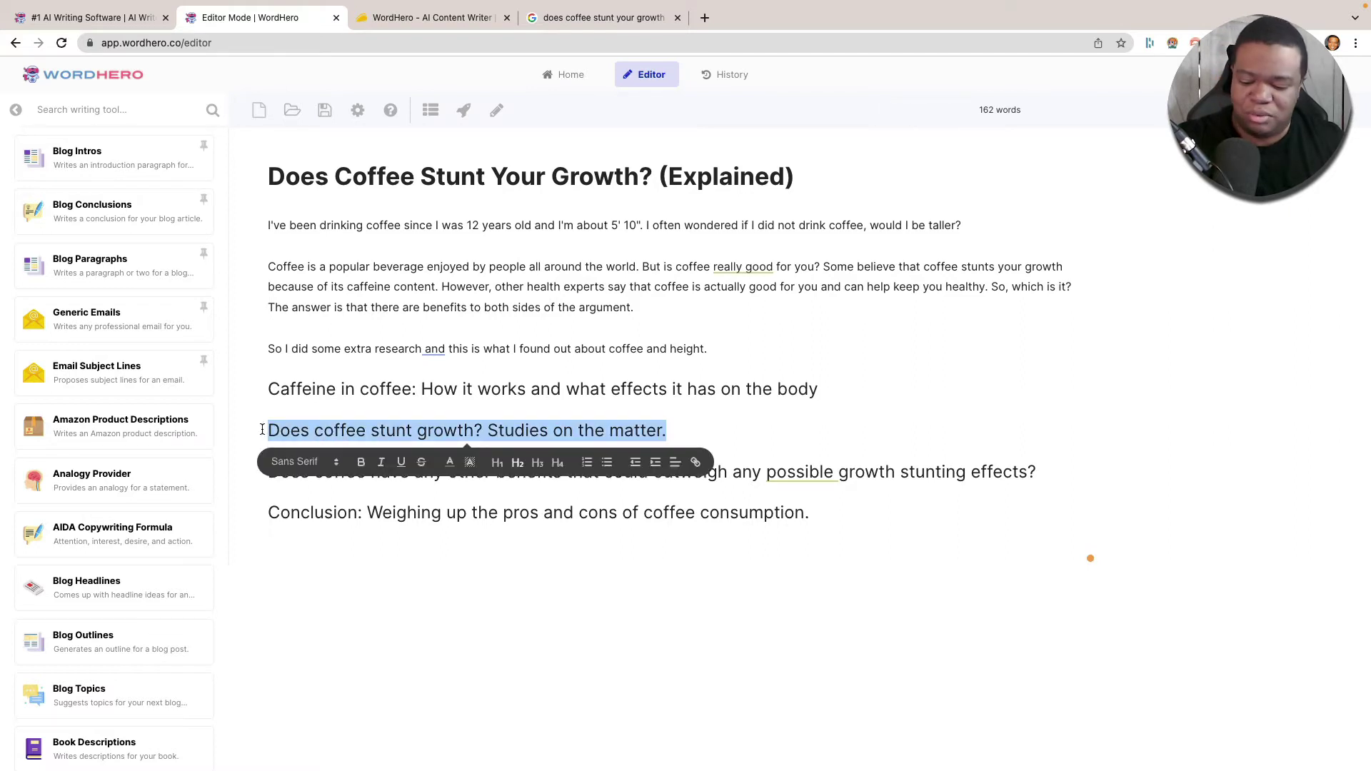
key("BackSpace")
key("Up")
key("ctrl+v")
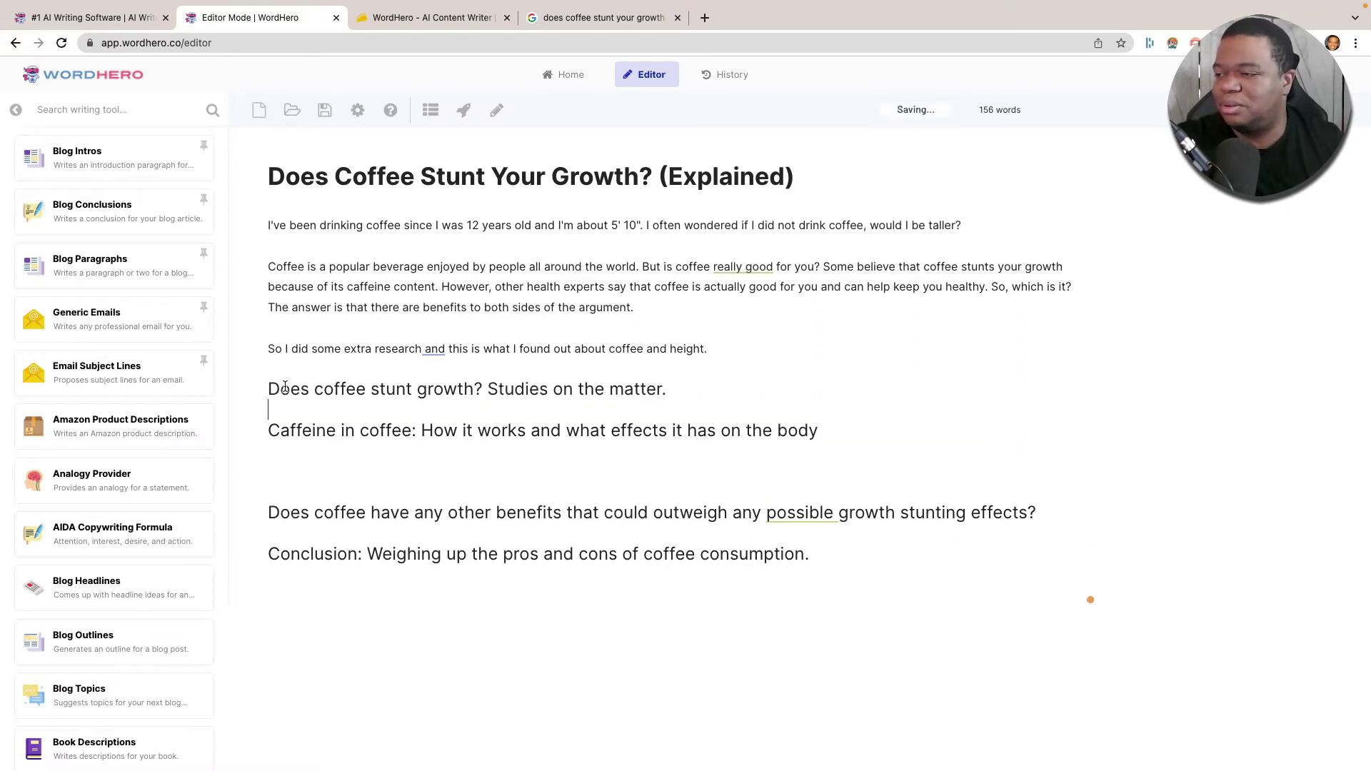
Remove the extra blank lines below the caffeine heading and delete the "Conclusion:" prefix from the last heading
key("Down")
key("End")
key("BackSpace")
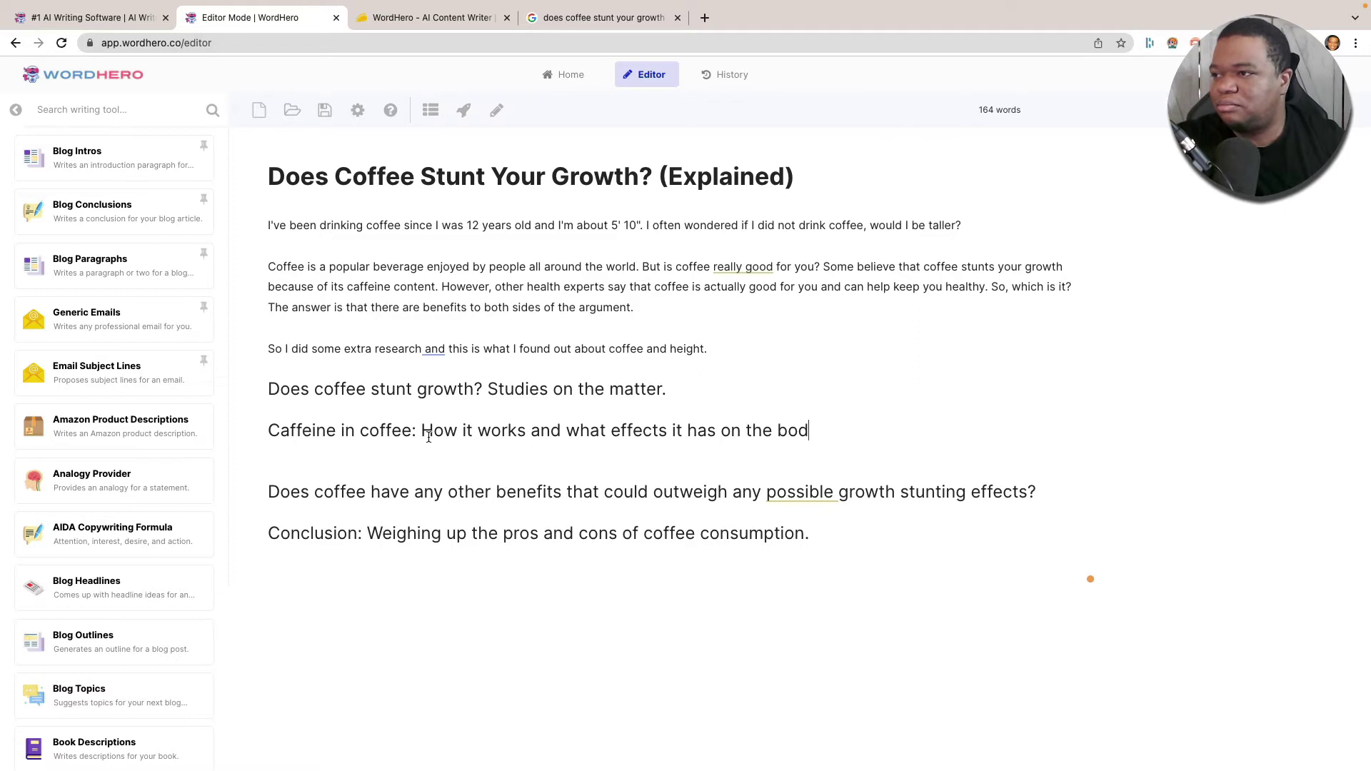
type("y")
left_click(401, 466)
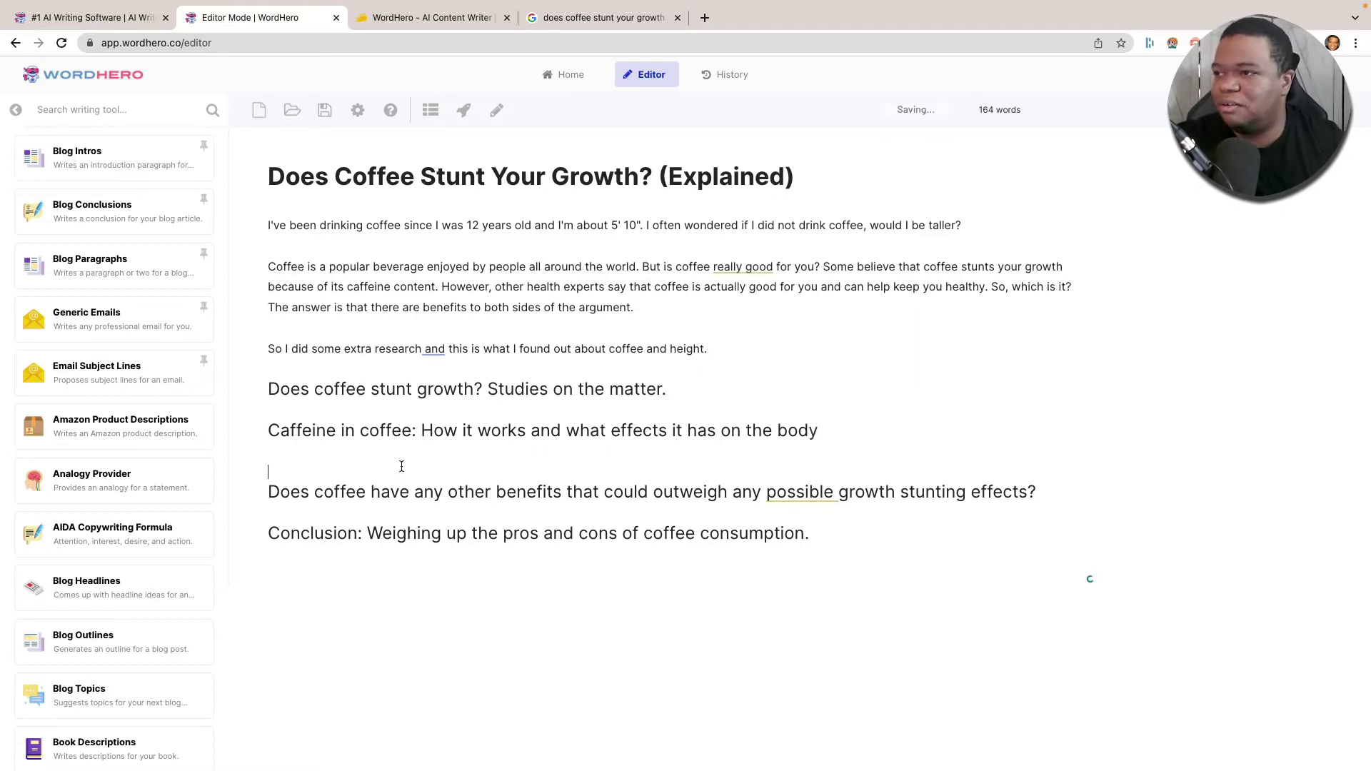
key("BackSpace")
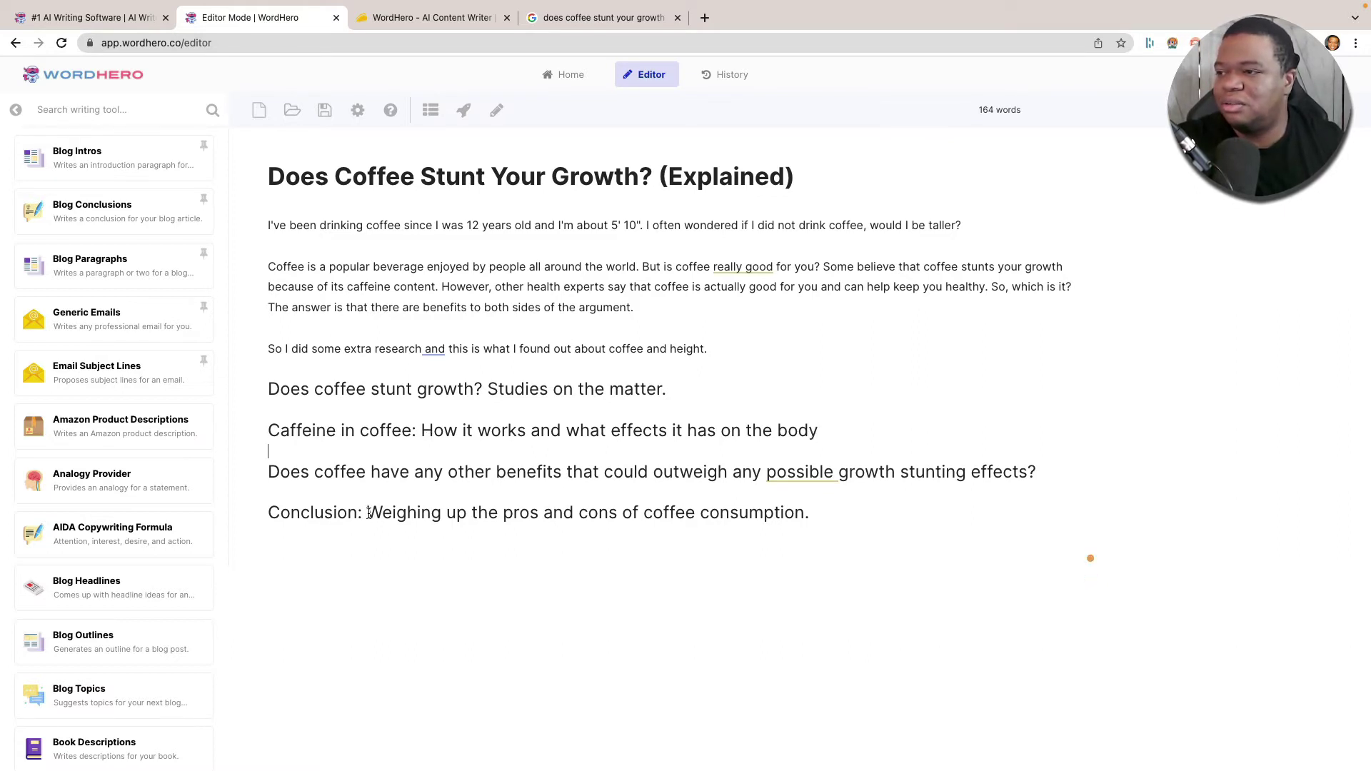
left_click_drag(369, 512, 260, 516)
key("BackSpace")
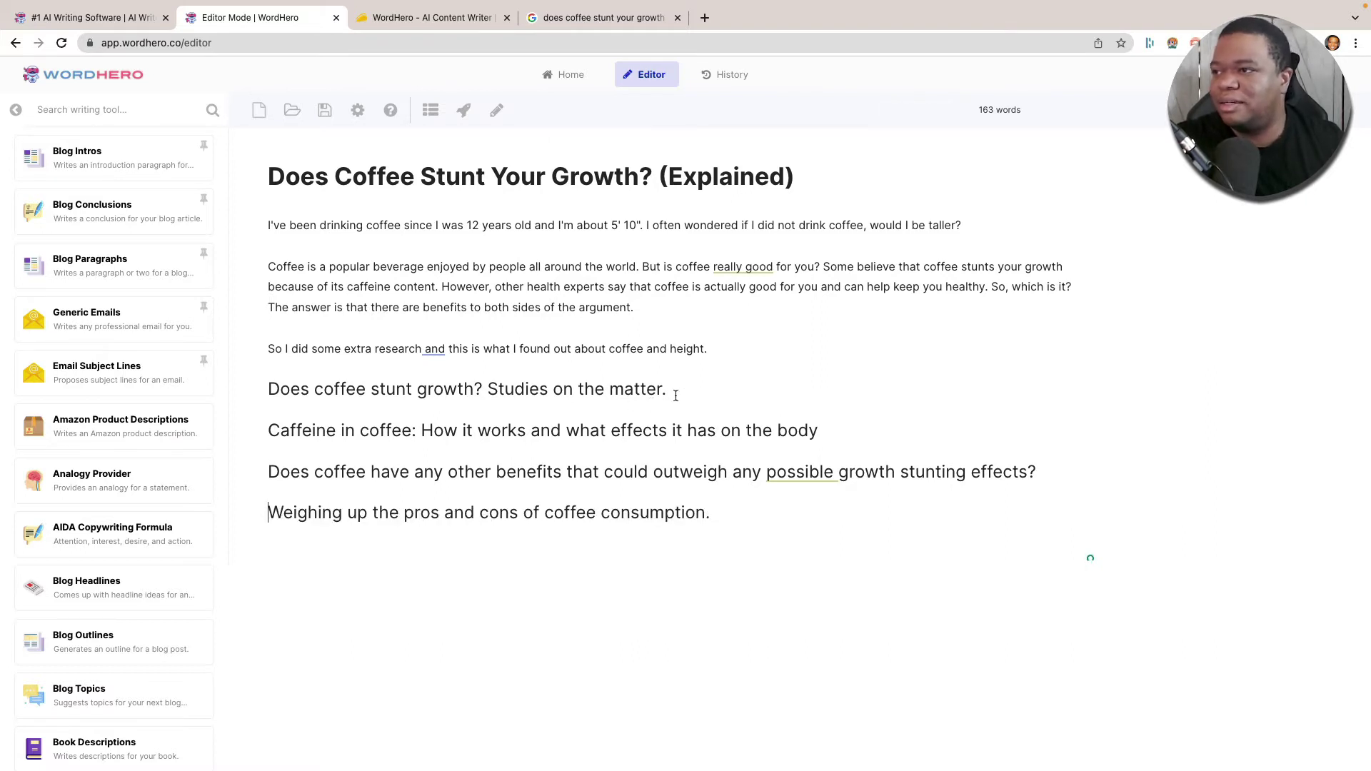
Add an empty line below the heading "Does coffee stunt growth? Studies on the matter." and insert a comma after "extra research"
left_click(684, 393)
key("Return")
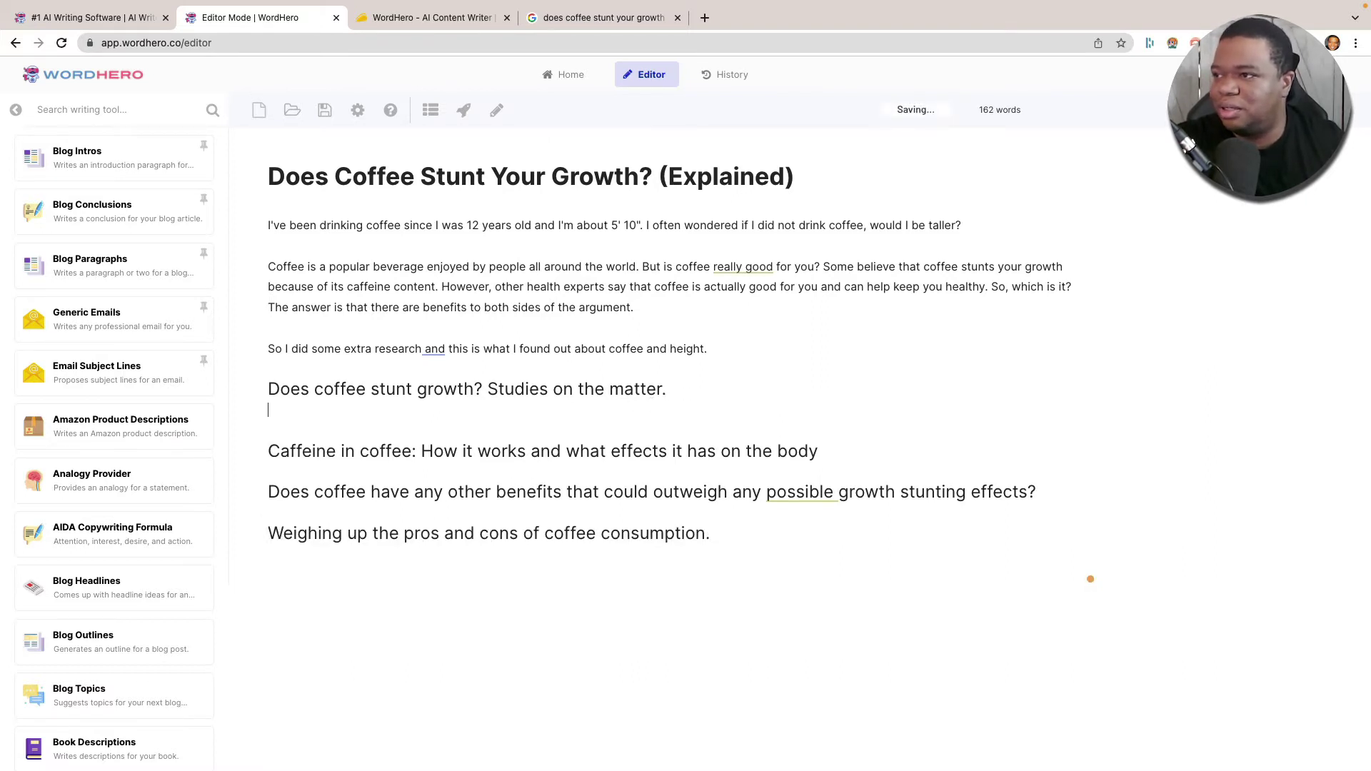
mouse_move(441, 343)
left_click(416, 431)
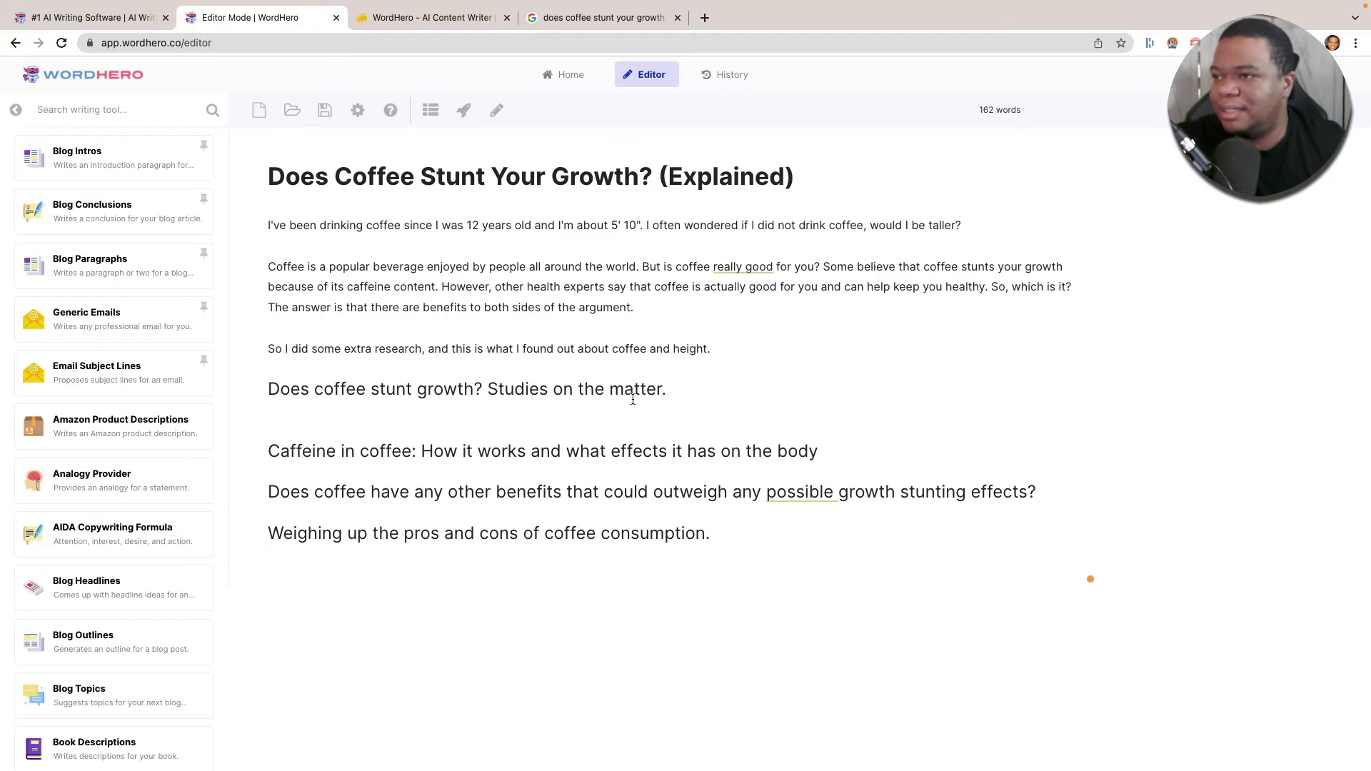
Generate an AI paragraph from the heading "Does coffee stunt growth? Studies on the matter." and turn that paragraph from Heading 2 into normal text
left_click_drag(666, 389, 269, 380)
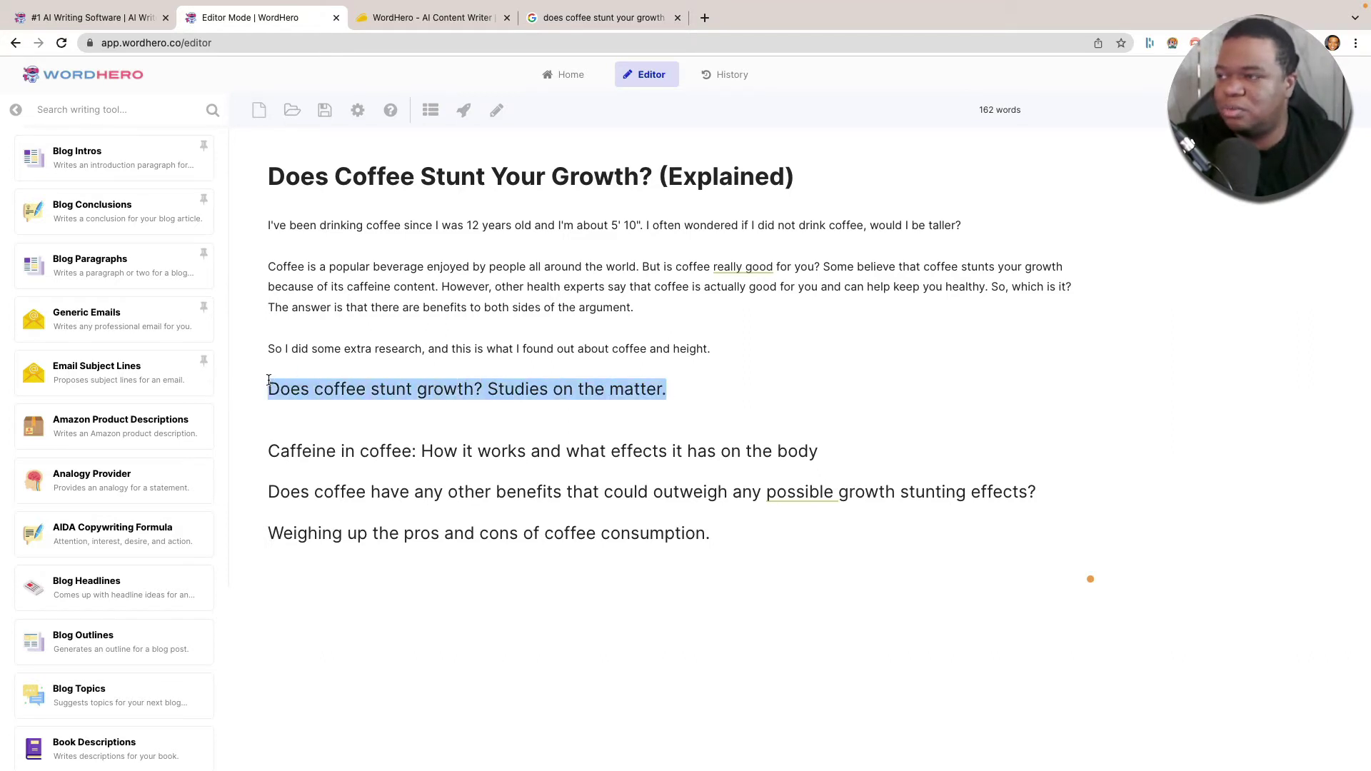
left_click(464, 110)
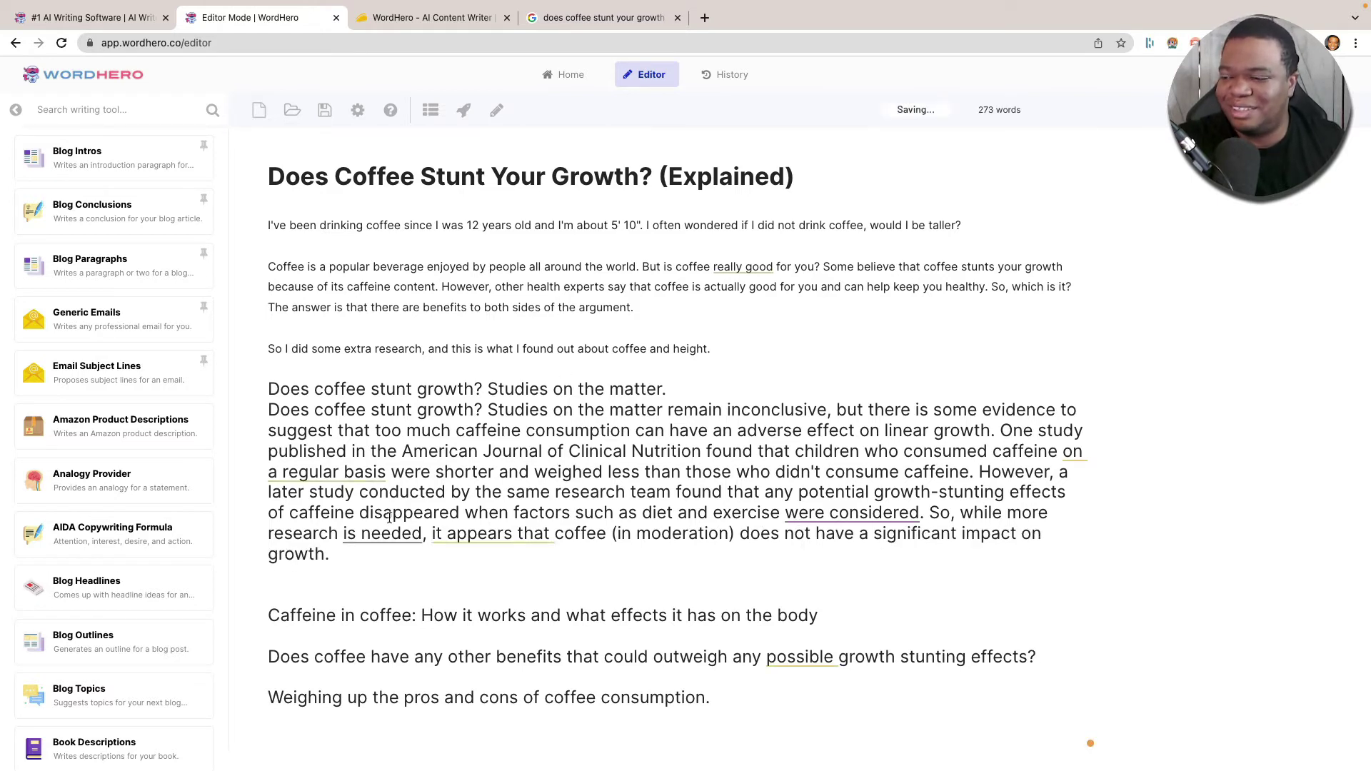
left_click_drag(347, 556, 267, 413)
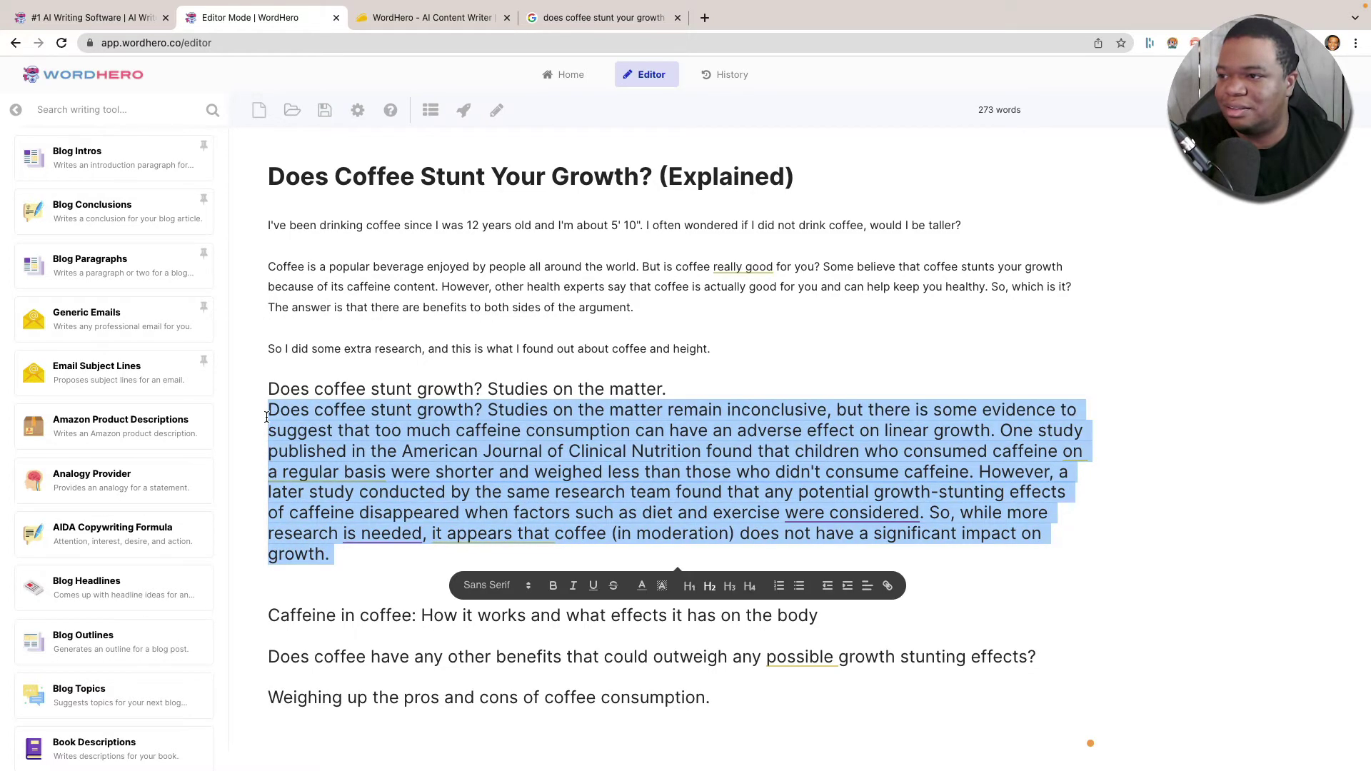
left_click(709, 586)
left_click(604, 472)
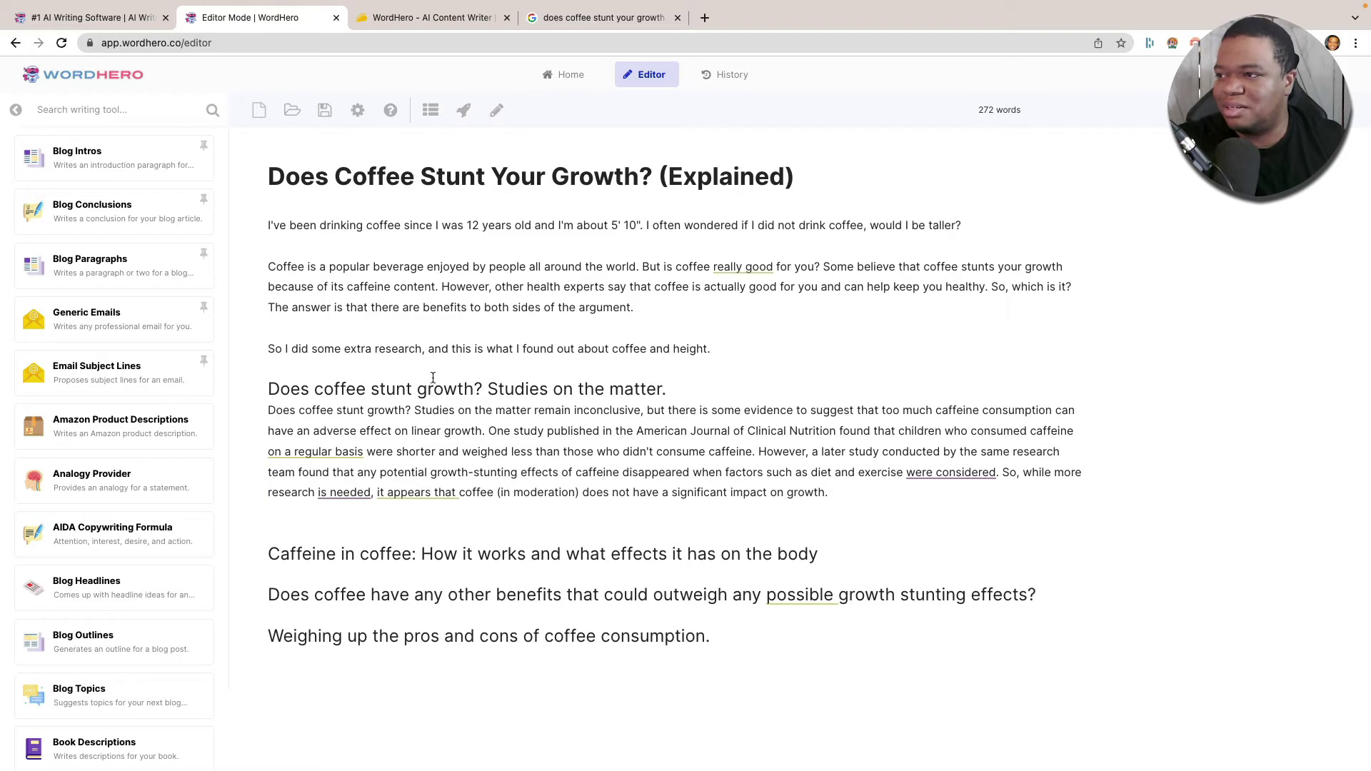
Delete the repeated question "Does coffee stunt growth?" from the new paragraph and break it into separate lines before "One study" and "However"
left_click_drag(413, 411, 267, 411)
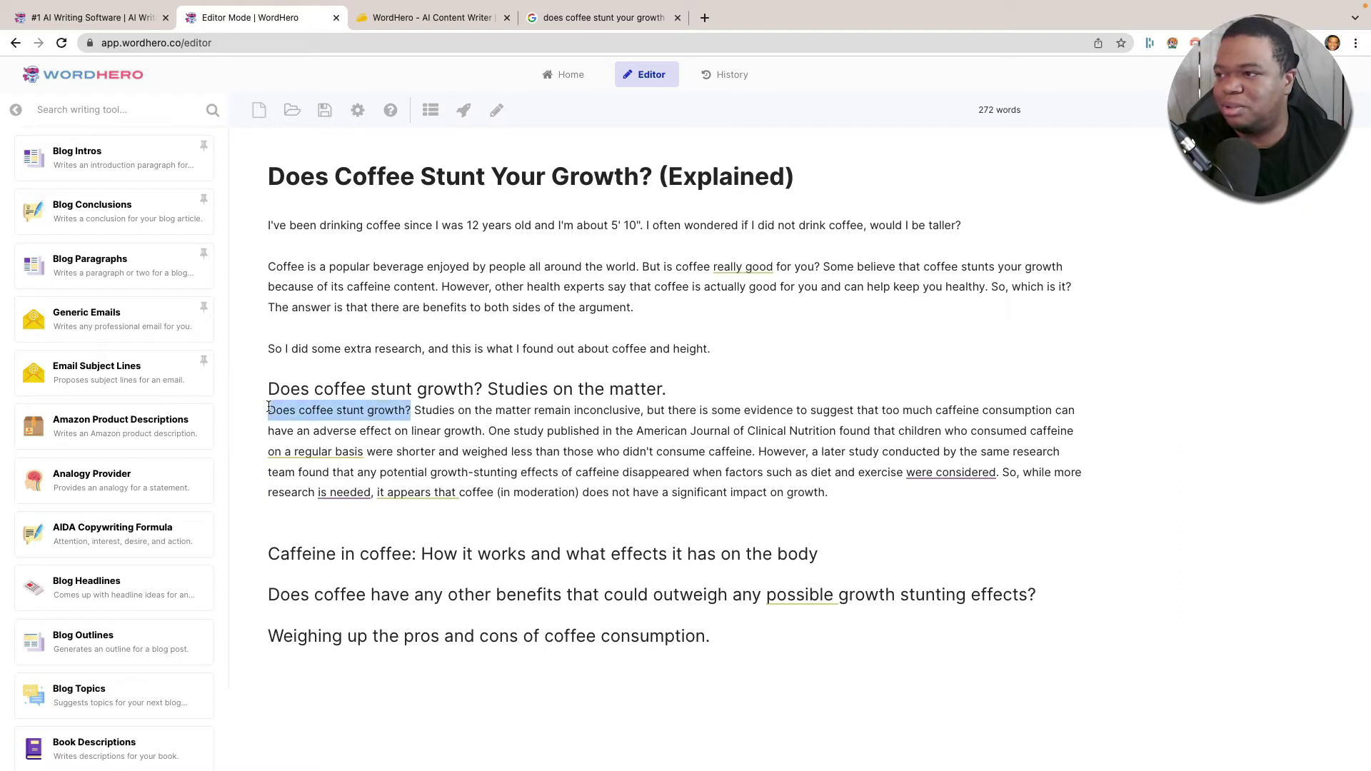
key("BackSpace")
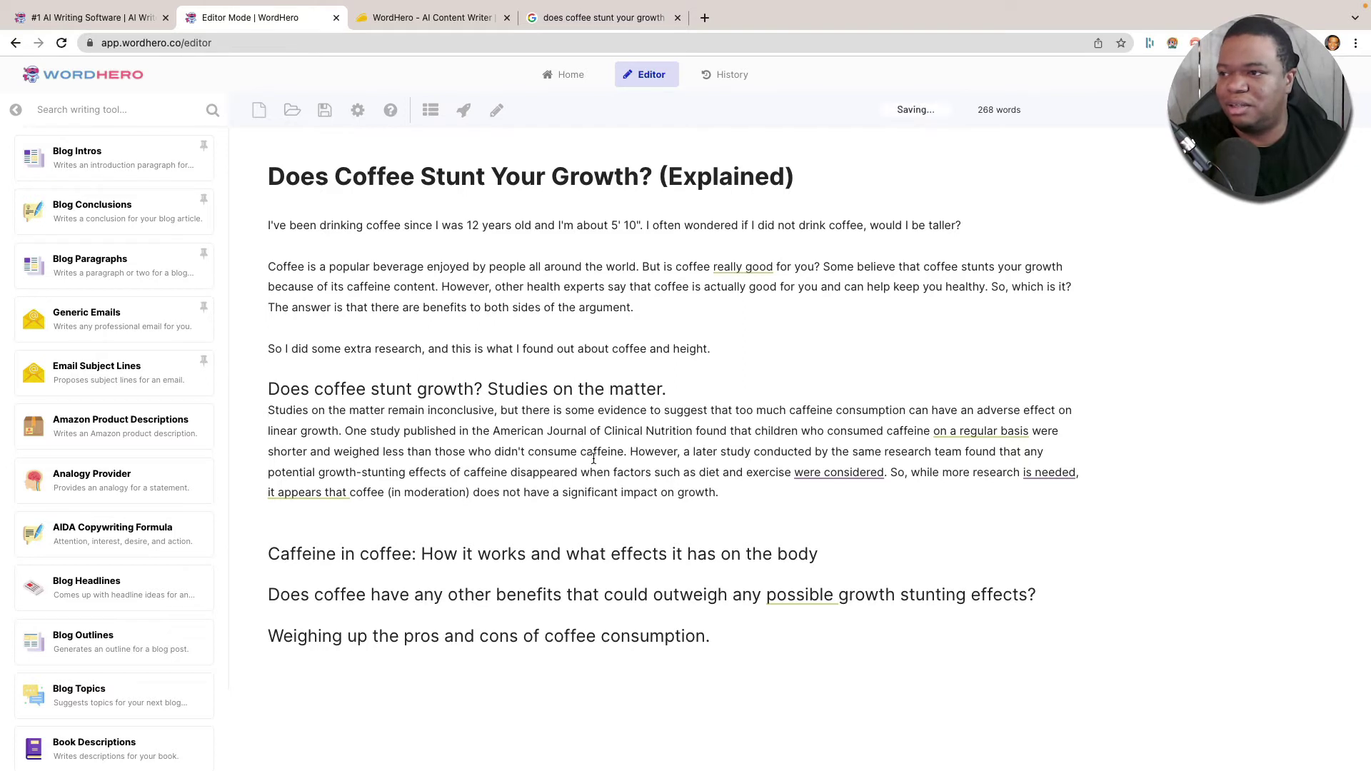
left_click(344, 431)
key("Return")
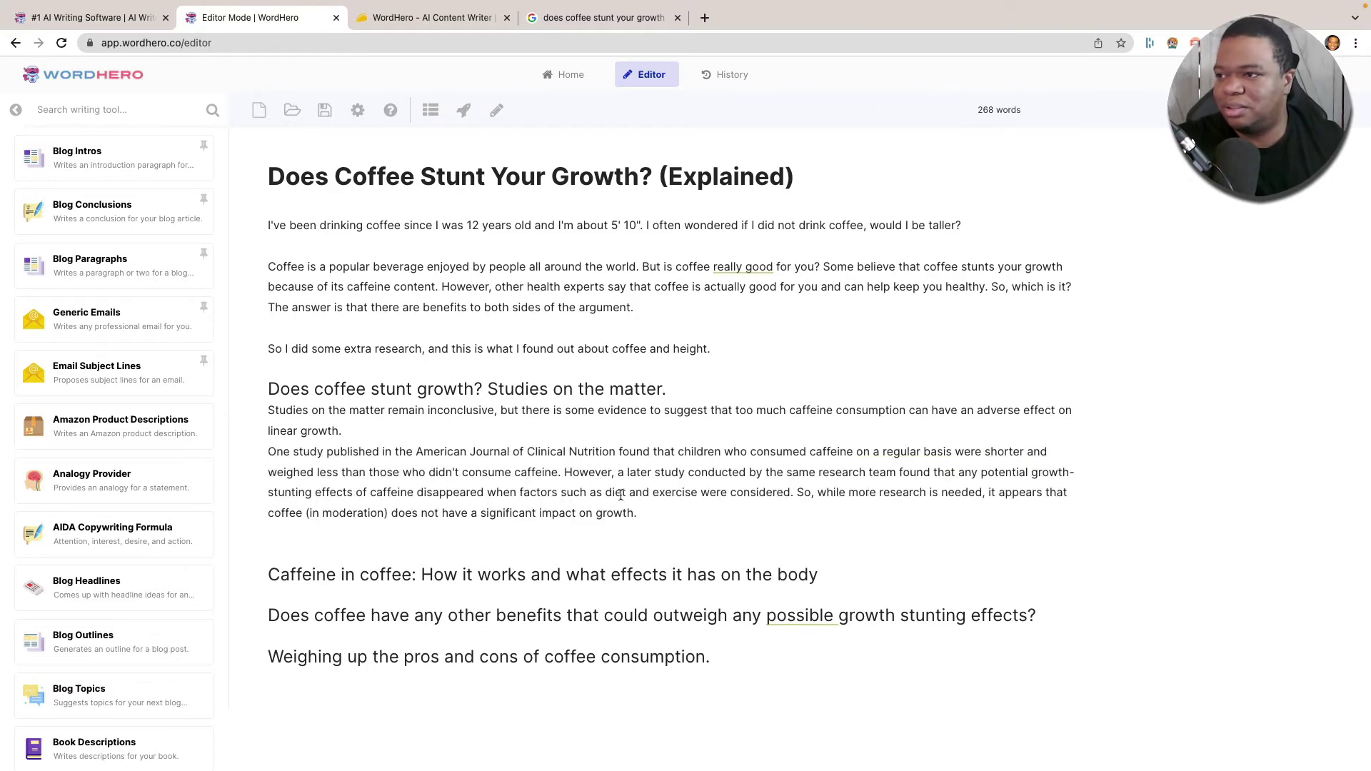
left_click(565, 472)
key("Return")
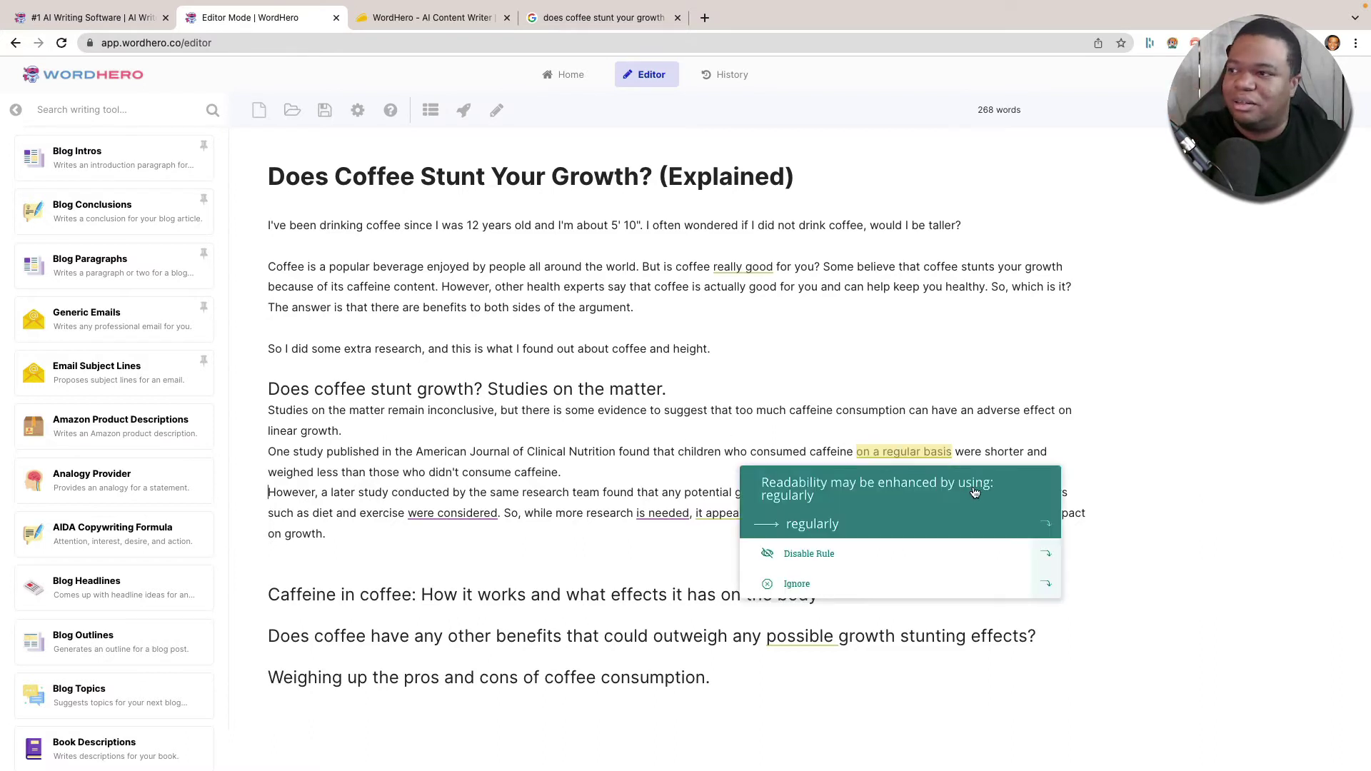
left_click(635, 452)
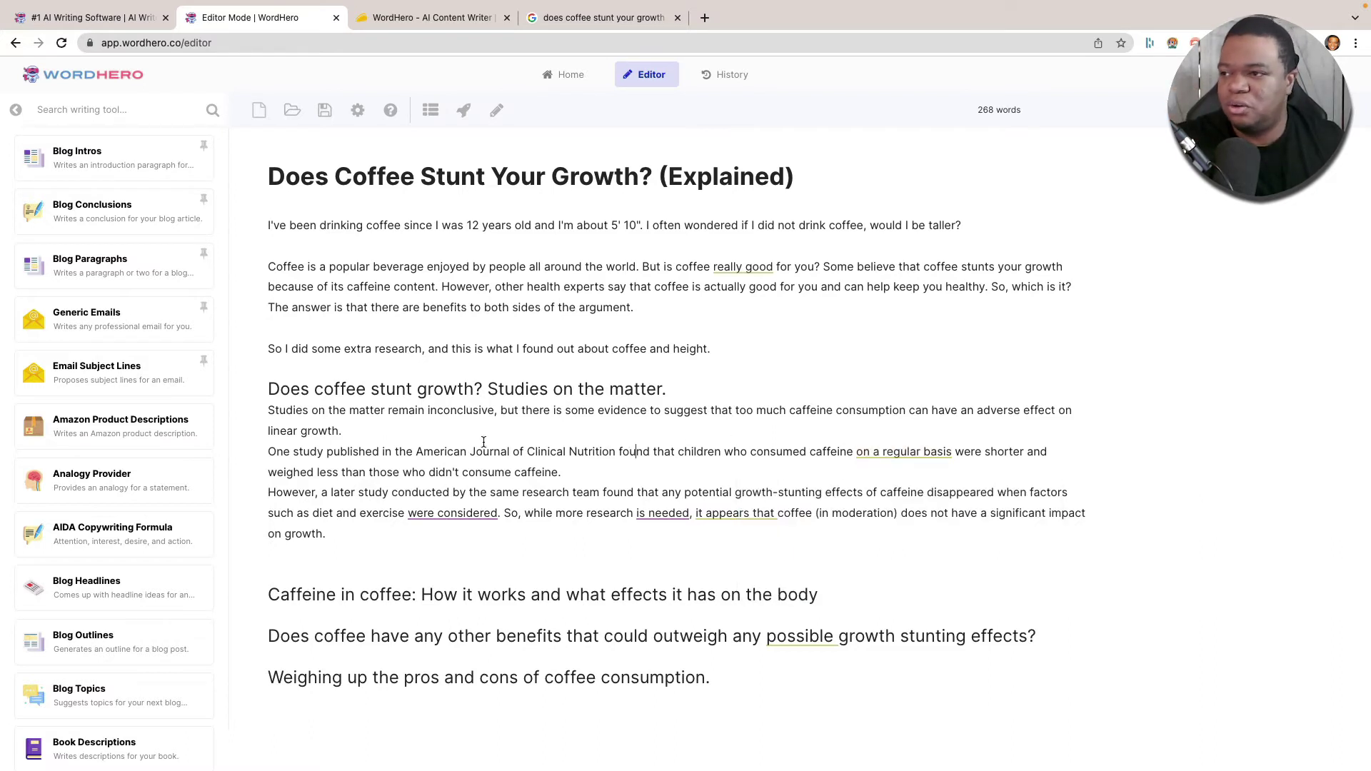
left_click_drag(570, 471, 412, 452)
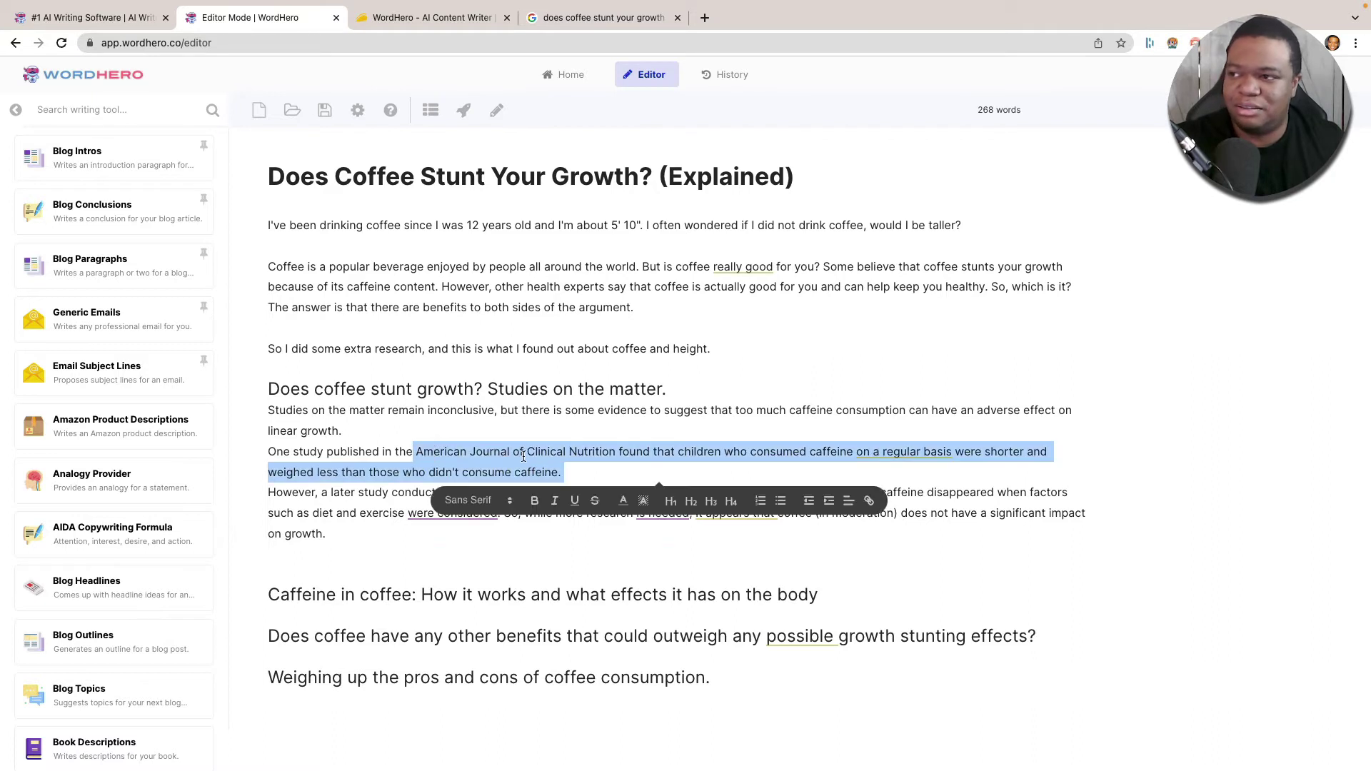
left_click(691, 284)
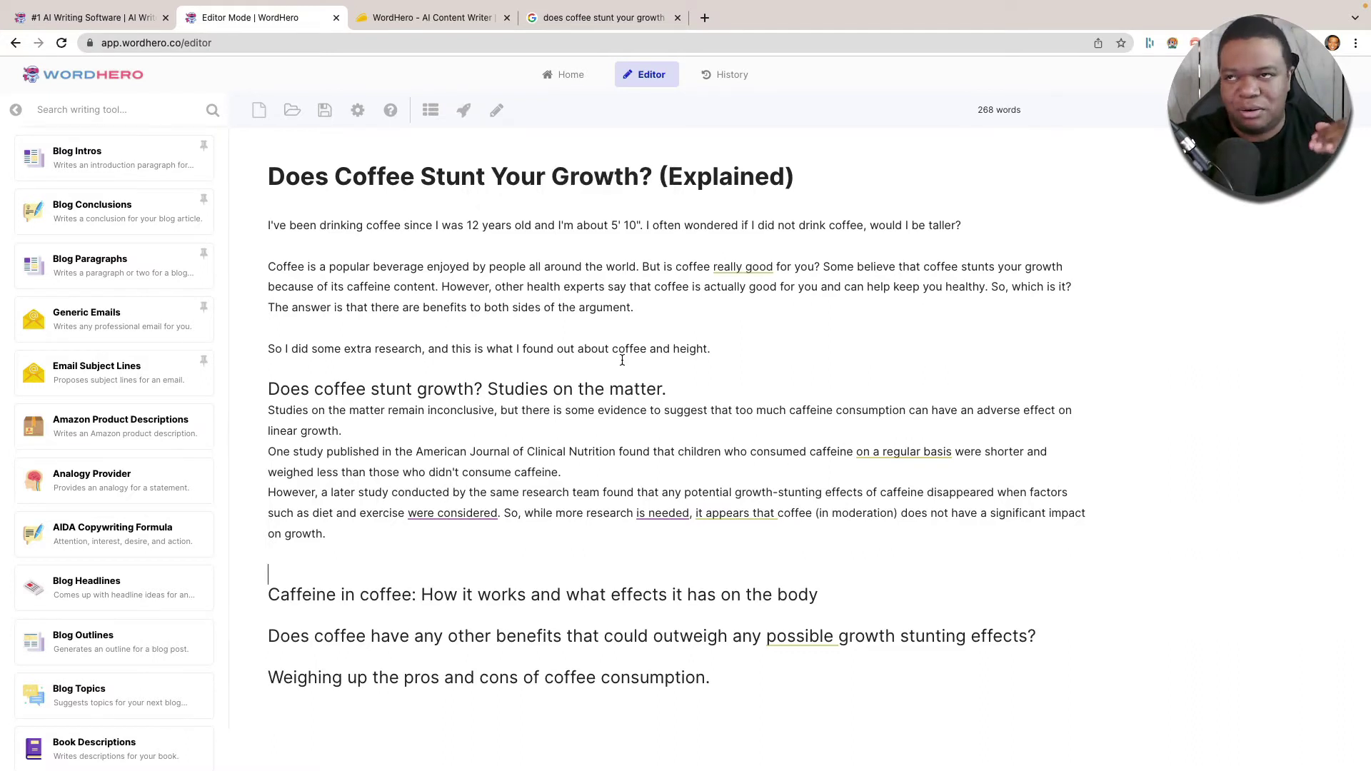
Continue the studies section with Write More, then remove the new sentence's leading space and add a blank line below it
left_click(498, 113)
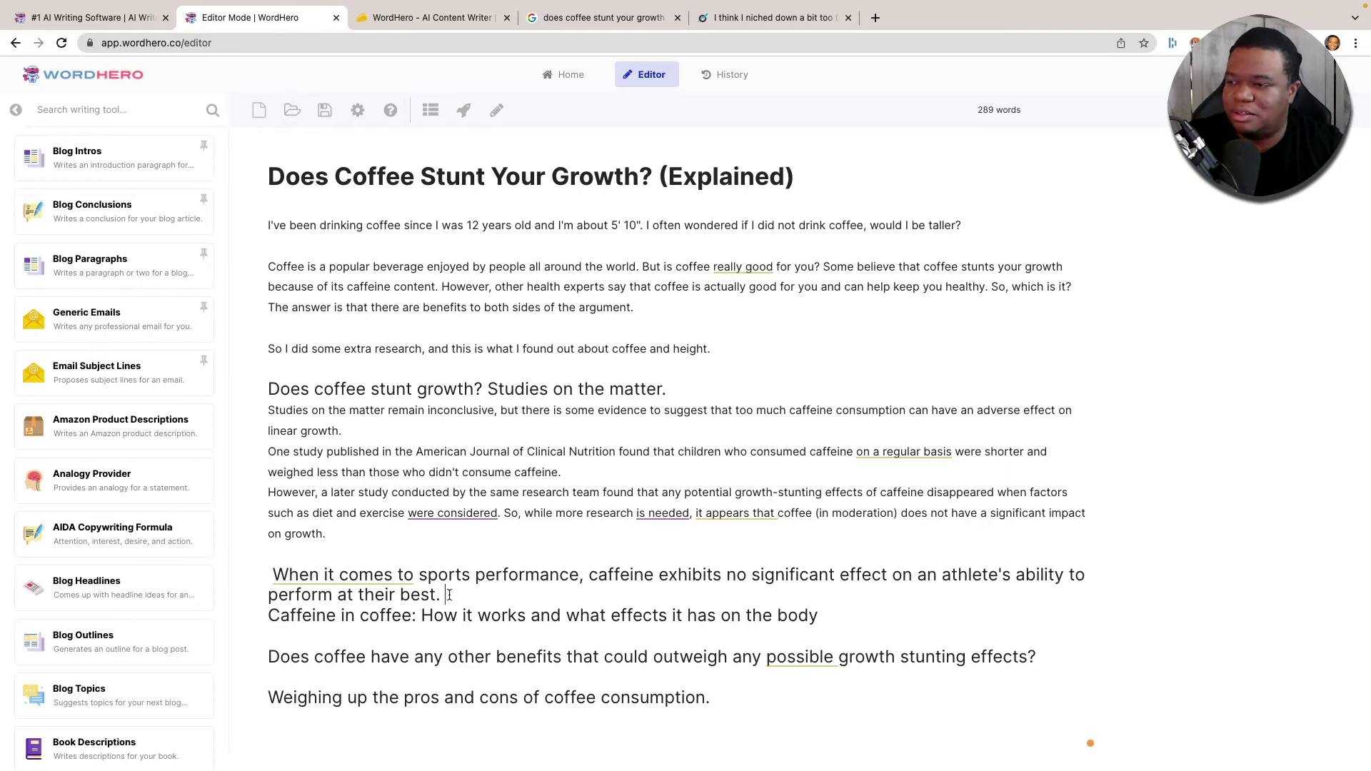
left_click_drag(449, 594, 270, 575)
left_click(273, 576)
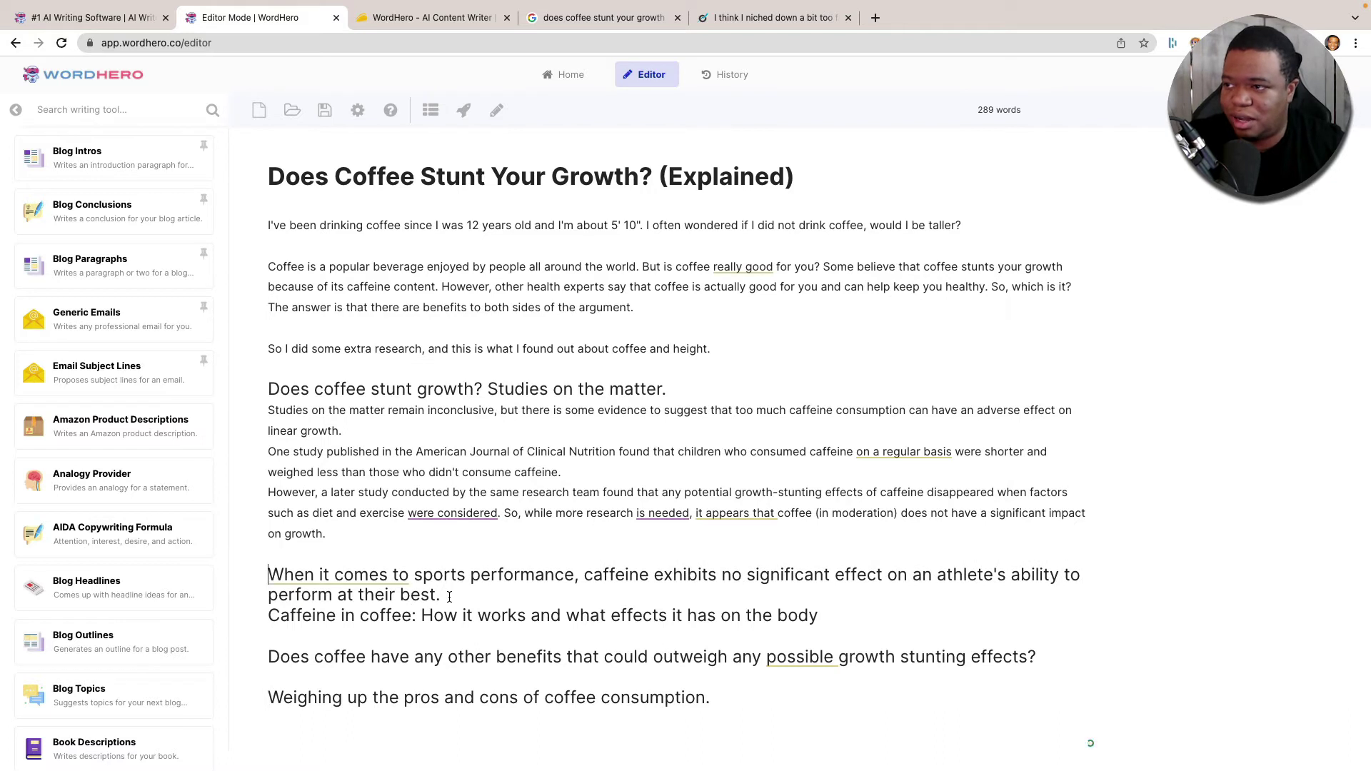
key("BackSpace")
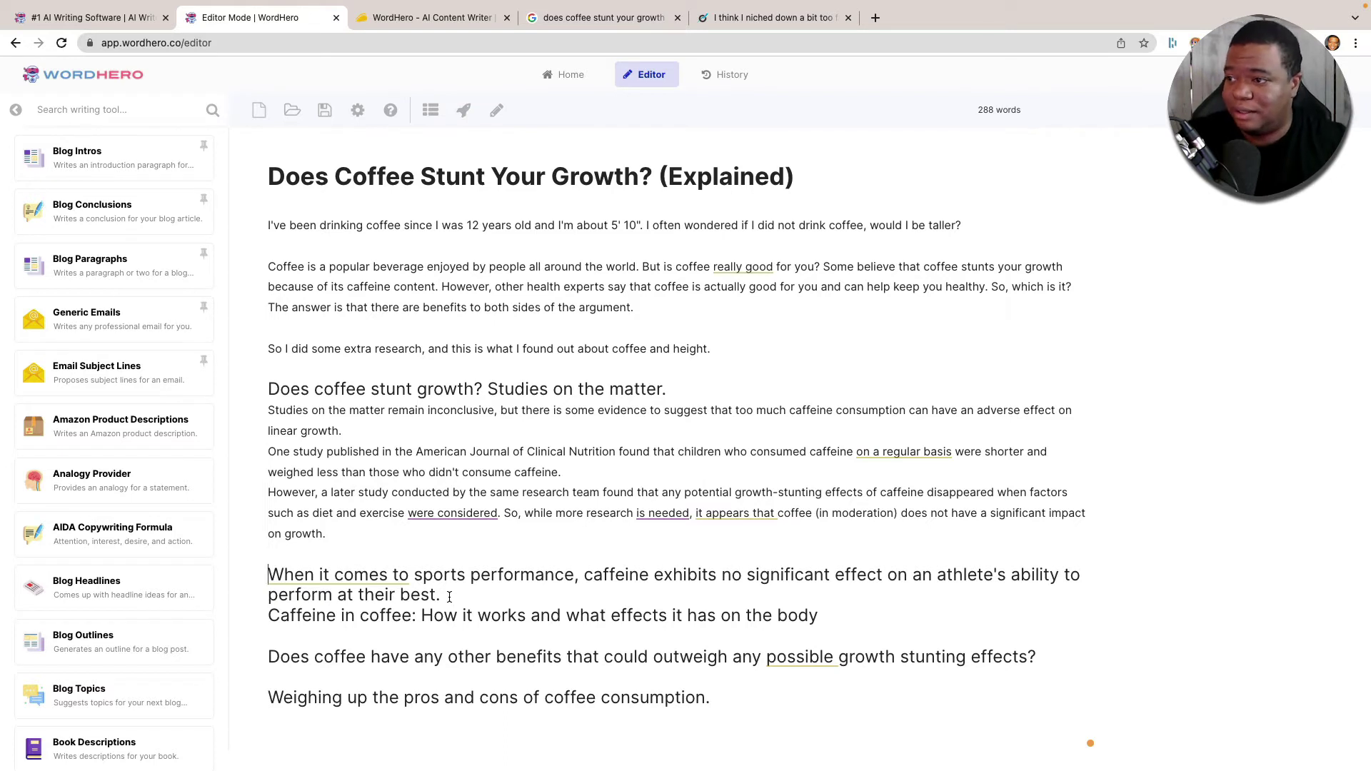
left_click(449, 597)
key("Return")
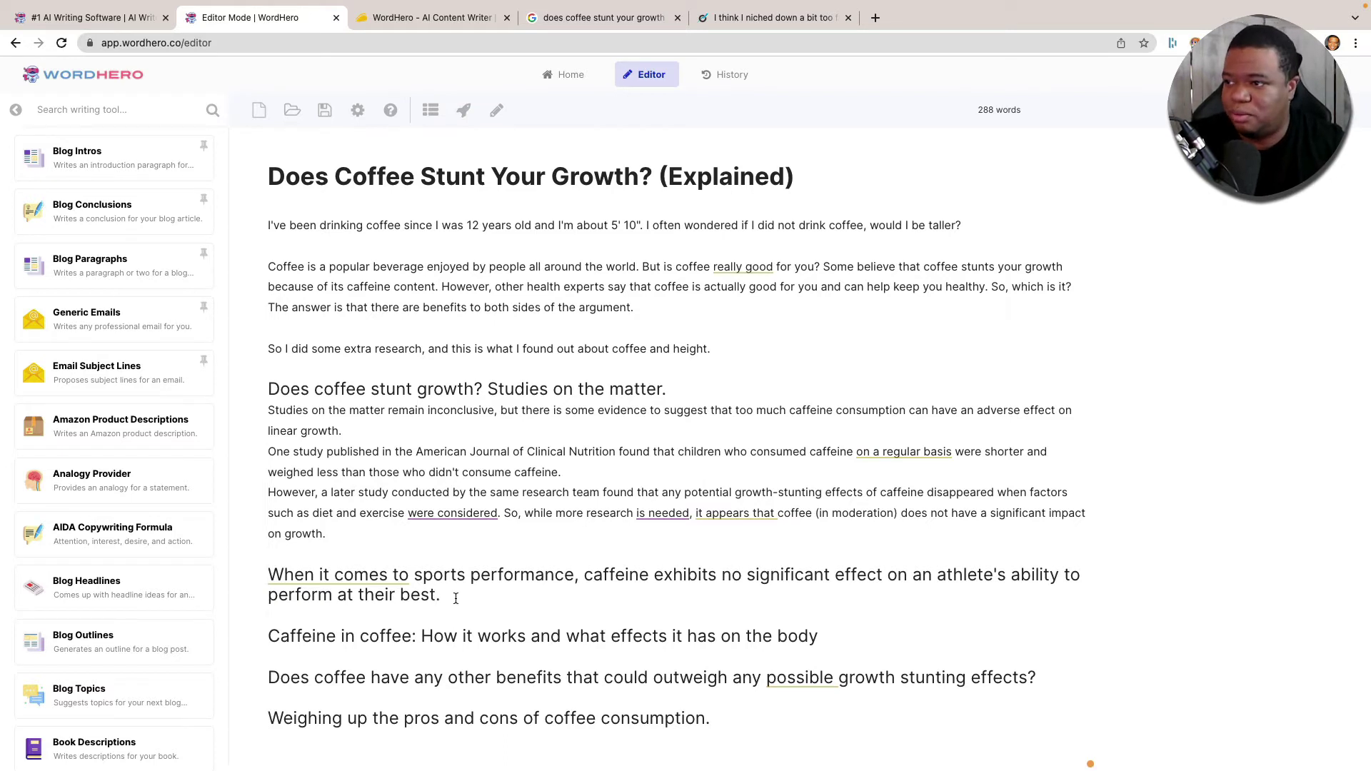
Turn the generated sports performance sentence from Heading 2 into normal text
left_click_drag(456, 598, 256, 581)
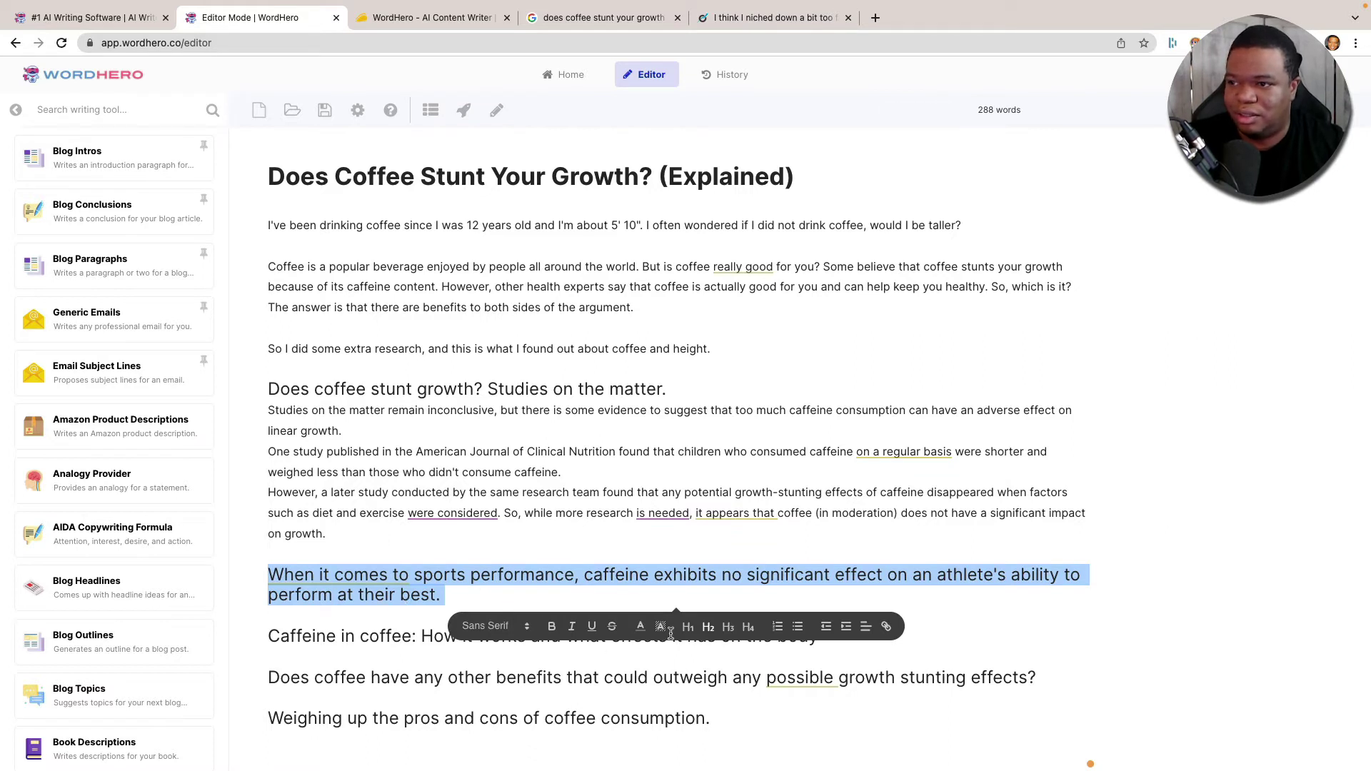
left_click_drag(443, 598, 262, 578)
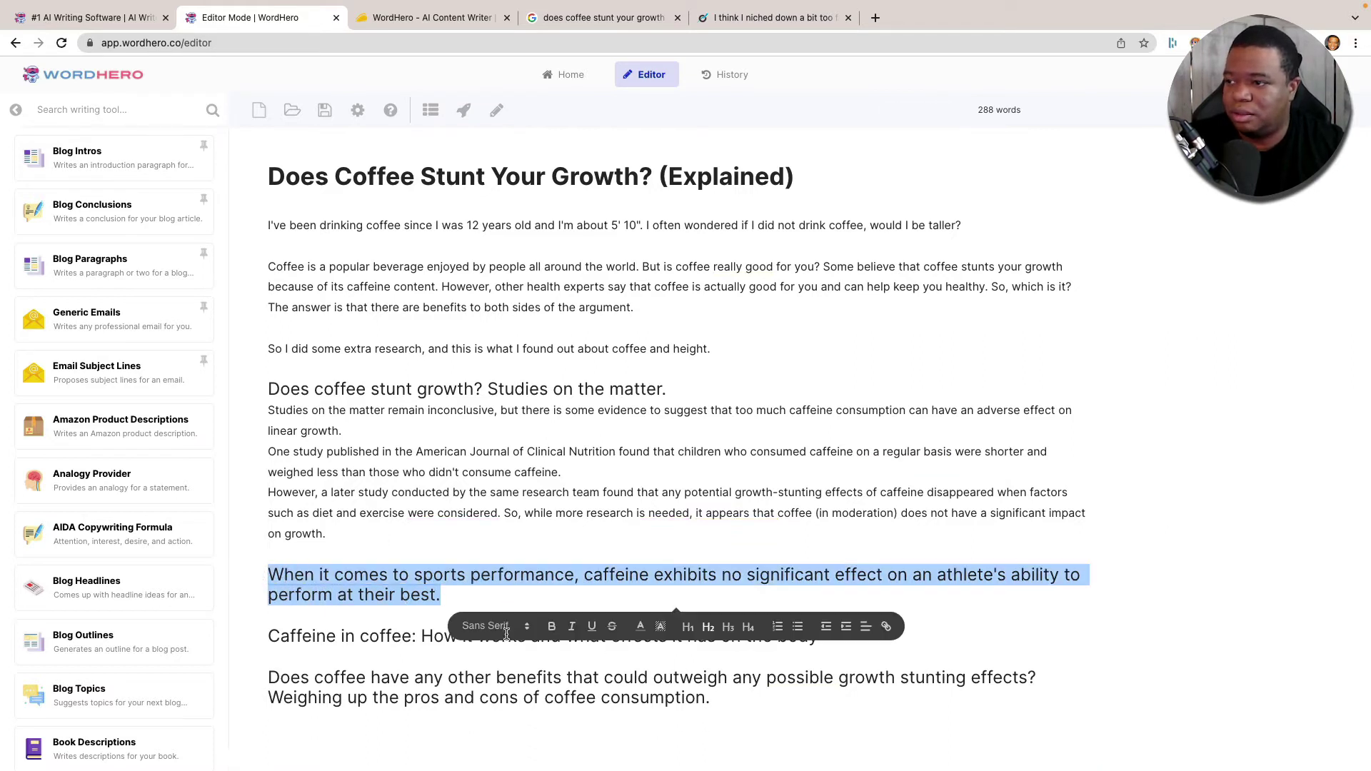
left_click(710, 630)
Insert blank lines before the paragraphs starting with "However" and "One study"
left_click(486, 544)
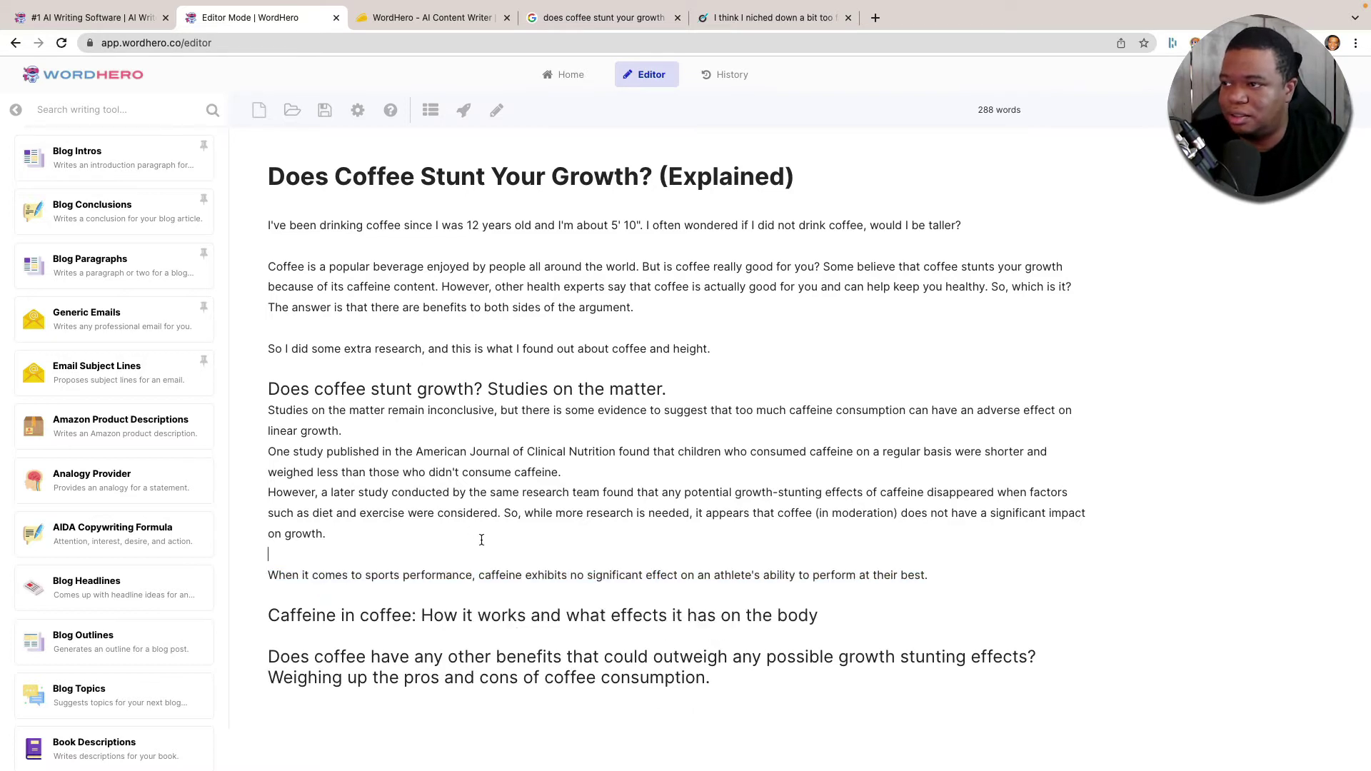
key("Return")
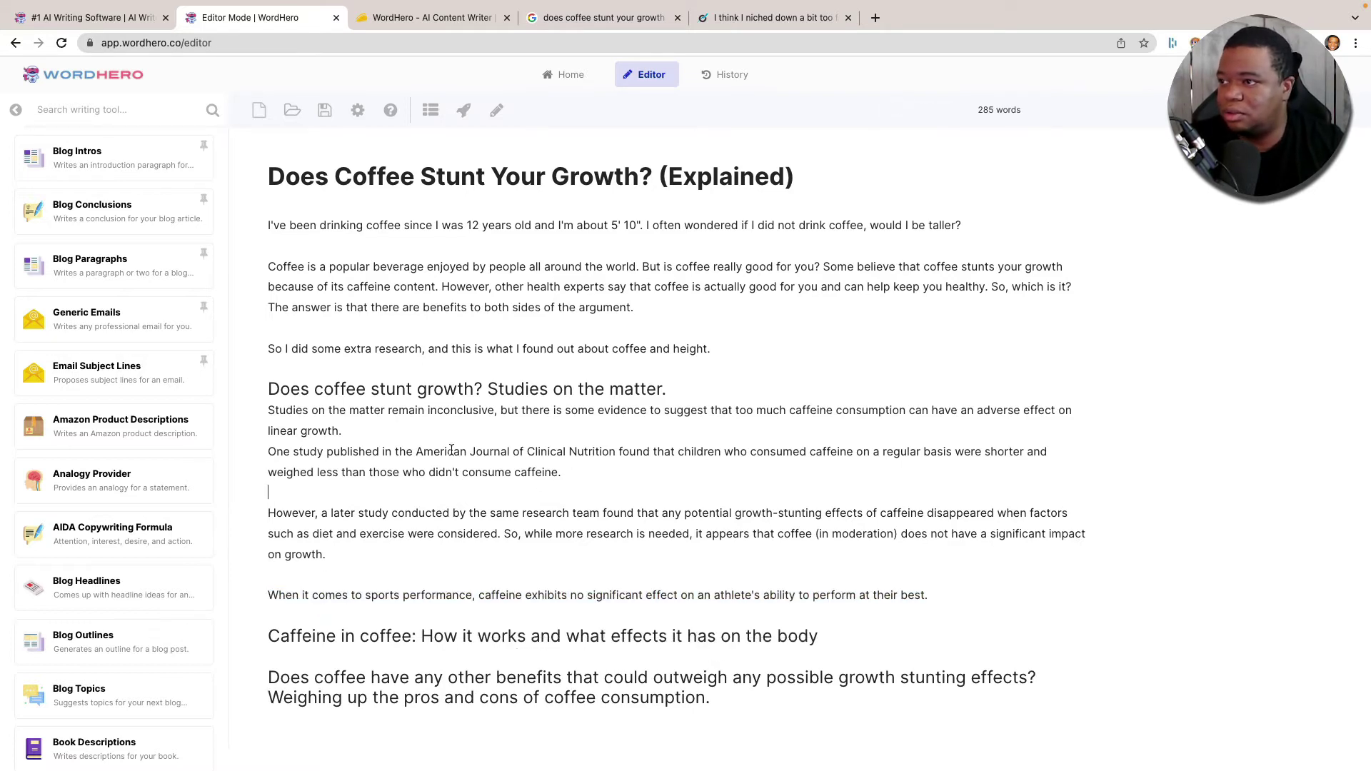
left_click(446, 431)
key("Return")
Generate another continuation with Write More on a new line below the sports performance sentence
scroll(457, 500, "down", 1)
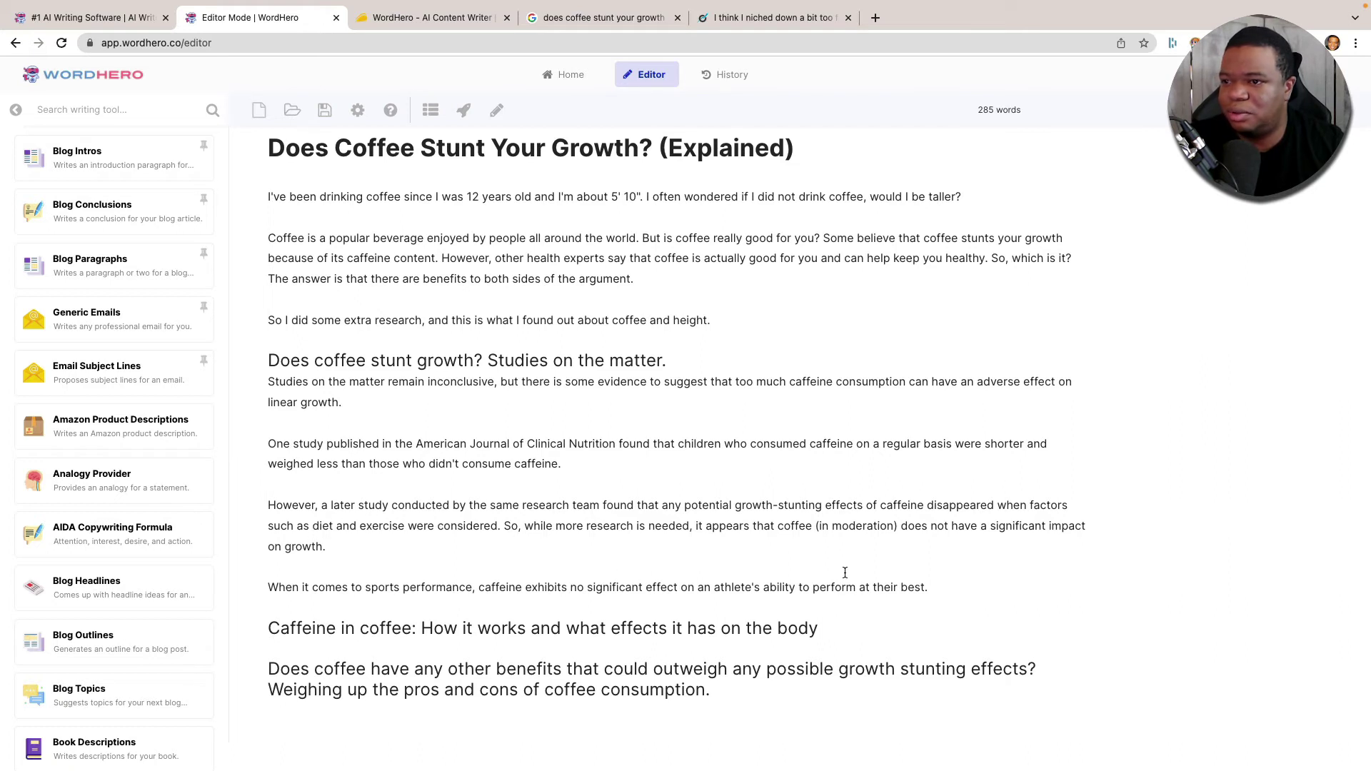
left_click(931, 591)
key("Return")
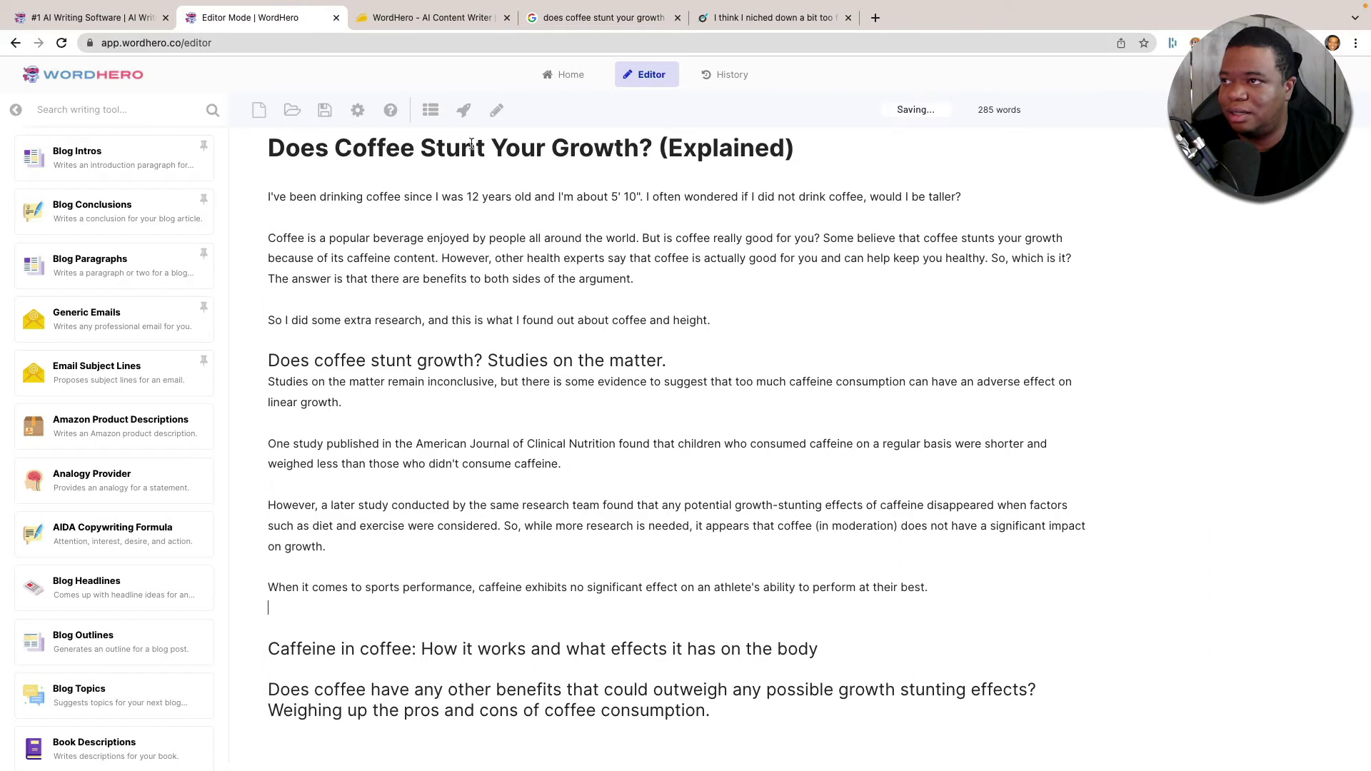
left_click(475, 117)
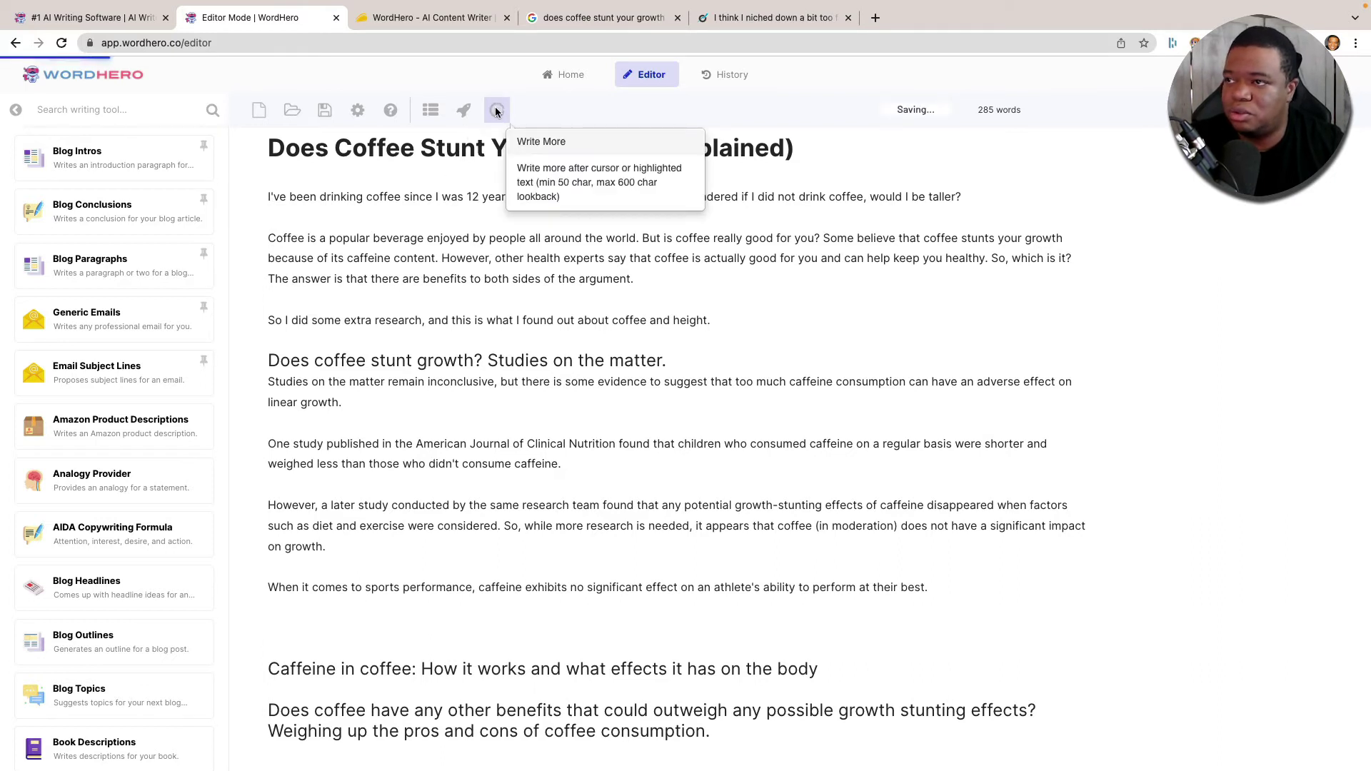
left_click(496, 107)
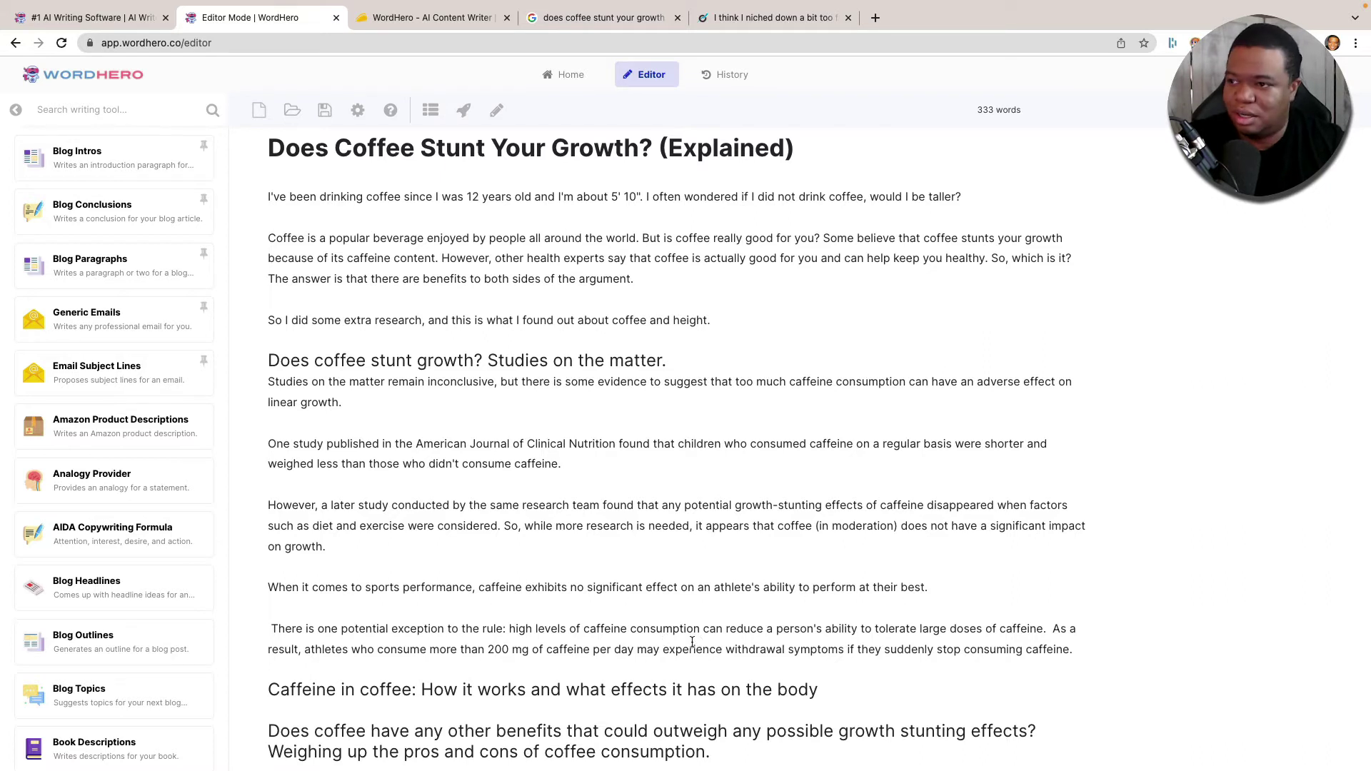
Delete the generated paragraph about high caffeine levels and withdrawal symptoms, along with the extra blank lines
left_click_drag(1079, 650, 264, 626)
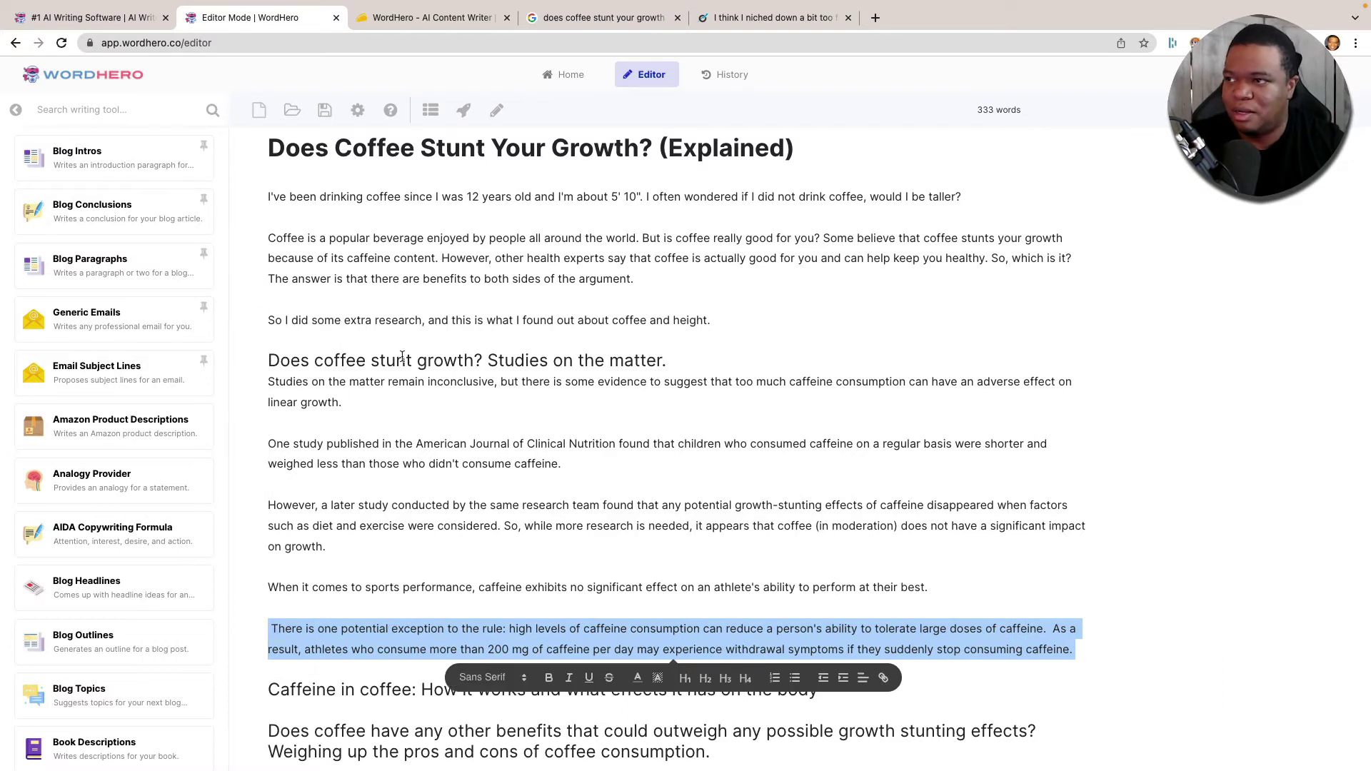
key("BackSpace")
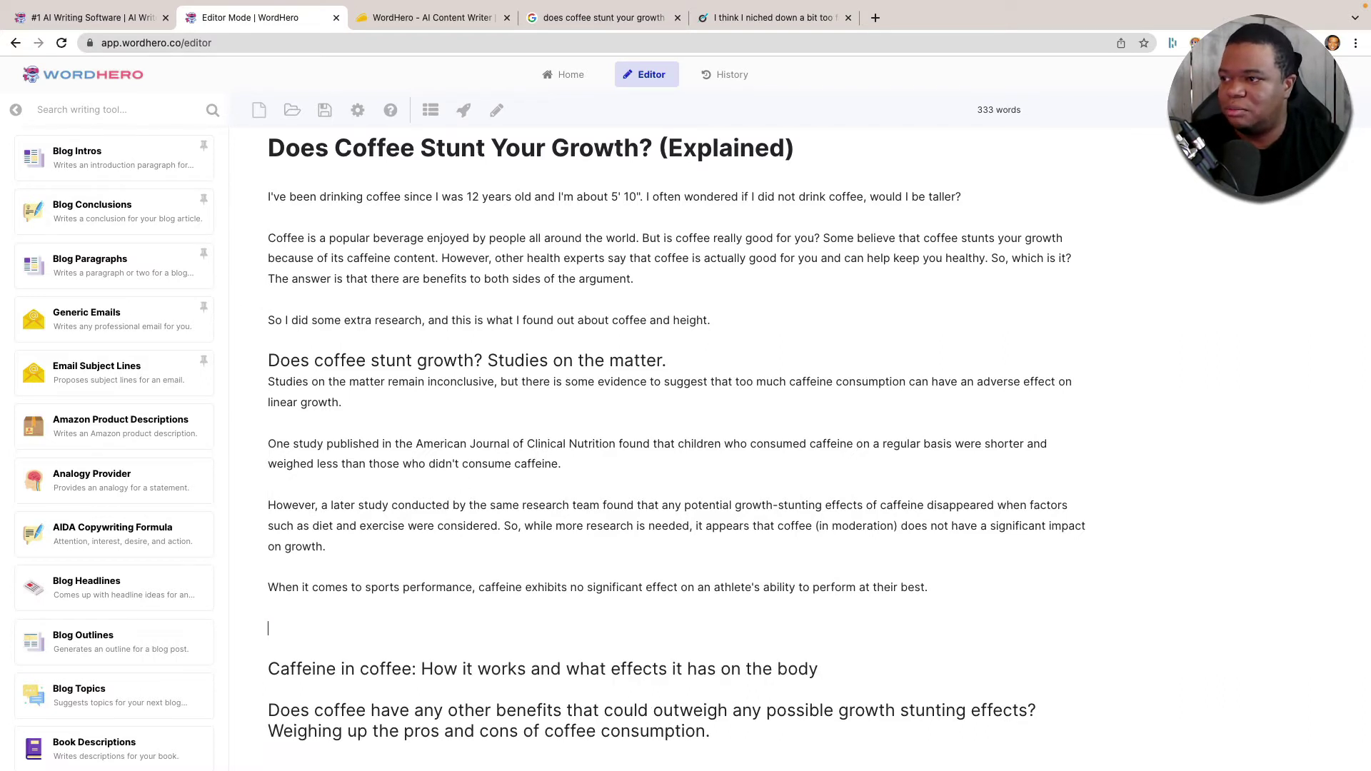
key("BackSpace")
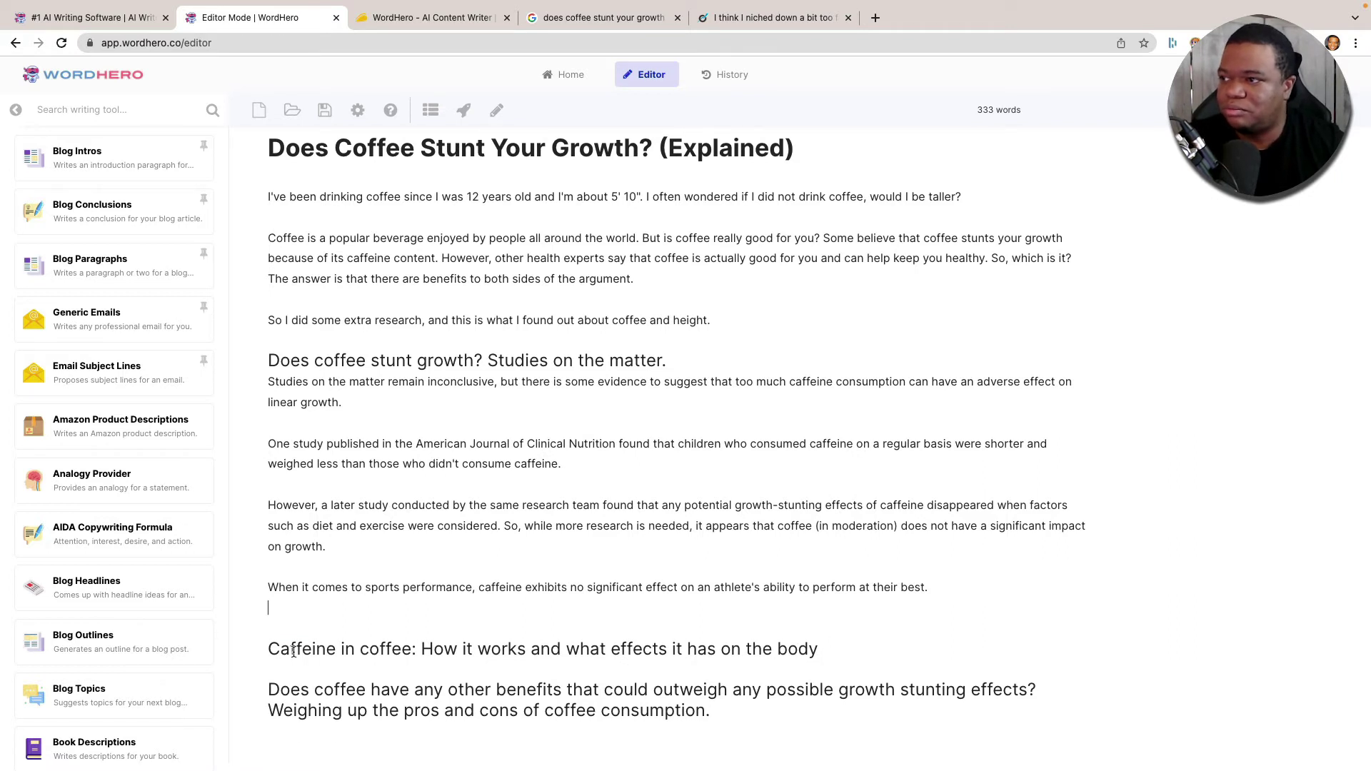
key("BackSpace")
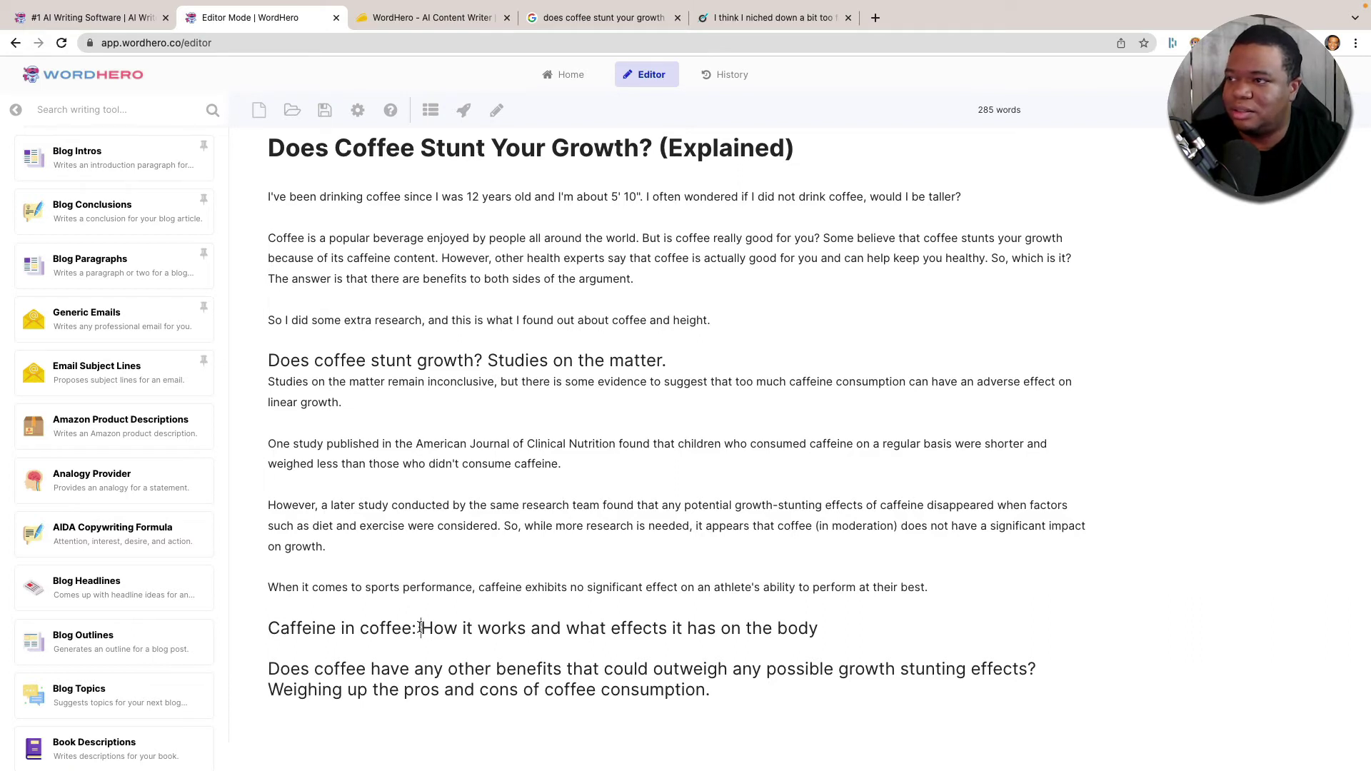
Reword the caffeine heading as "How caffeine works and what effects it has on the body"
left_click_drag(421, 627, 268, 628)
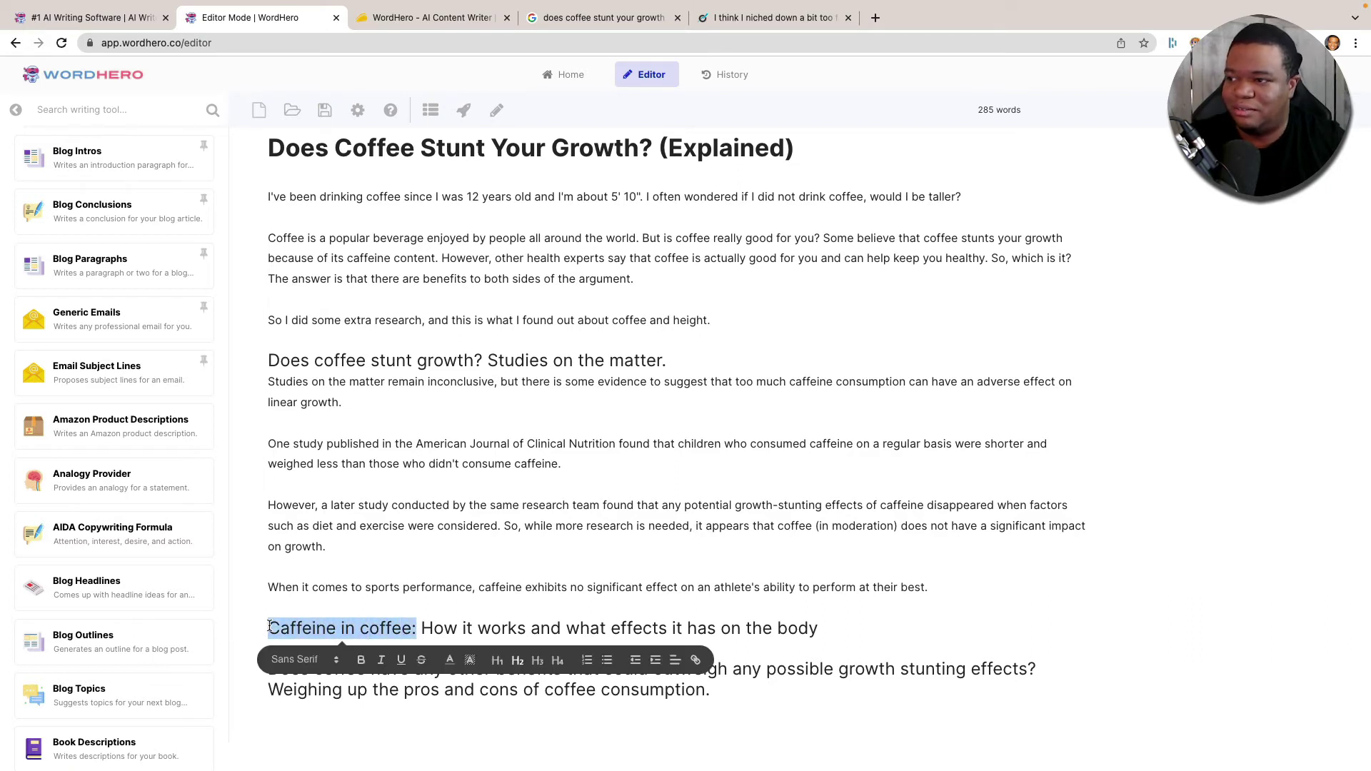
key("BackSpace")
key("Delete")
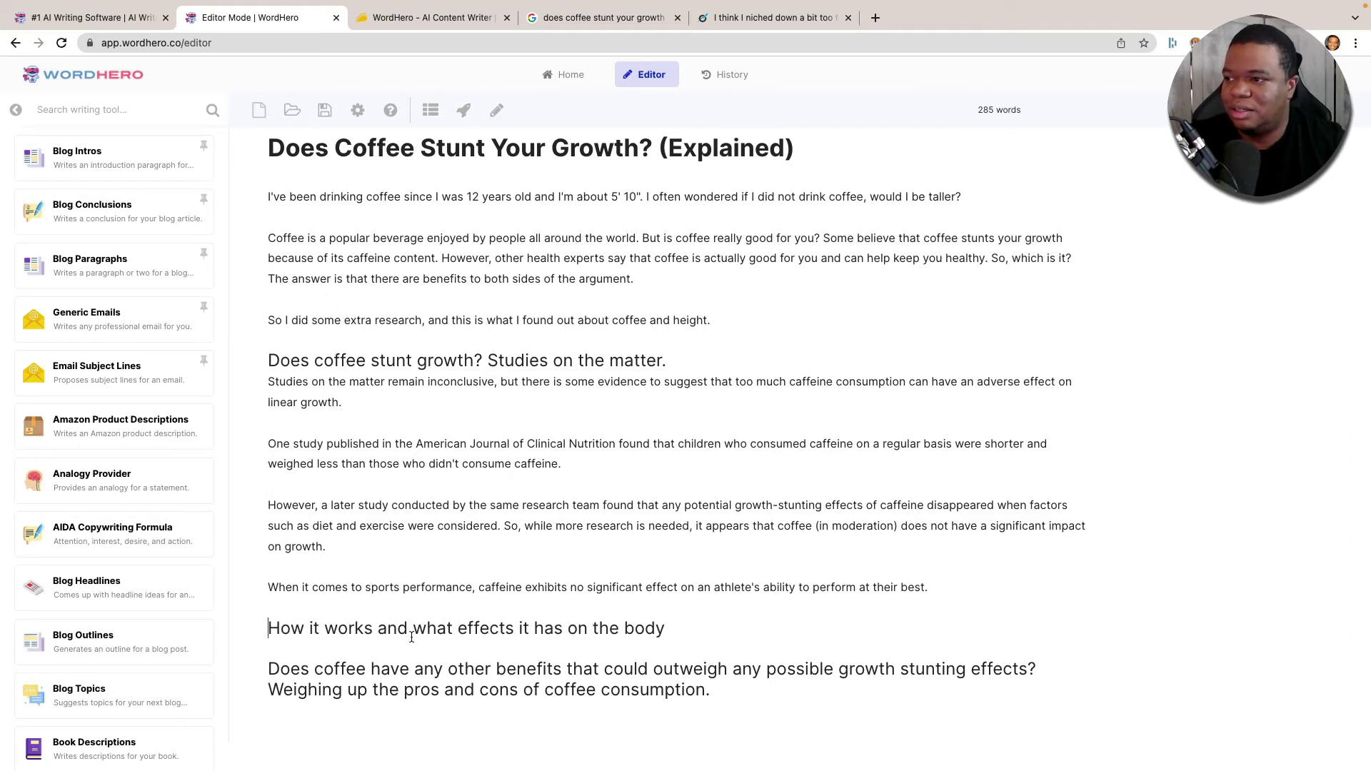
left_click(324, 629)
key("BackSpace")
key("BackSpace")
key("BackSpace")
type("caff")
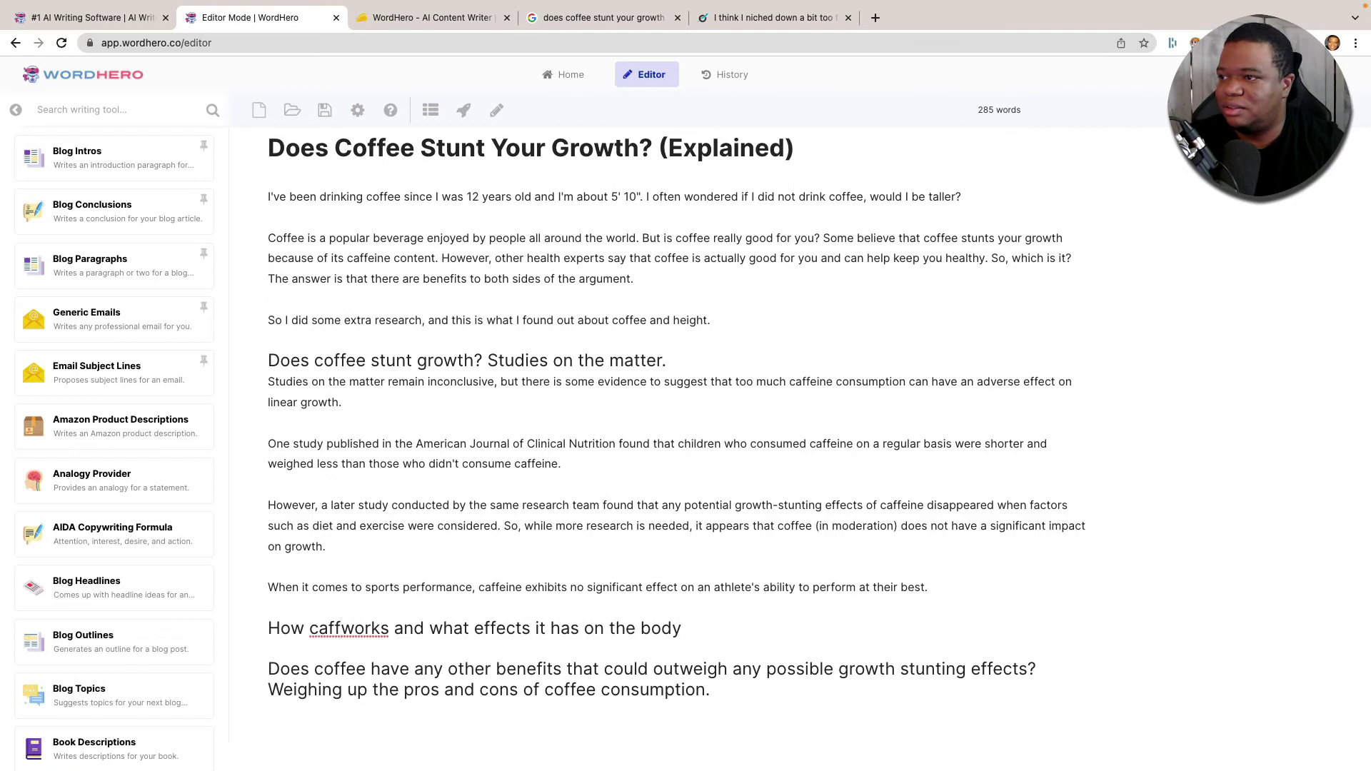
type("eiene")
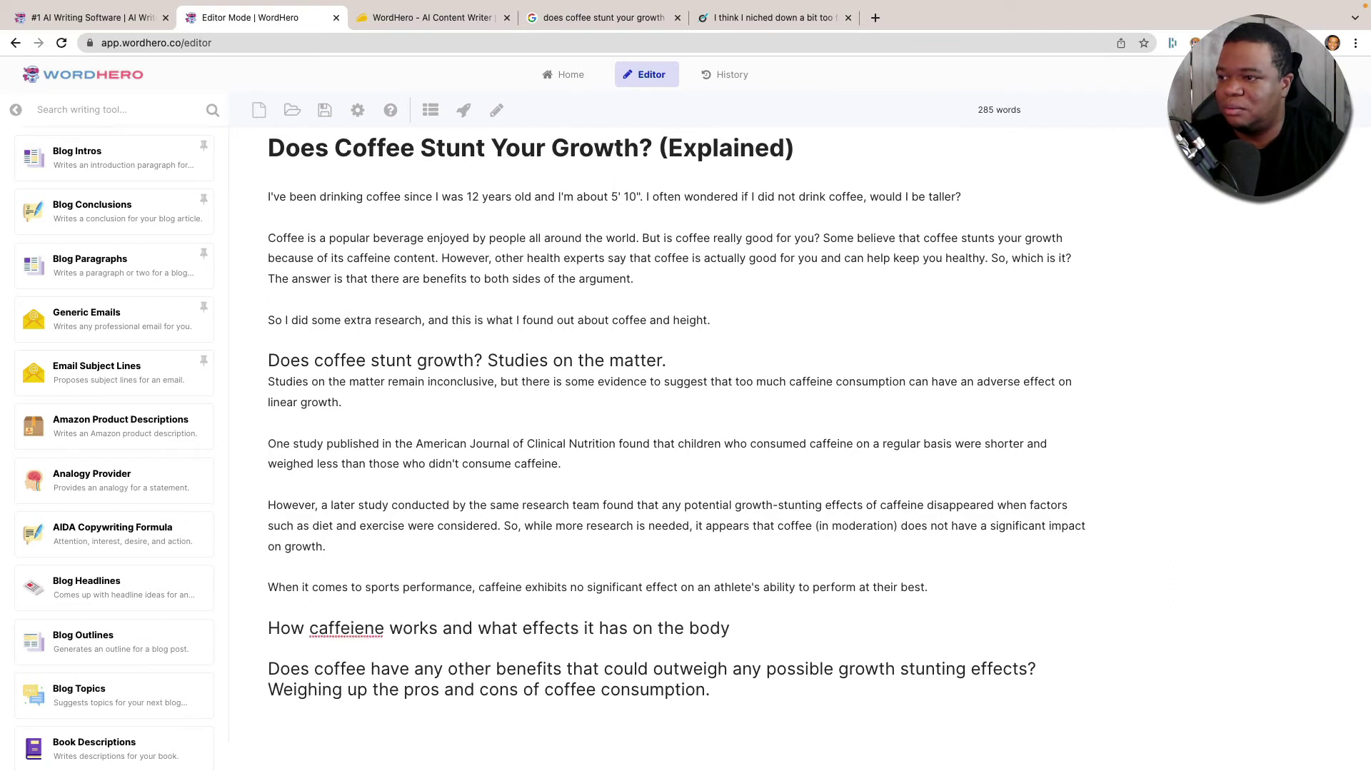
right_click(363, 631)
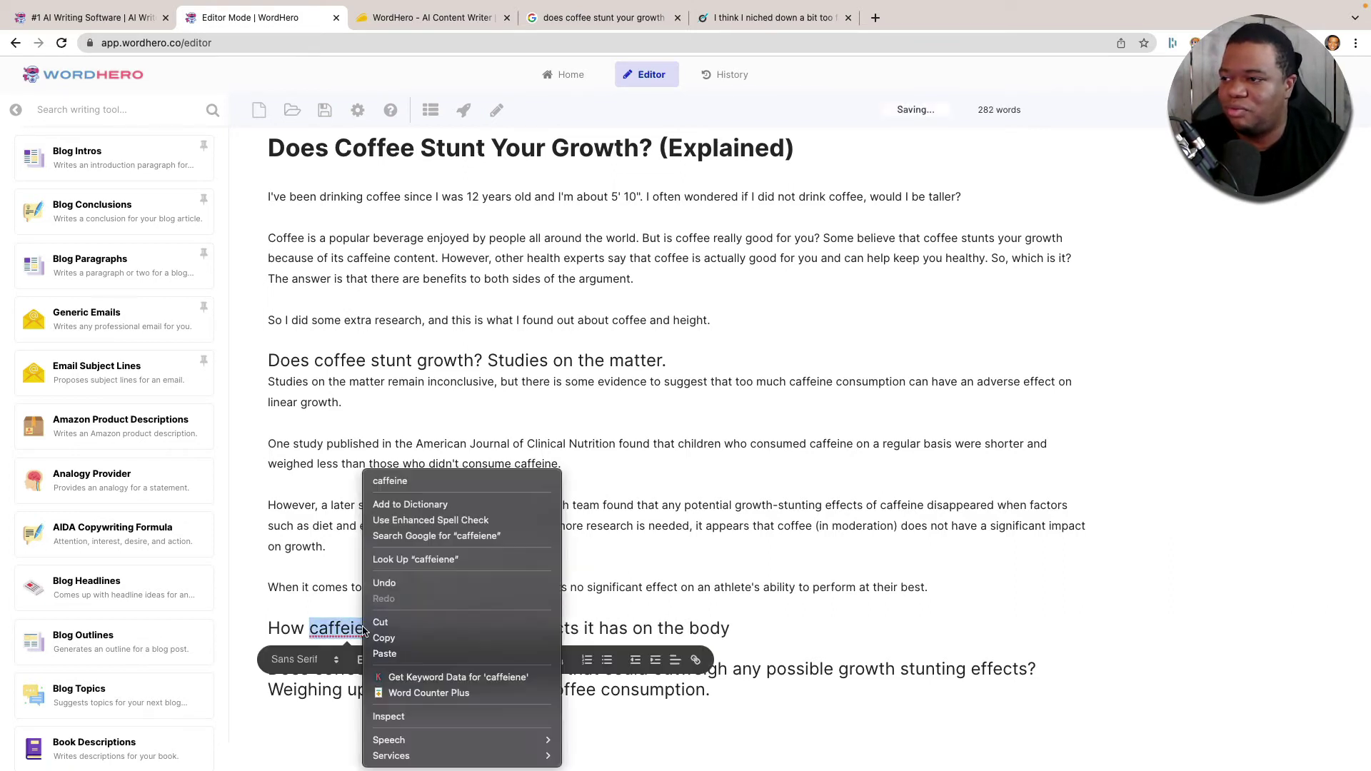
left_click(390, 481)
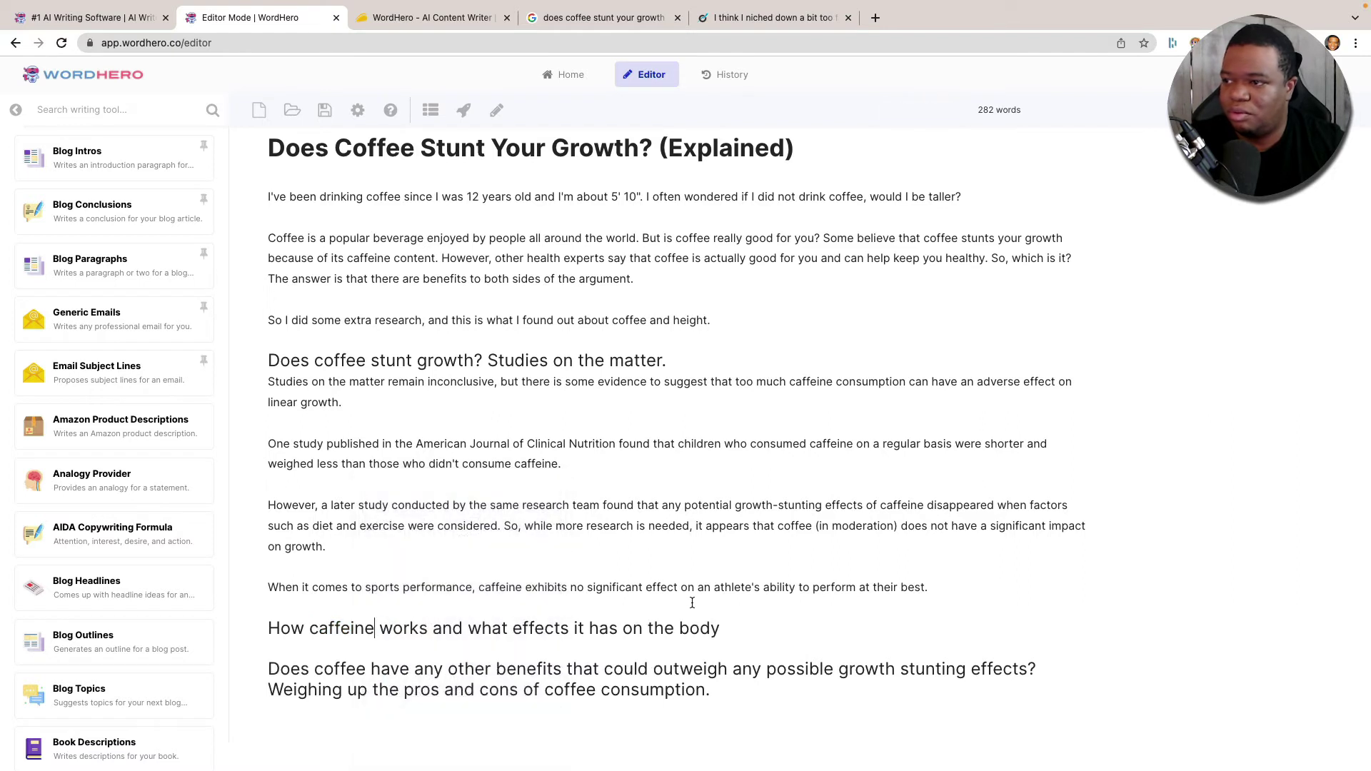
Add a question mark to the end of the caffeine heading and generate a paragraph from the heading's wording
left_click(747, 629)
type("?")
key("Return")
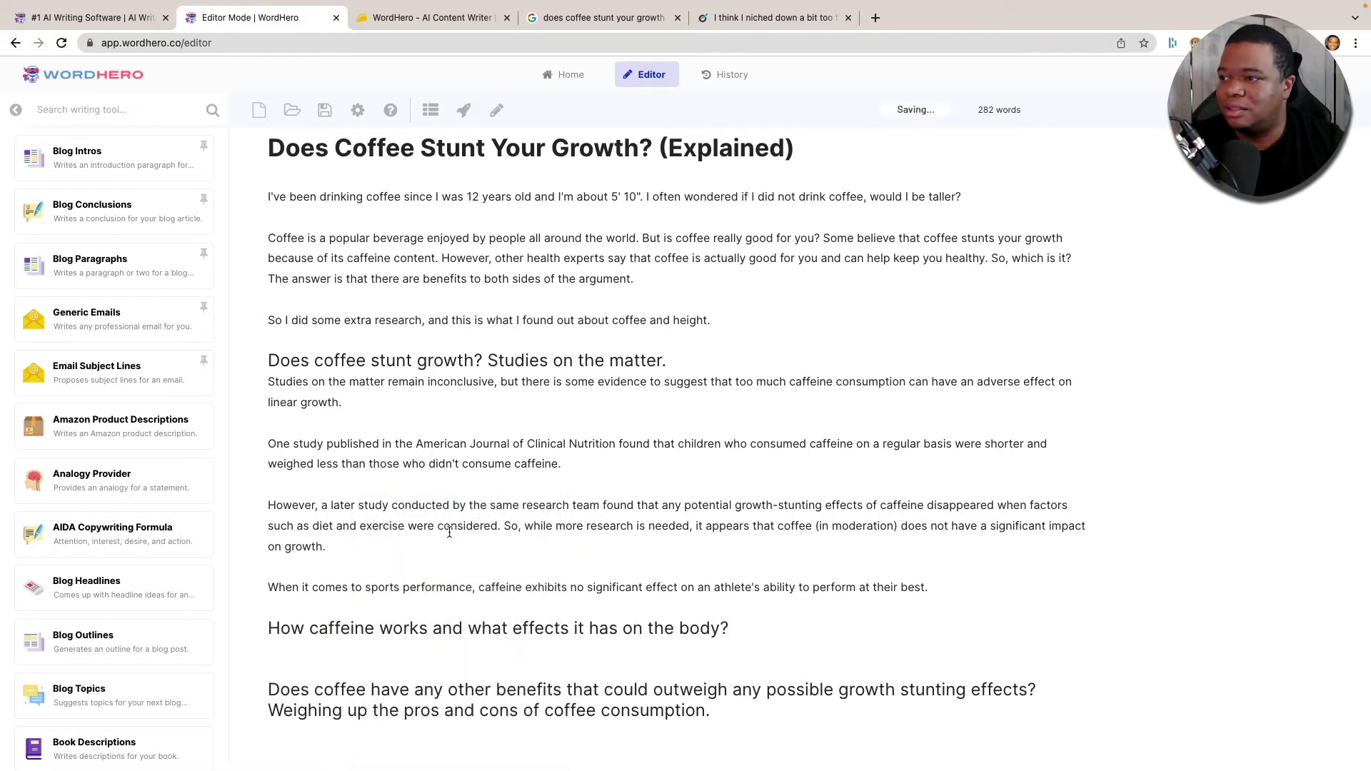
left_click_drag(719, 630, 247, 638)
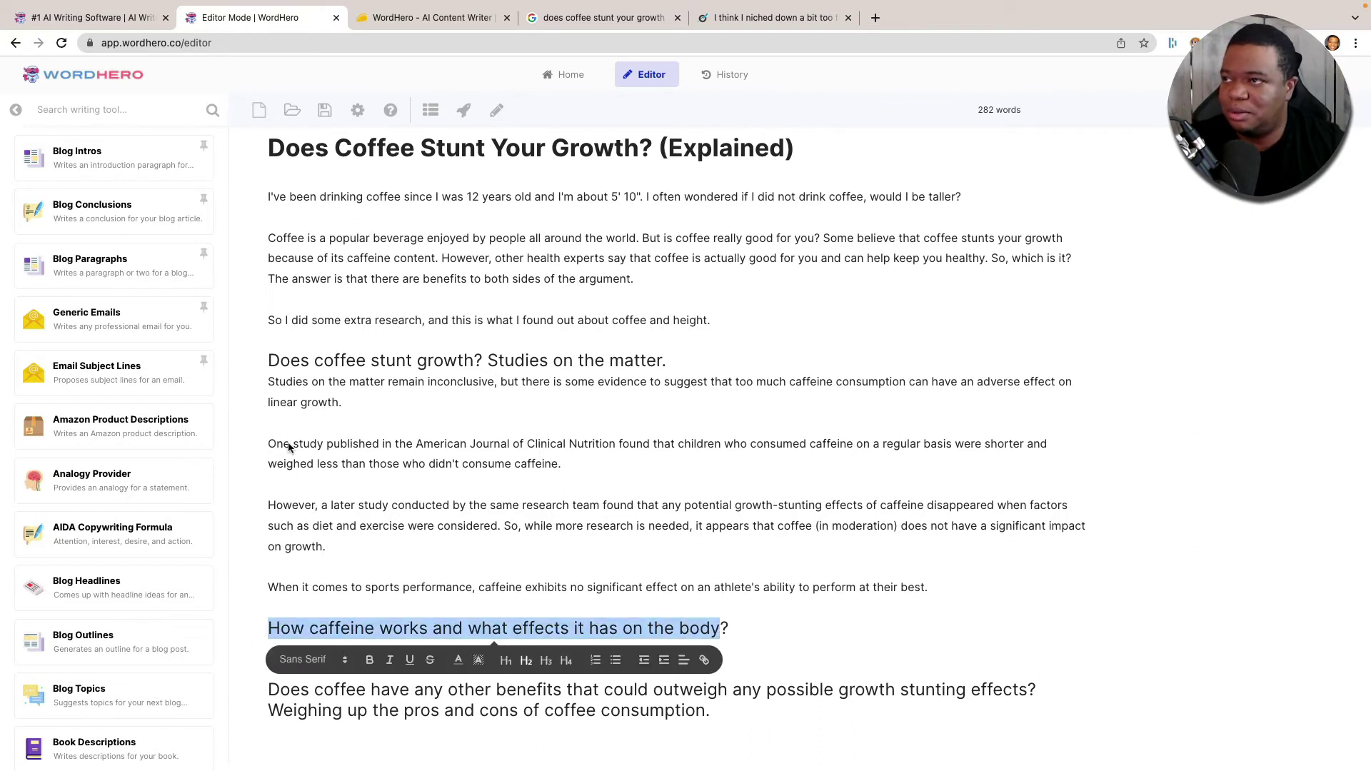
left_click(464, 109)
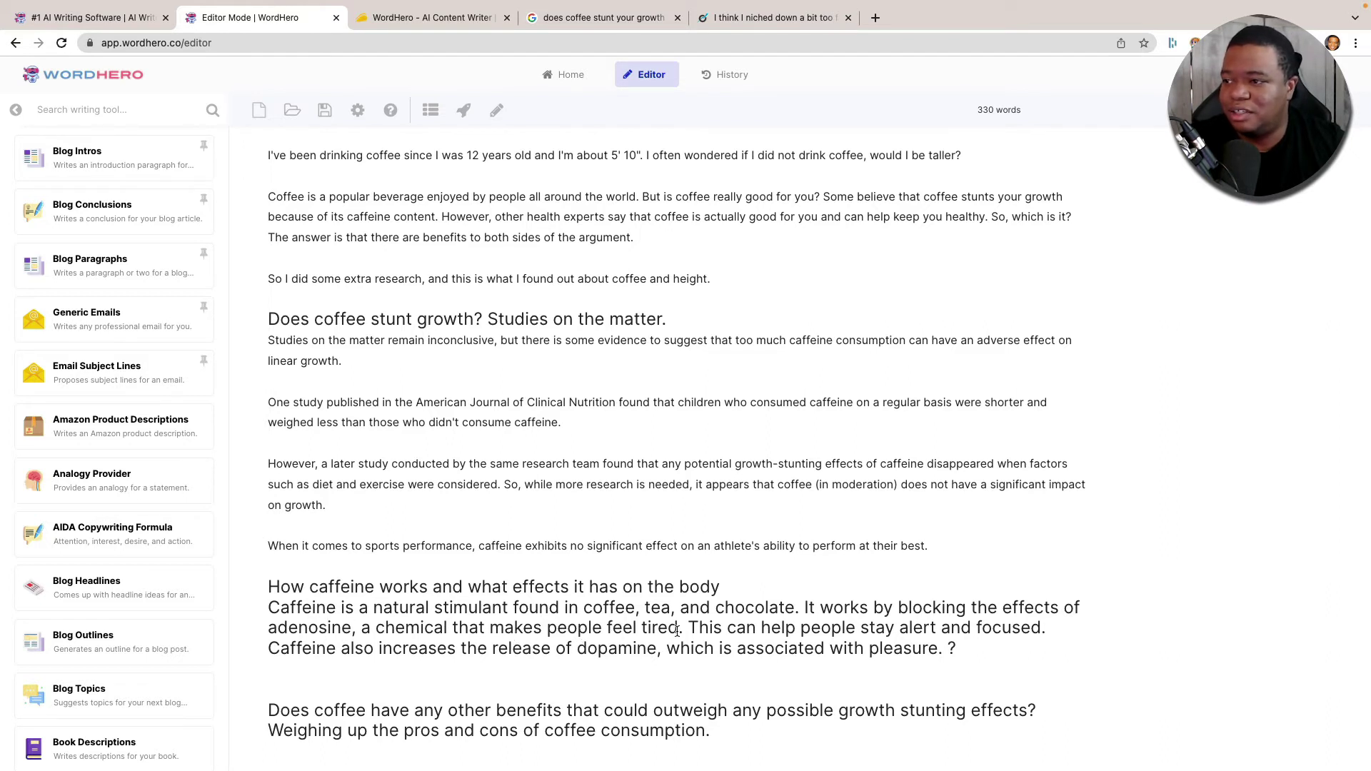
Examine the generated text about caffeine, adenosine and dopamine below the caffeine heading
left_click(521, 628)
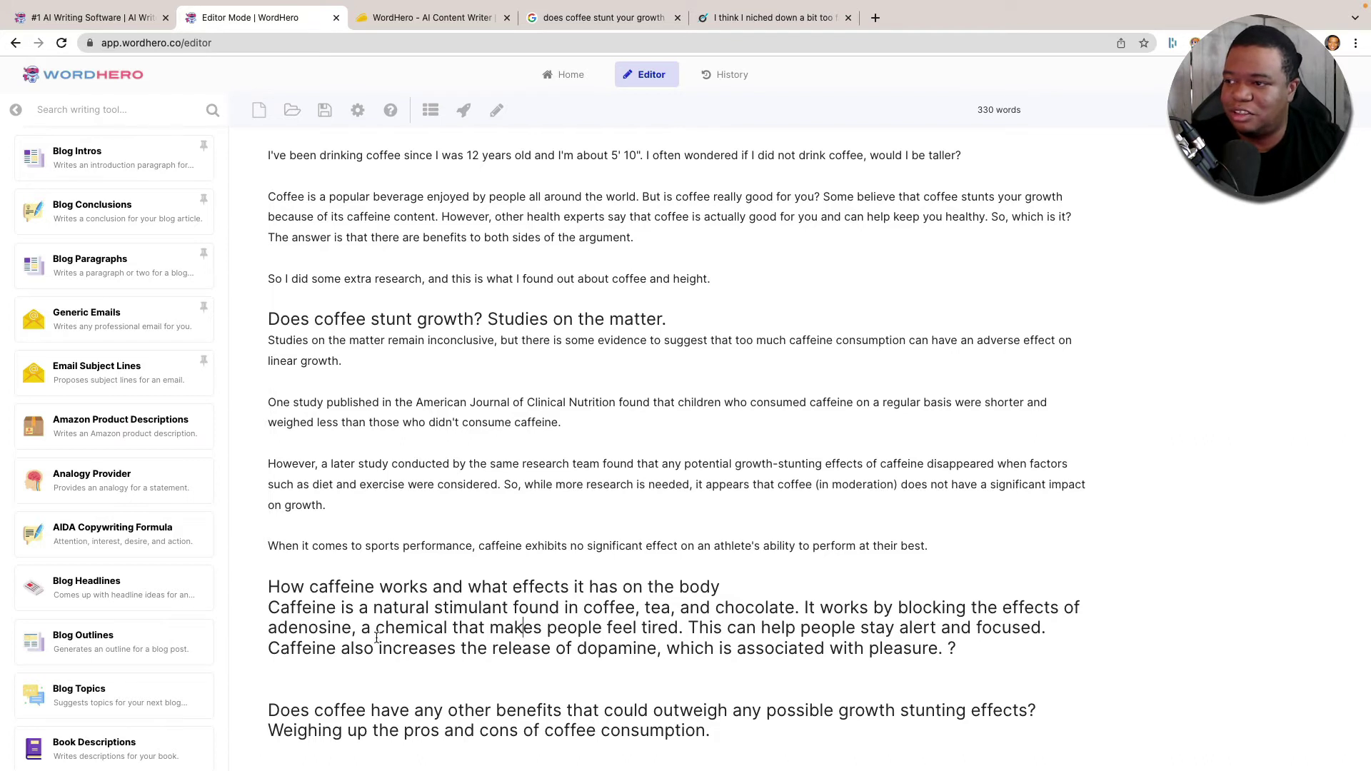
double_click(311, 627)
left_click(336, 625)
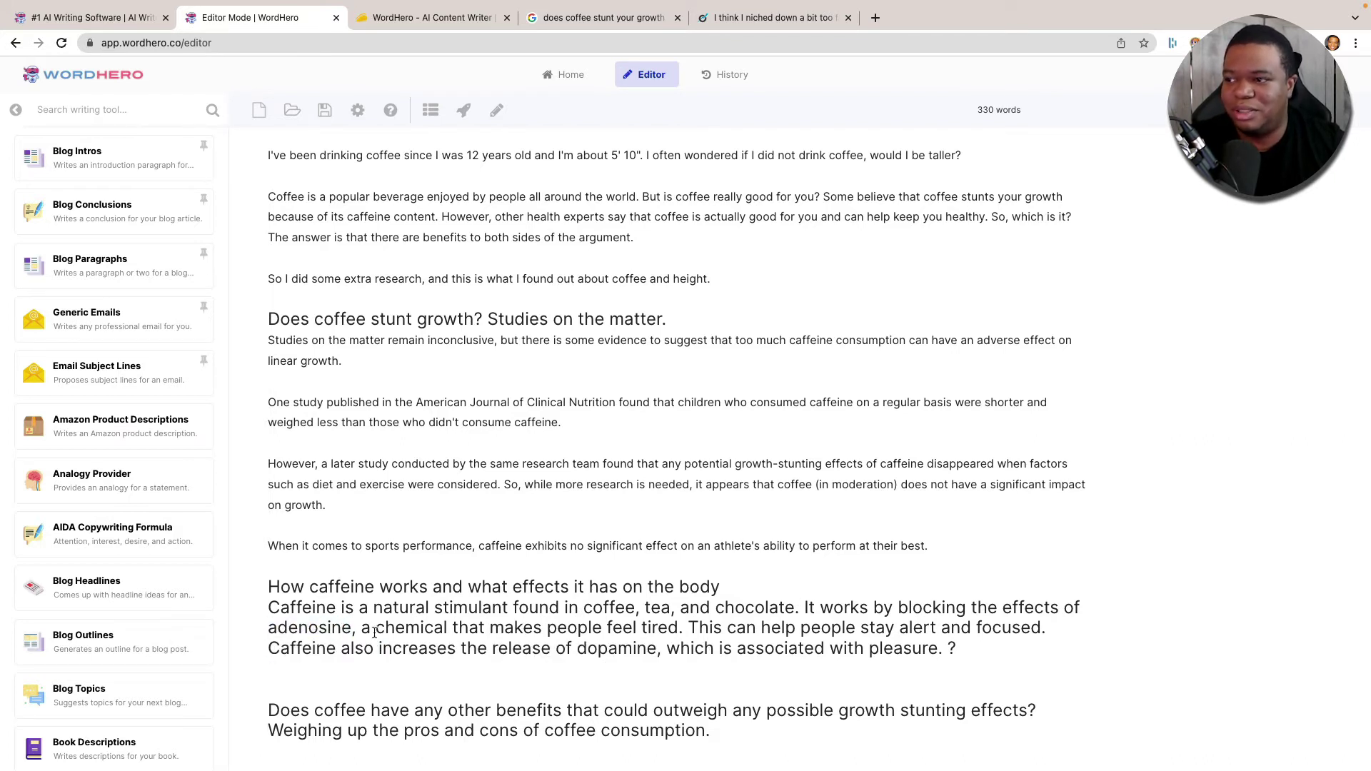
left_click_drag(364, 628, 690, 607)
left_click(683, 633)
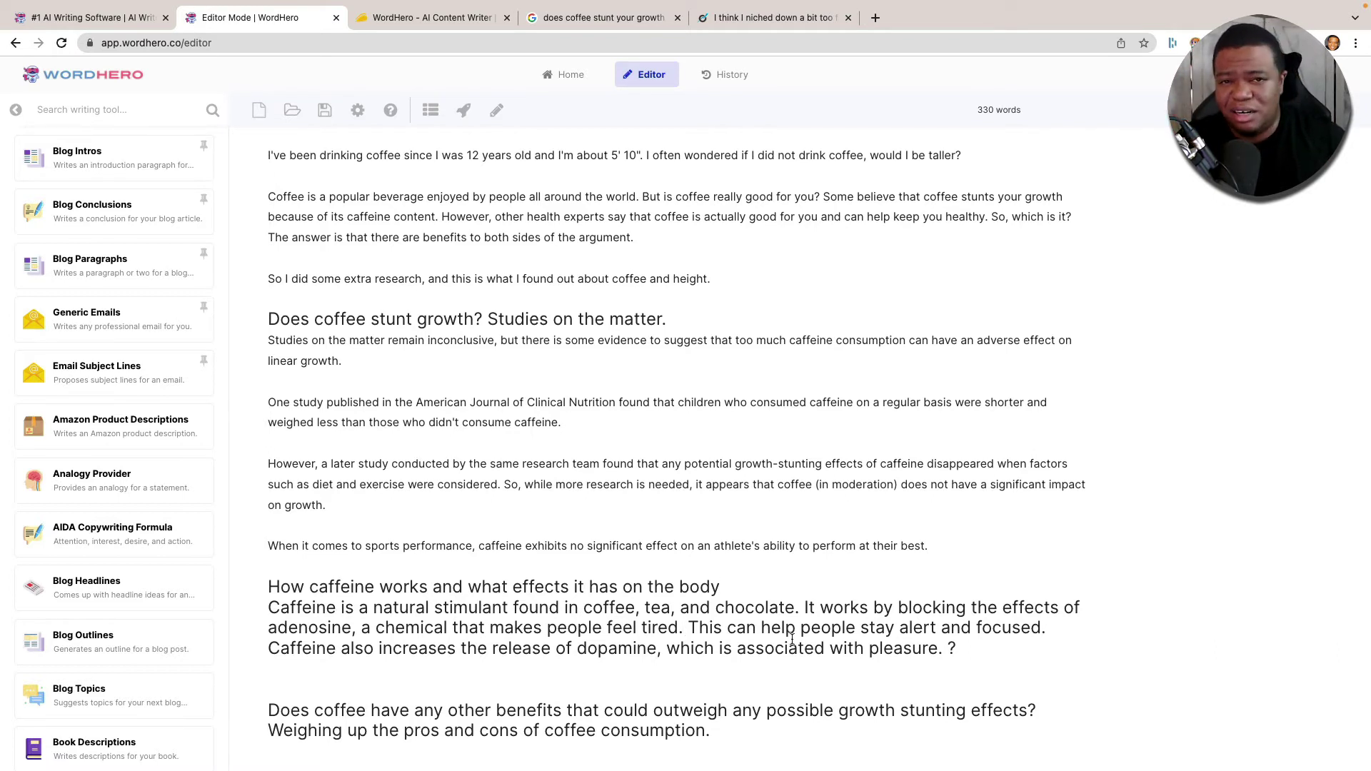
left_click(690, 622)
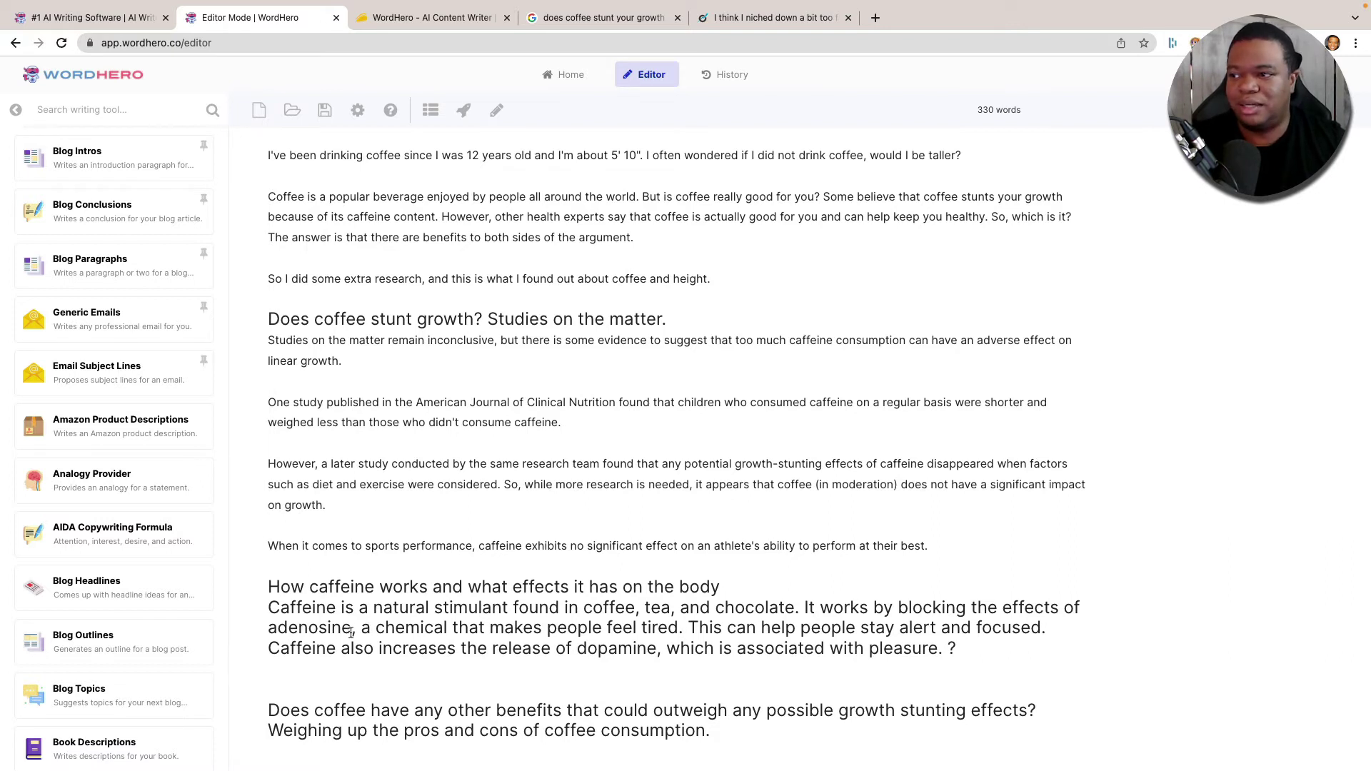
left_click(271, 629)
left_click_drag(271, 629, 421, 629)
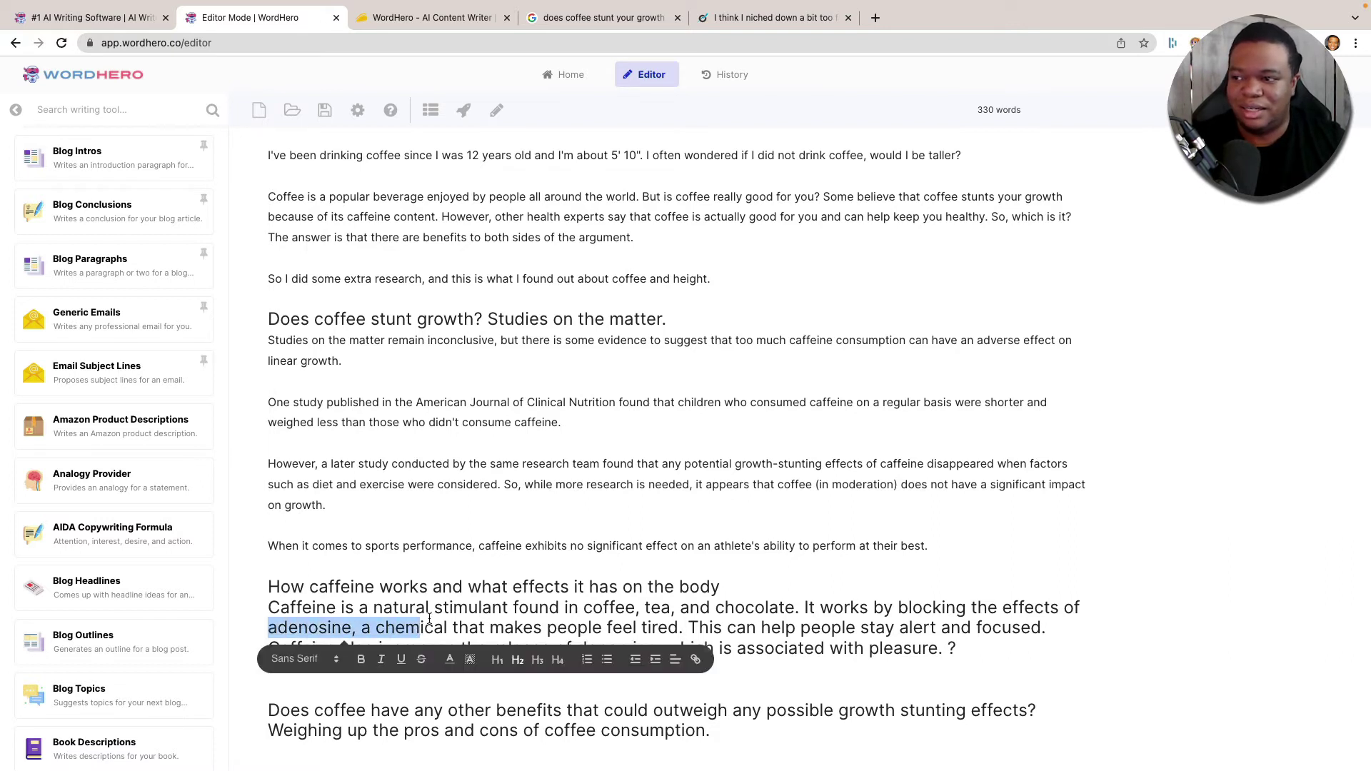
left_click(429, 621)
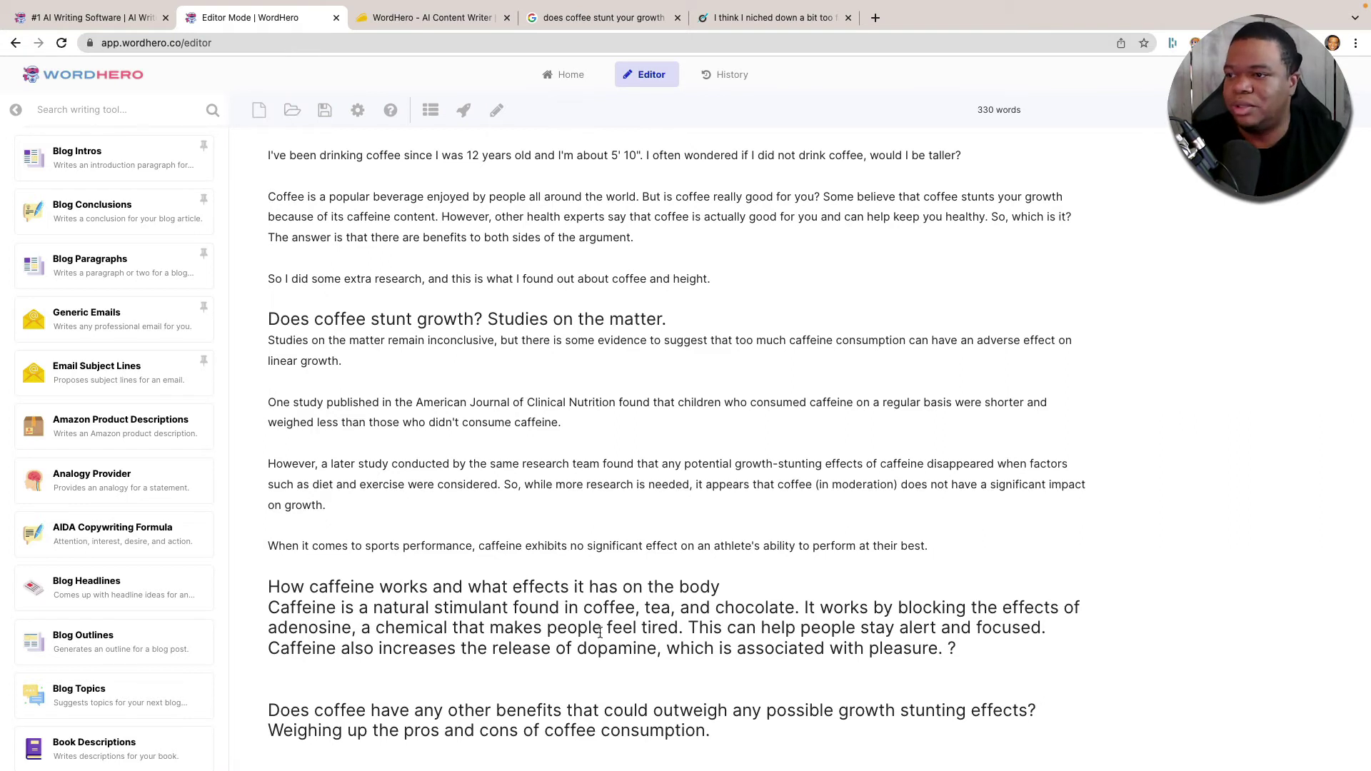
Convert the generated caffeine paragraph from heading style to body text
left_click_drag(981, 655, 247, 611)
left_click(685, 680)
left_click(713, 610)
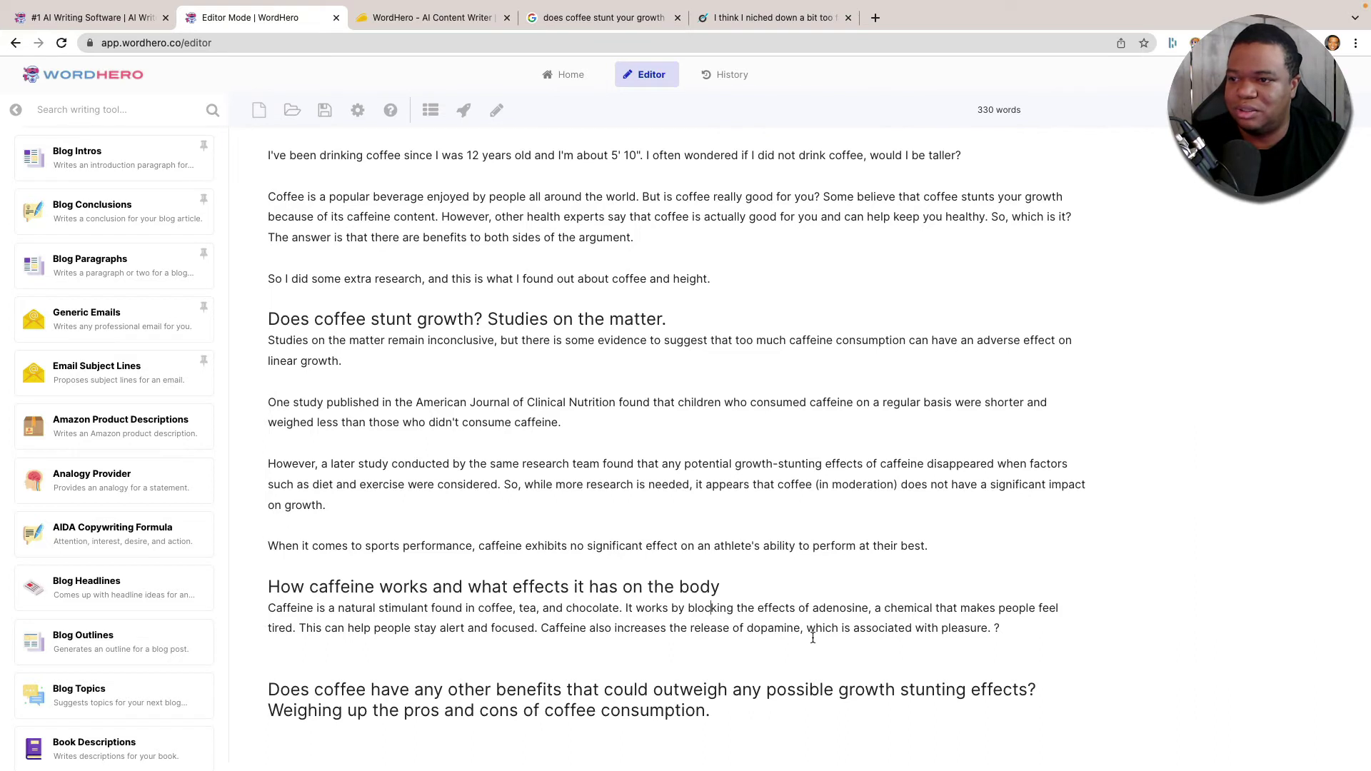
Delete the stray question mark after "pleasure." and generate a continuation with Write More in a new paragraph below it
left_click(998, 631)
key("BackSpace")
key("Return")
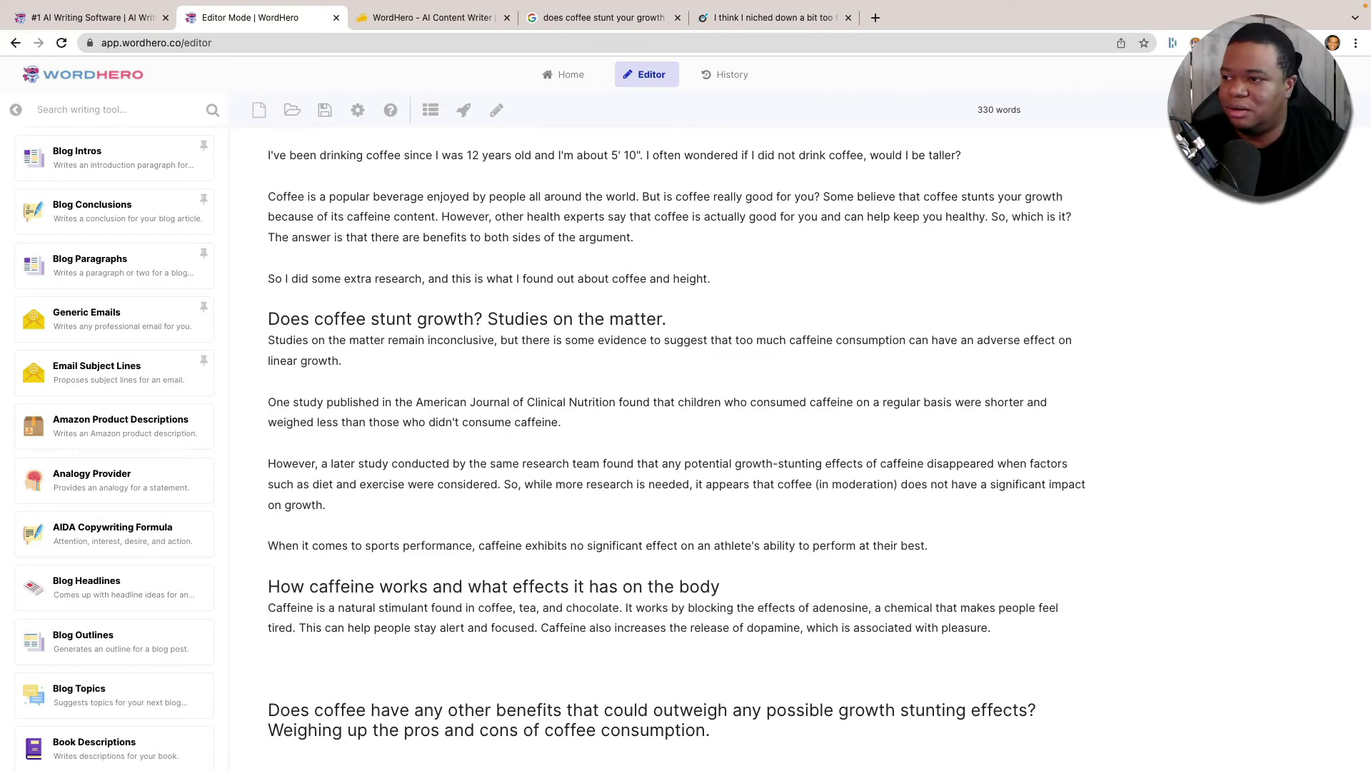
key("Return")
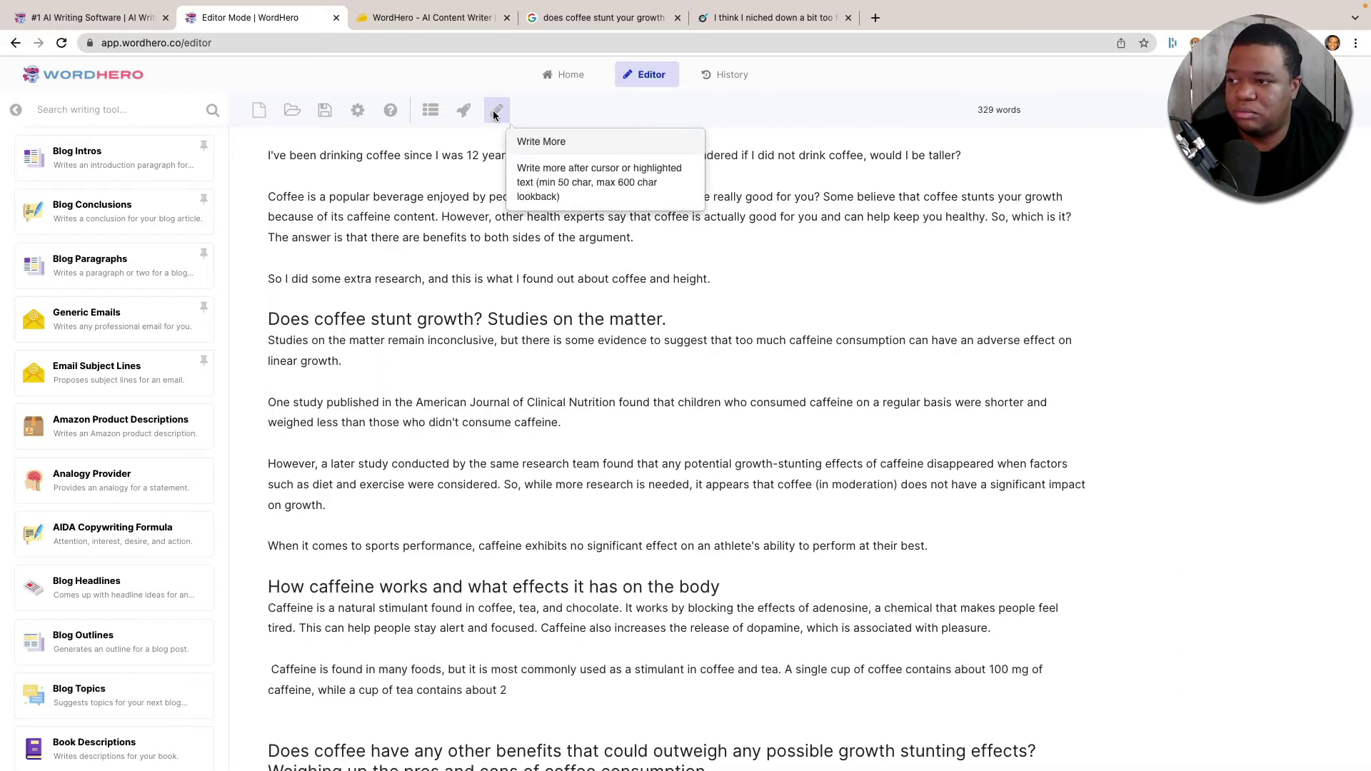
Delete "but it is most commonly used as a stimulant in coffee and tea." and the leading space of that paragraph
left_click(444, 671)
type(",")
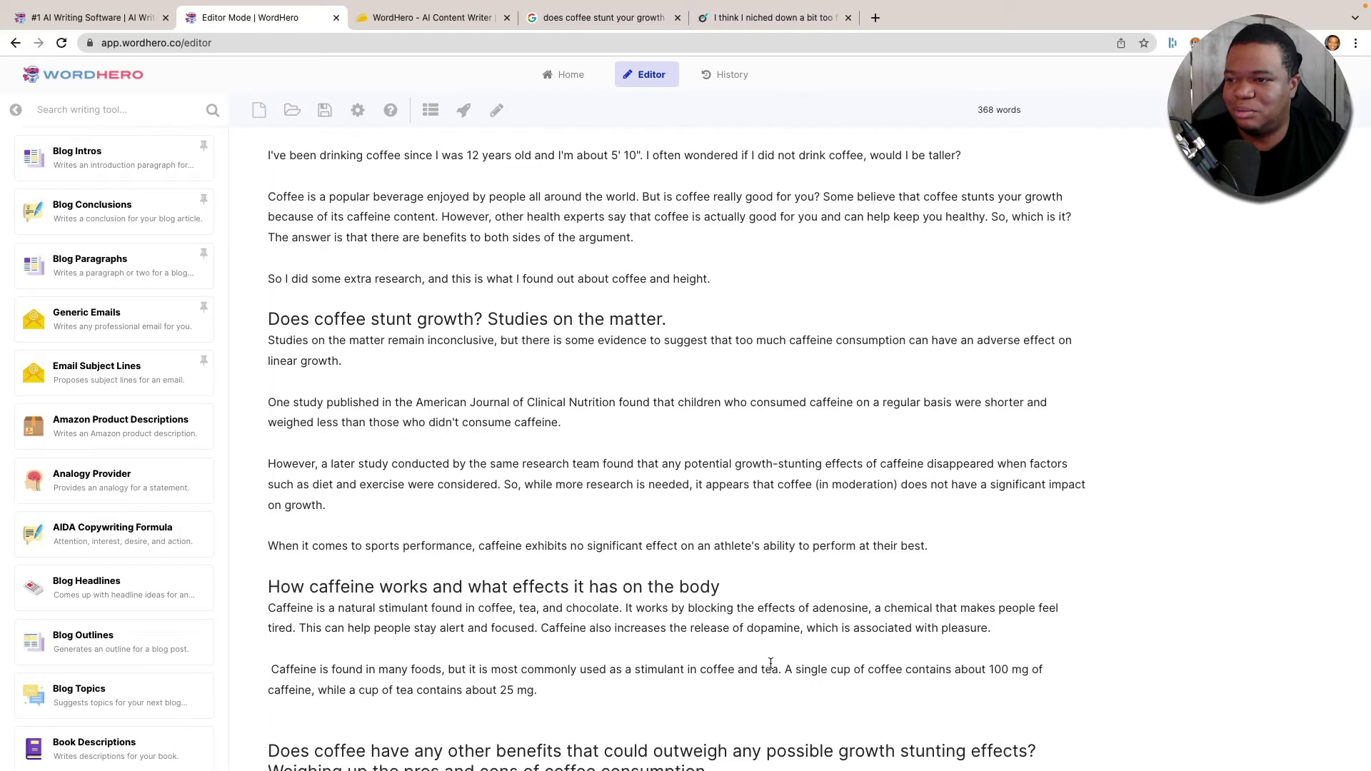
left_click_drag(781, 671, 444, 669)
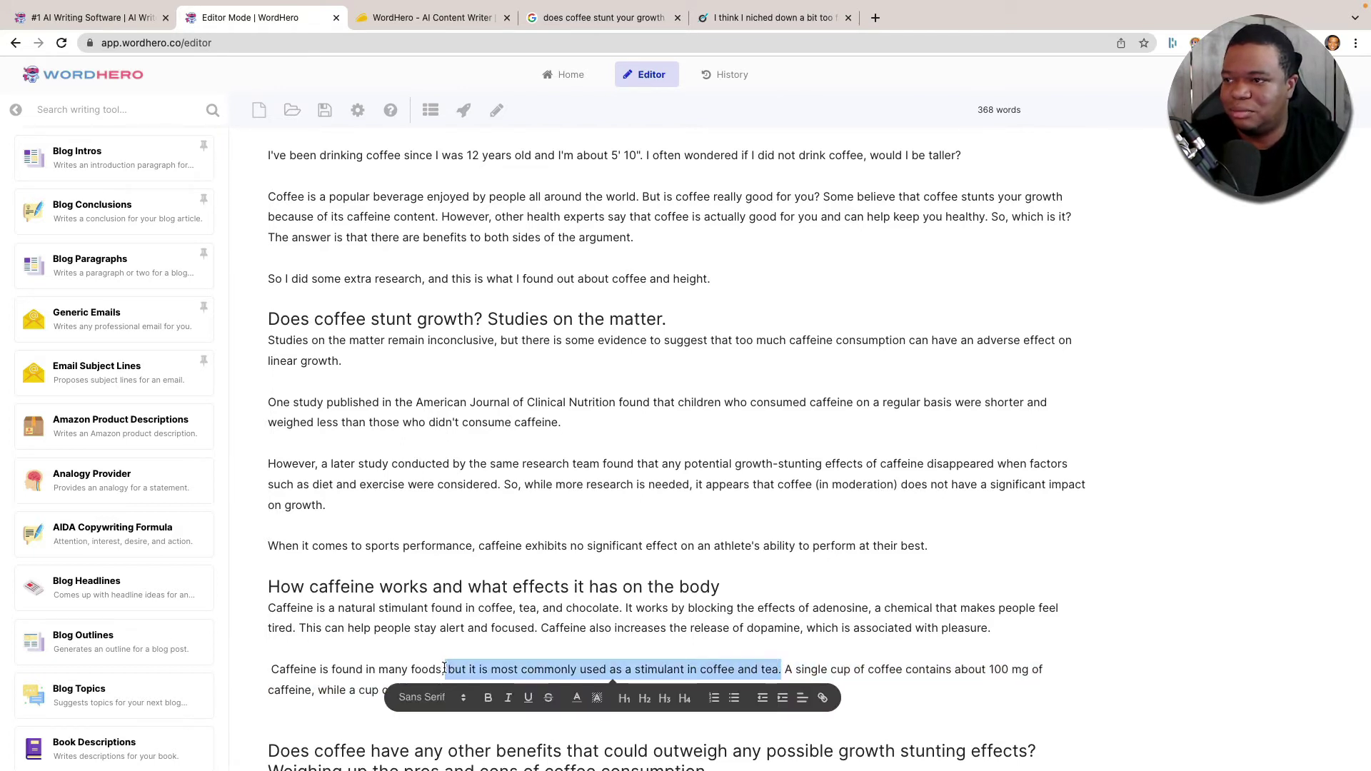
key("BackSpace")
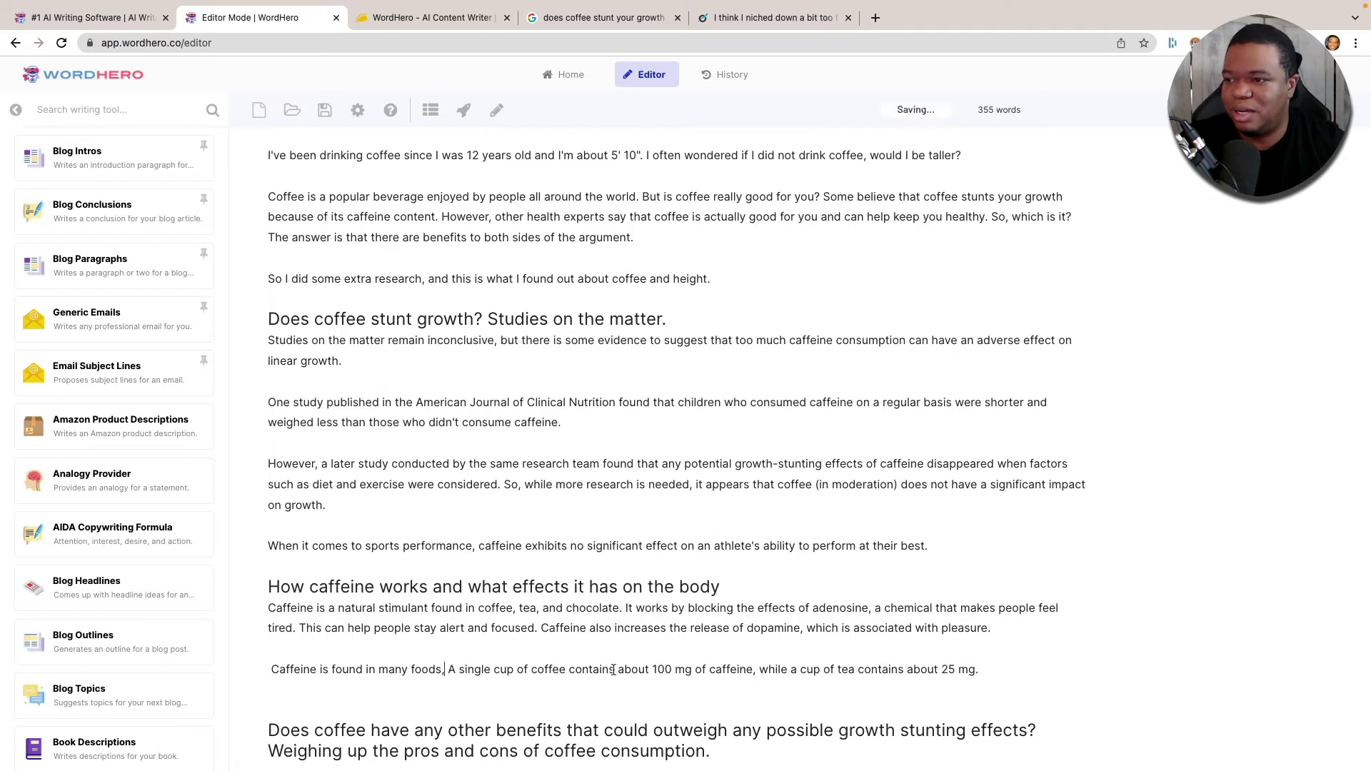
left_click(271, 669)
key("BackSpace")
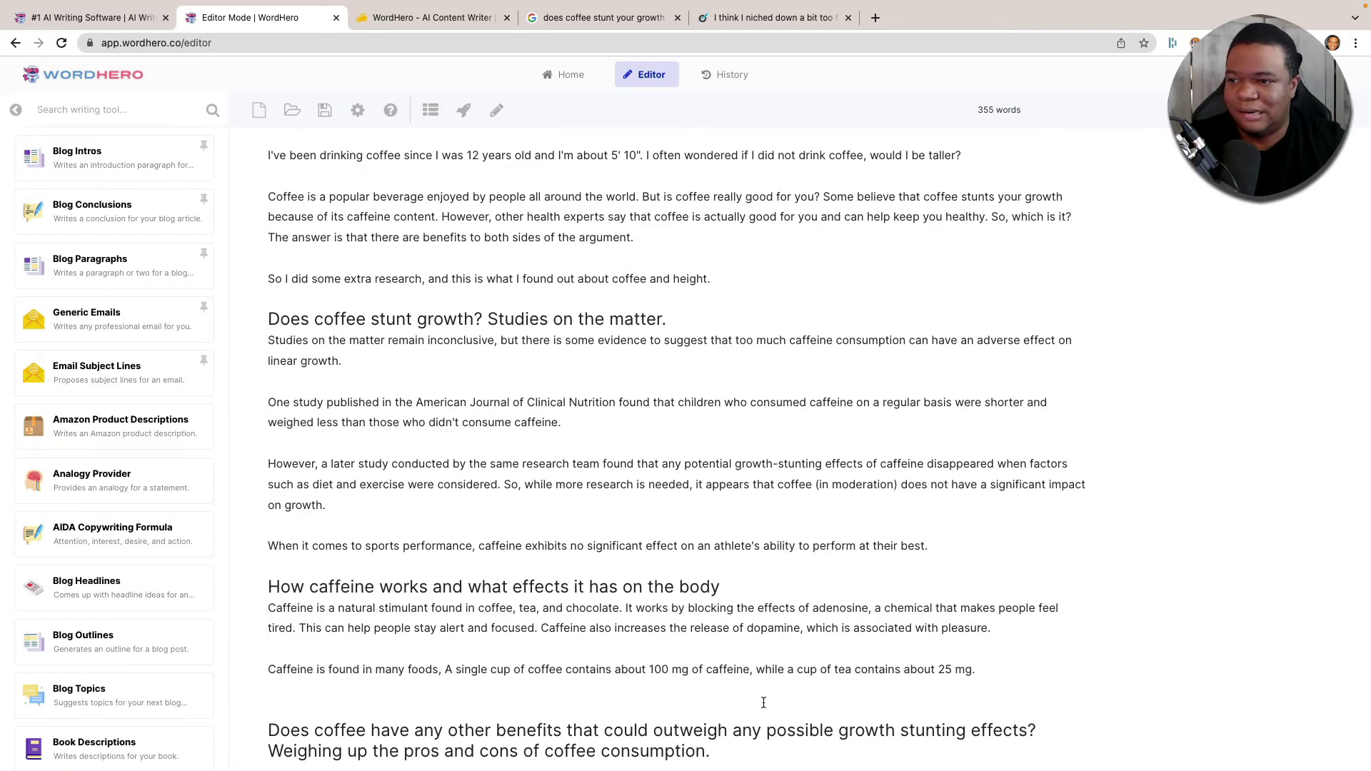
Extend the paragraph with Write More after the sentence ending in "25 mg."
left_click(980, 669)
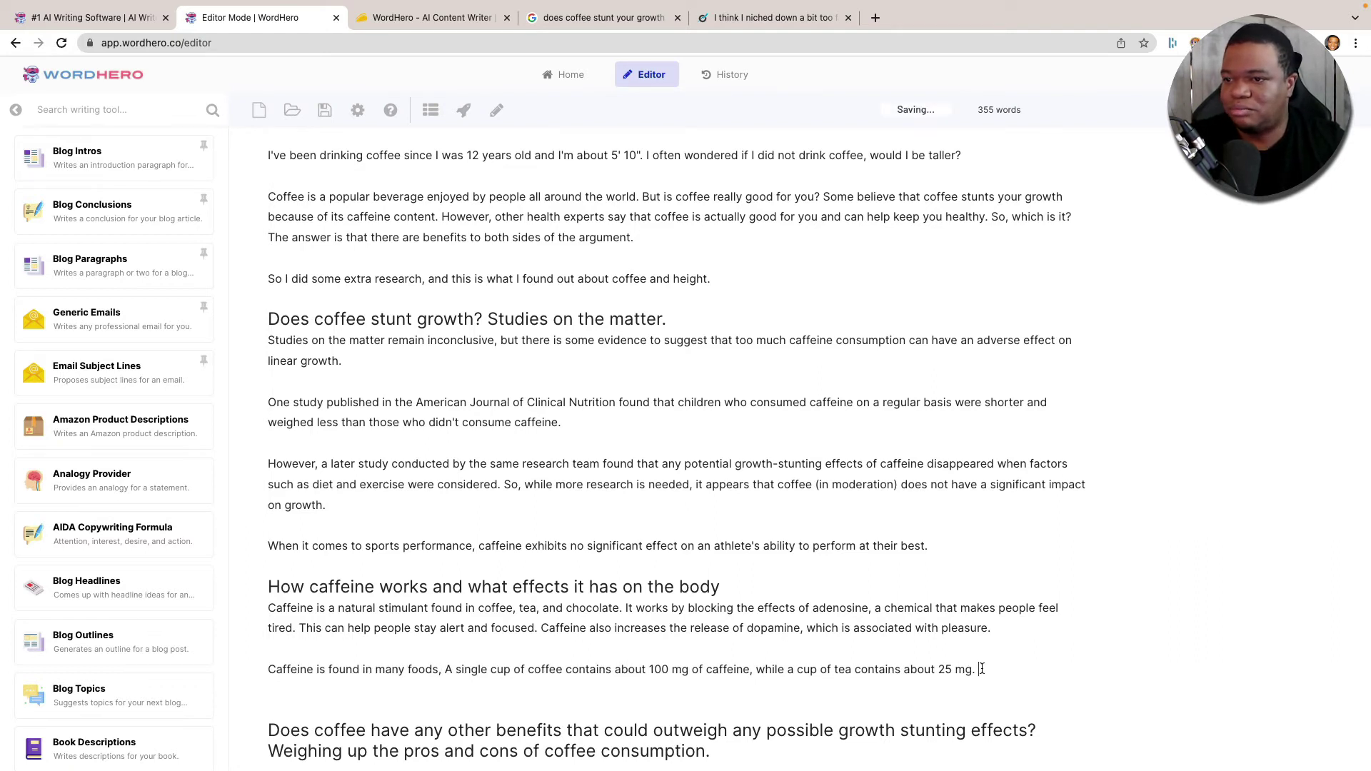
left_click(489, 113)
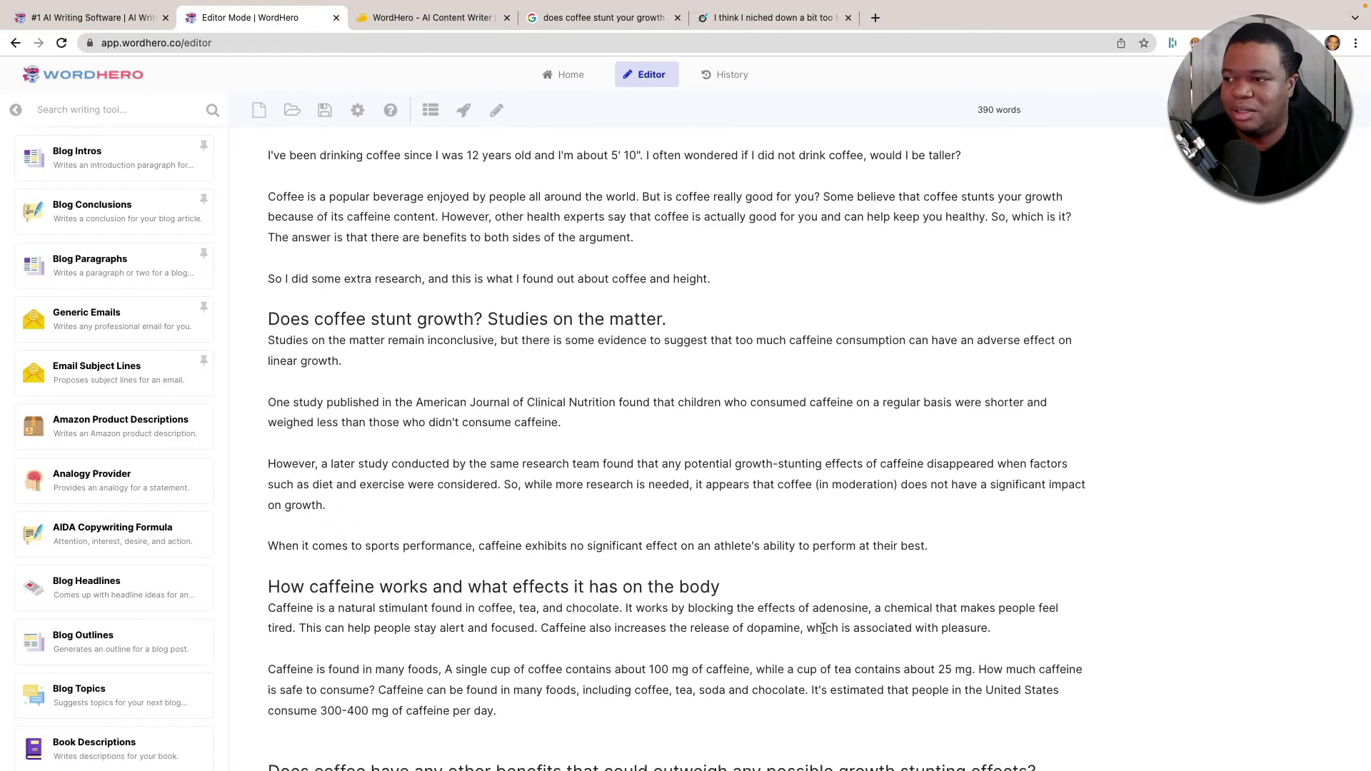
Put the question "How much caffeine is safe to consume?" on its own line, separate from the text around it
scroll(824, 629, "down", 3)
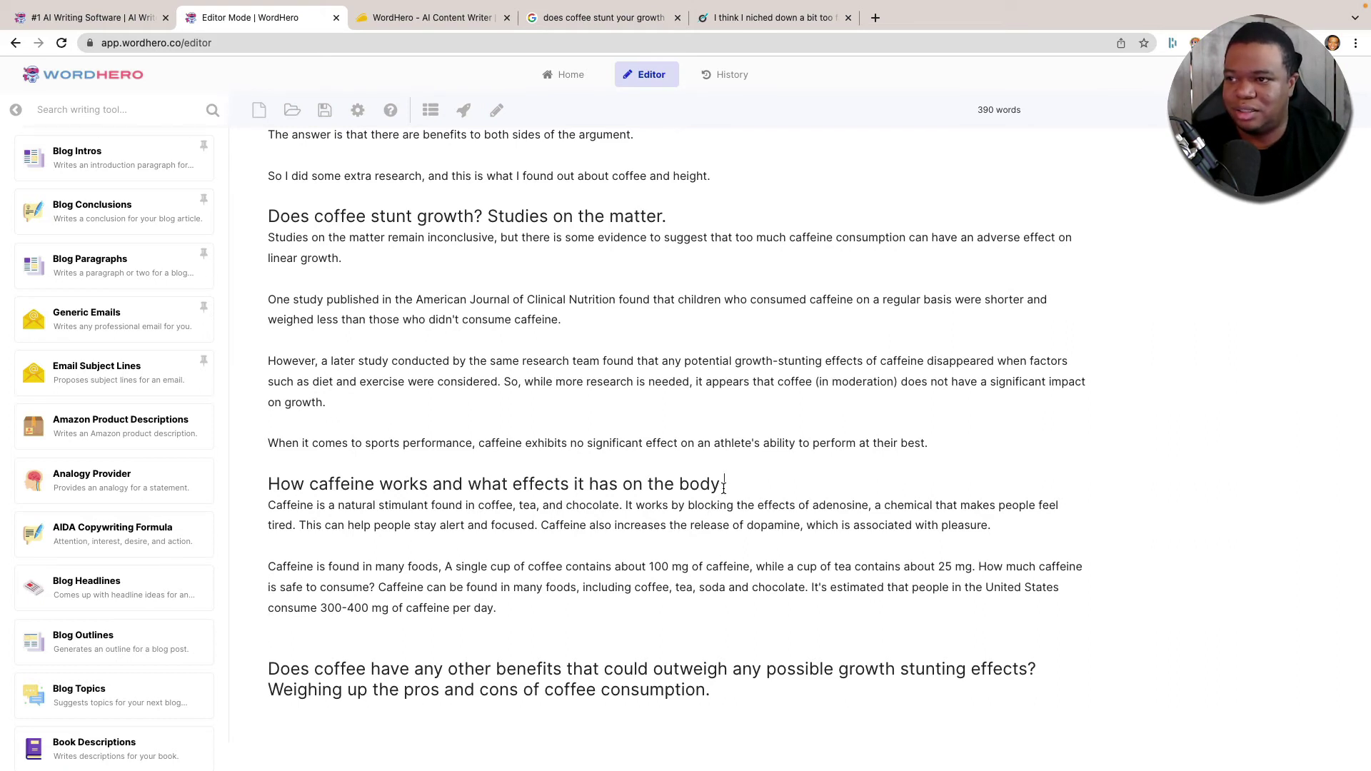
left_click(980, 566)
key("Return")
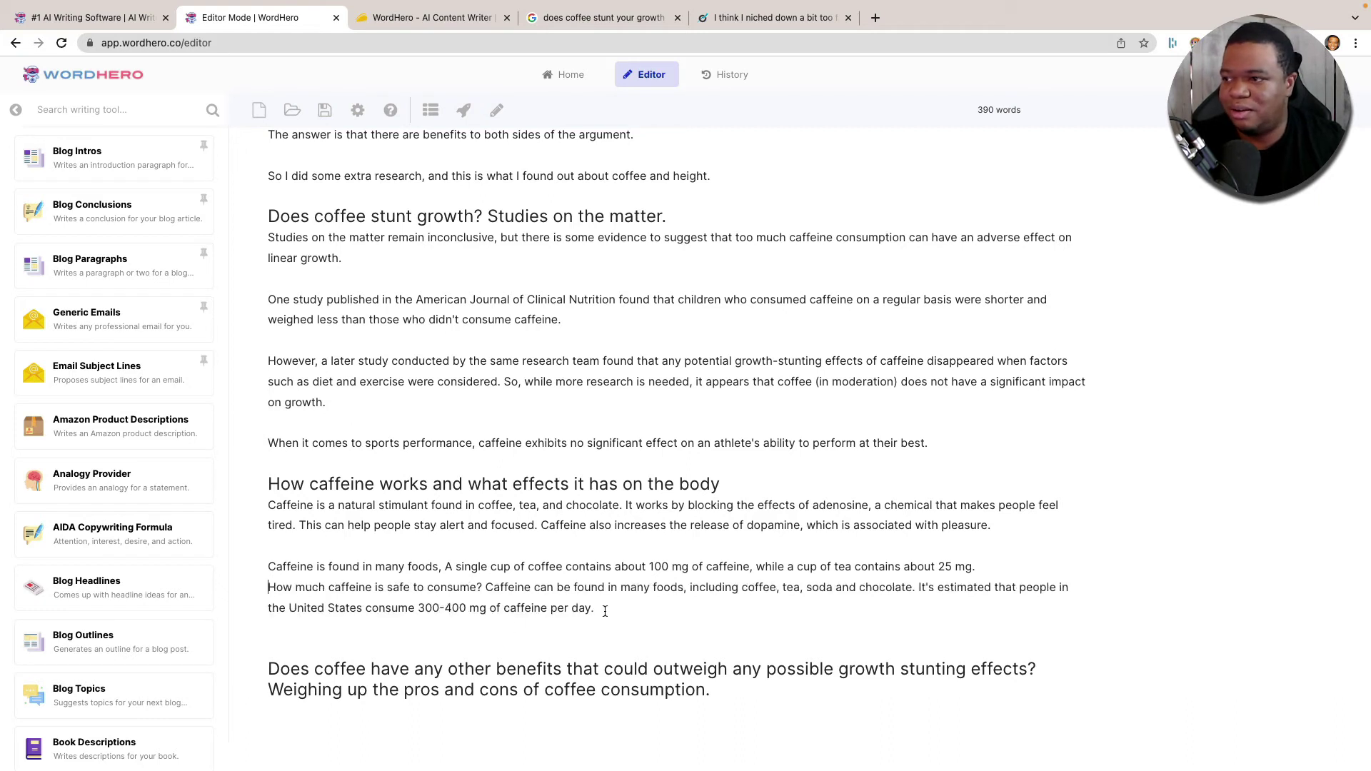
left_click_drag(484, 587, 268, 587)
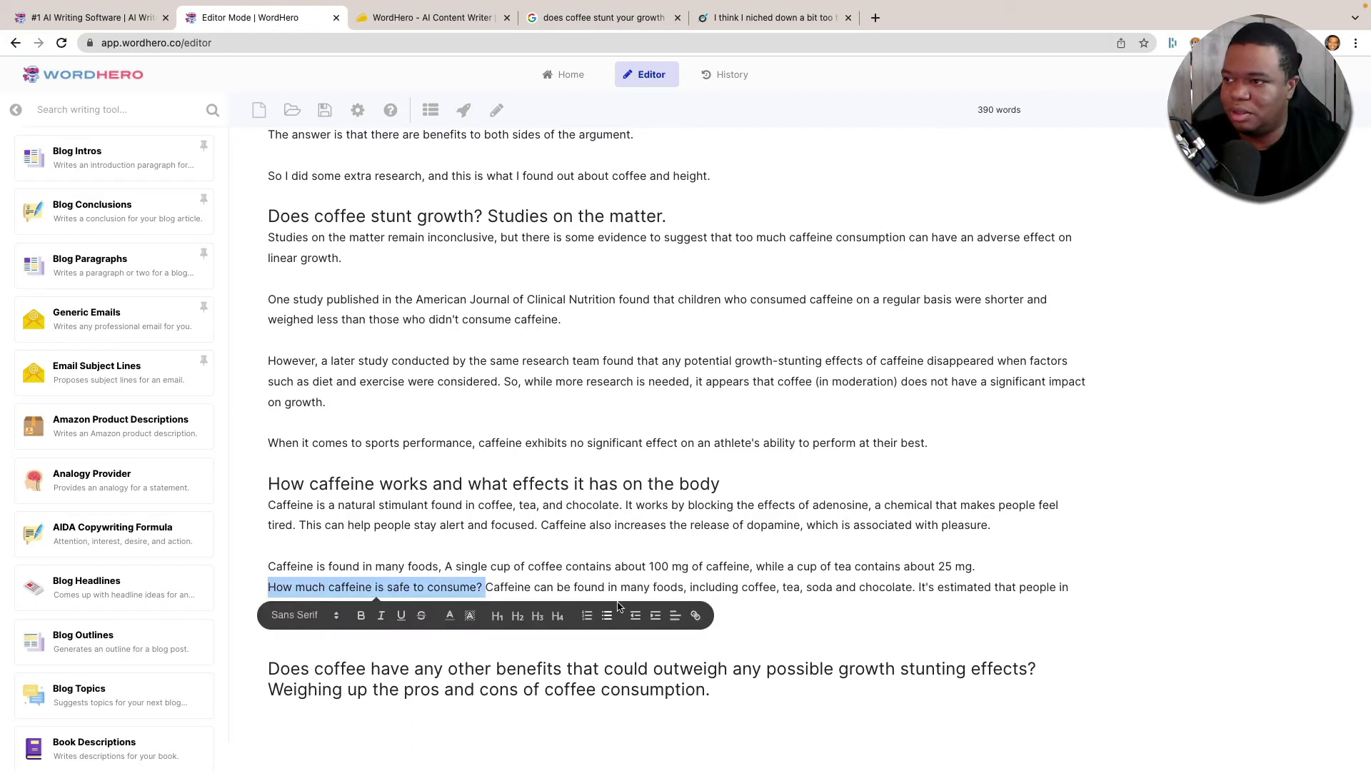
left_click(628, 554)
left_click(487, 588)
key("Return")
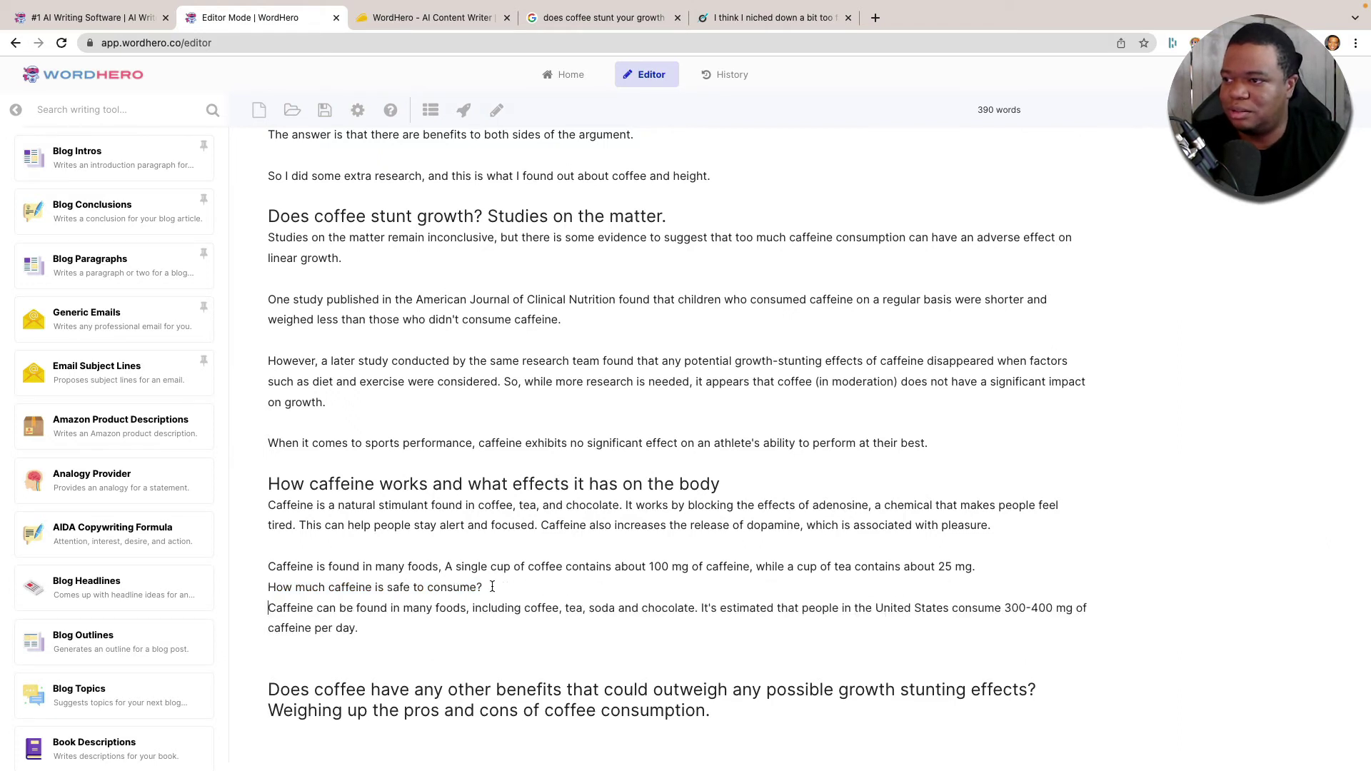
Format "How much caffeine is safe to consume?" as a Heading 3 and insert a blank line above it
left_click_drag(485, 587, 257, 587)
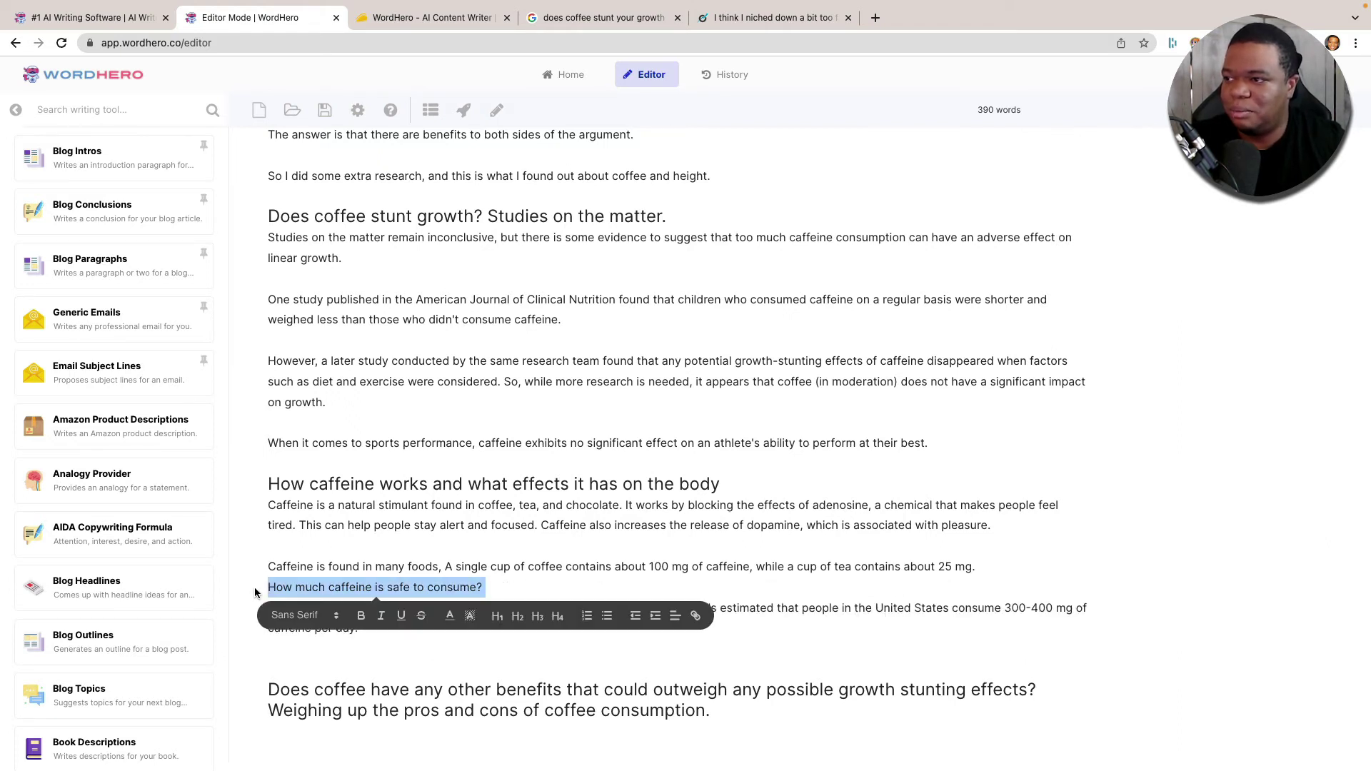
left_click(537, 615)
left_click(564, 568)
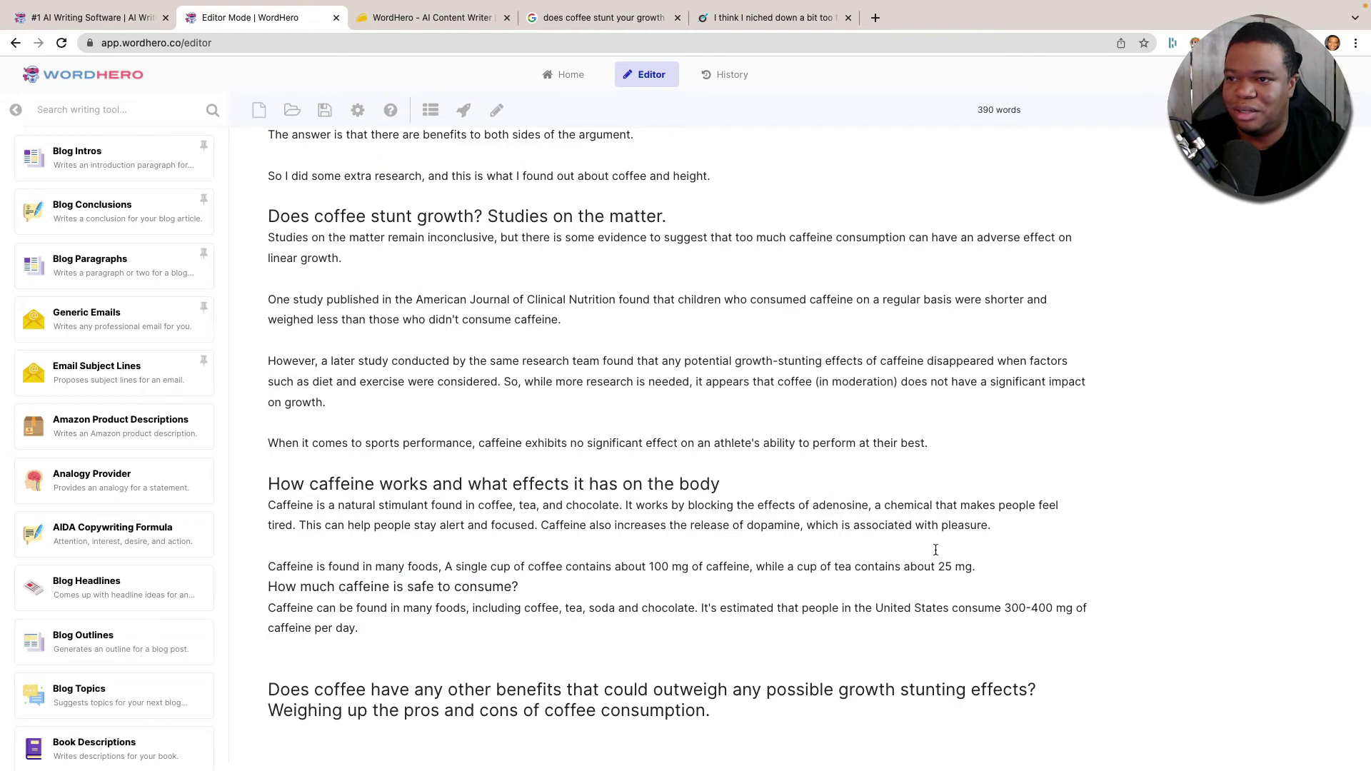
left_click(1009, 557)
key("Return")
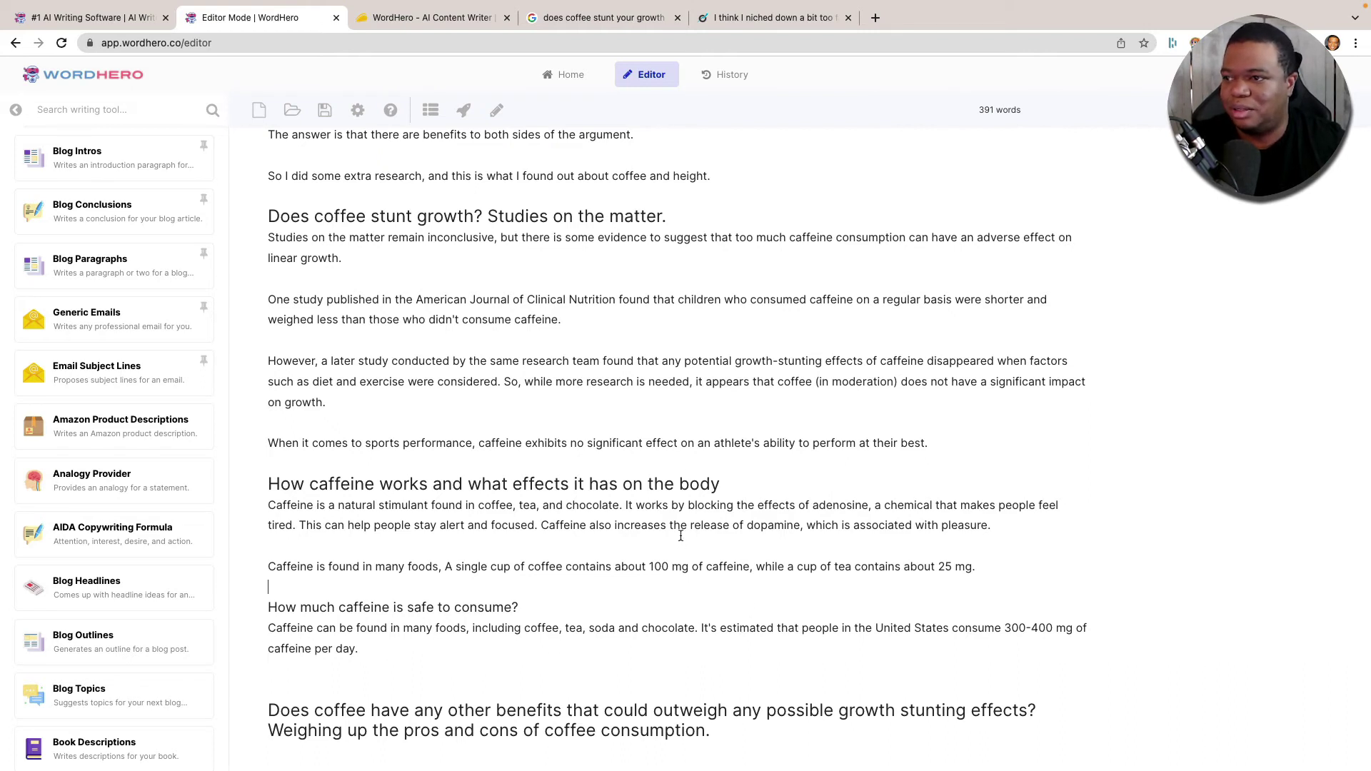
Delete the sentence listing foods that contain caffeine and continue the sentence about daily intake in the United States with Write More
left_click_drag(700, 628, 255, 629)
key("BackSpace")
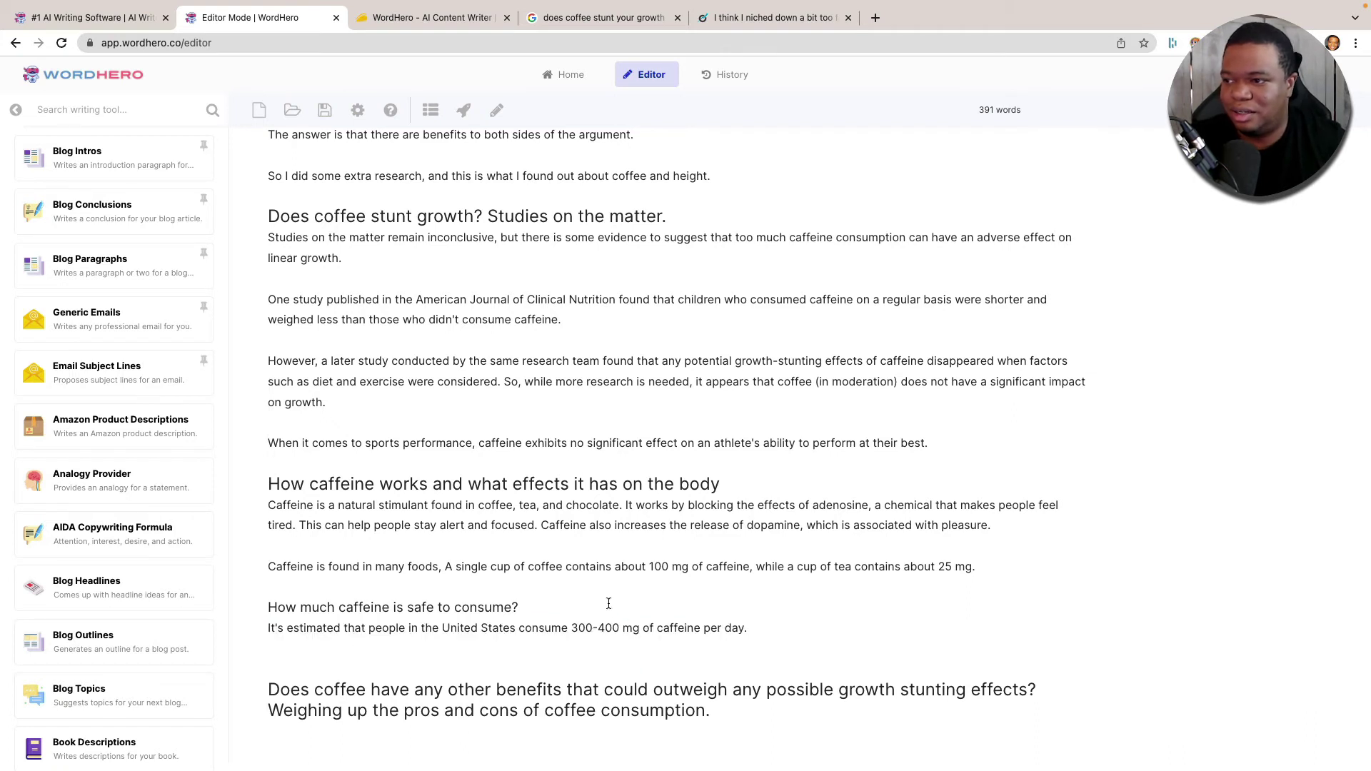
left_click_drag(651, 628, 749, 628)
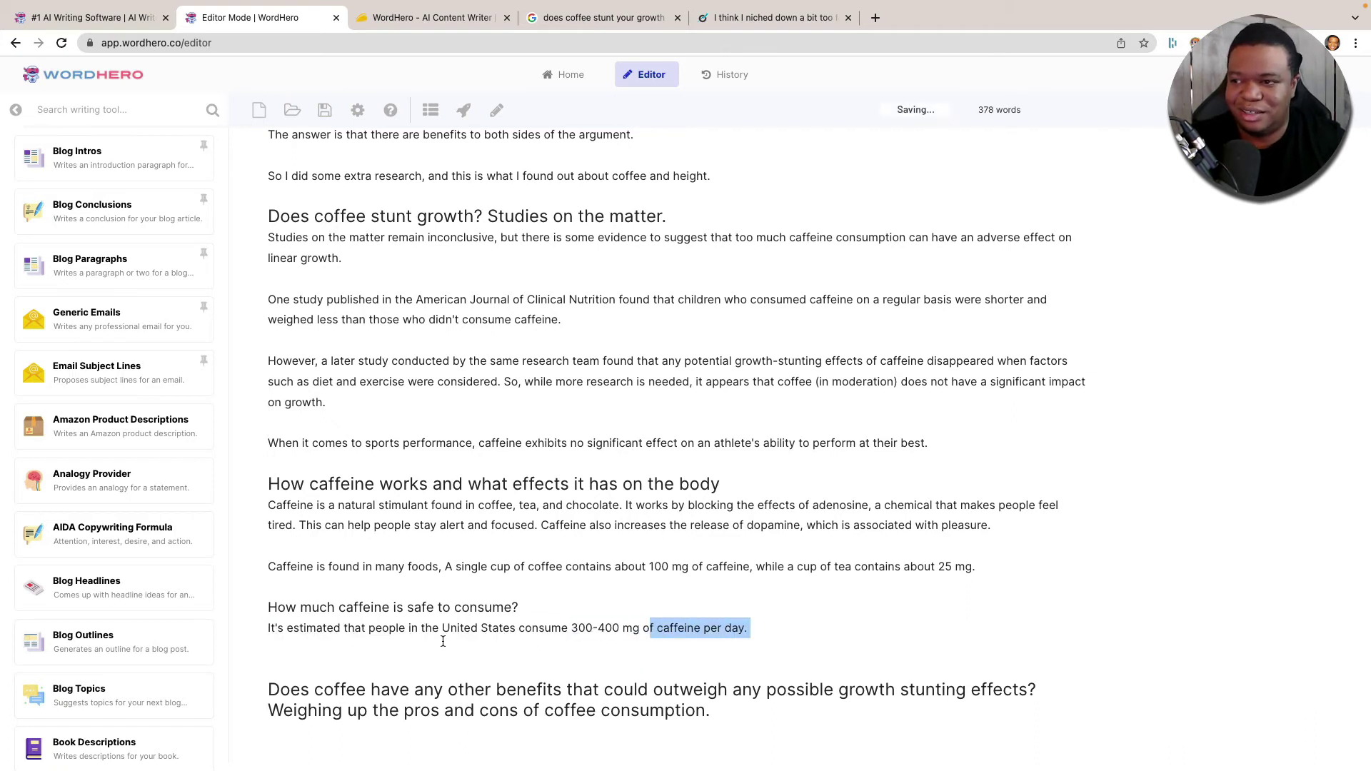
left_click_drag(442, 641, 422, 630)
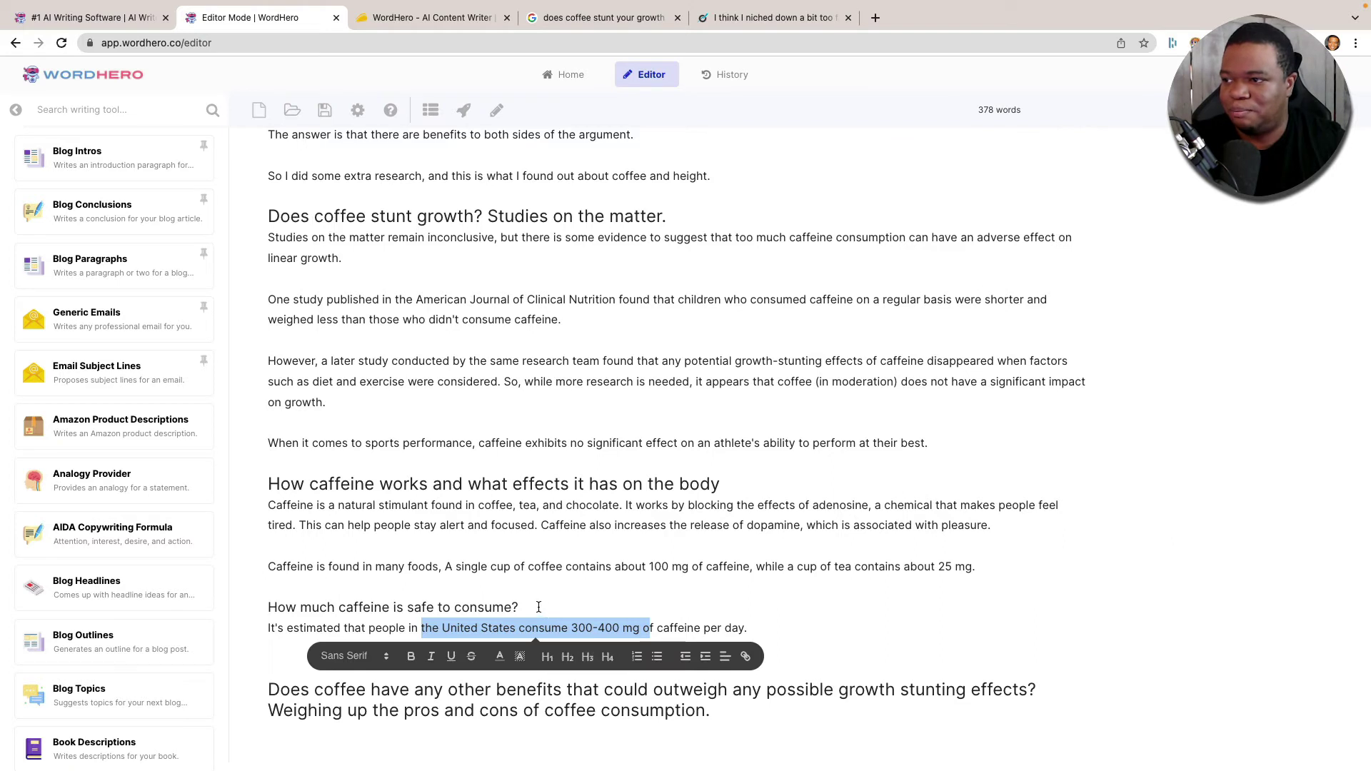
left_click(561, 613)
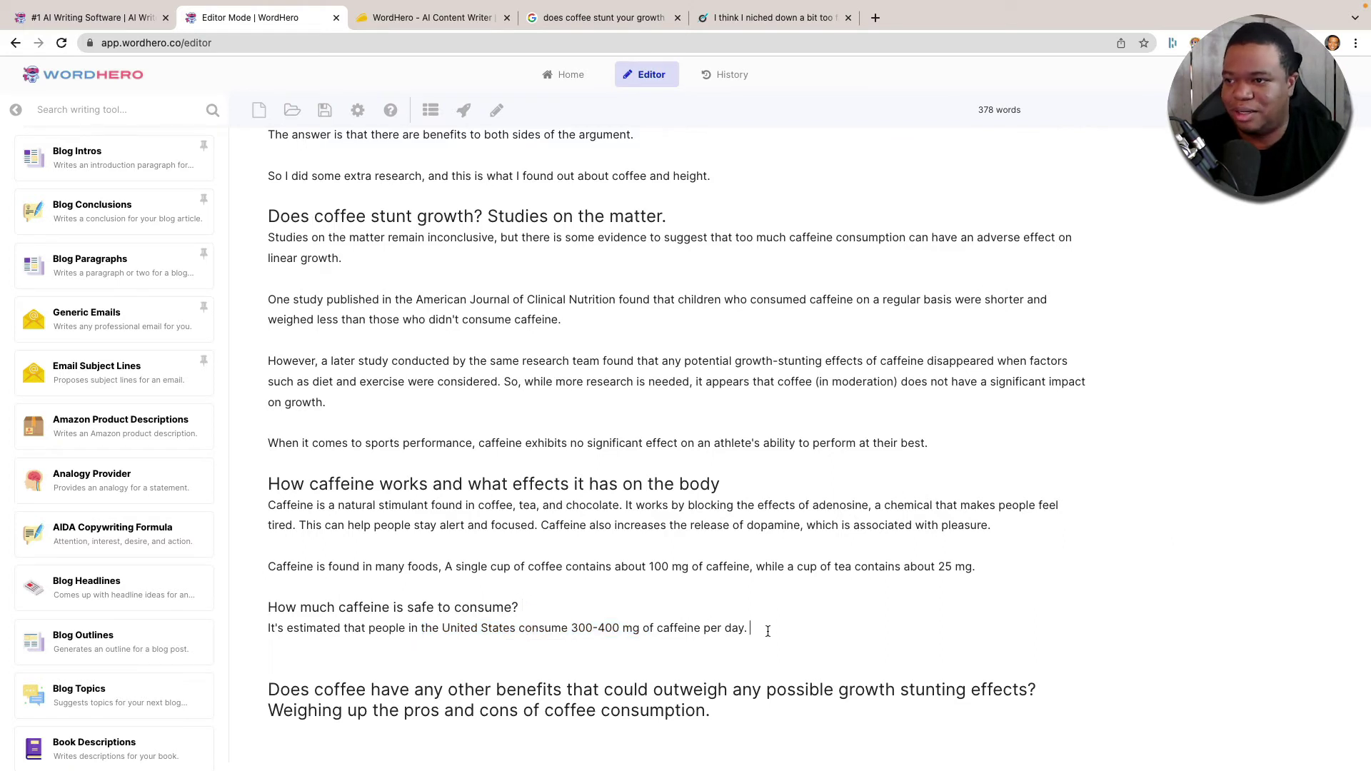
left_click(497, 112)
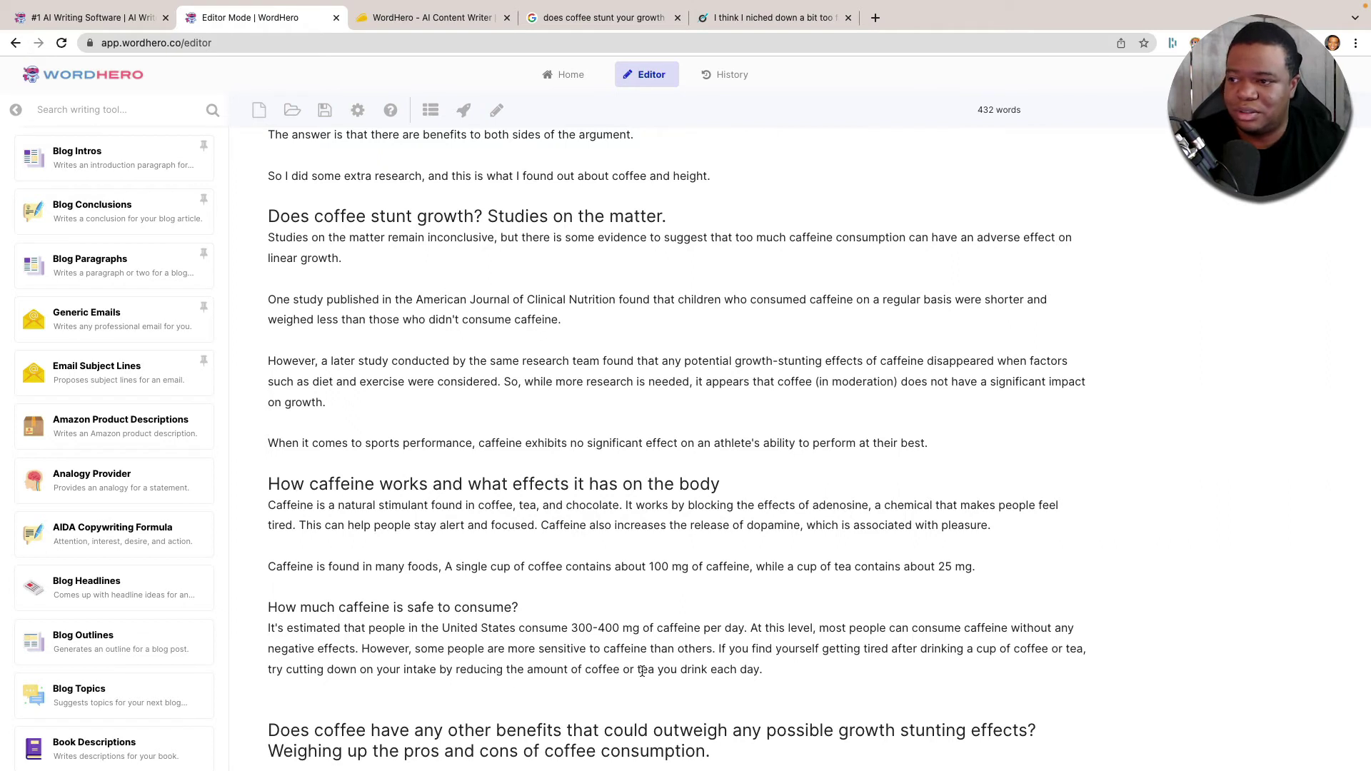
Generate another paragraph with Write More below the advice on reducing coffee or tea intake
left_click(772, 666)
key("Return")
key("Return")
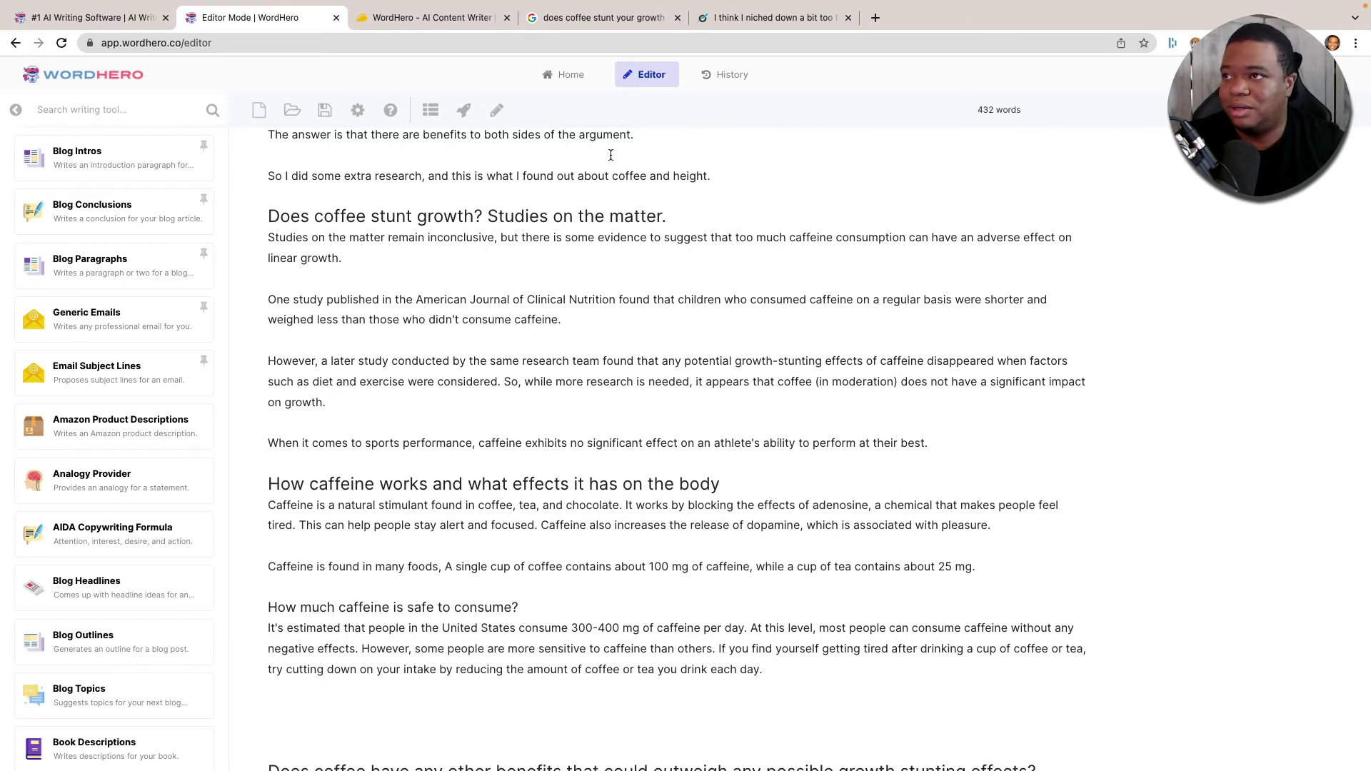
left_click(497, 110)
scroll(640, 288, "down", 1)
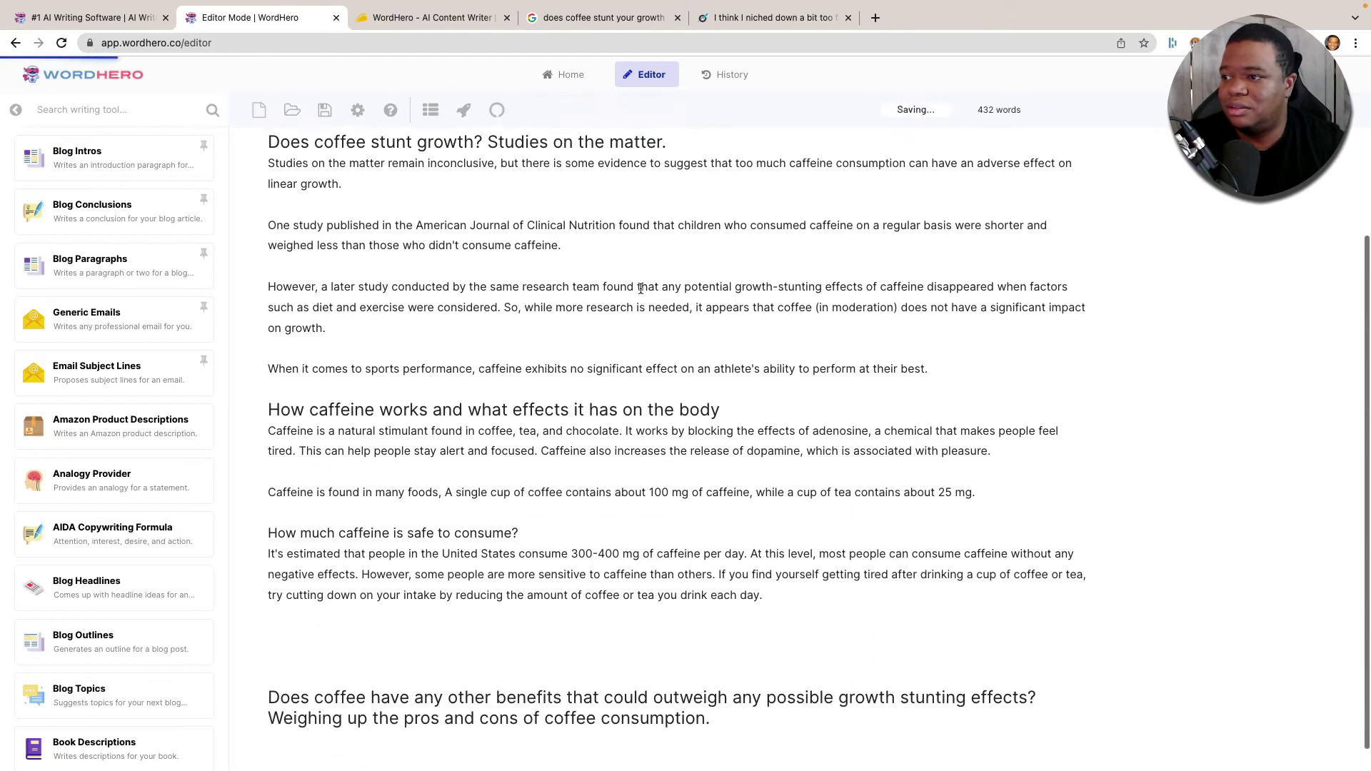
scroll(640, 289, "down", 1)
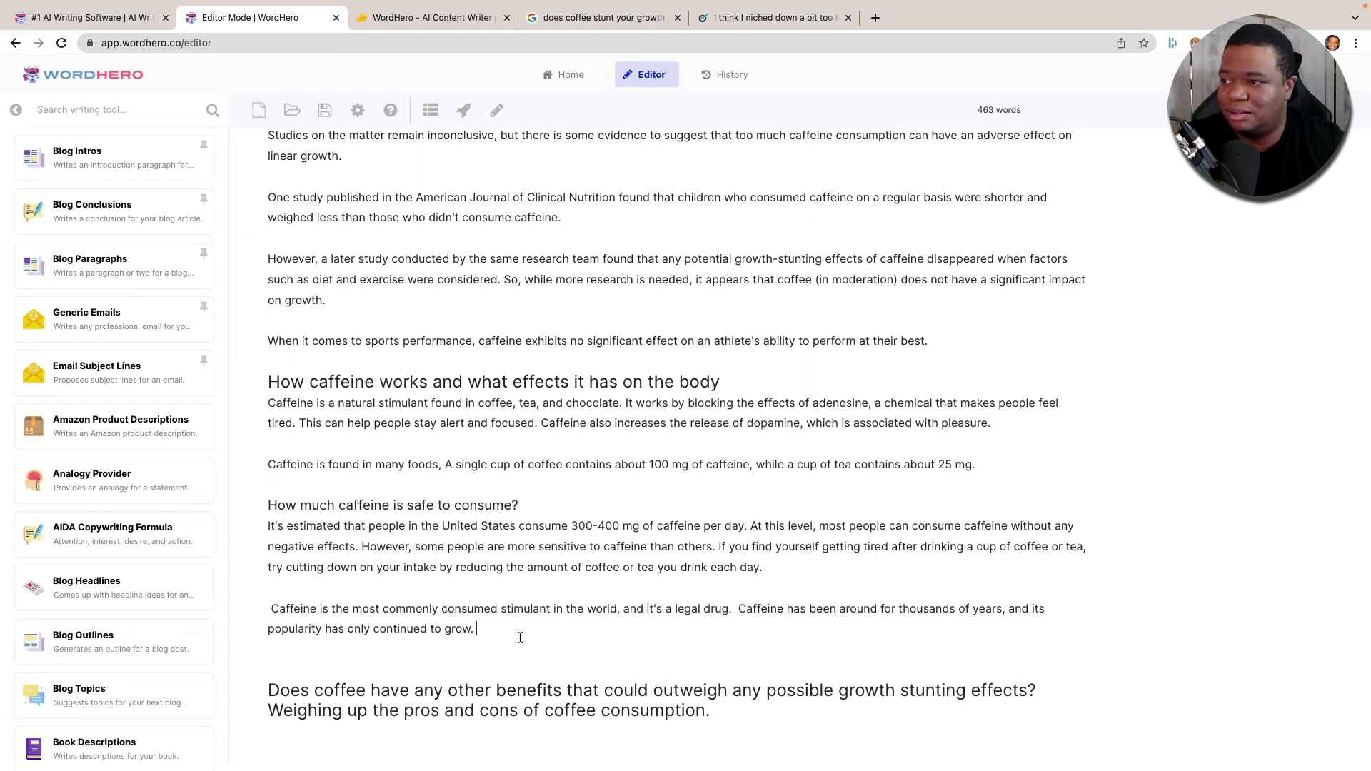
key("Return")
key("Return")
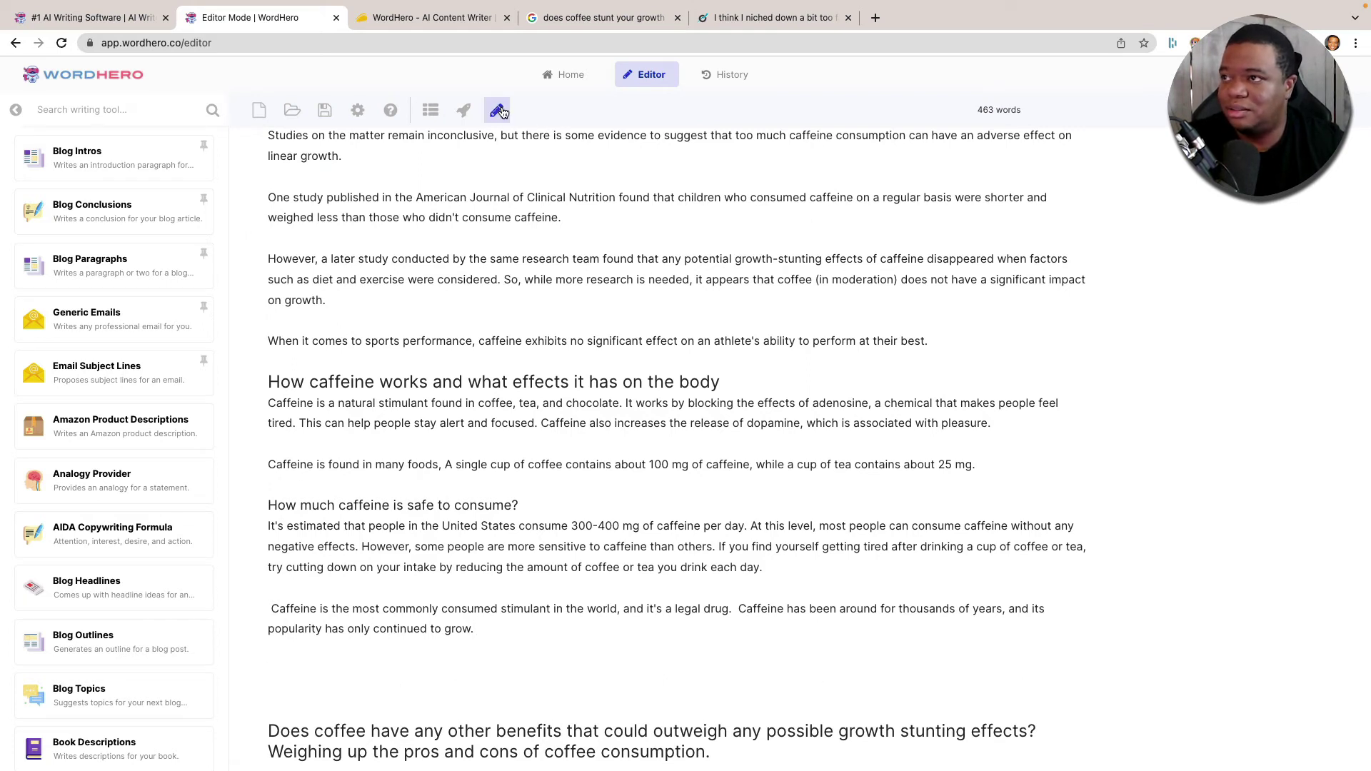
key("BackSpace")
key("BackSpace")
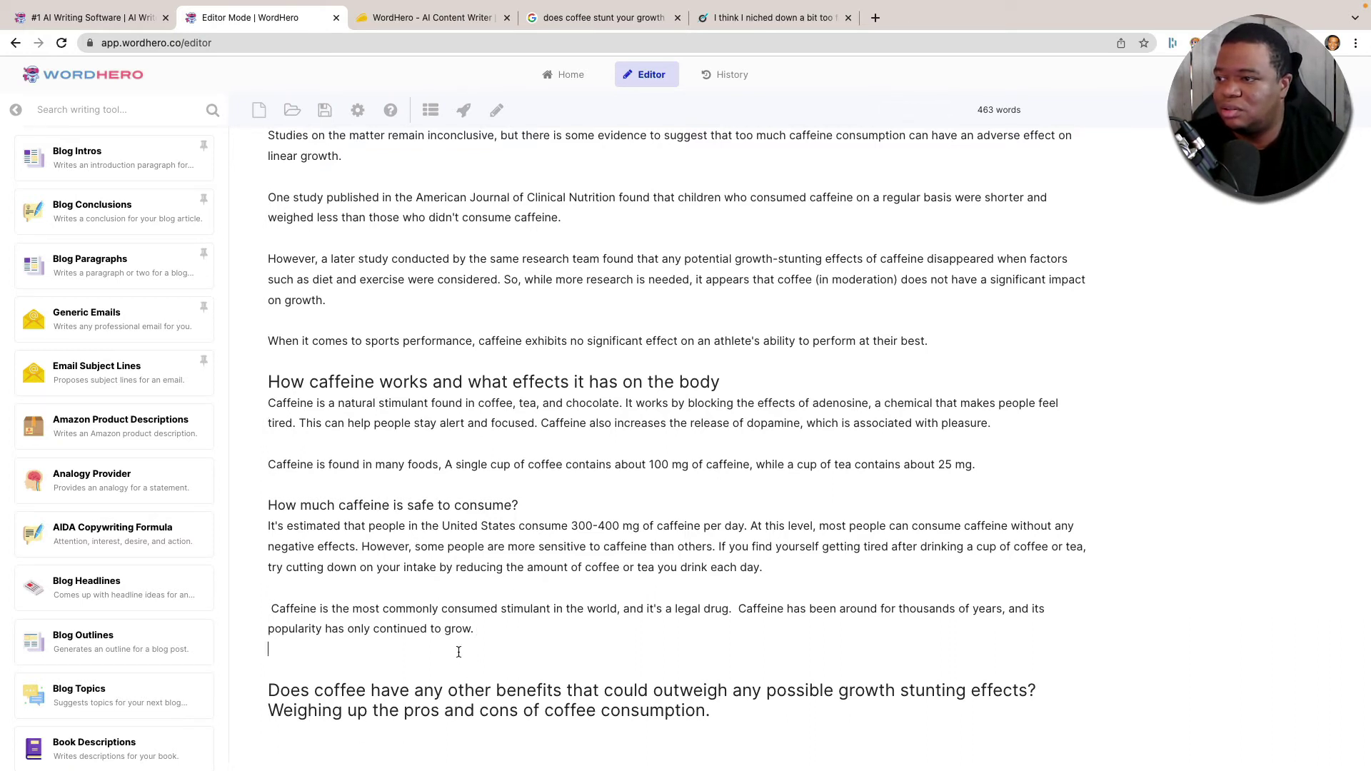
Remove the extra blank line above the coffee benefits heading and put "Weighing up the pros and cons of coffee consumption." on its own line, separated by blank lines
key("Delete")
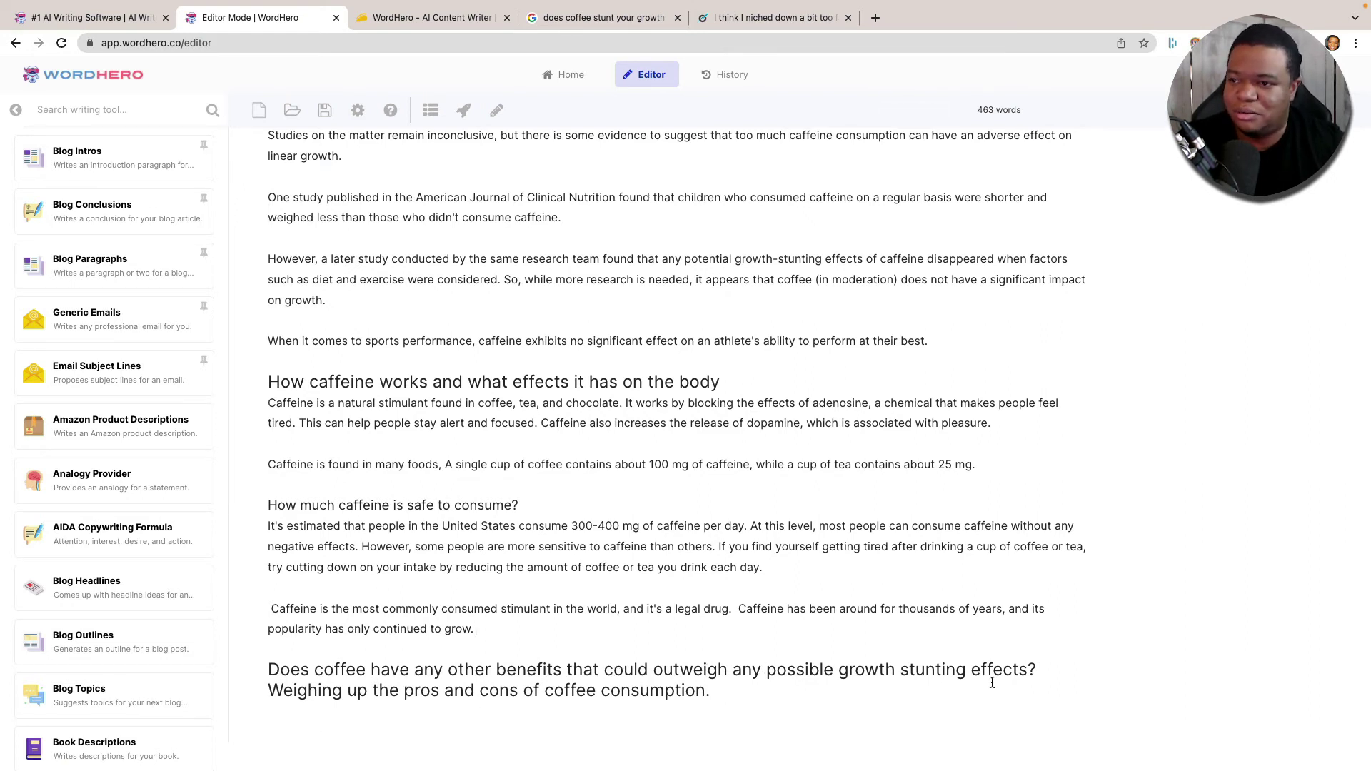
key("Return")
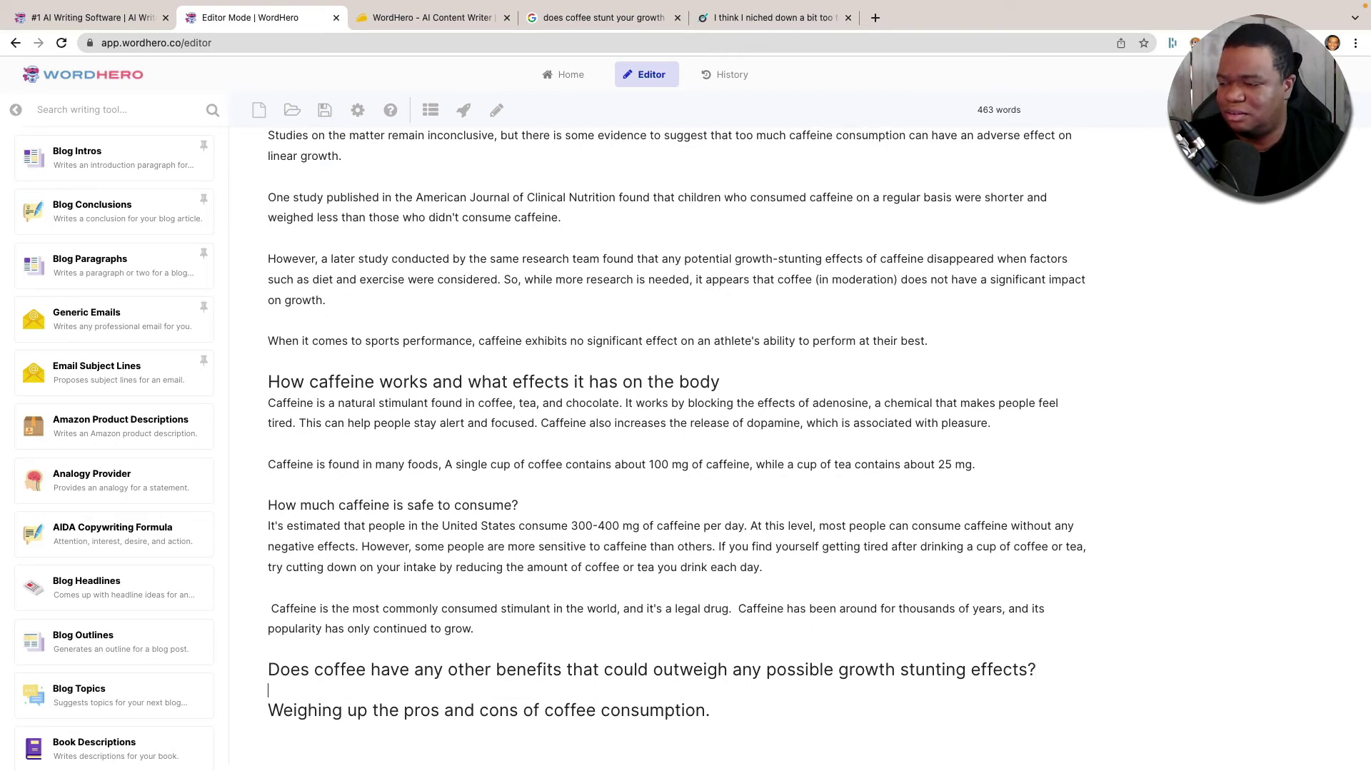
key("Return")
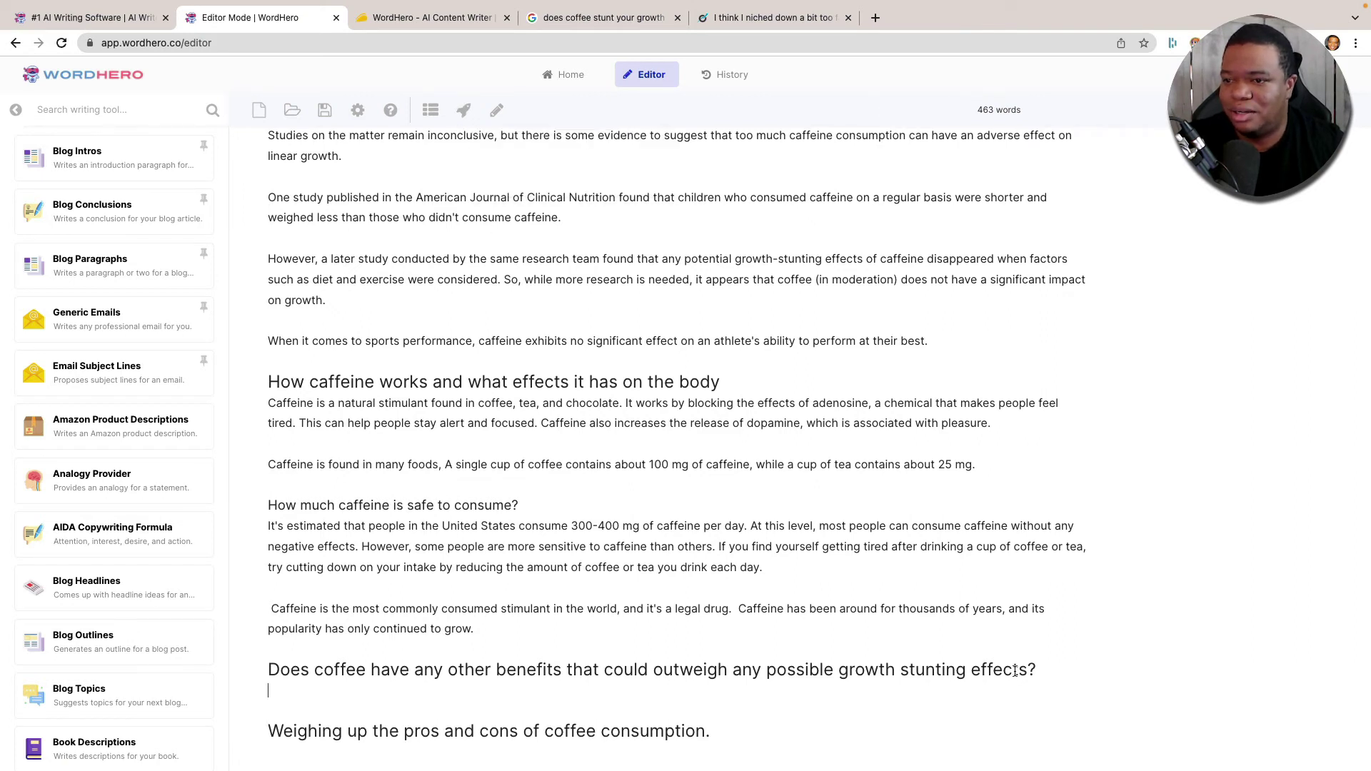
Generate AI text from the heading "Does coffee have any other benefits that could outweigh any possible growth stunting effects"
left_click_drag(1028, 669, 266, 669)
scroll(484, 526, "down", 1)
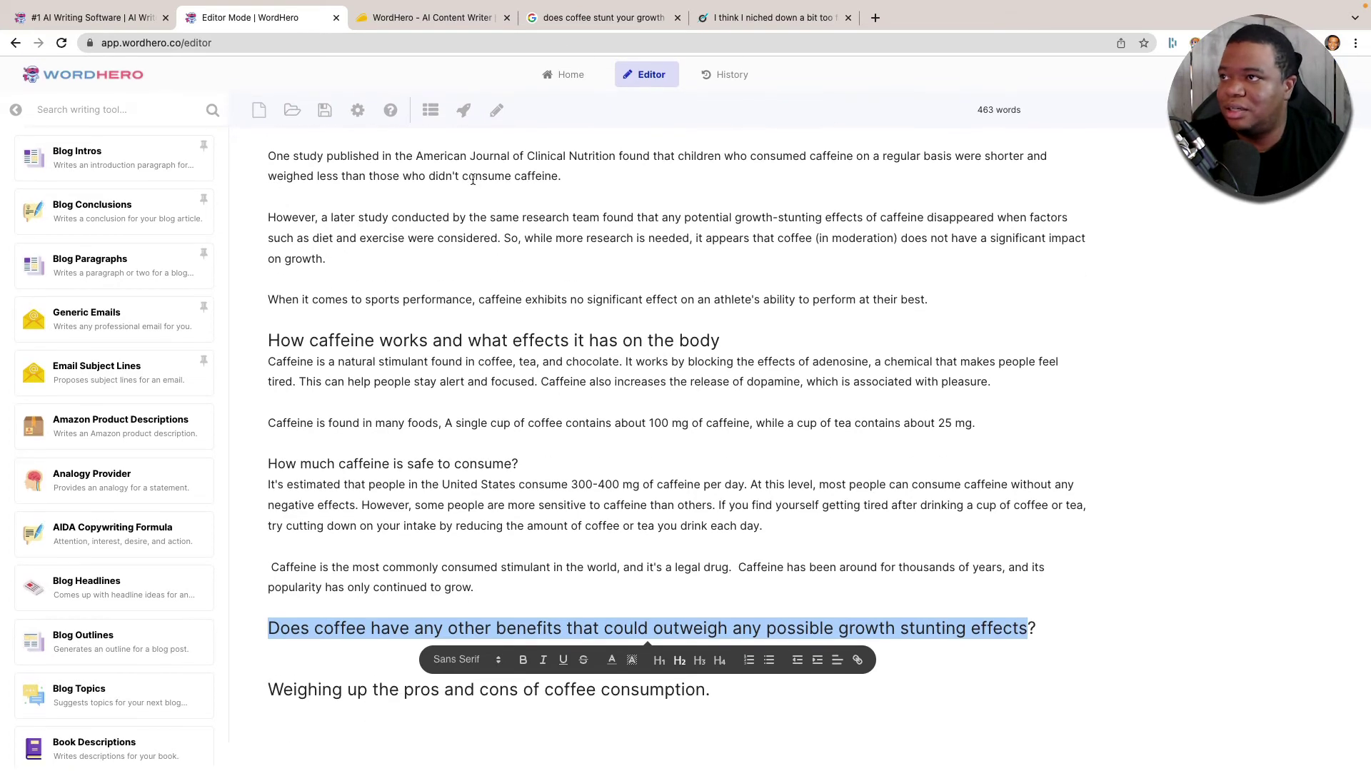
left_click(462, 117)
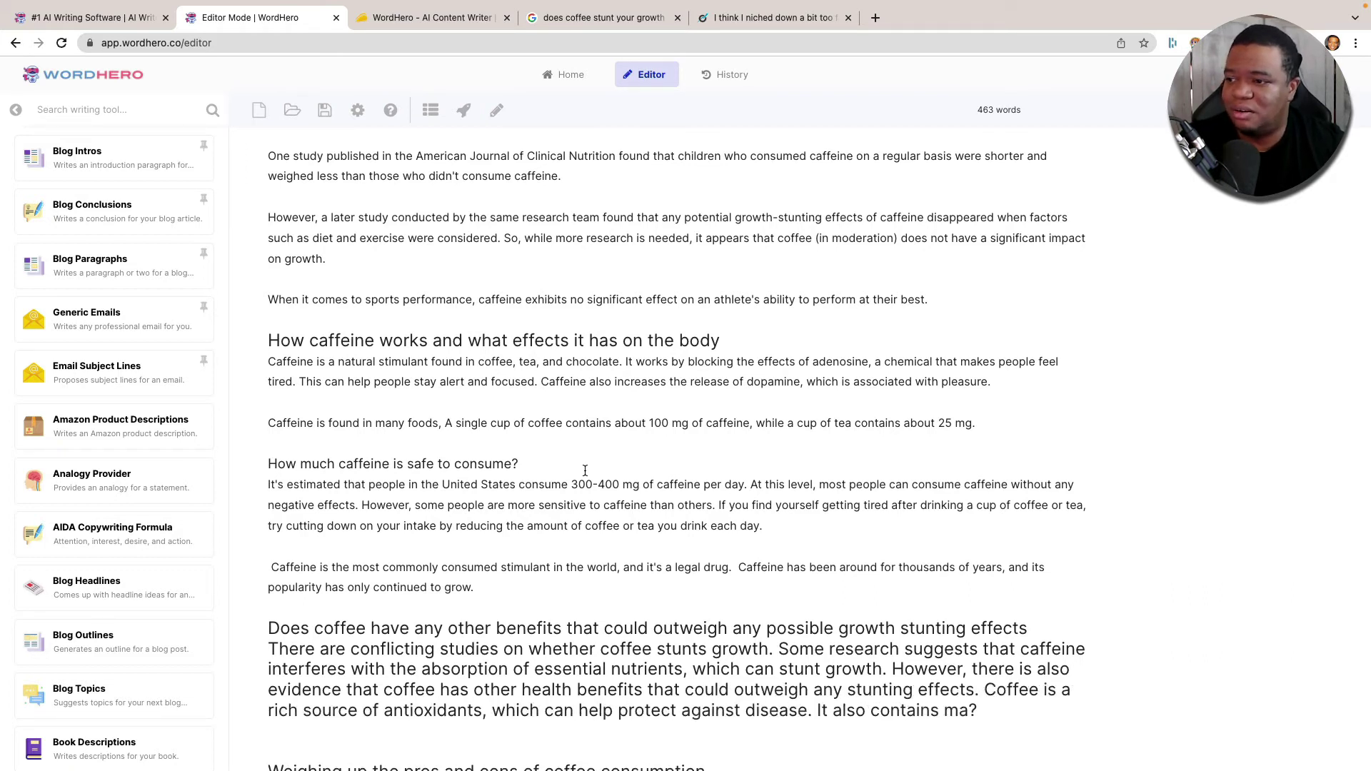
scroll(585, 470, "down", 1)
scroll(585, 469, "down", 2)
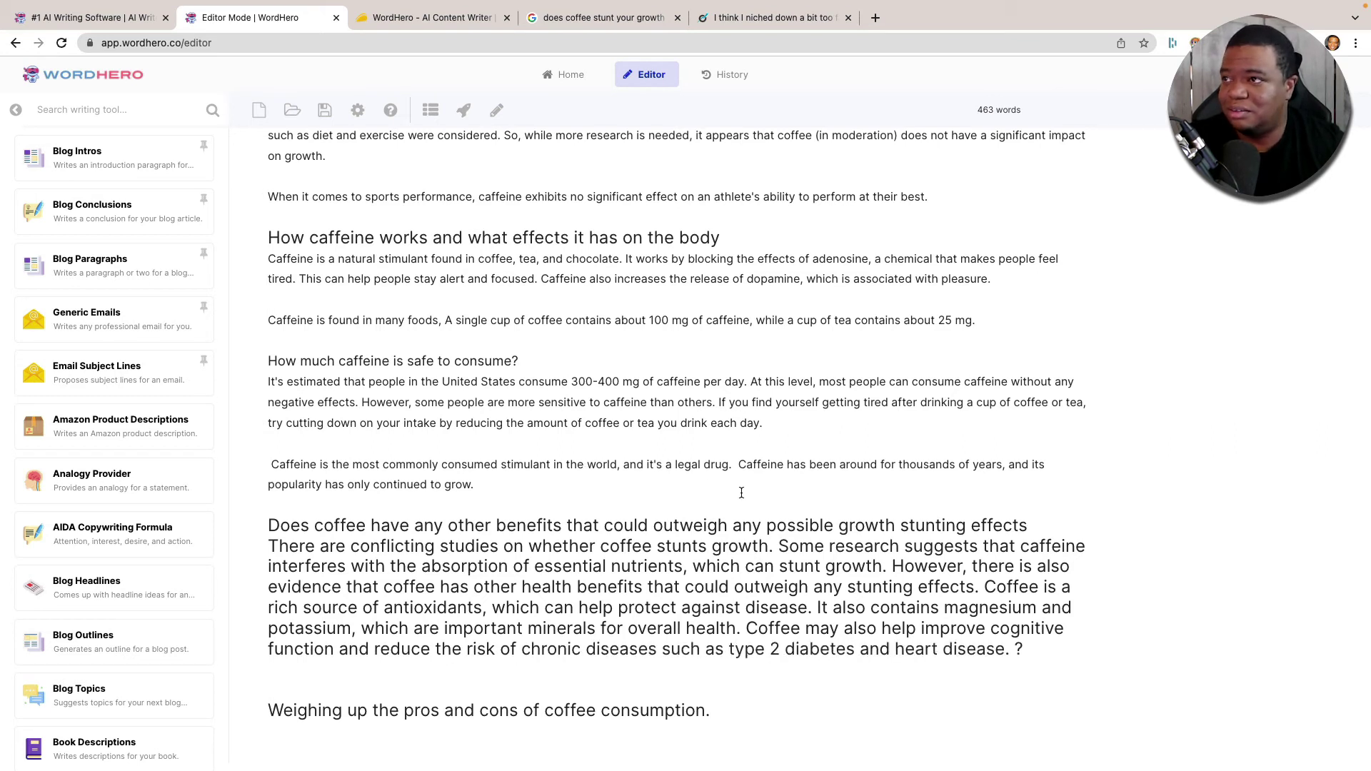
Restore the question mark at the end of the coffee benefits heading and insert a blank line below it
left_click(1037, 523)
type("?")
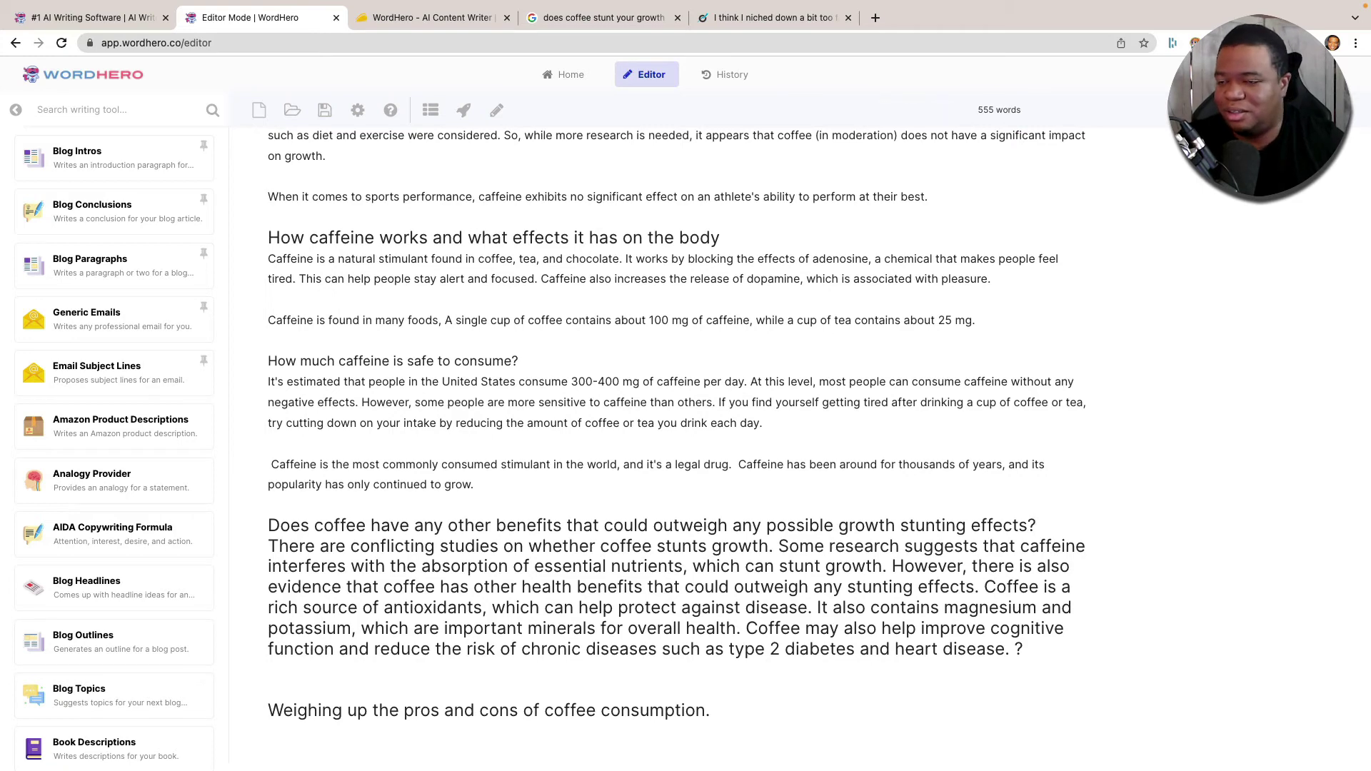
key("Return")
Format the generated text about conflicting coffee studies as normal body text and delete the stray question mark at its end
left_click_drag(1065, 661, 266, 566)
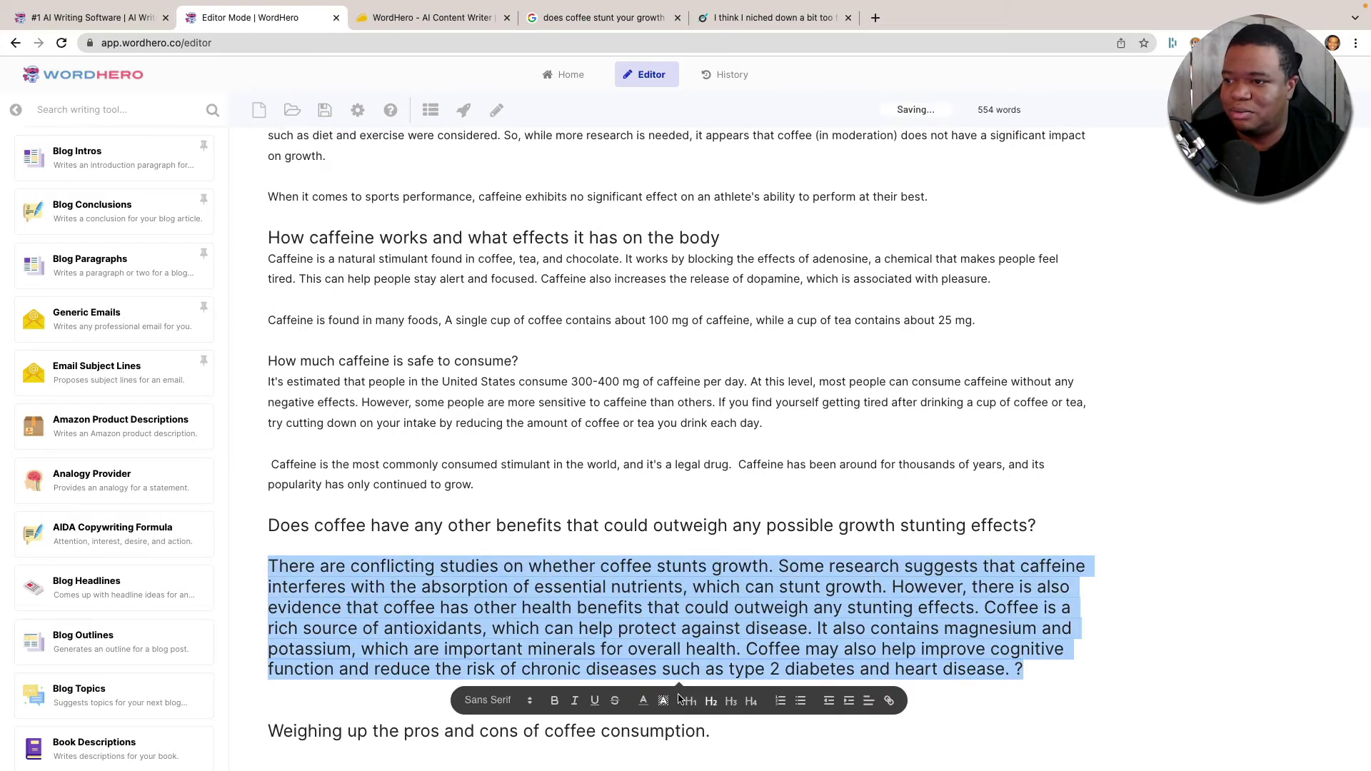
left_click(714, 701)
left_click(821, 587)
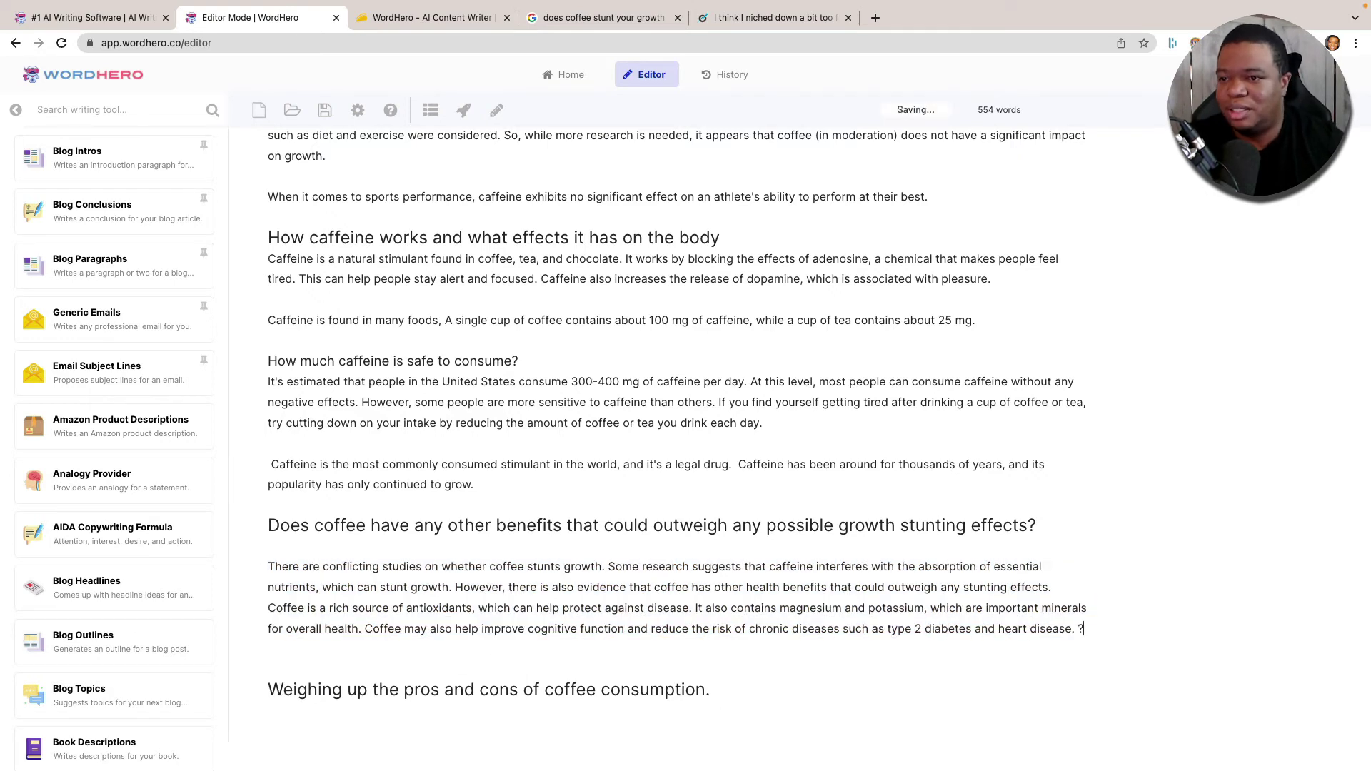
key("BackSpace")
key("BackSpace")
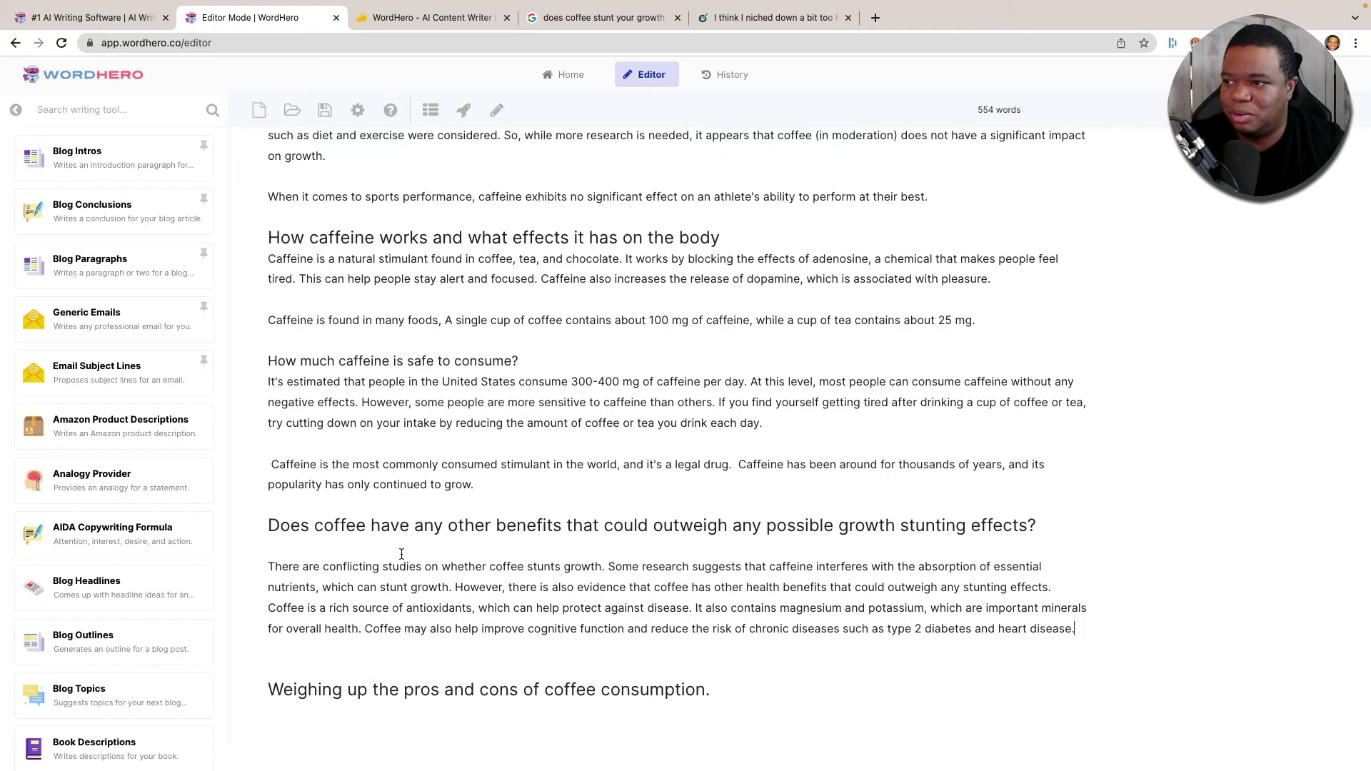
Split the conflicting studies text into three paragraphs, breaking before "However, there is also evidence" and before "It also contains magnesium"
left_click(457, 591)
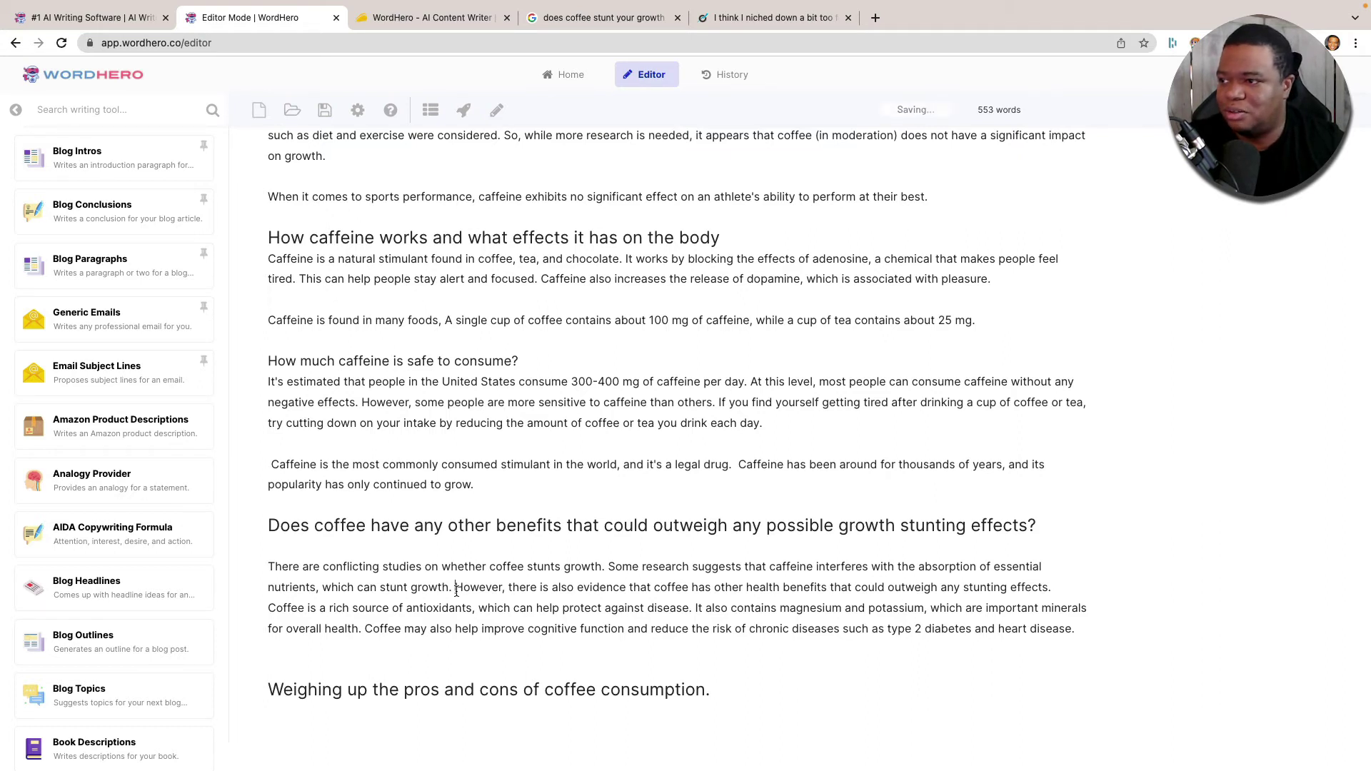
key("Return")
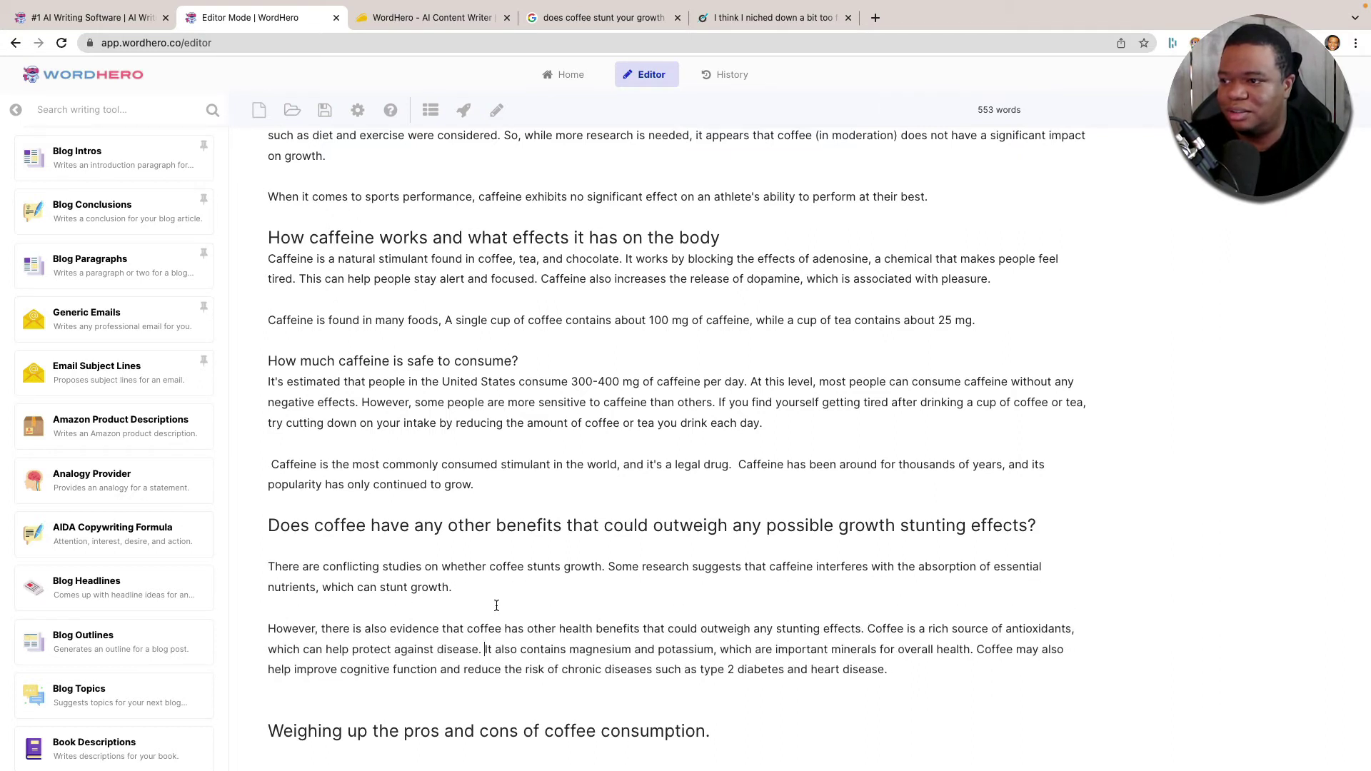
key("Return")
scroll(610, 713, "down", 2)
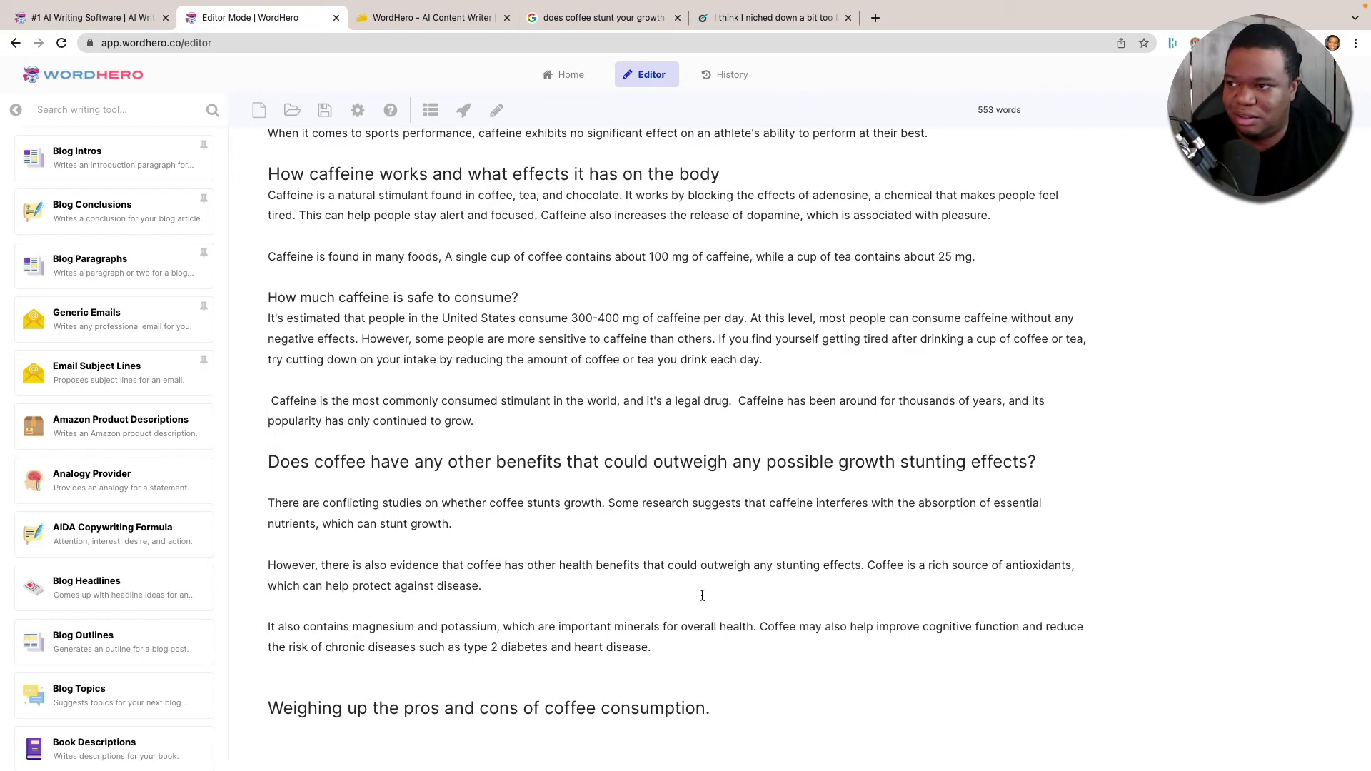
scroll(678, 579, "down", 1)
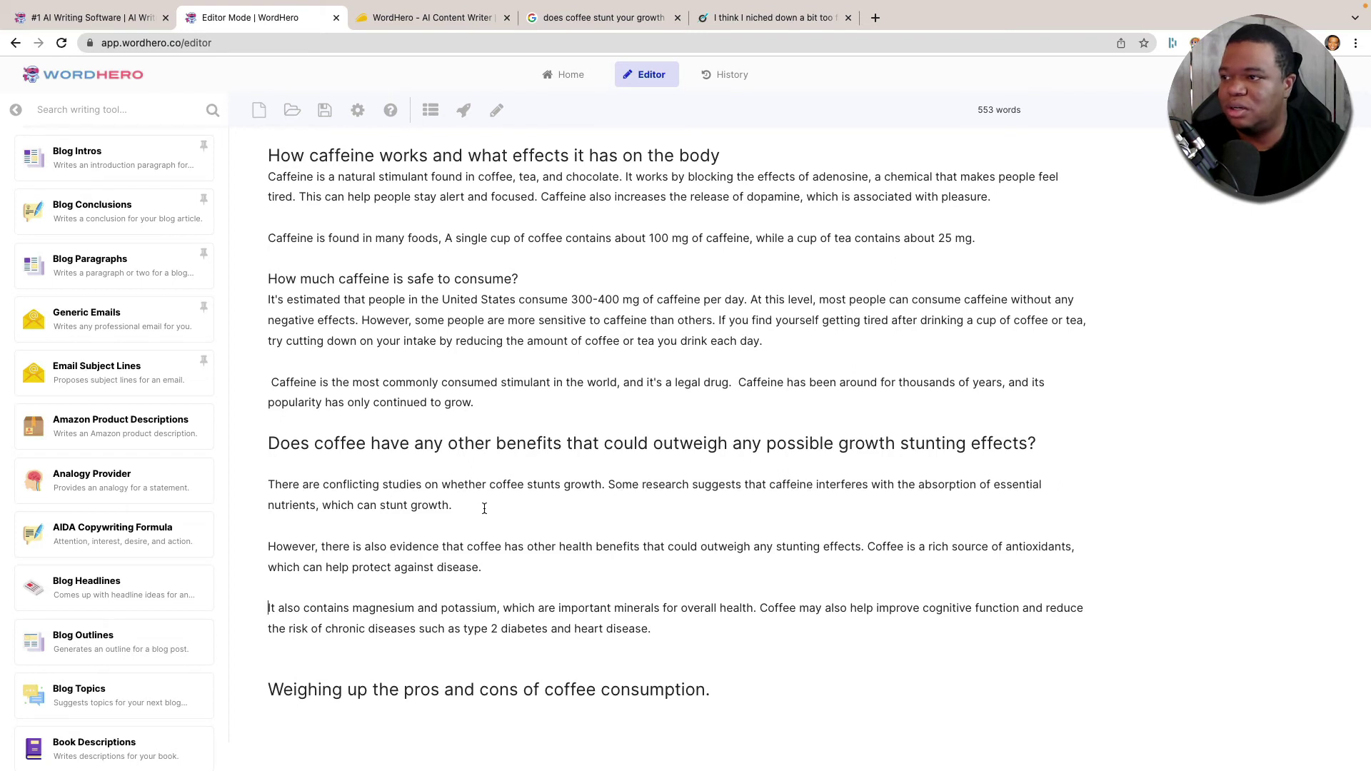
left_click_drag(449, 507, 322, 507)
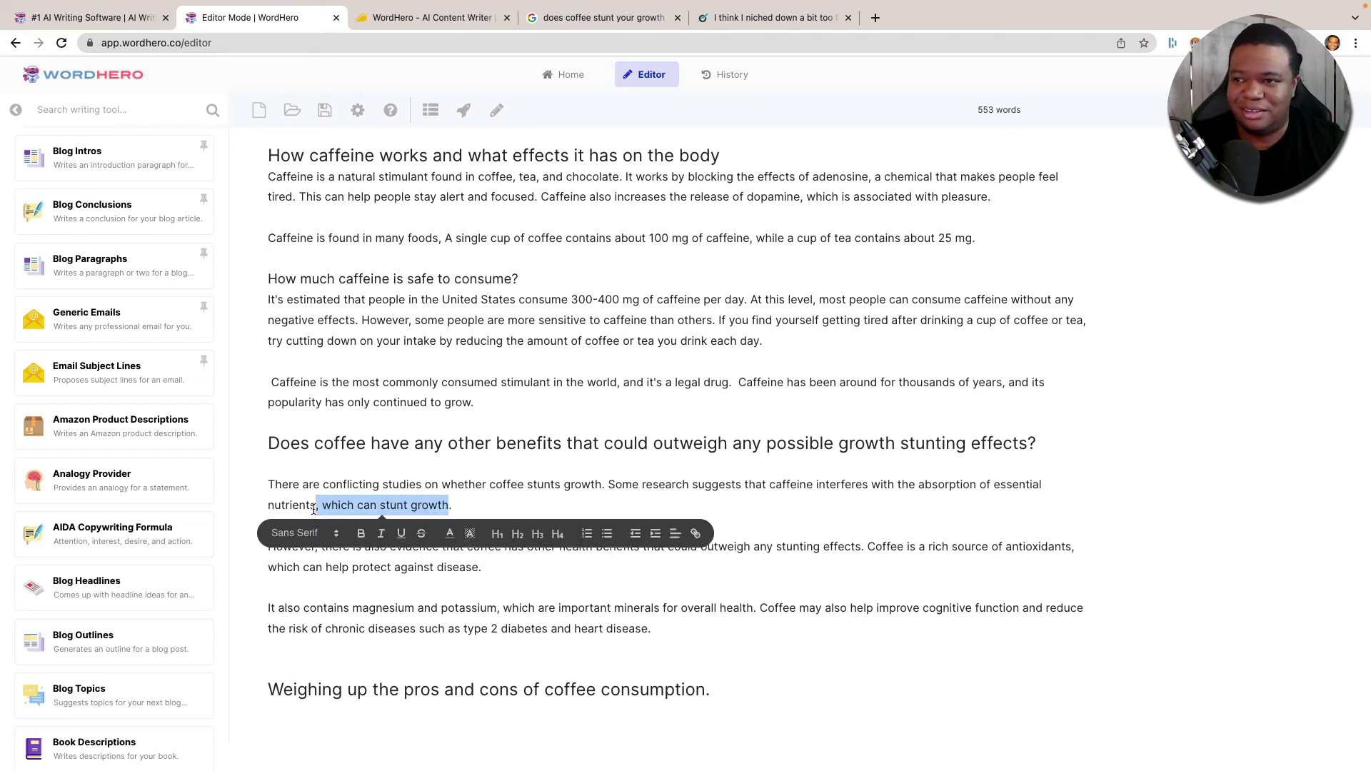
left_click(437, 510)
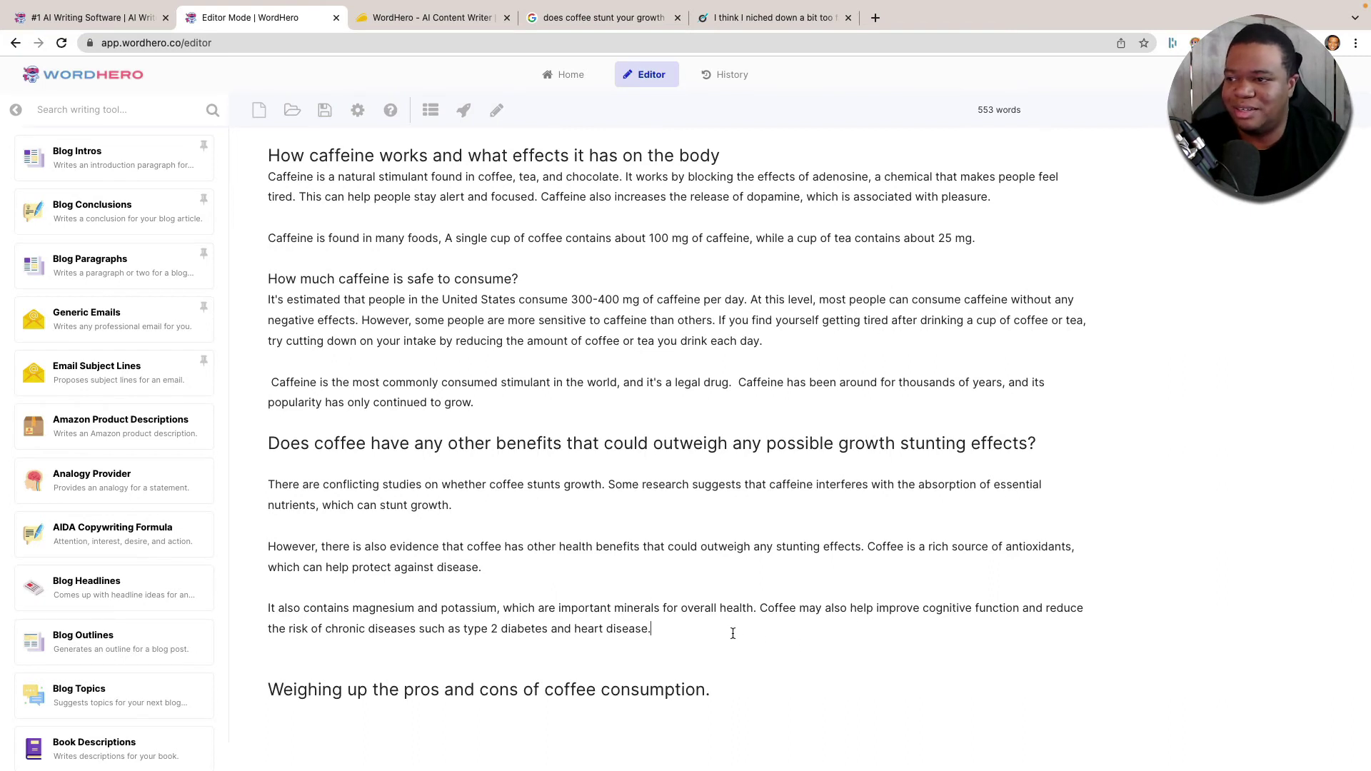
Generate more text with Write More on a new line below the paragraph about magnesium and potassium
key("Return")
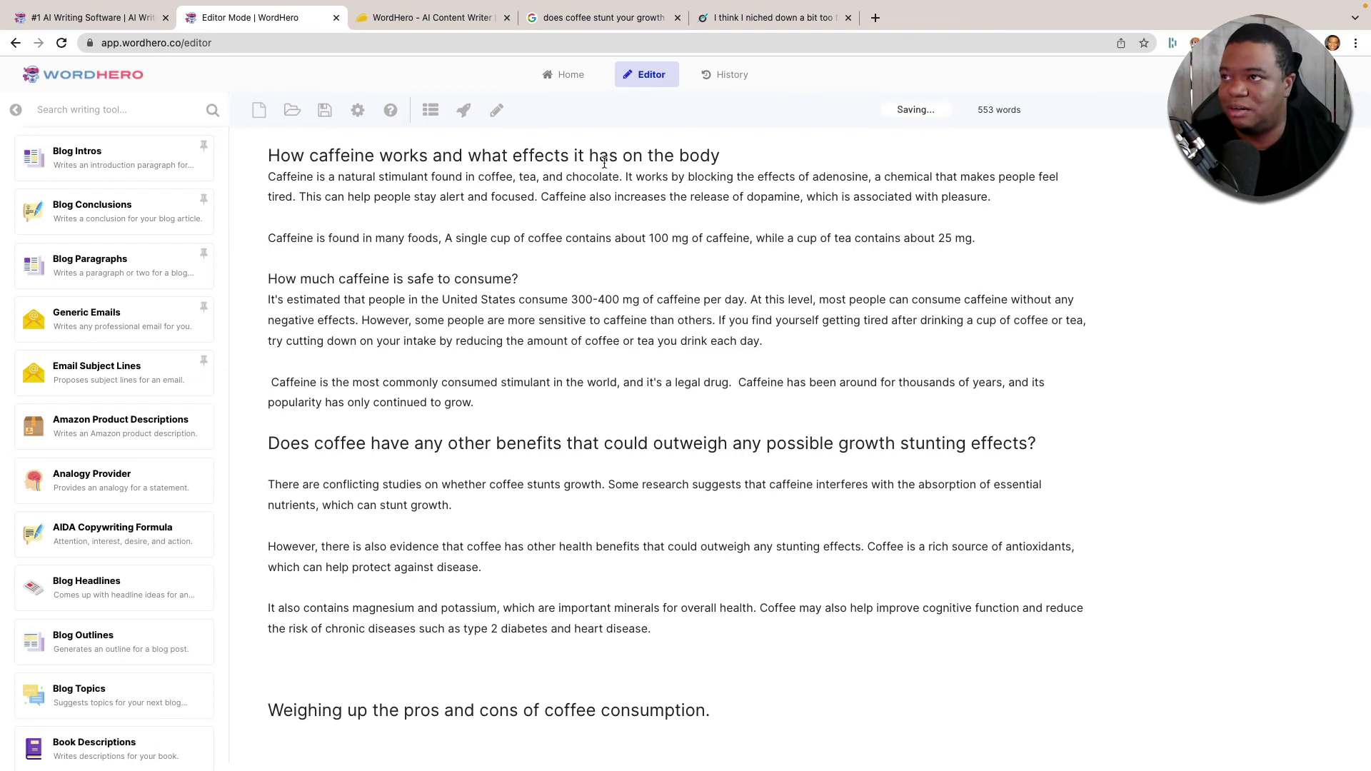
left_click(497, 109)
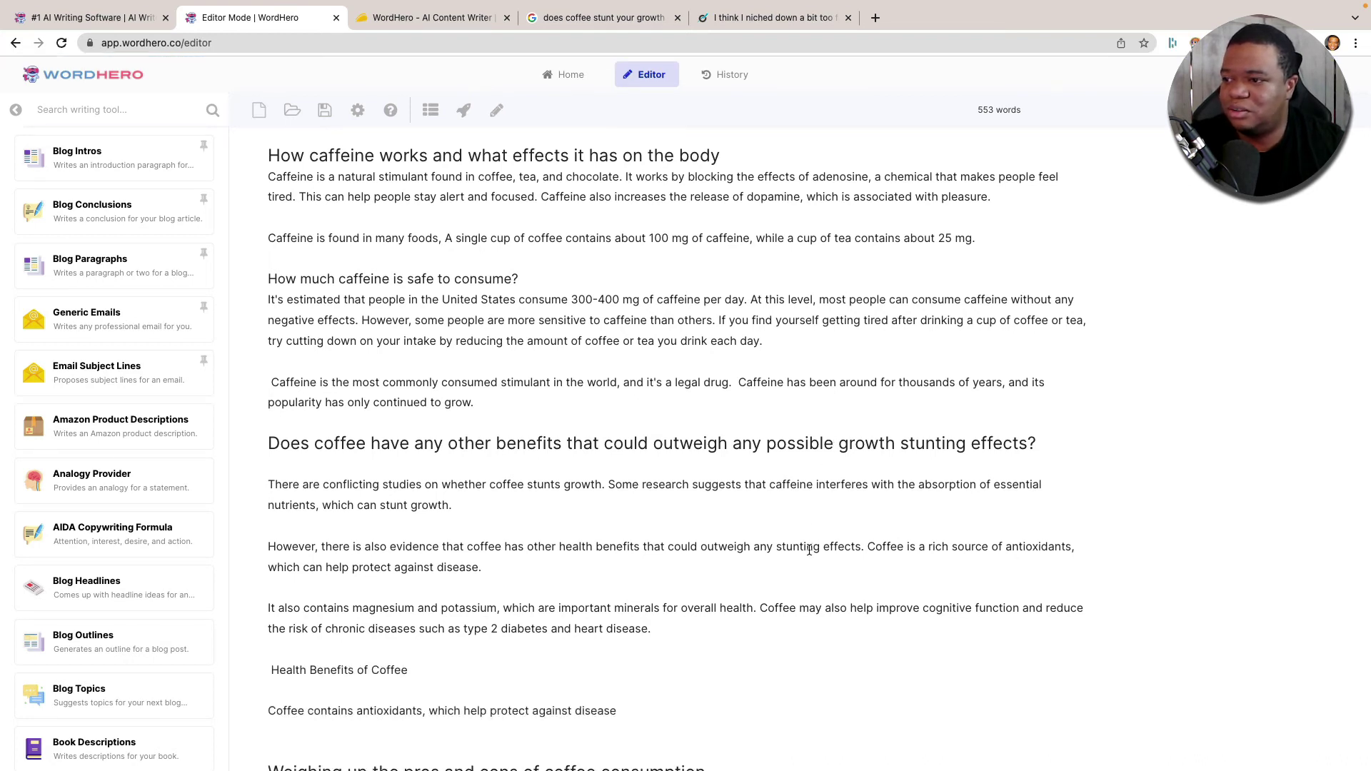
scroll(810, 546, "down", 2)
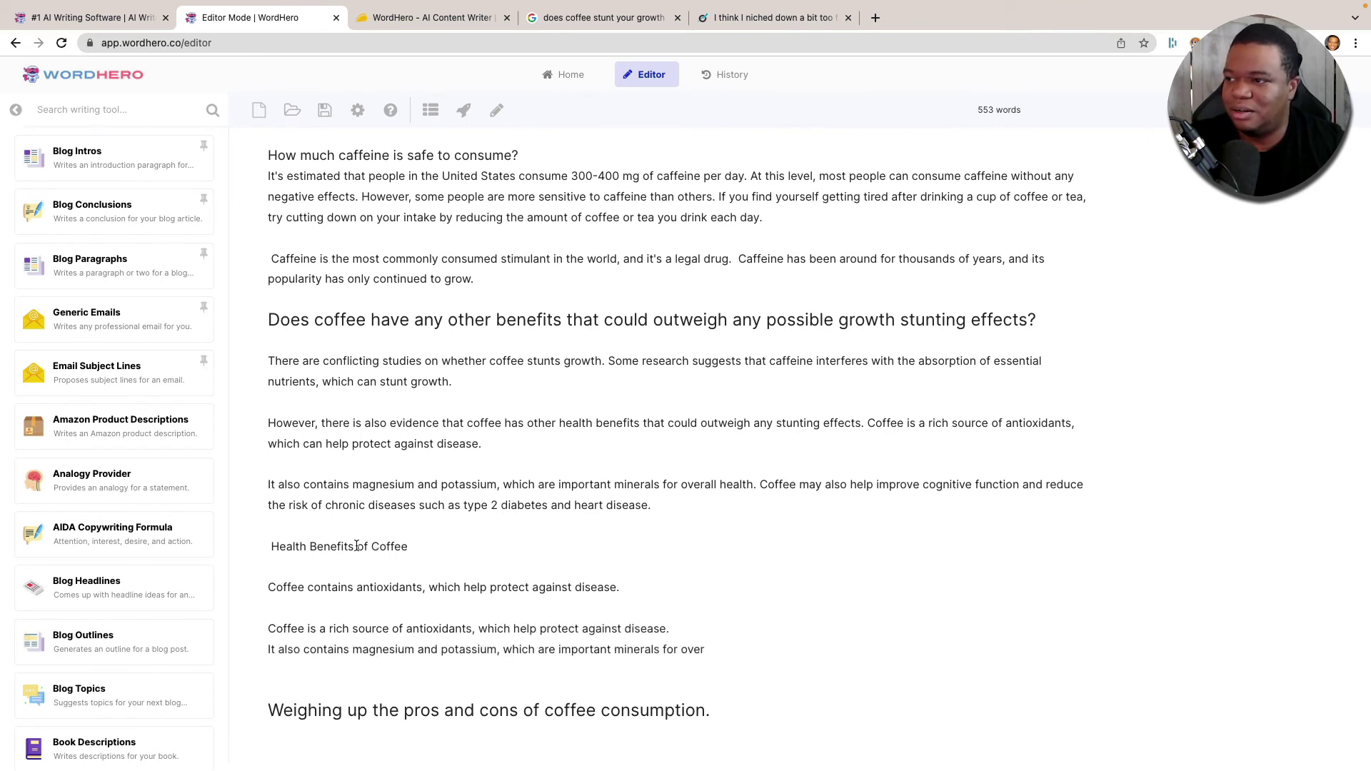
Delete the generated "Health Benefits of Coffee" line and the repeated sentences about antioxidants and minerals below it
triple_click(419, 547)
key("BackSpace")
key("BackSpace")
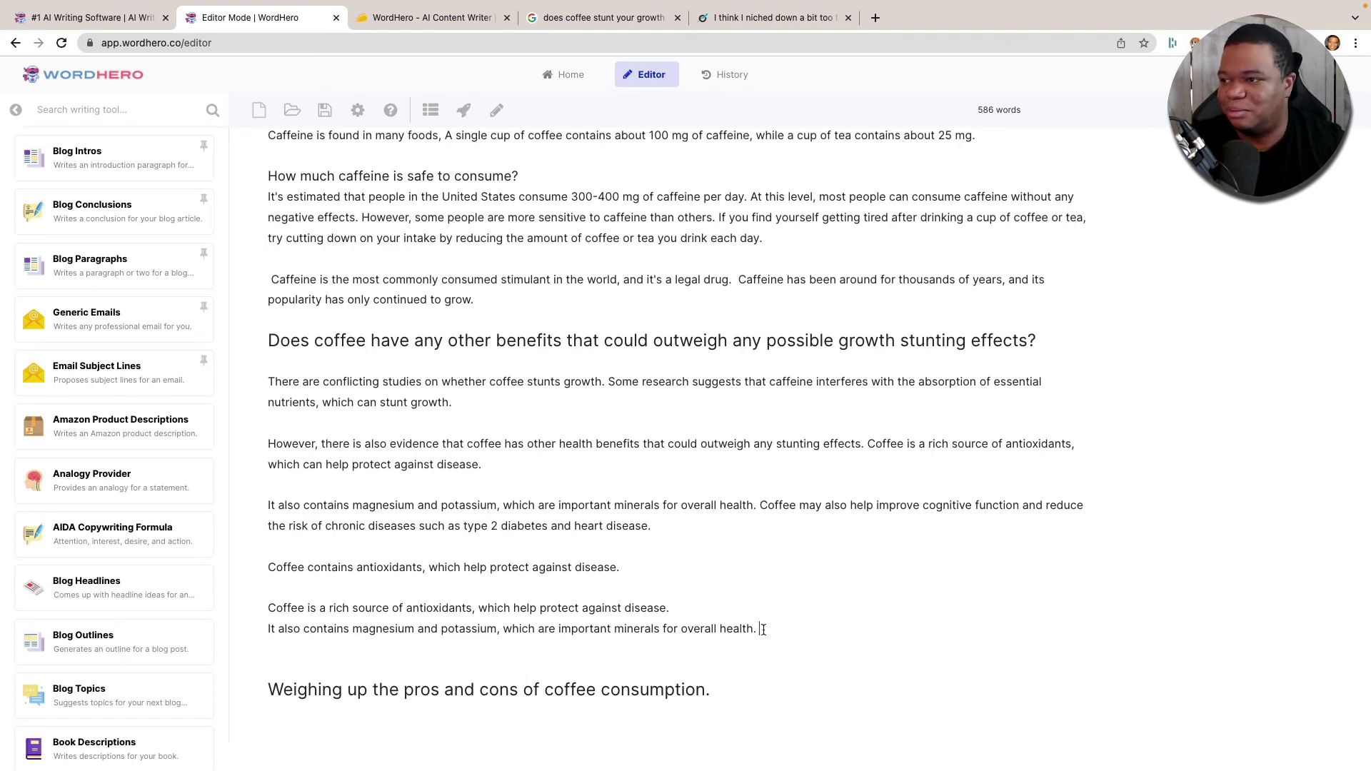
mouse_move(763, 630)
left_mouse_down()
mouse_move(297, 590)
mouse_move(255, 570)
left_mouse_up()
key("BackSpace")
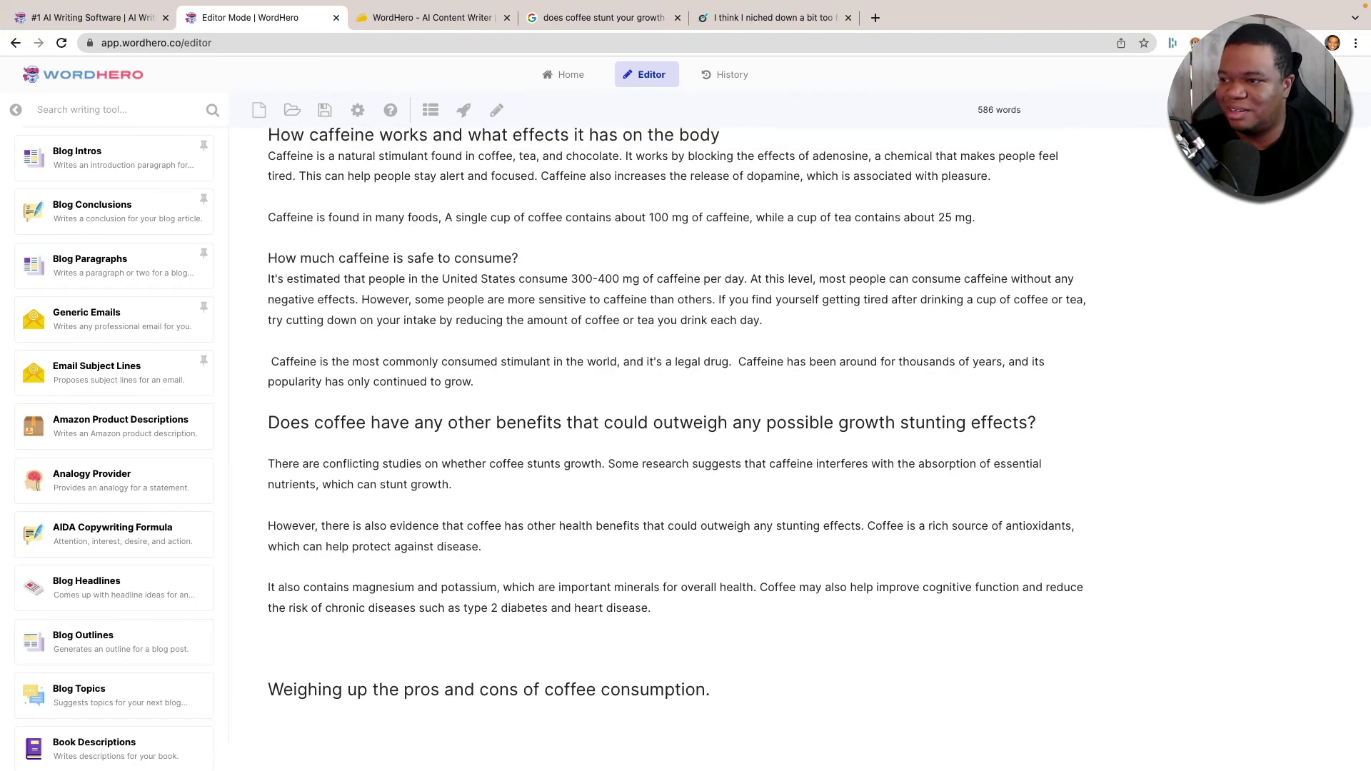
key("BackSpace")
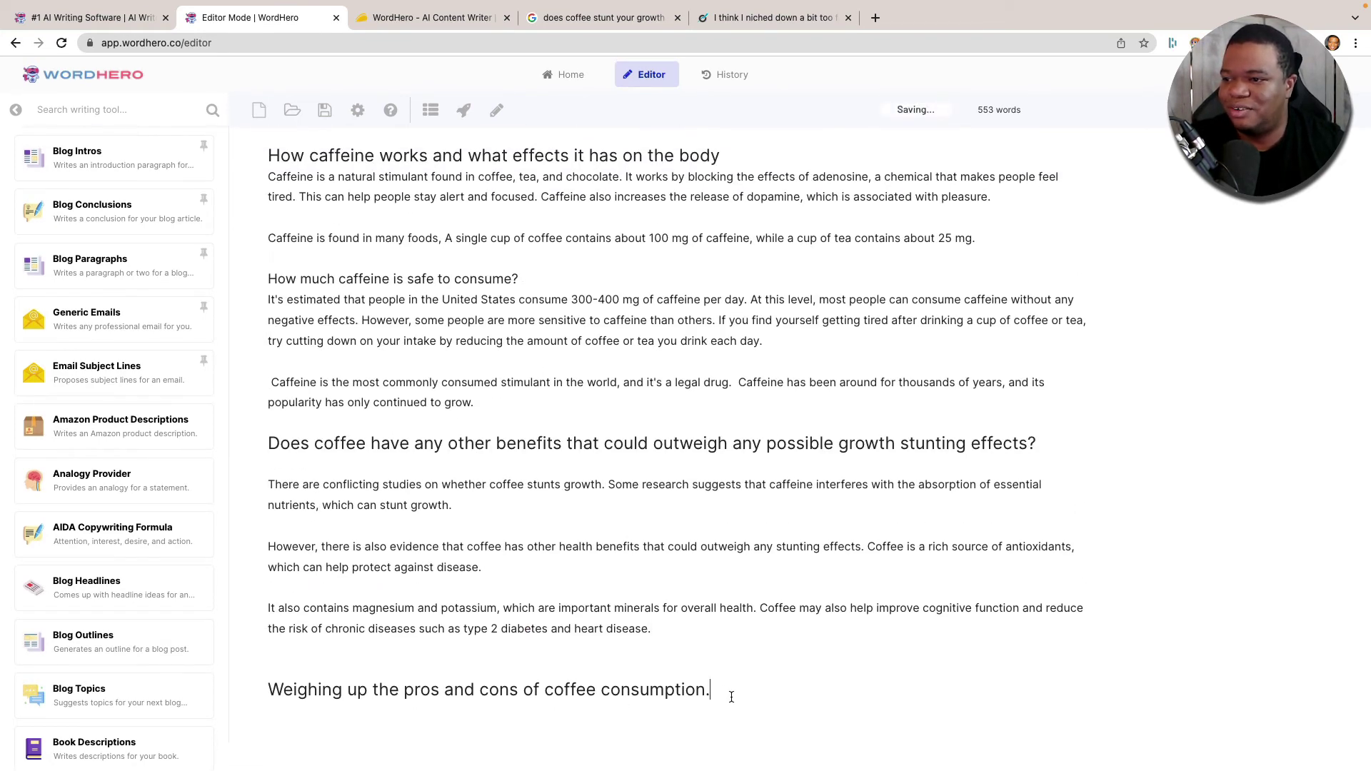
Remove the extra blank line above the heading "Weighing up the pros and cons of coffee consumption" and delete its final period
key("Return")
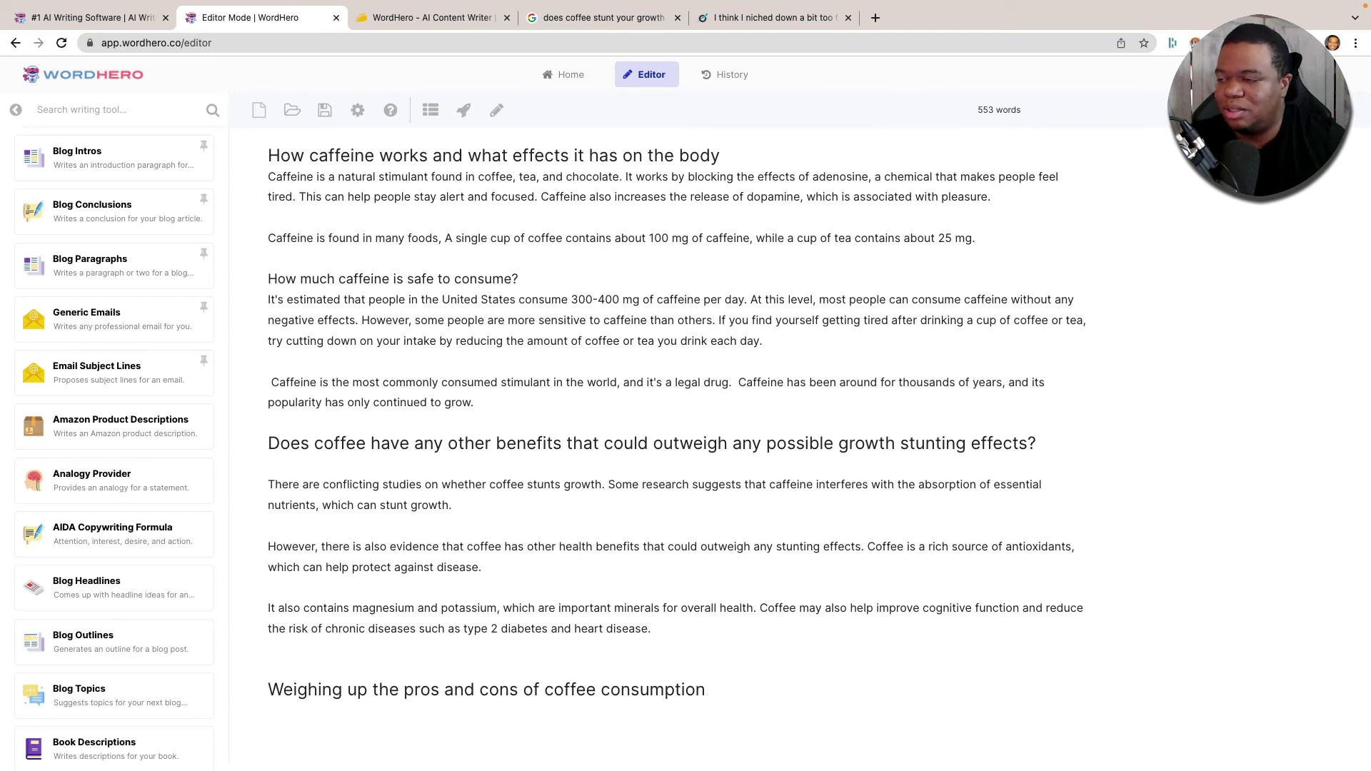
key("ctrl+z")
key("ctrl+z")
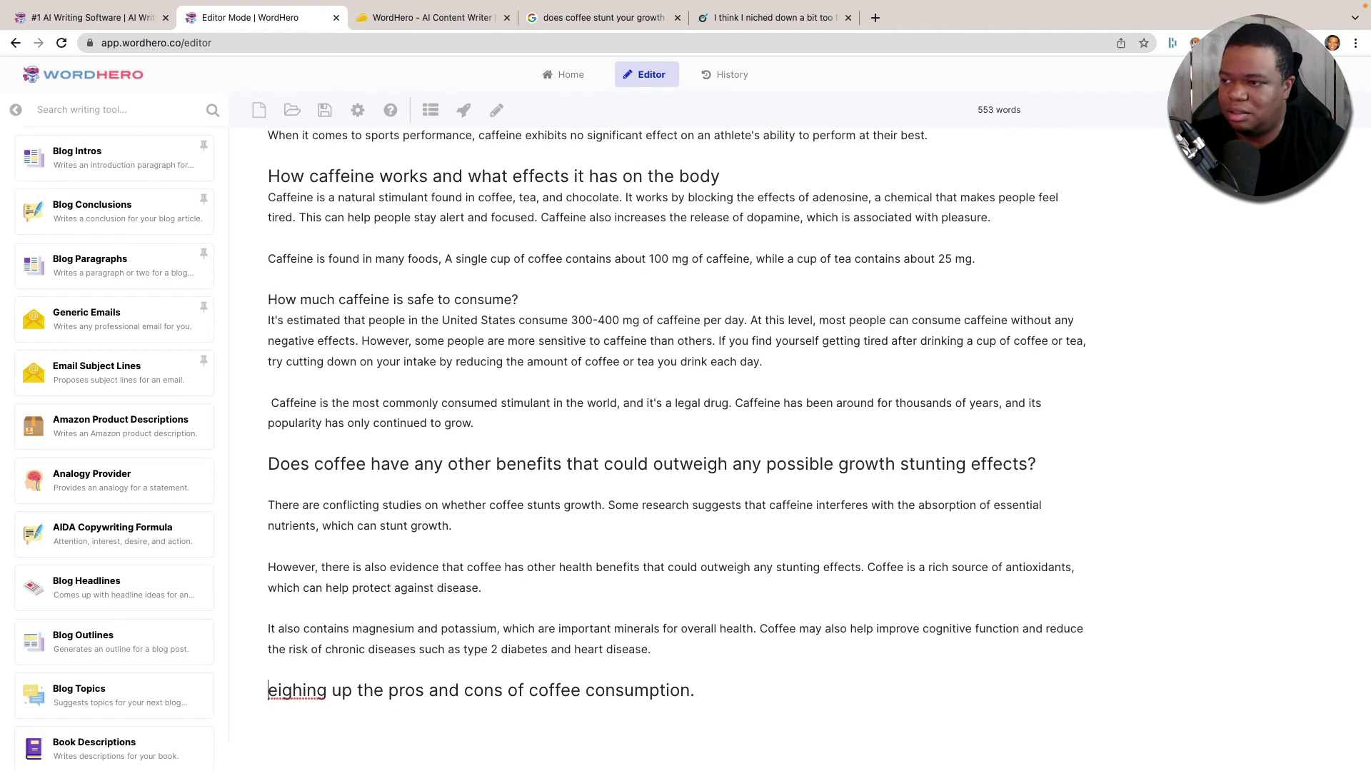
type("W")
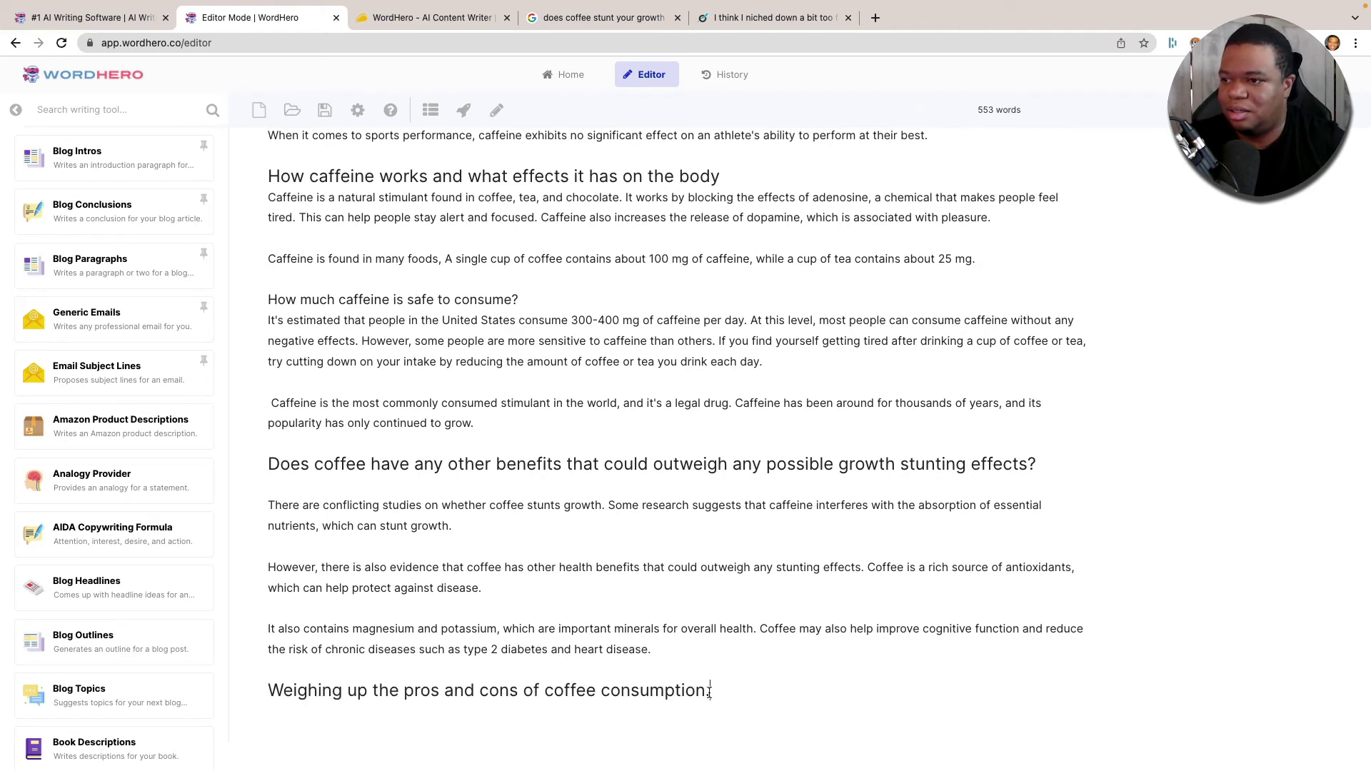
key("BackSpace")
Generate AI text from the heading "Weighing up the pros and cons of coffee consumption" and format it as normal body text
left_click_drag(706, 691, 247, 696)
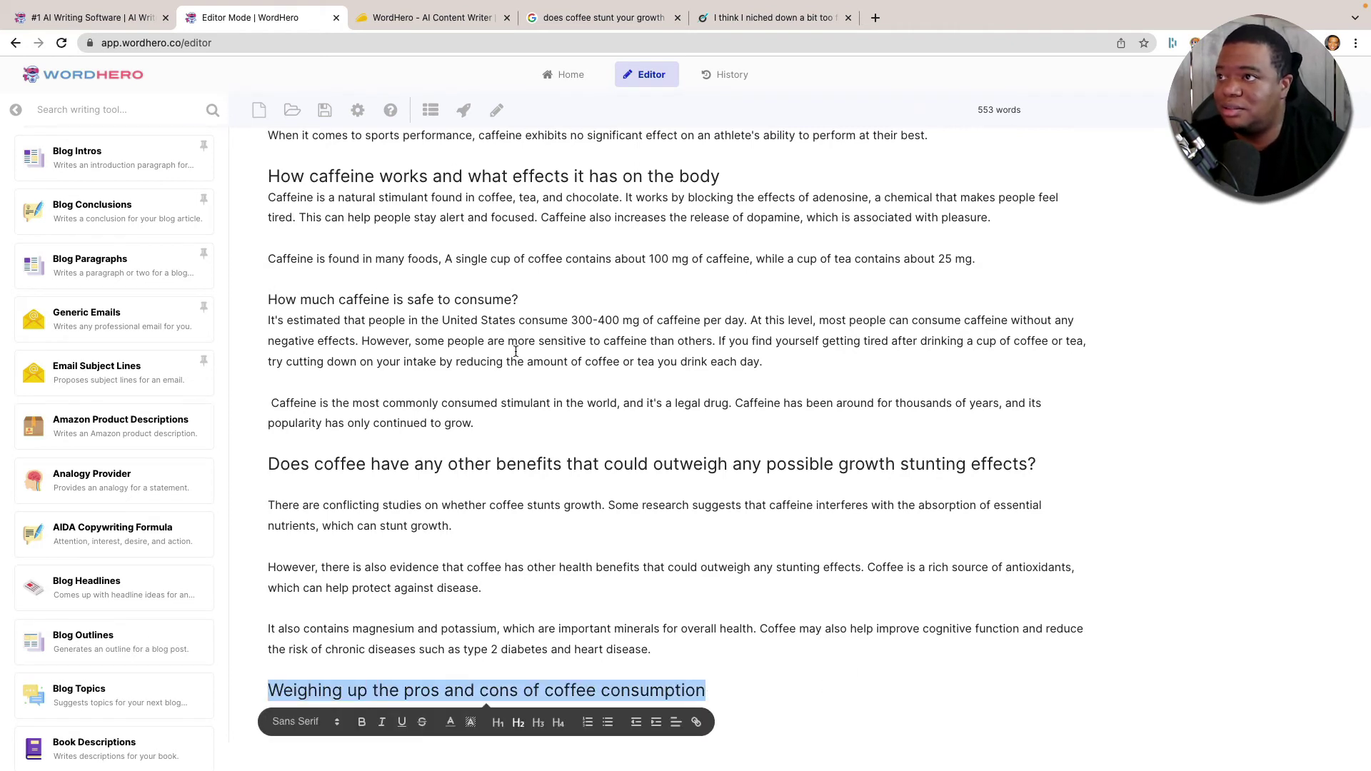
left_click(464, 115)
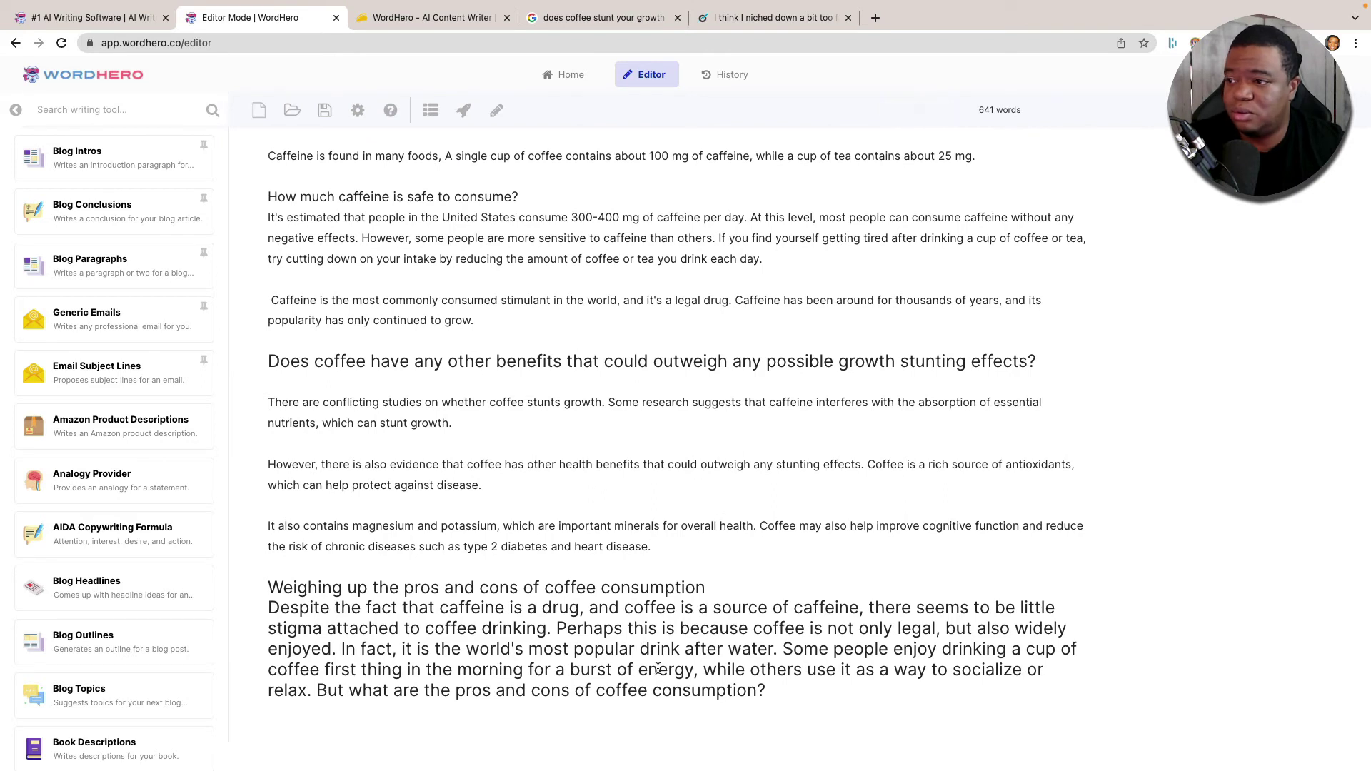
left_click_drag(769, 691, 267, 607)
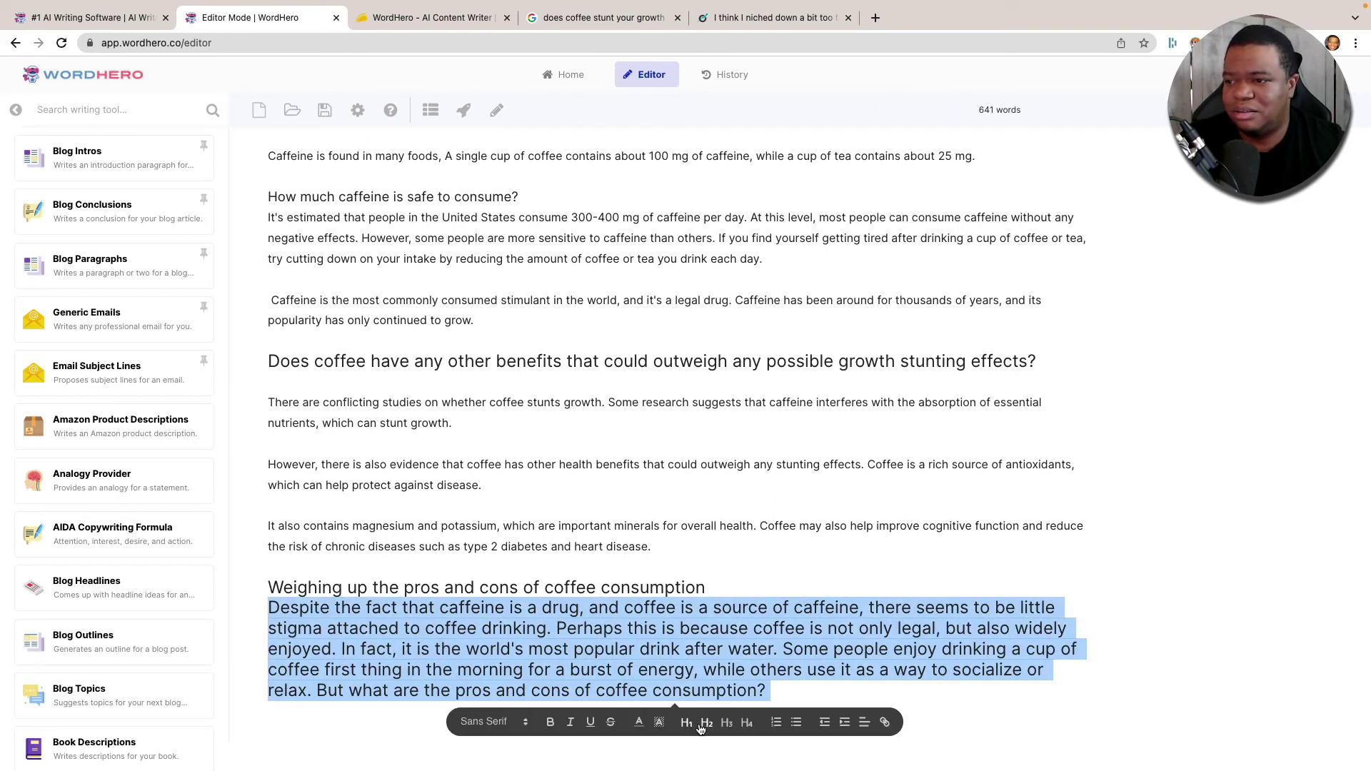
left_click(702, 719)
left_click(719, 647)
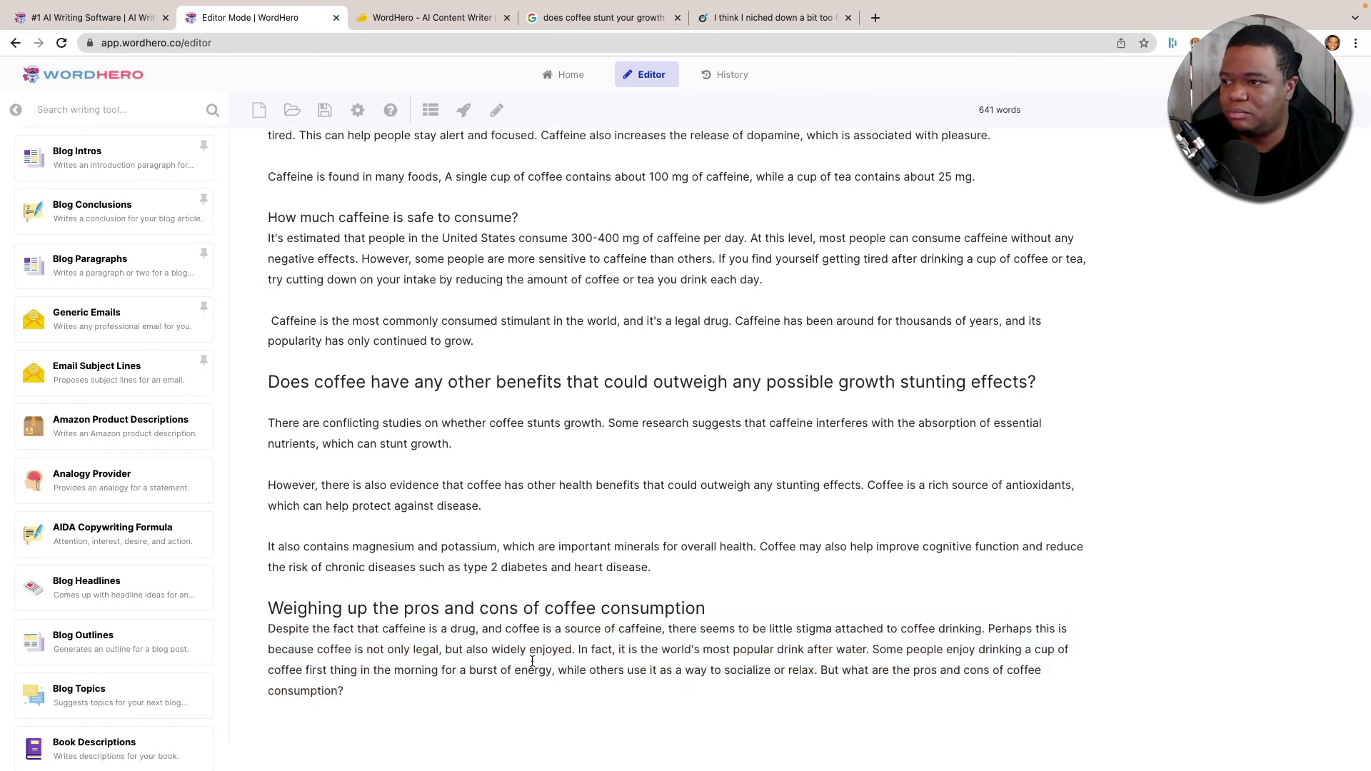
Split the text under the pros and cons heading into four paragraphs, breaking before "Perhaps this is", "In fact, it is" and "But what are"
key("Return")
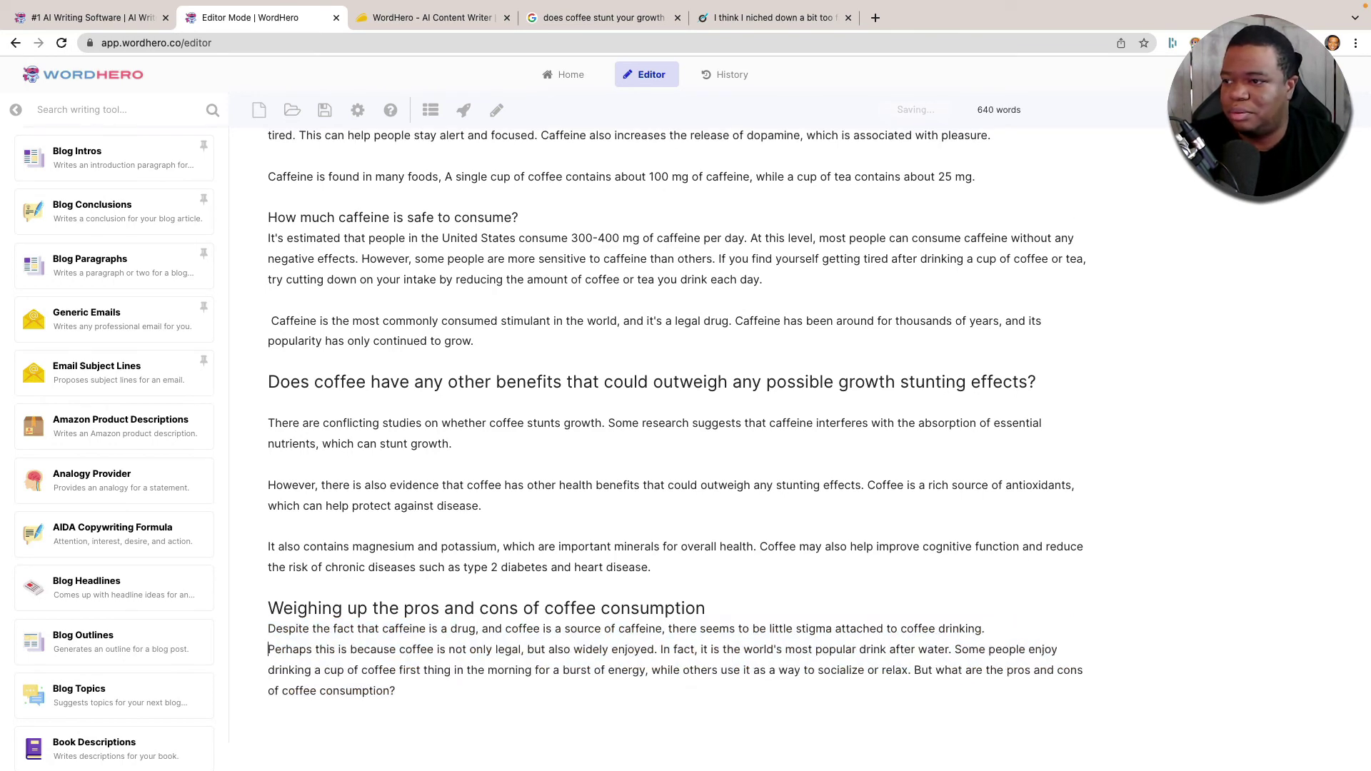
key("Return")
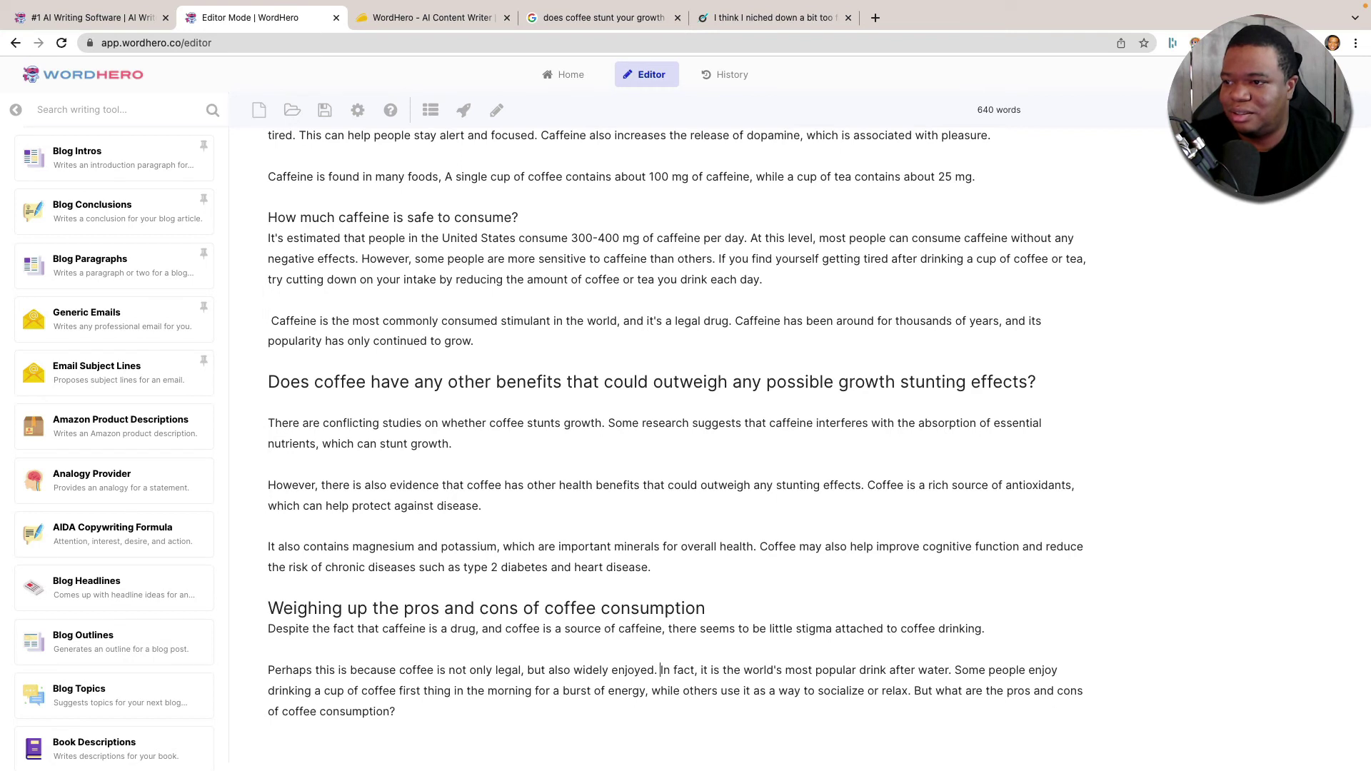
key("Return")
key("Return")
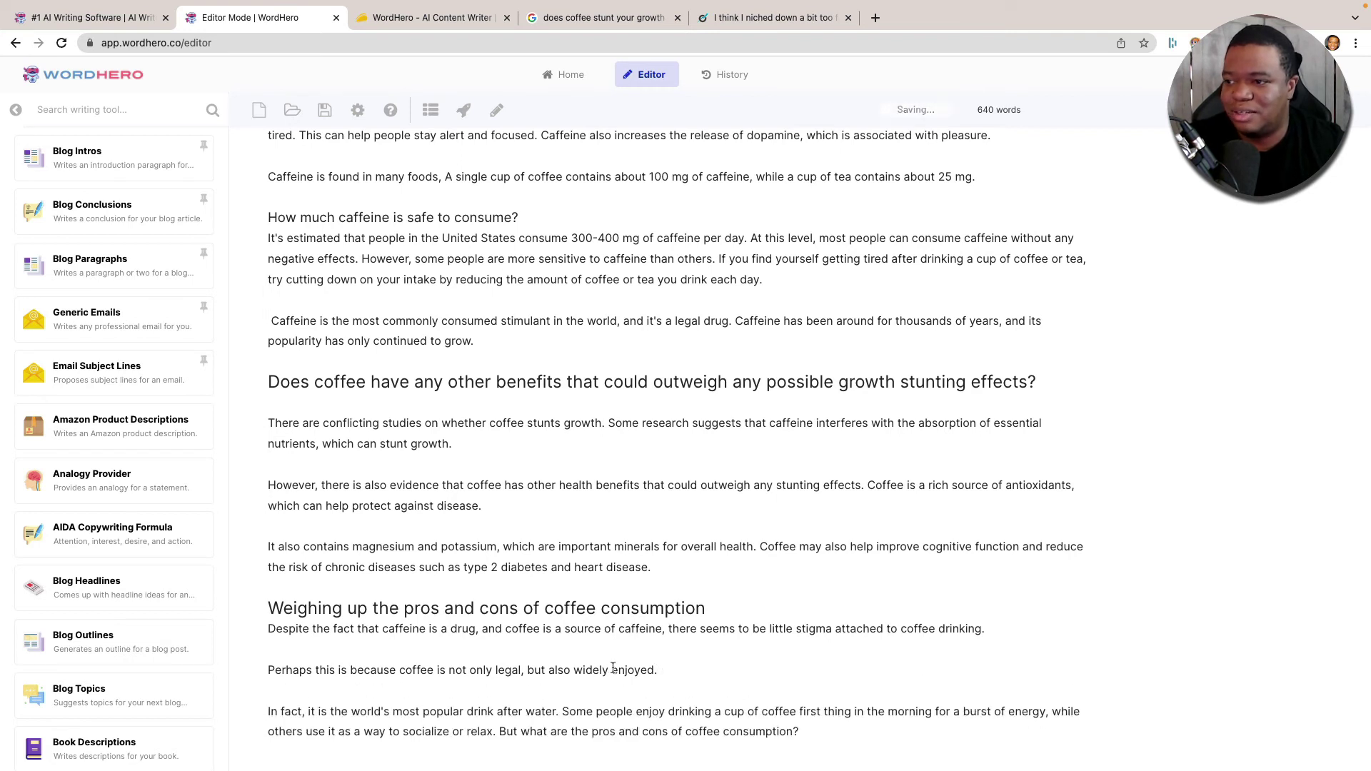
scroll(611, 568, "down", 1)
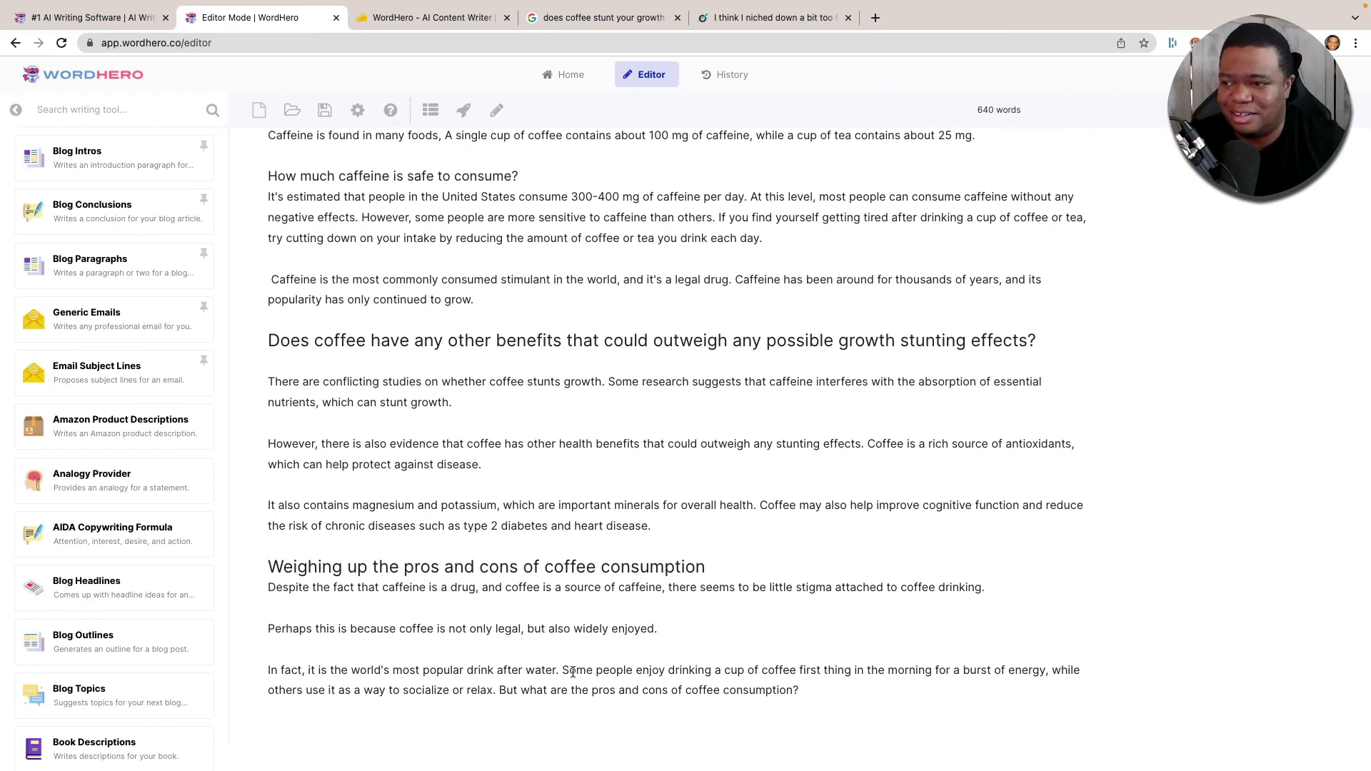
left_click(658, 629)
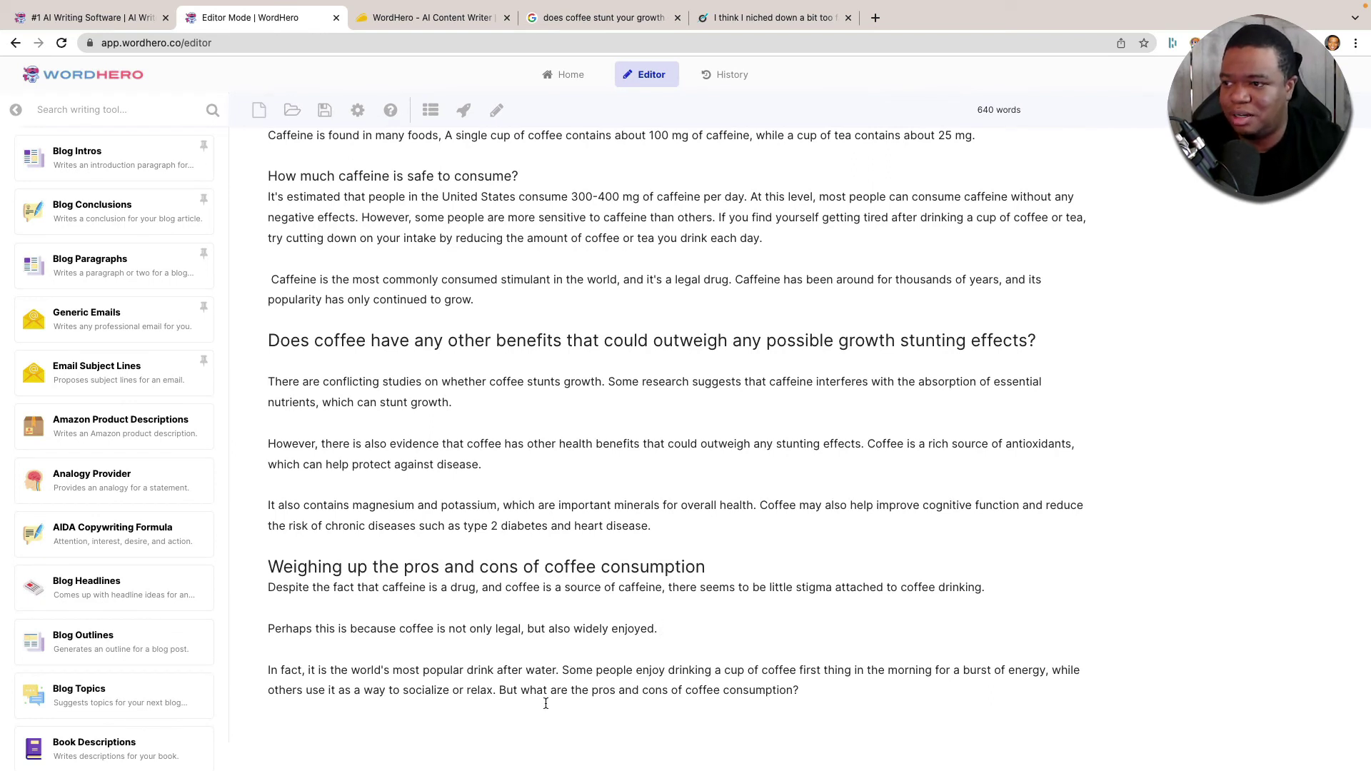
left_click(498, 691)
key("Return")
key("Return")
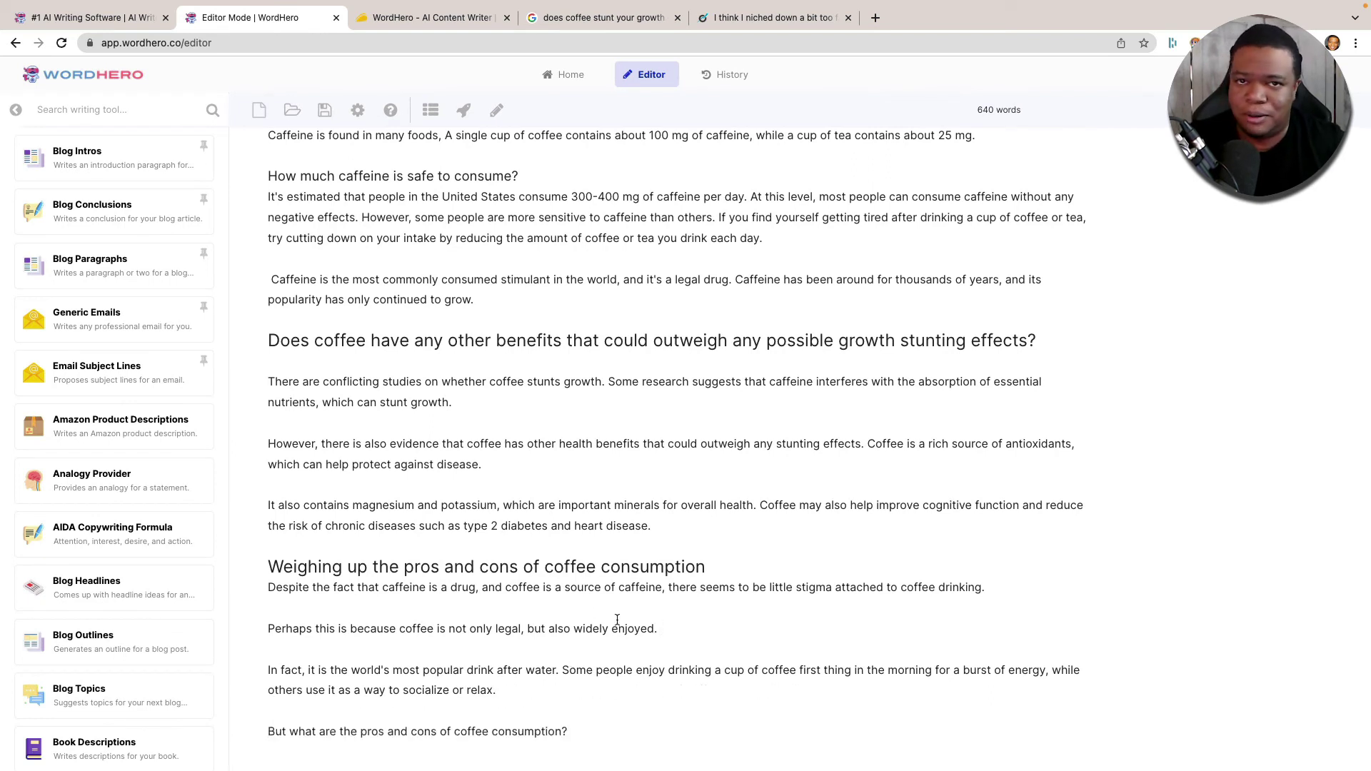
Generate a blog paragraph from the line "But what are the pros and cons of coffee consumption?" and delete the generated text
scroll(642, 527, "down", 1)
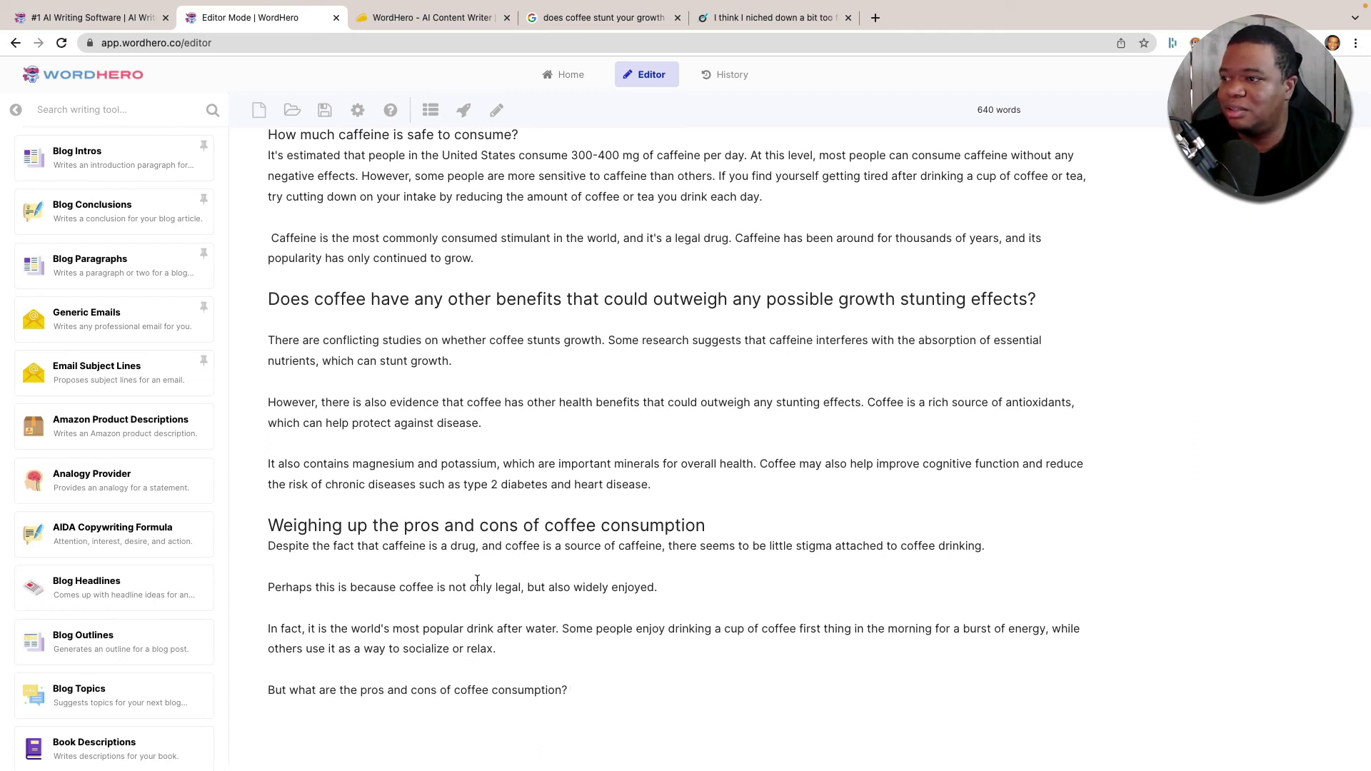
left_click_drag(568, 690, 267, 690)
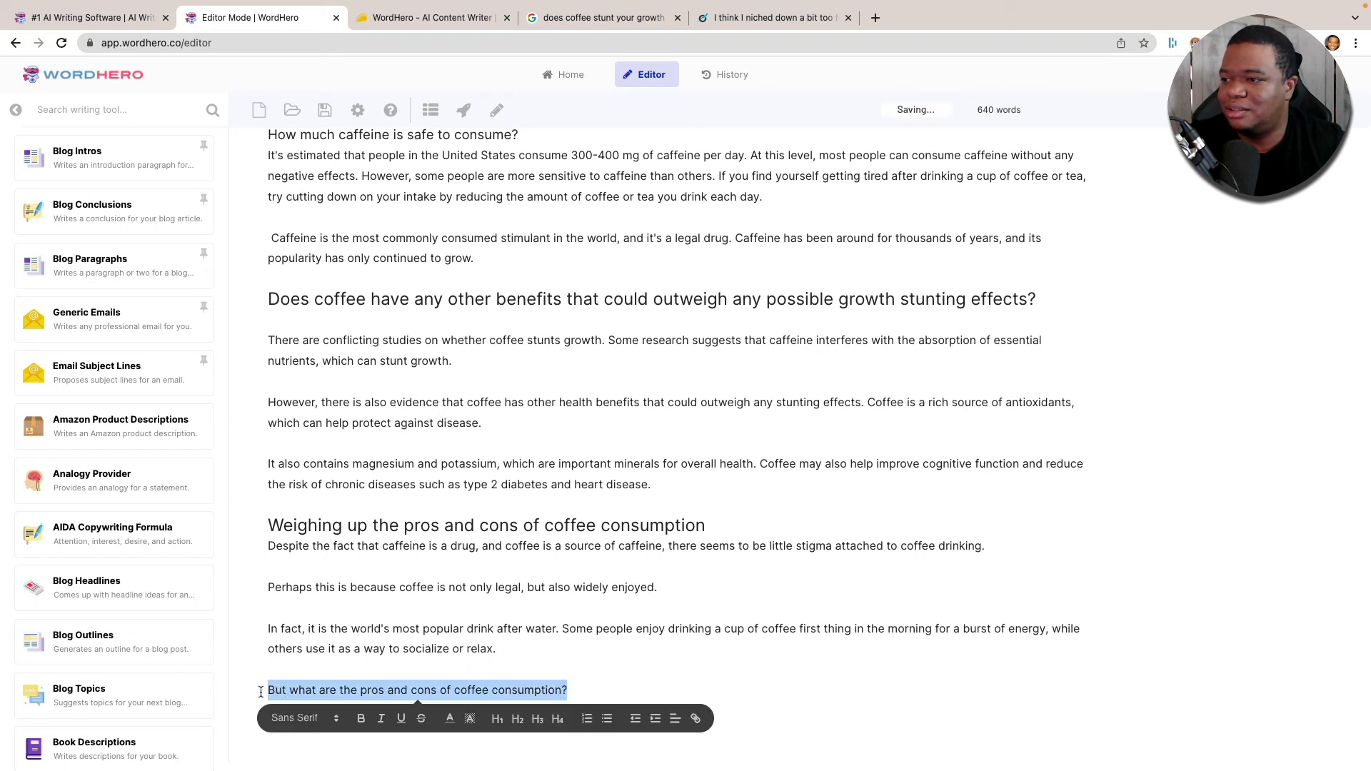
left_click(462, 112)
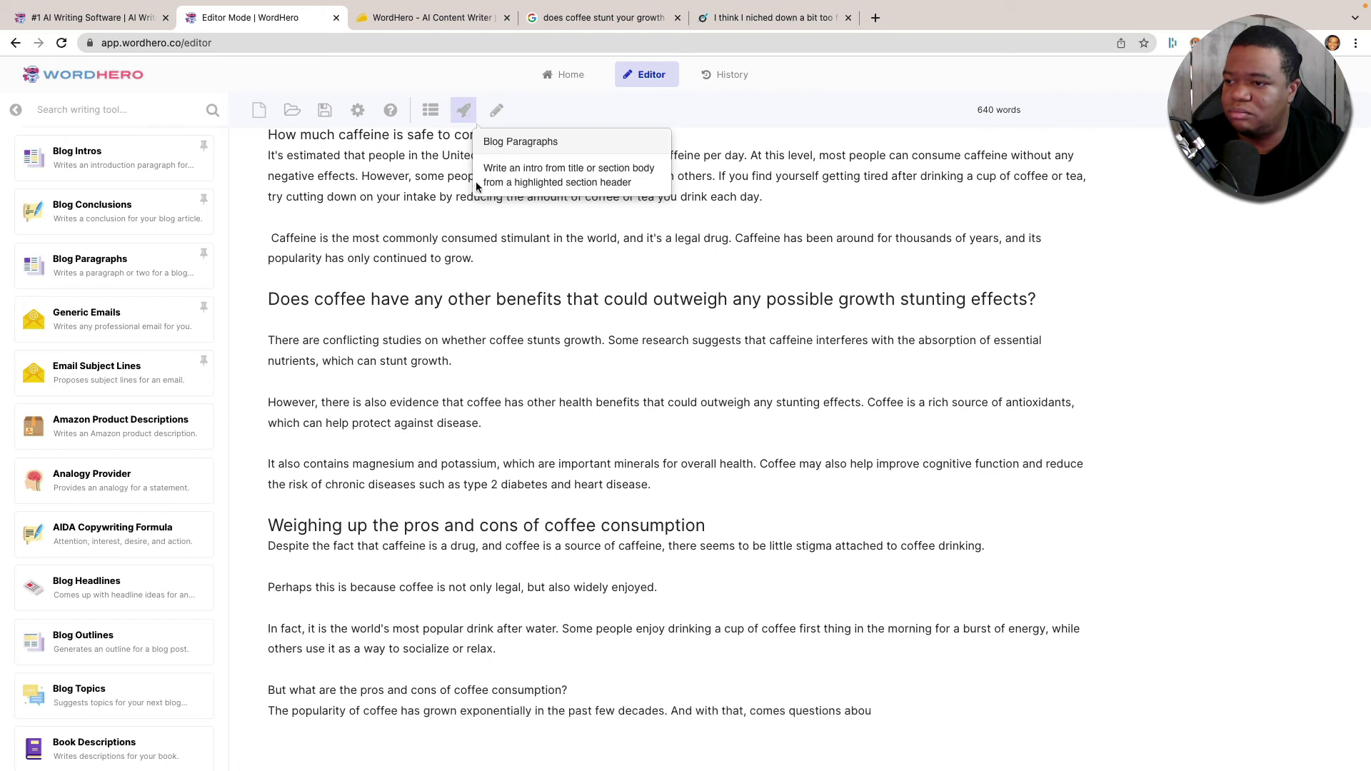
scroll(560, 473, "down", 1)
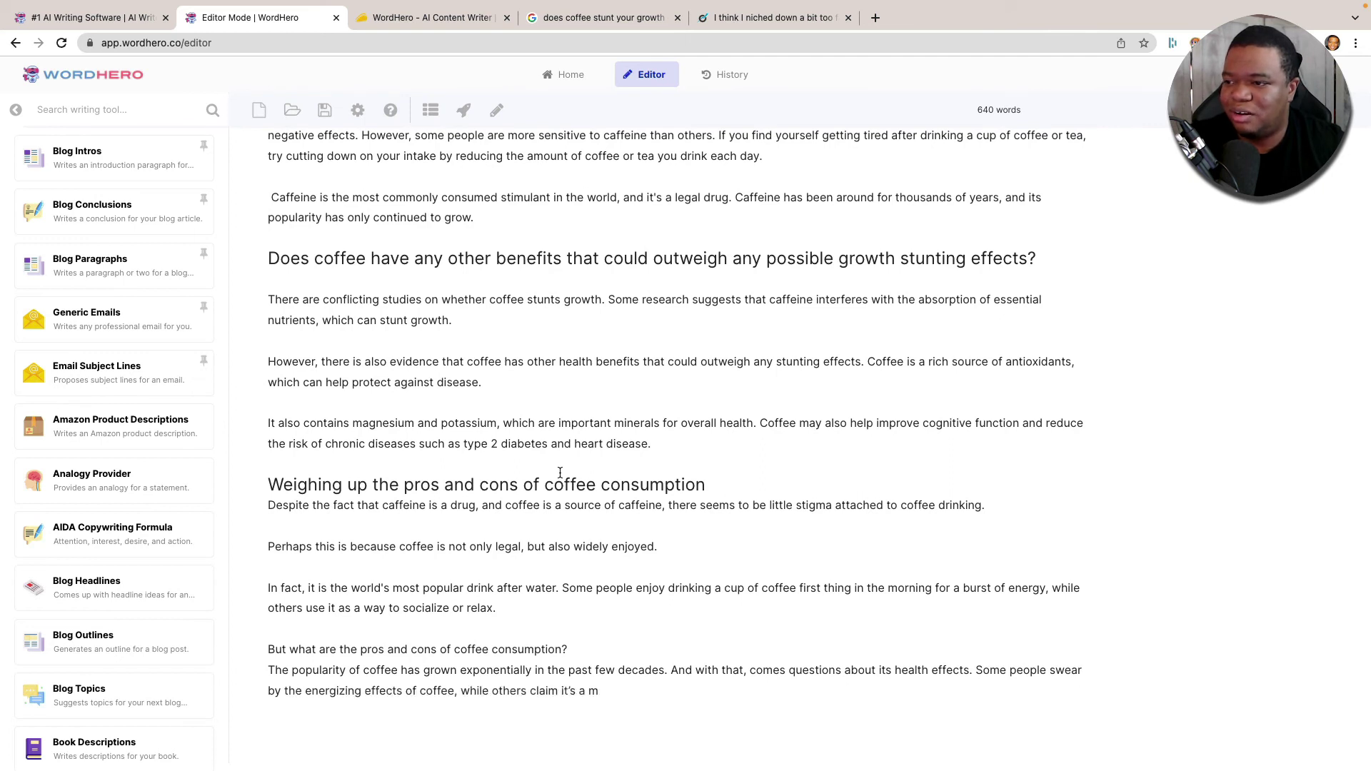
scroll(625, 582, "down", 1)
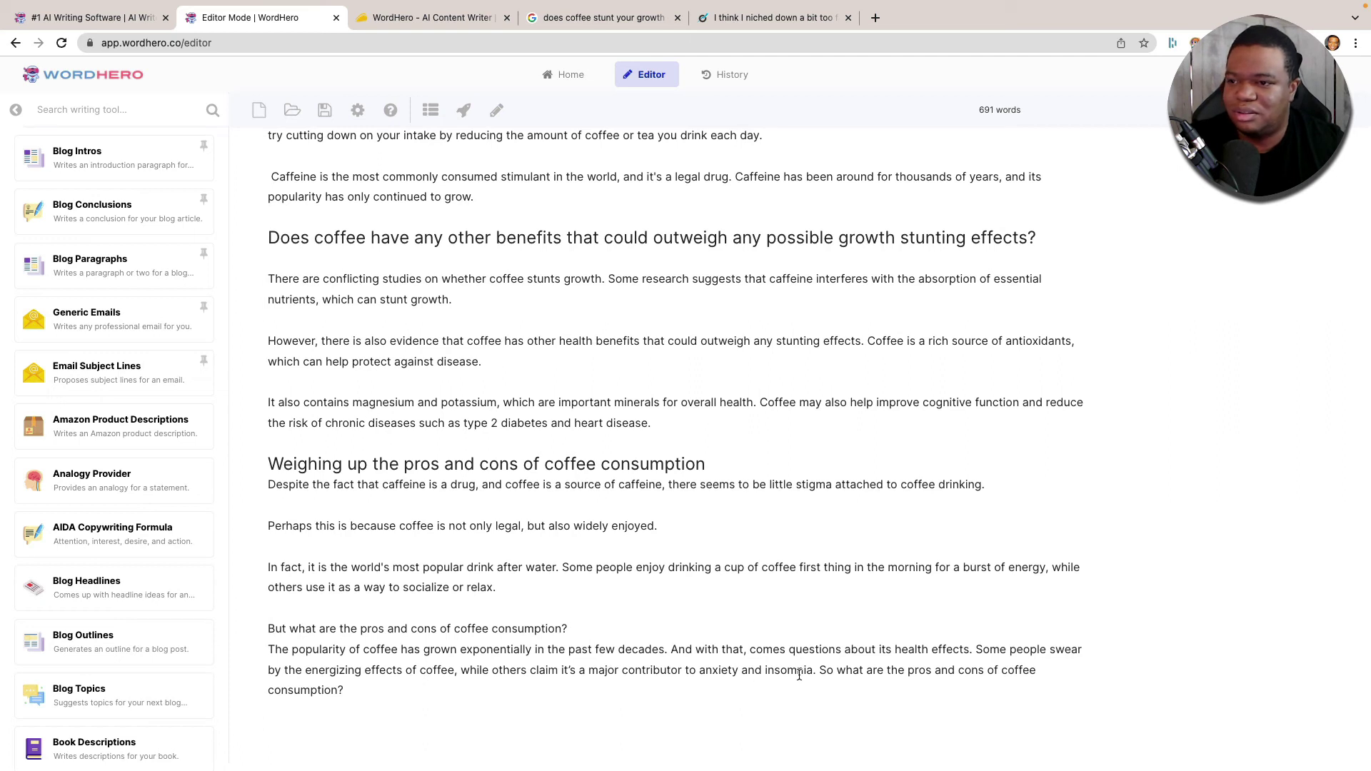
left_click_drag(374, 689, 254, 654)
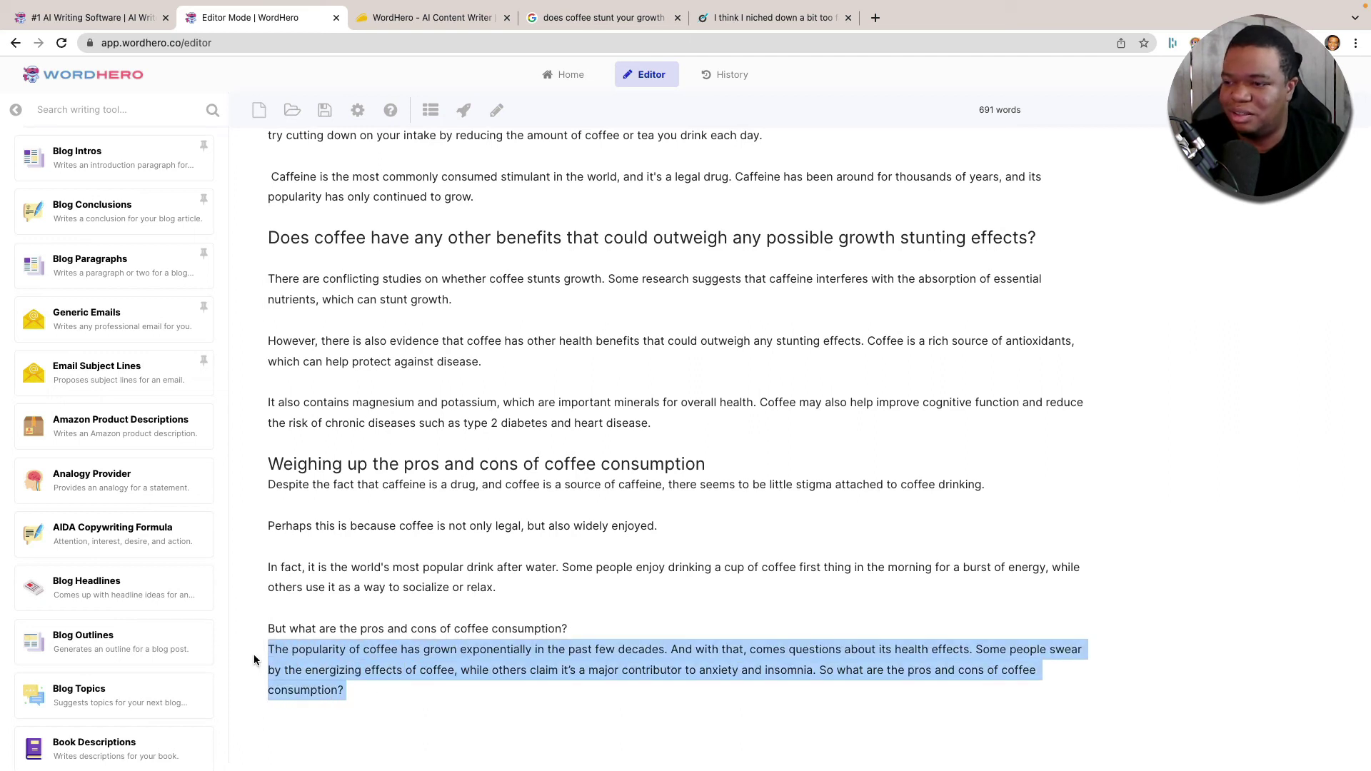
key("BackSpace")
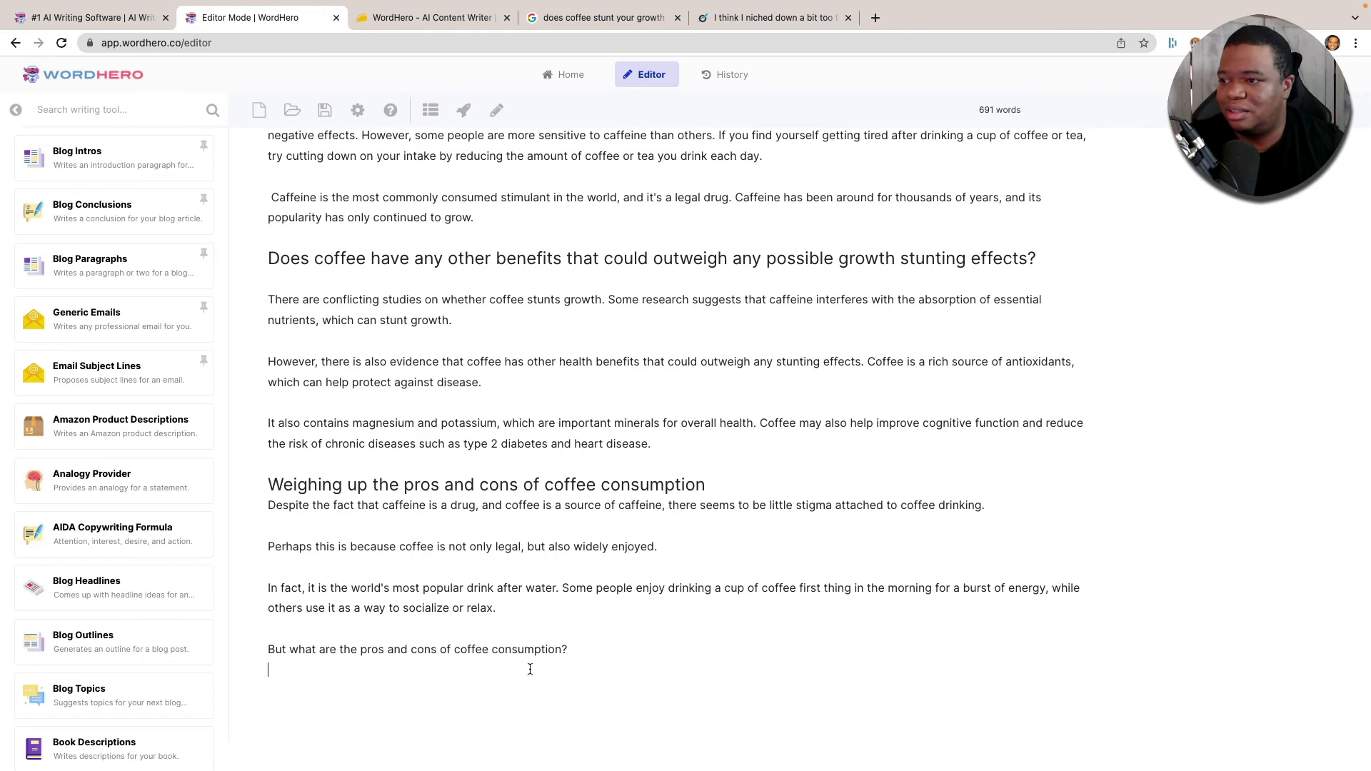
Generate another blog paragraph from the pros and cons question and delete its sentence beginning "According to some experts"
left_click_drag(559, 654, 263, 654)
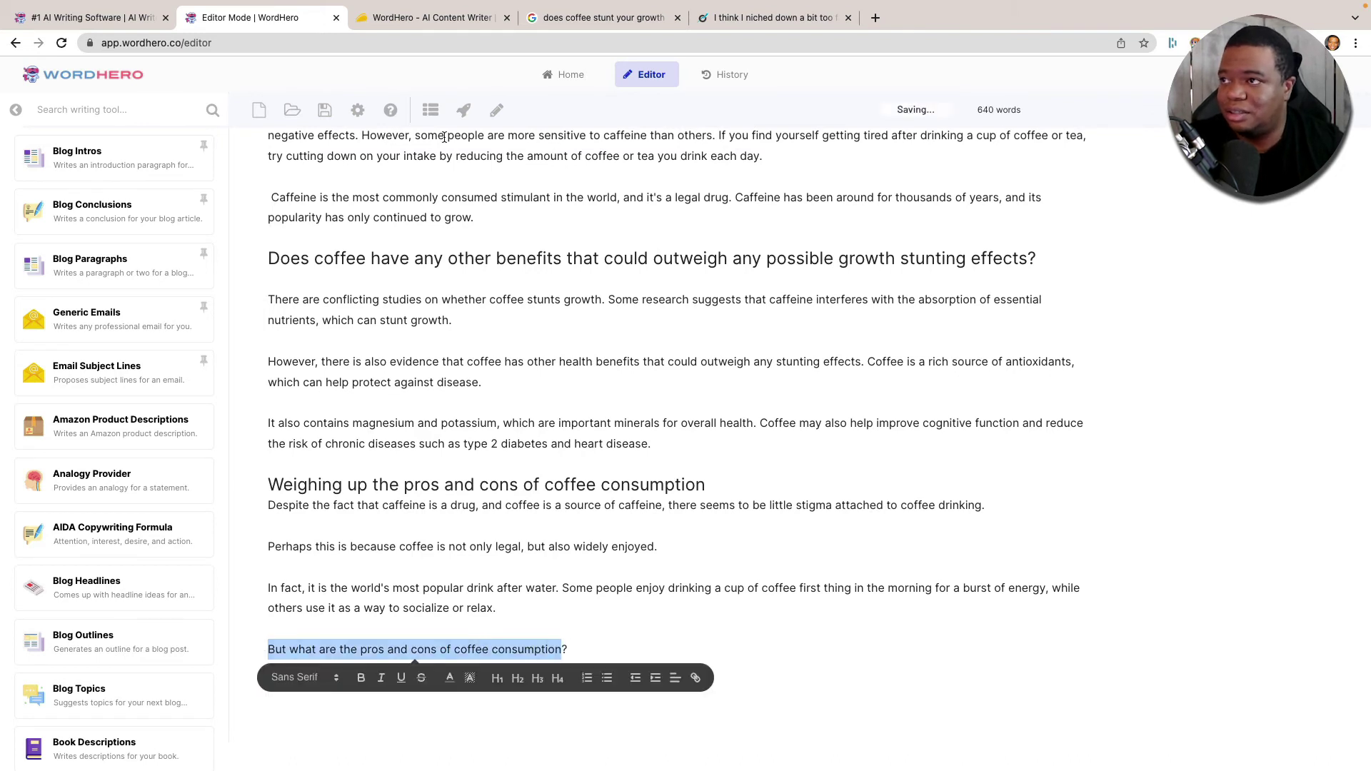
left_click(463, 110)
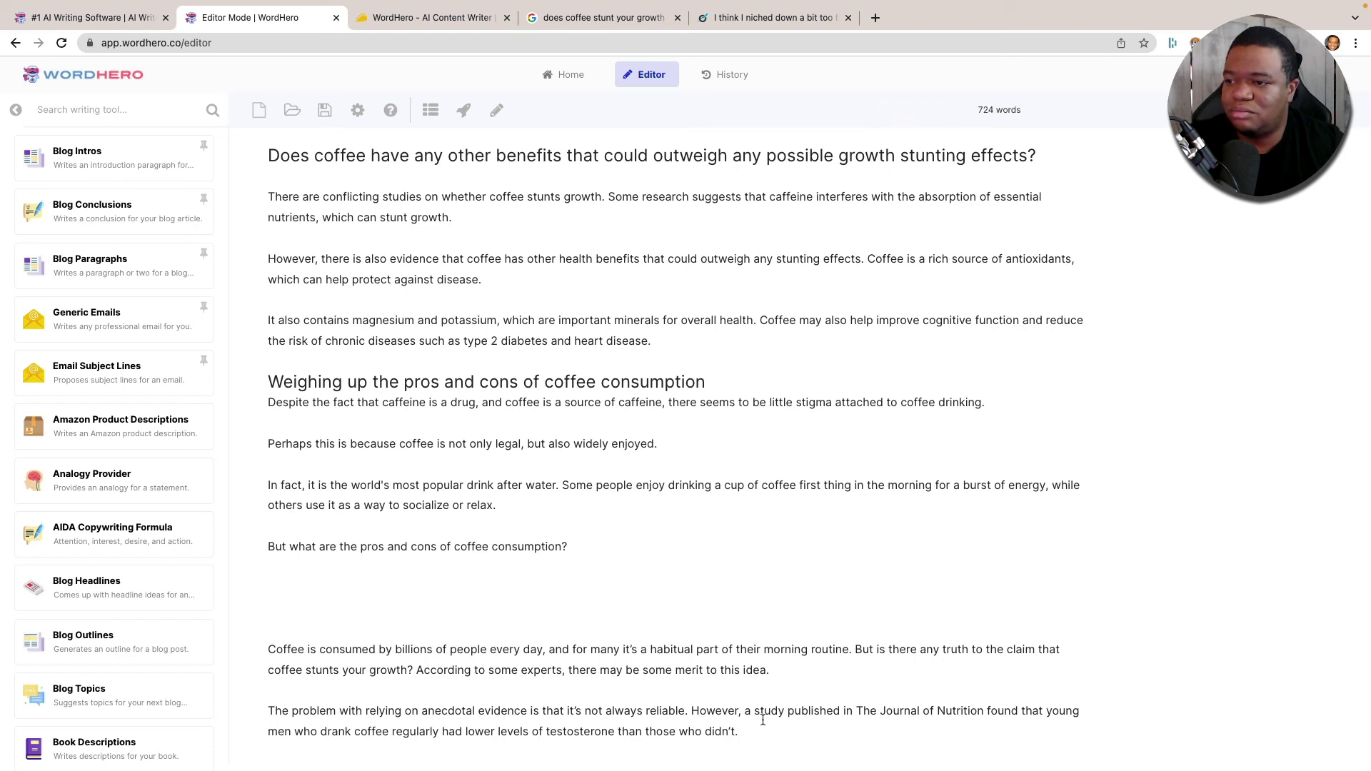
left_click_drag(417, 670, 769, 670)
key("BackSpace")
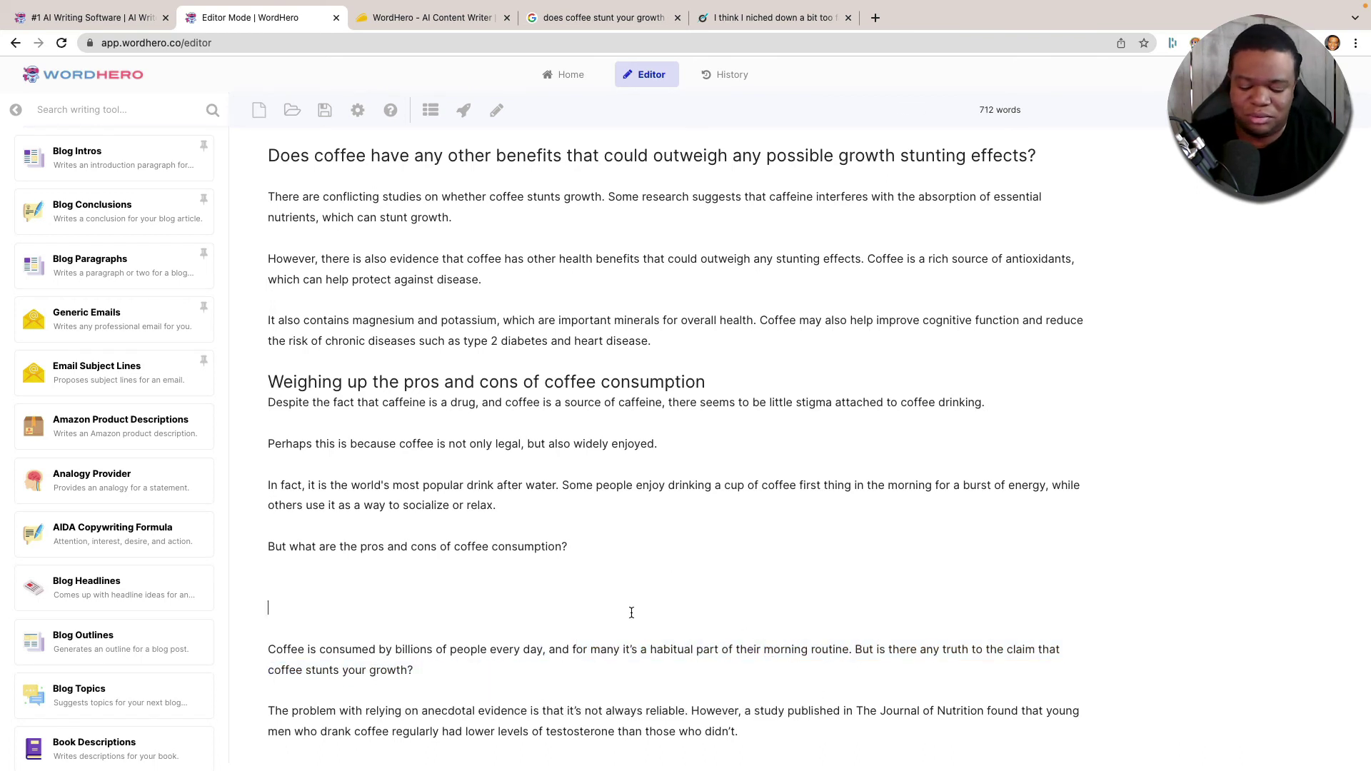
Add the line "Final Thoughts" above the newly generated text and format it as a level 2 heading
type("Fina")
key("BackSpace")
key("BackSpace")
key("BackSpace")
key("BackSpace")
type("Final Thoug")
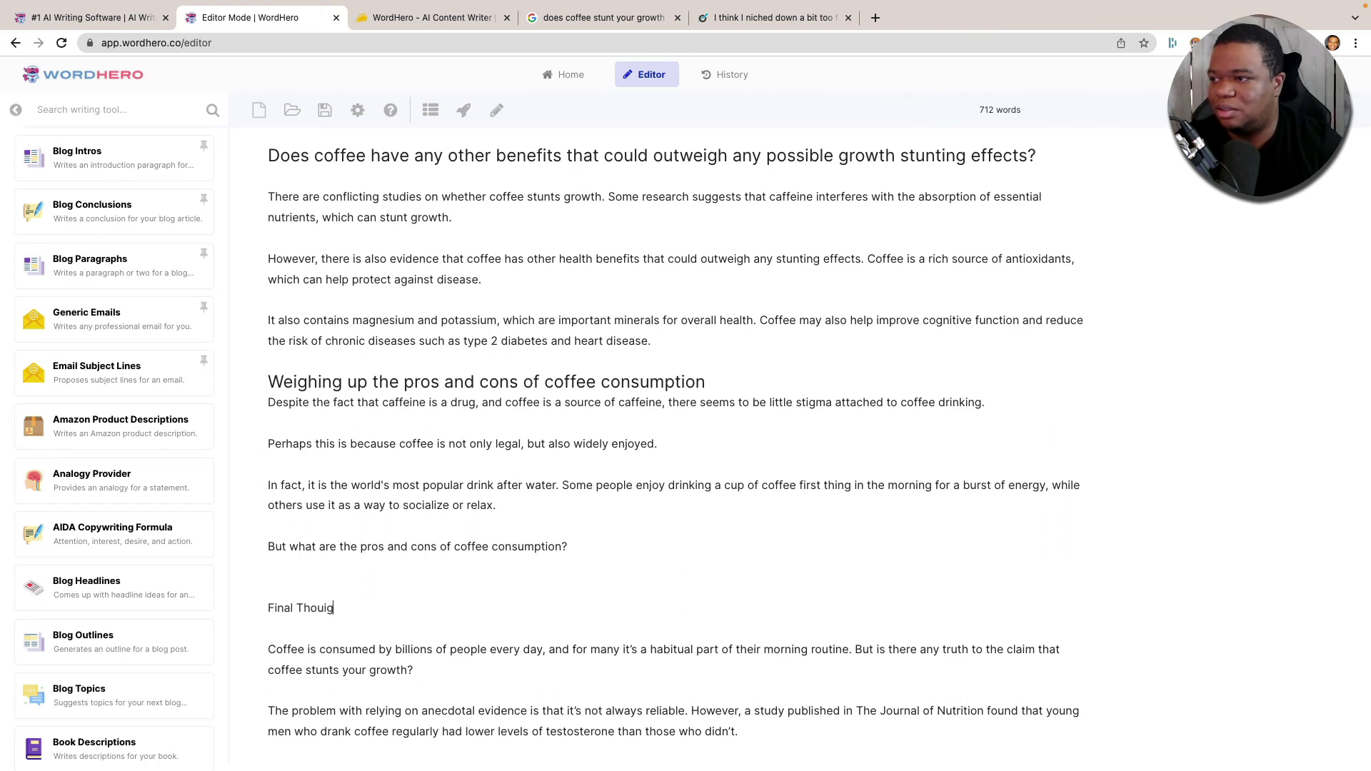
type("hts")
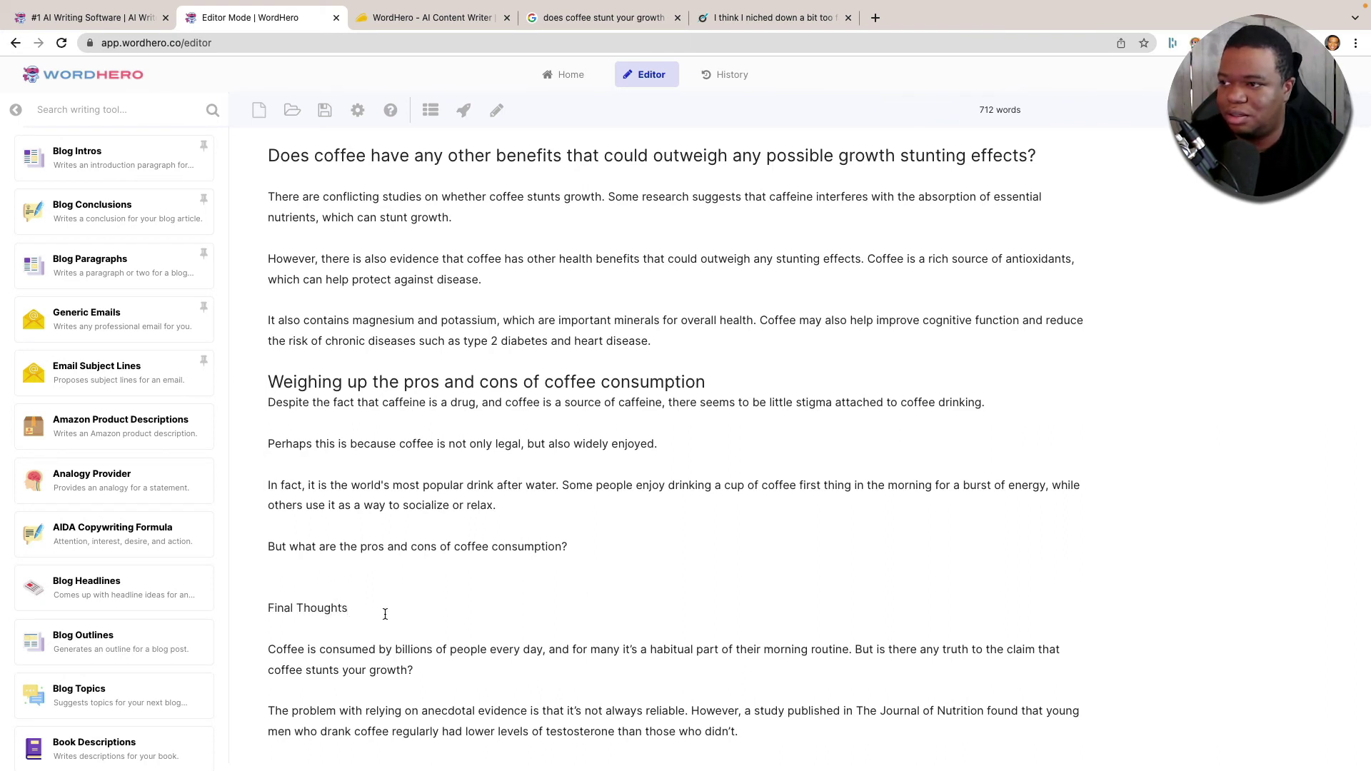
left_click_drag(365, 607, 235, 607)
left_click(518, 644)
left_click(510, 581)
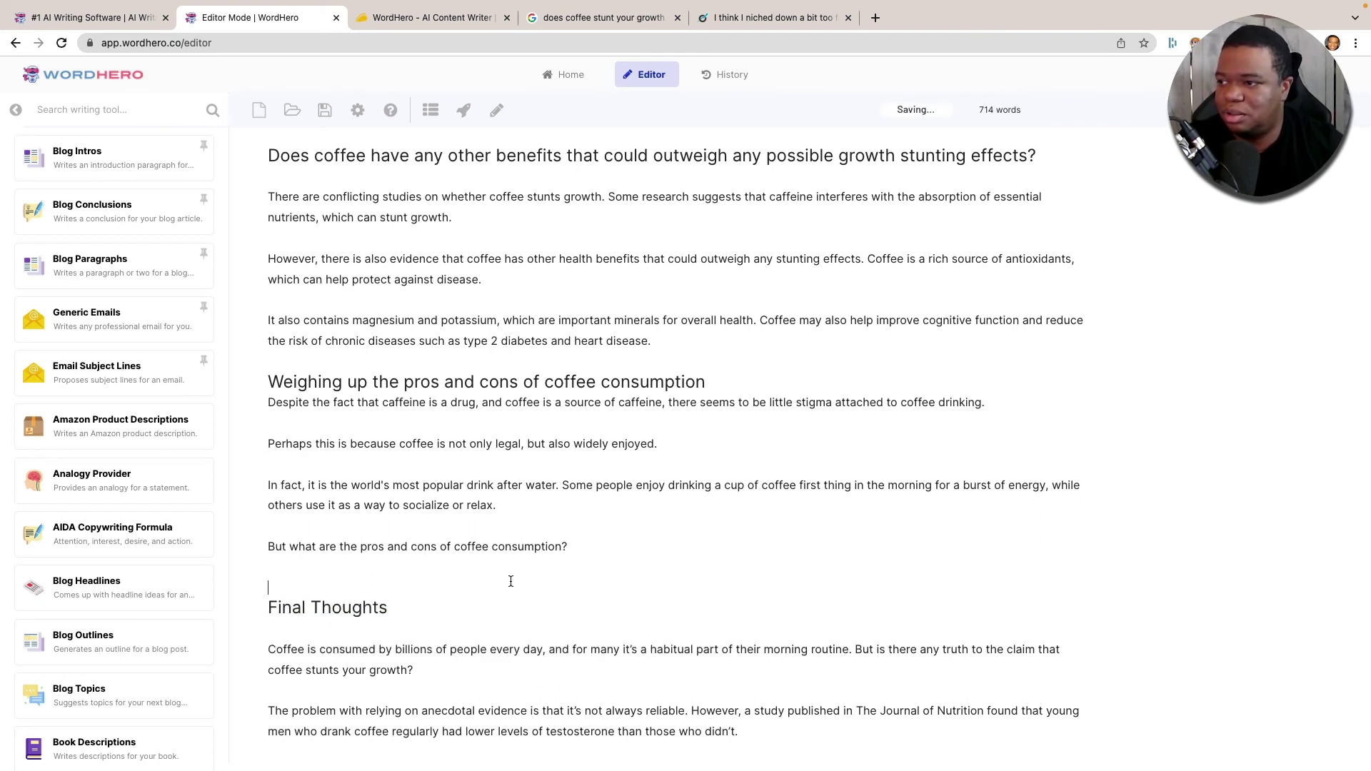
Delete the line "But what are the pros and cons of coffee consumption?" and the extra blank line above "Final Thoughts"
scroll(337, 694, "down", 1)
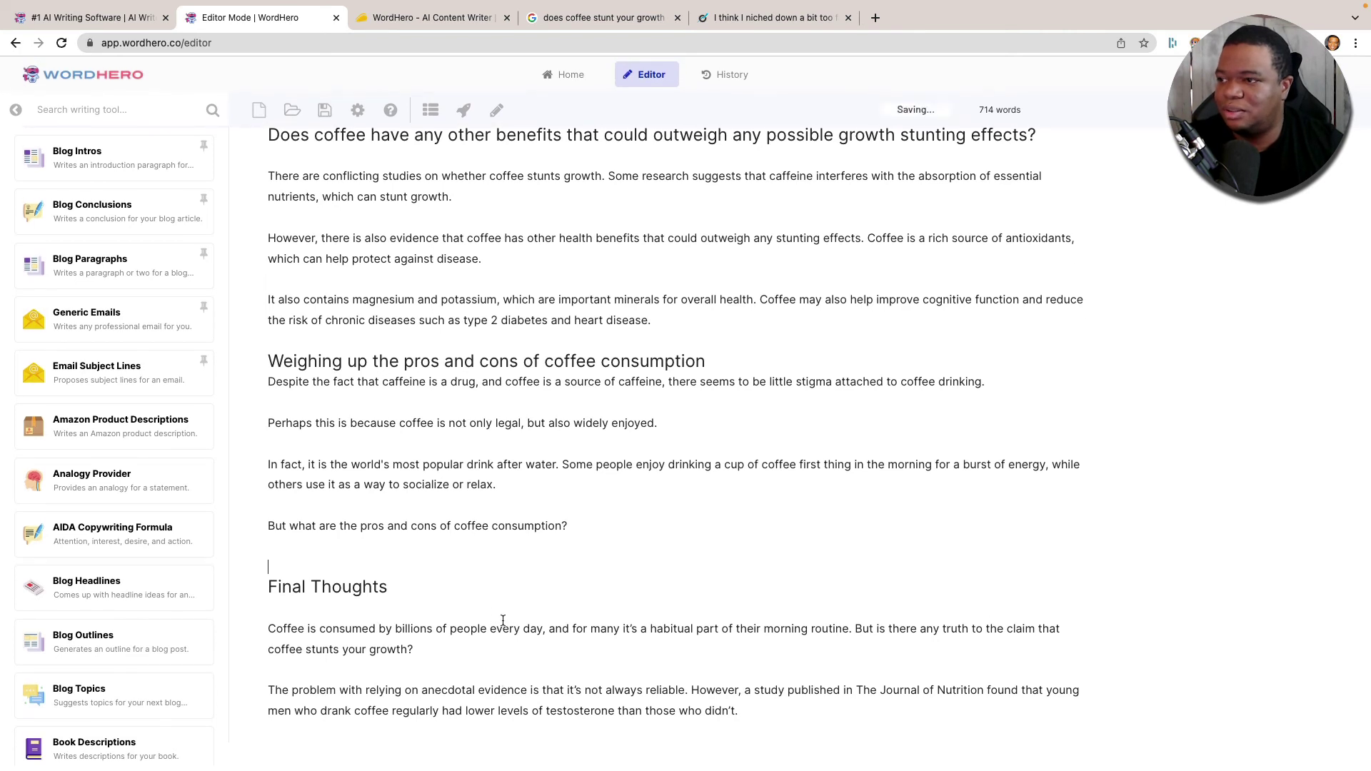
left_click_drag(580, 526, 245, 528)
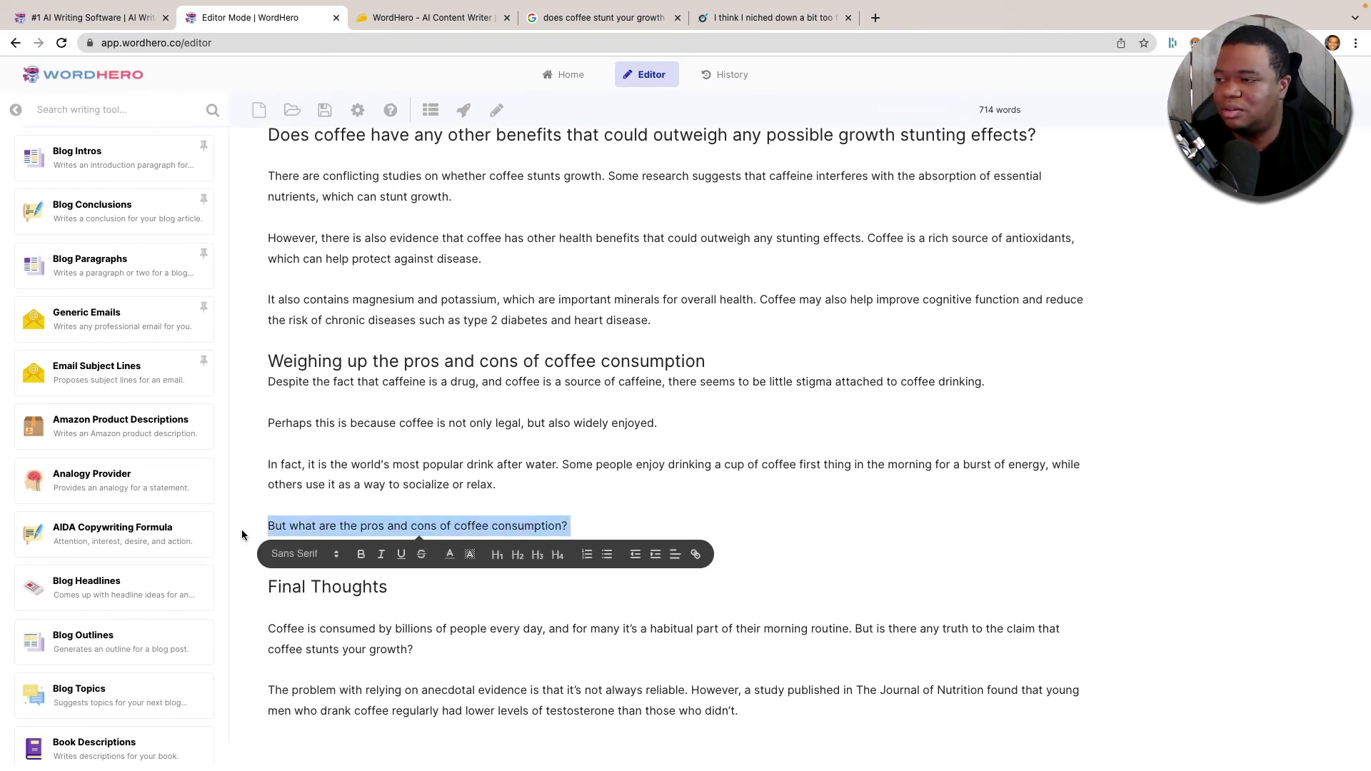
key("BackSpace")
key("BackSpace")
Generate blog conclusions from the short description "write a paragraph concluding that coffee does not stunt your growth"
scroll(404, 539, "up", 1)
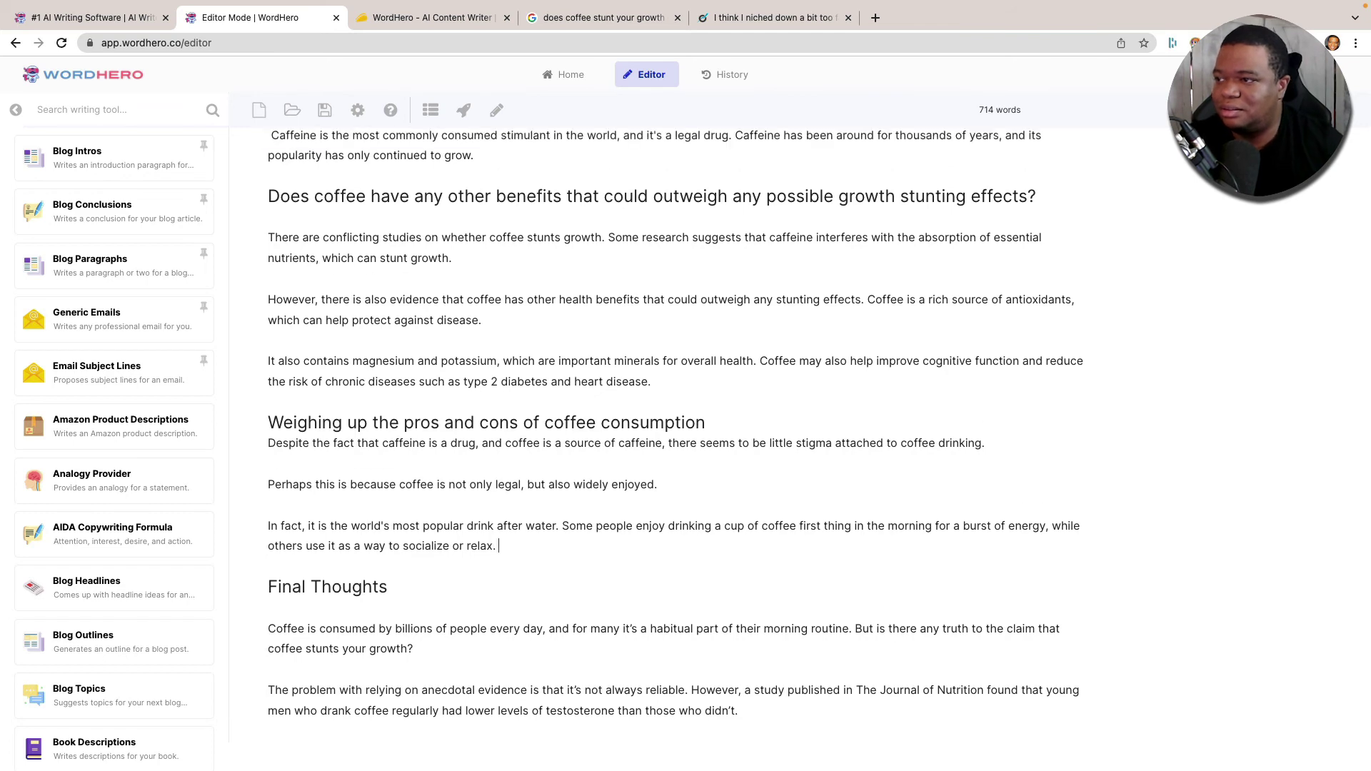
scroll(353, 285, "up", 15)
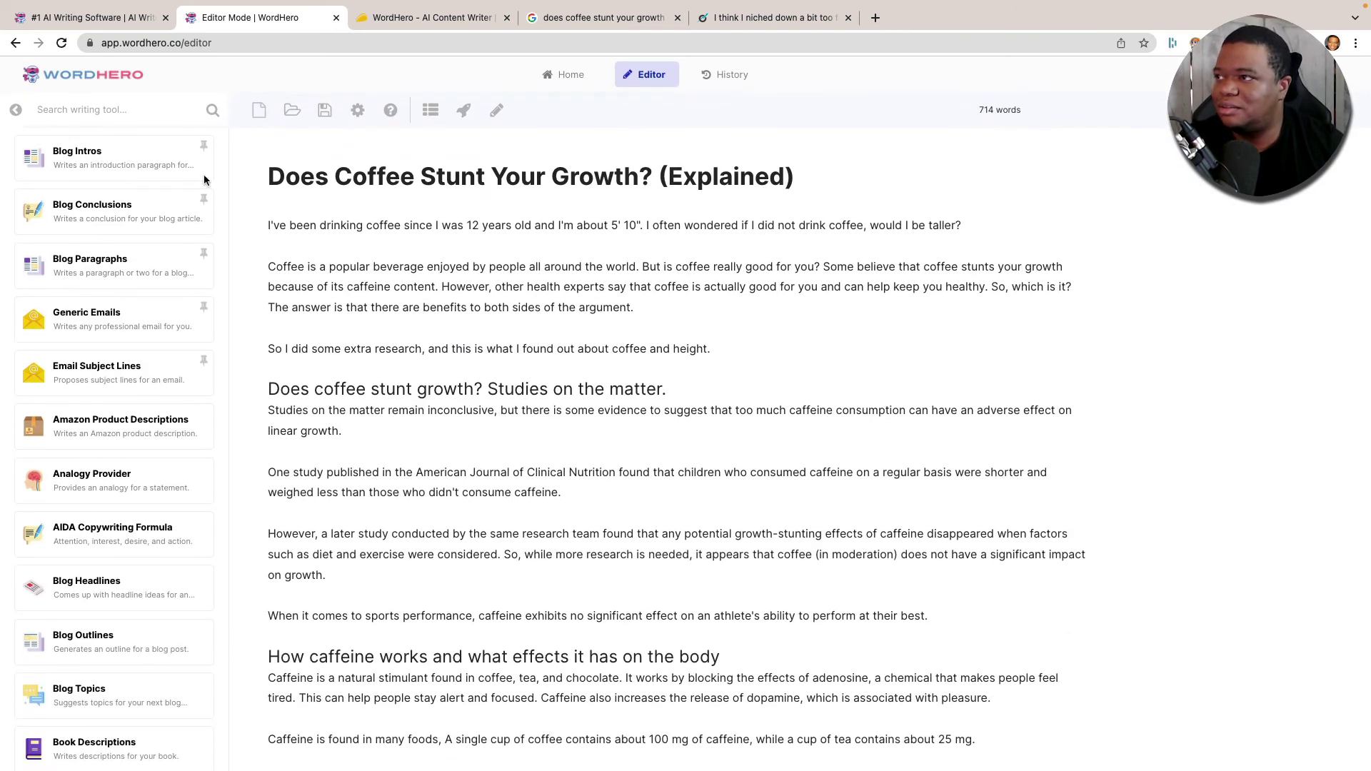
left_click(120, 213)
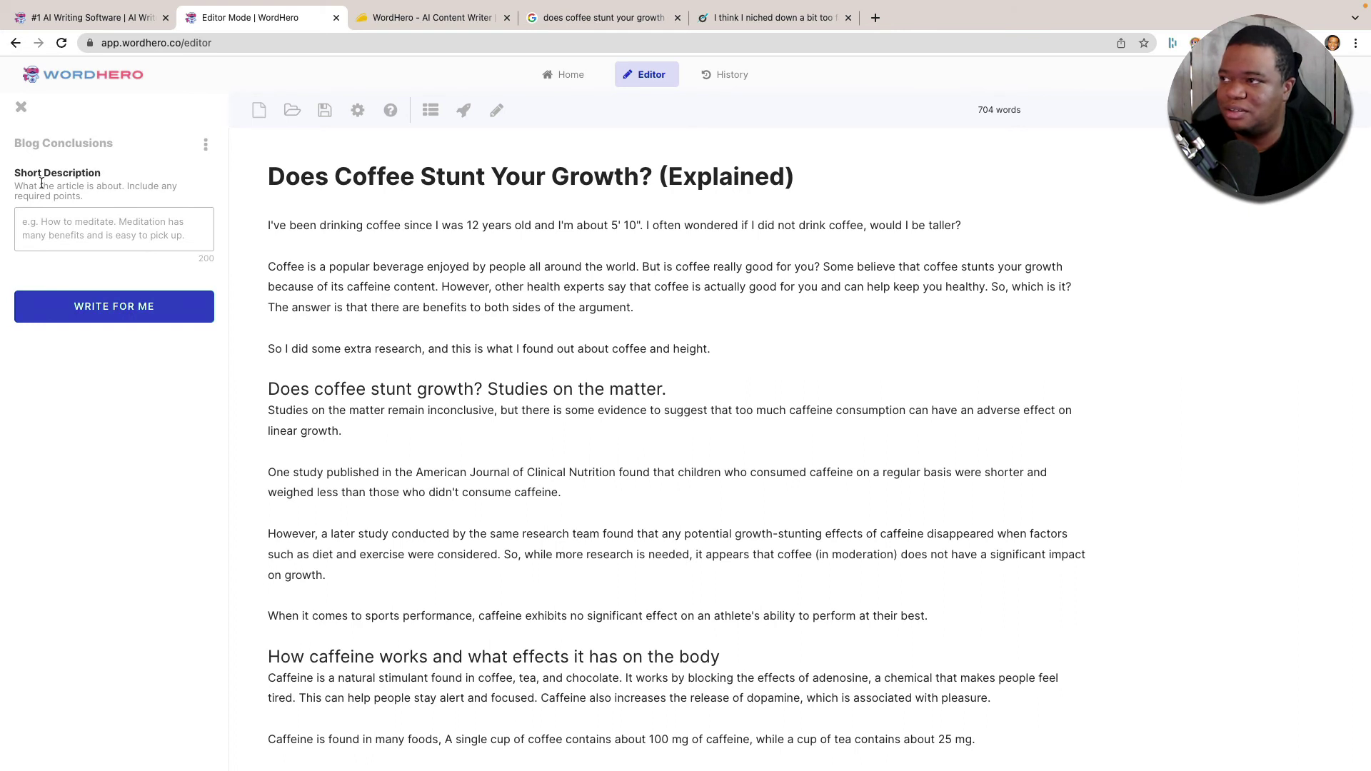
left_click(157, 247)
type("write a")
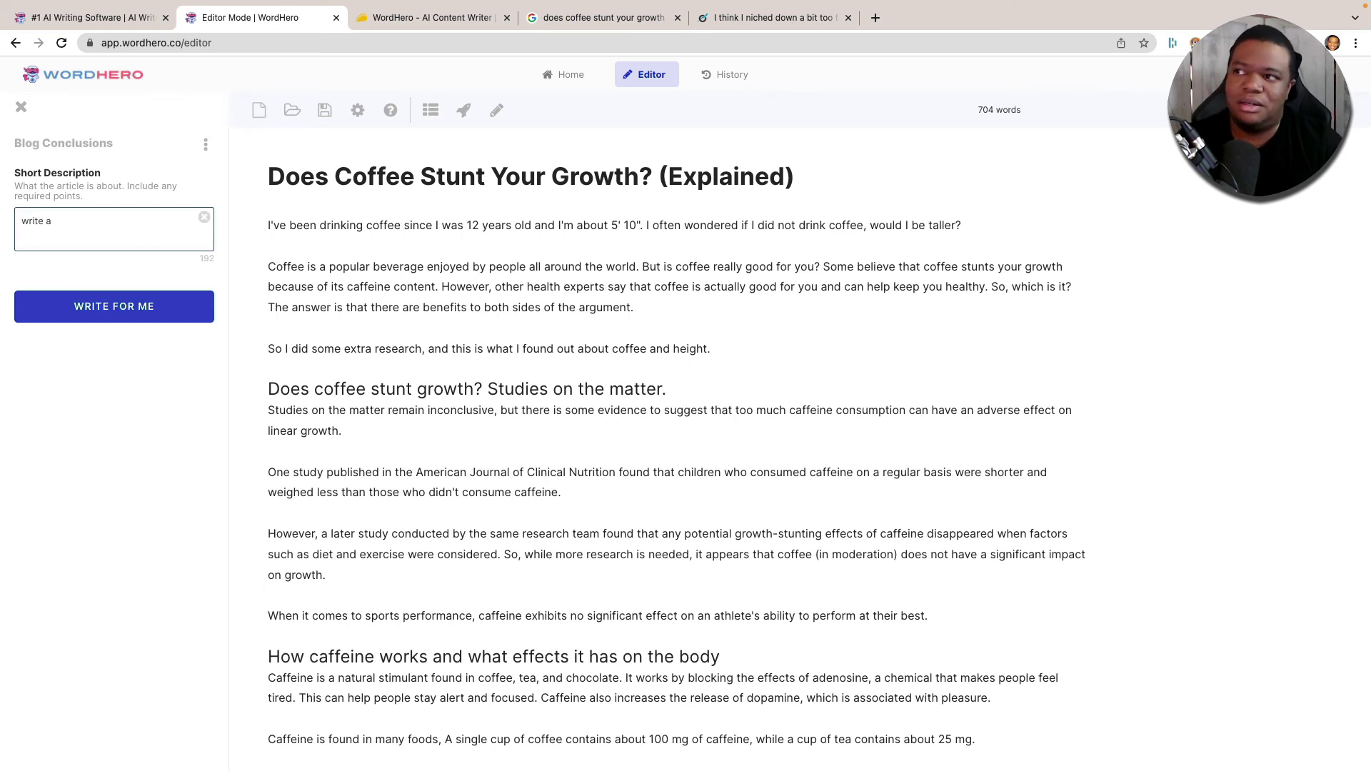
type(" paratgr")
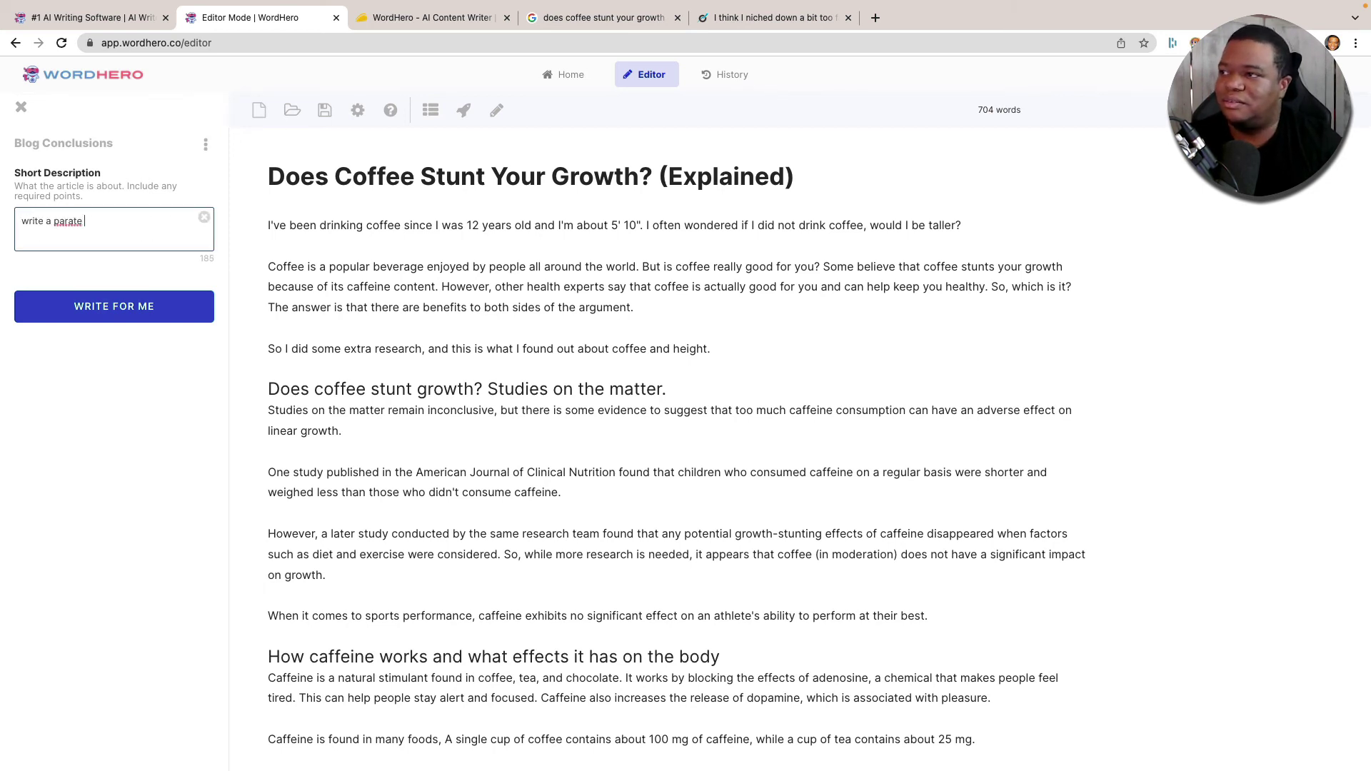
key("BackSpace")
key("BackSpace")
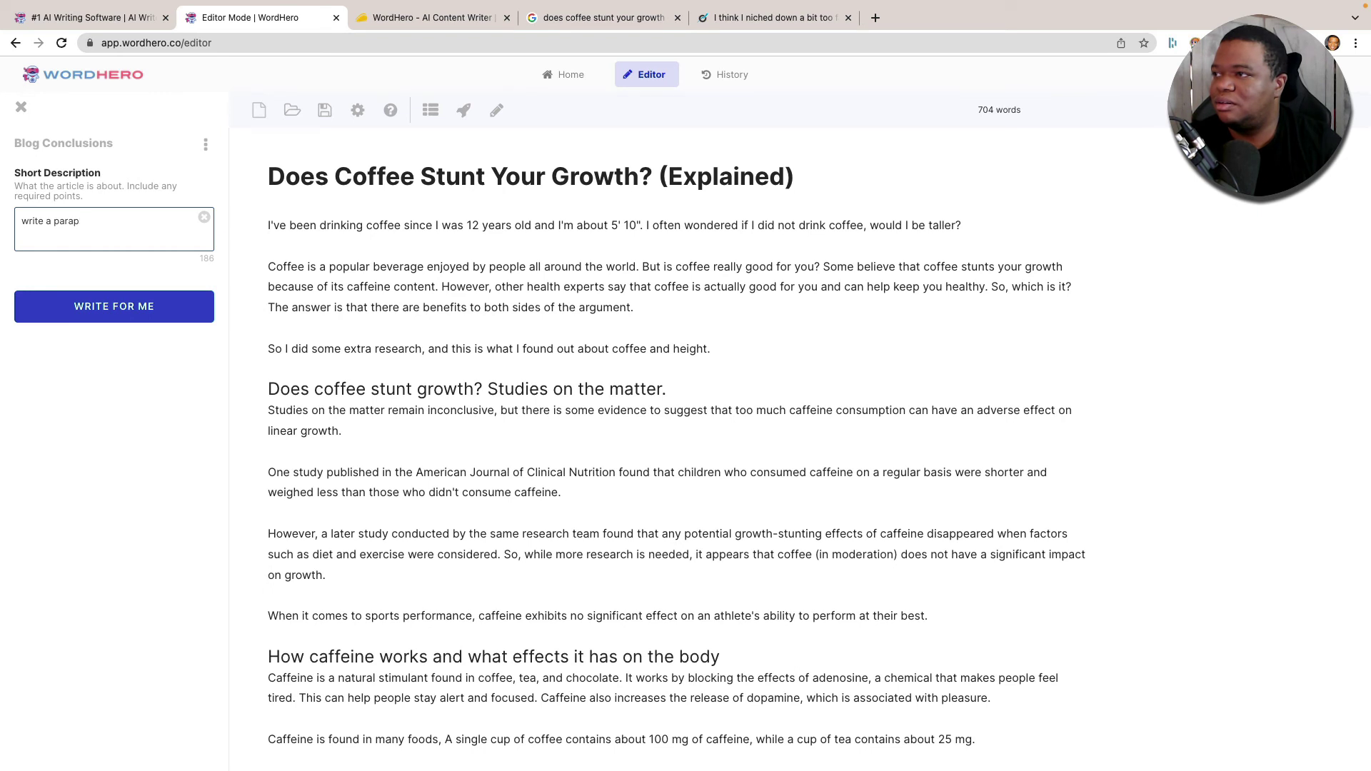
type("e a ")
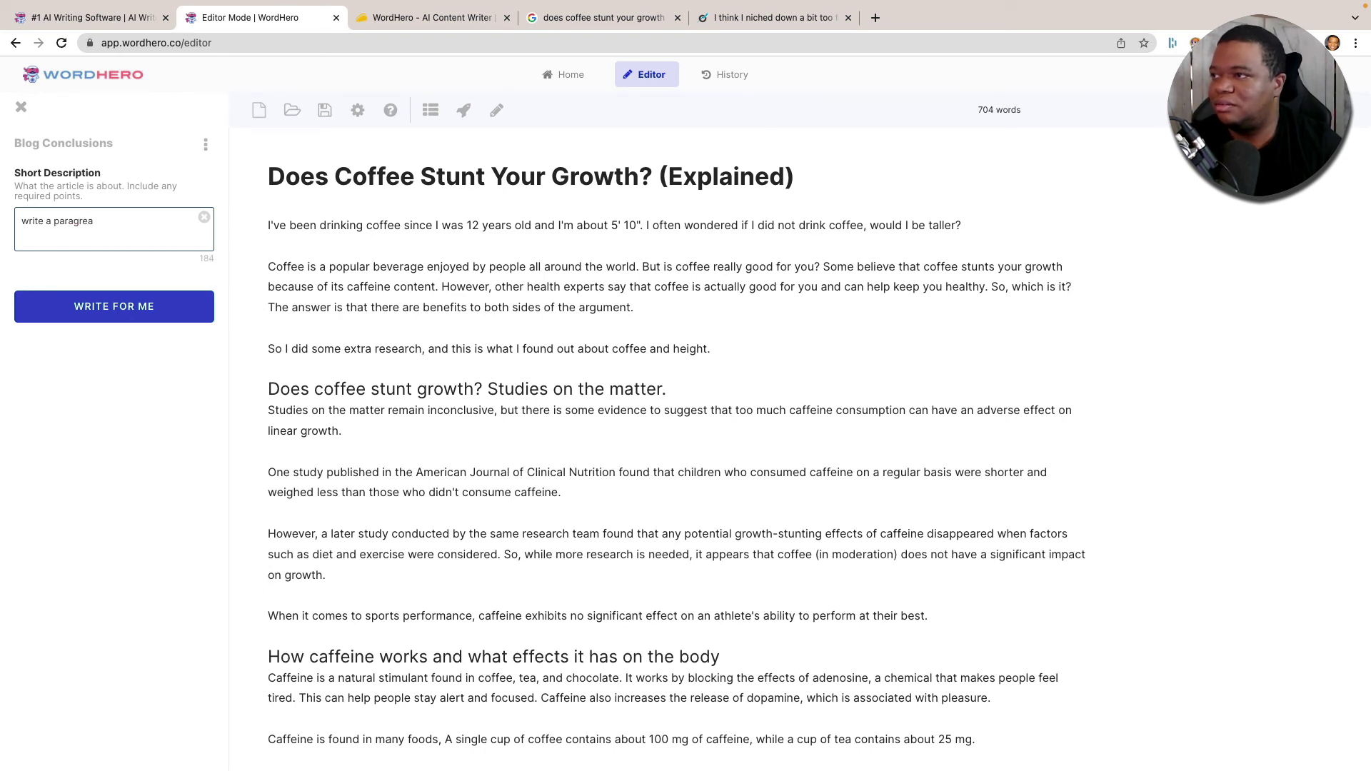
type("paragraph conclud")
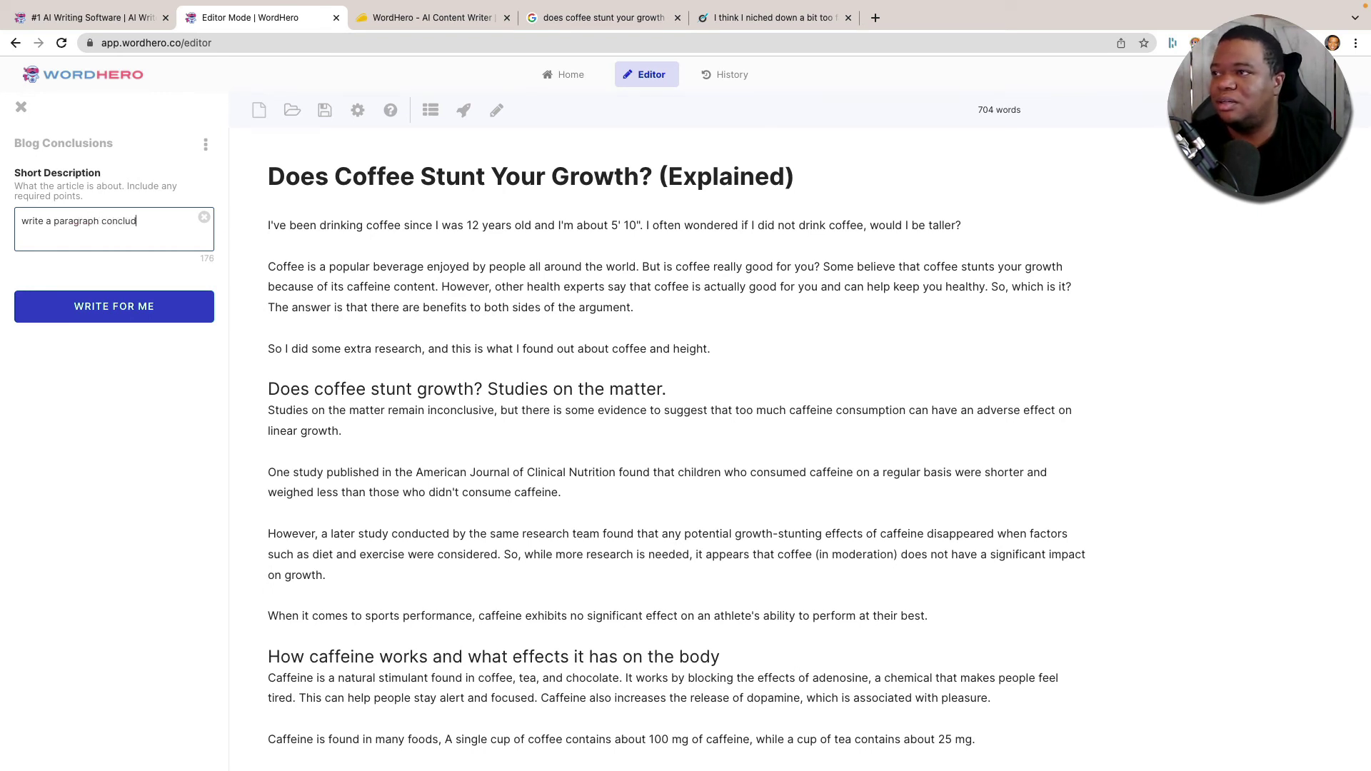
type("ing ")
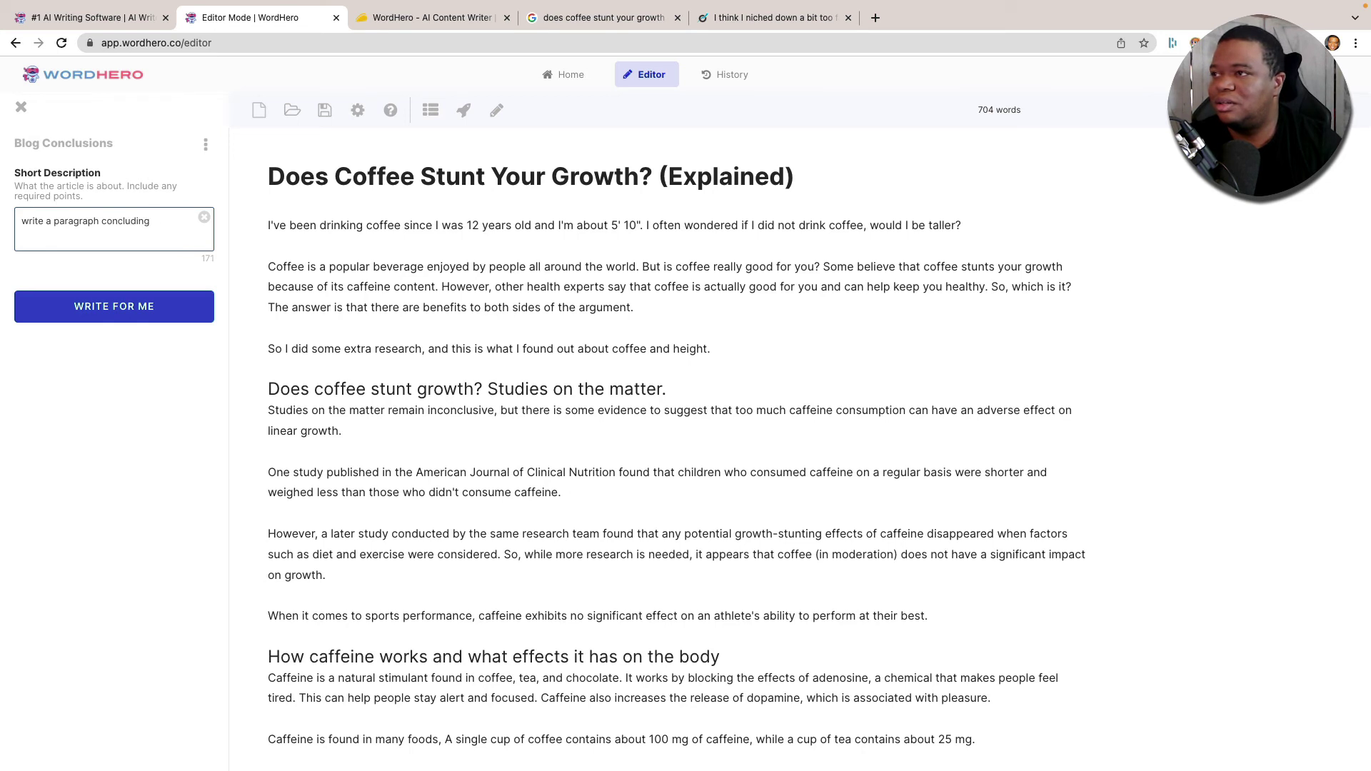
type("that coffee")
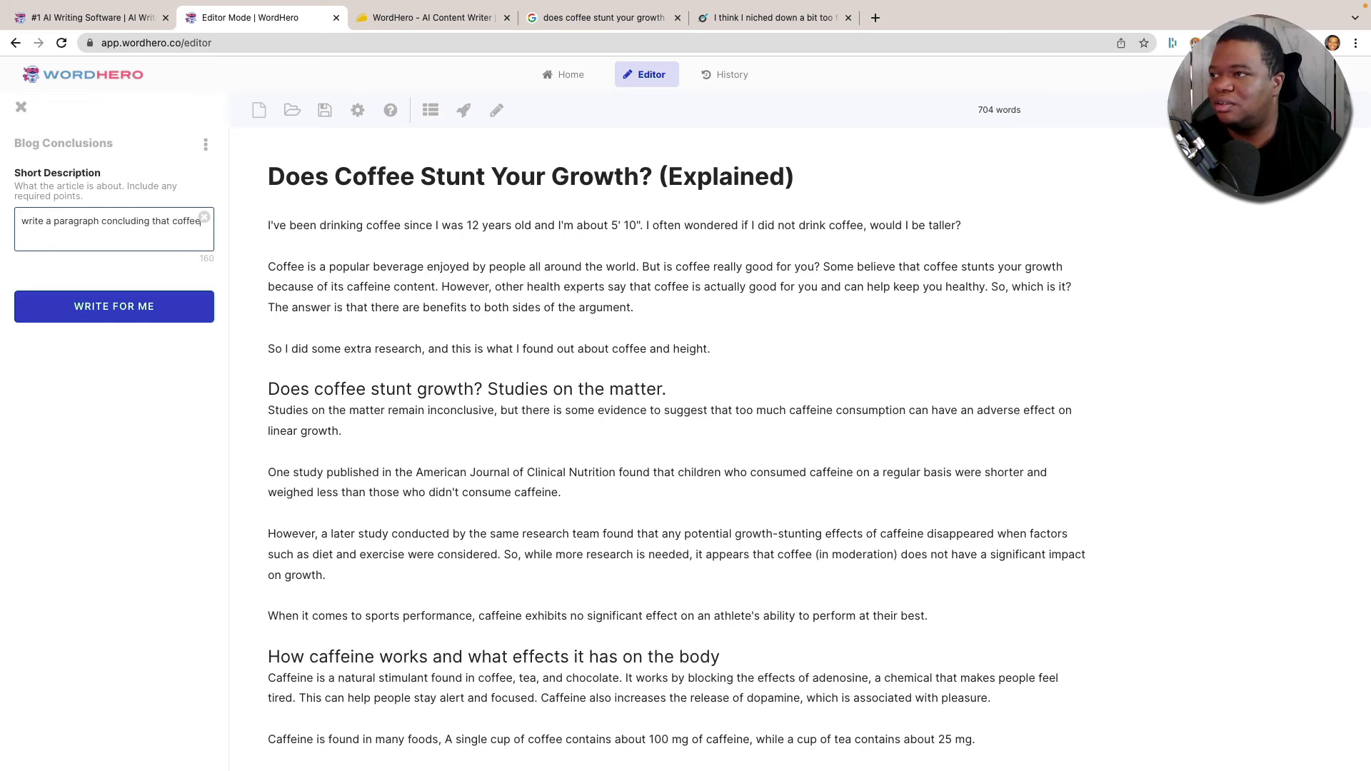
key("BackSpace")
key("BackSpace")
key("BackSpace")
key("BackSpace")
type("ot stunt your growth")
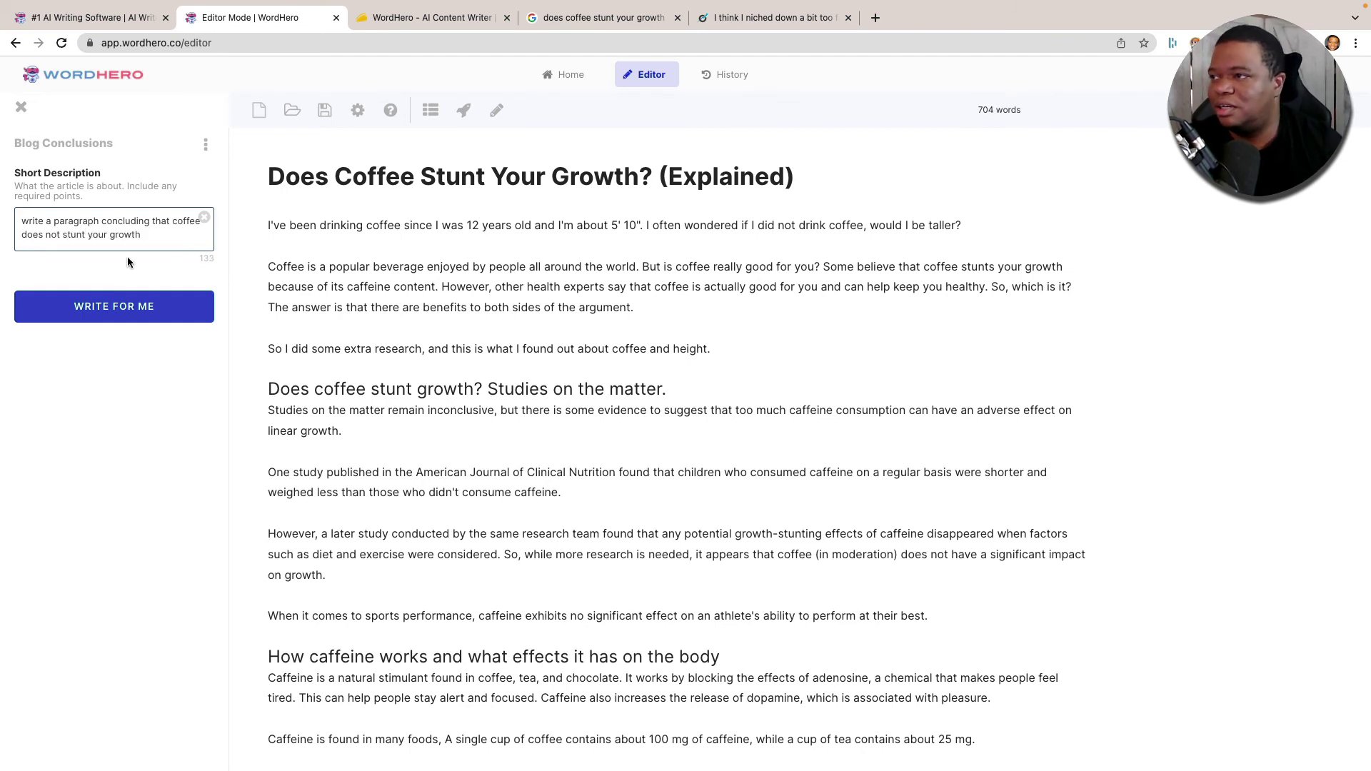
left_click(131, 306)
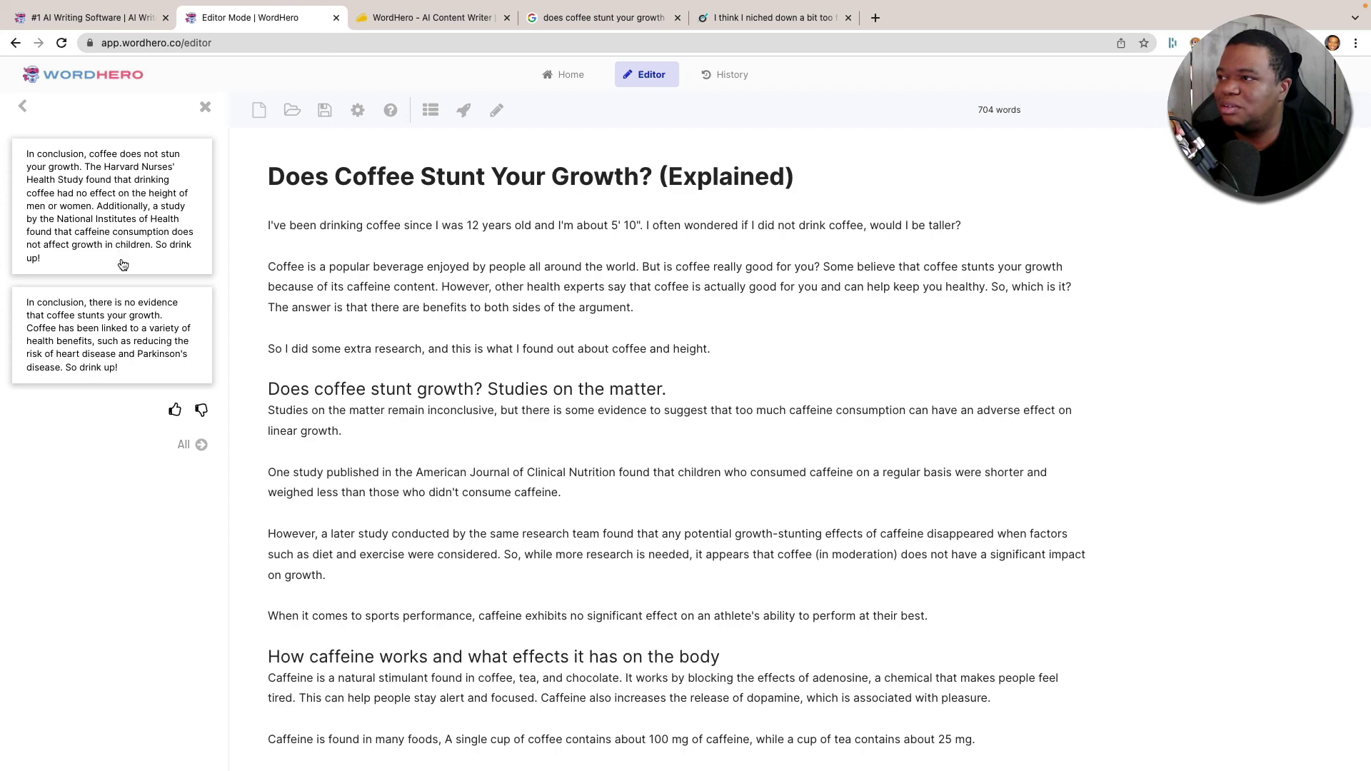
Replace the Journal of Nutrition sentence ending Final Thoughts with the first generated conclusion, placed as a separate paragraph
left_click(100, 238)
scroll(708, 568, "down", 10)
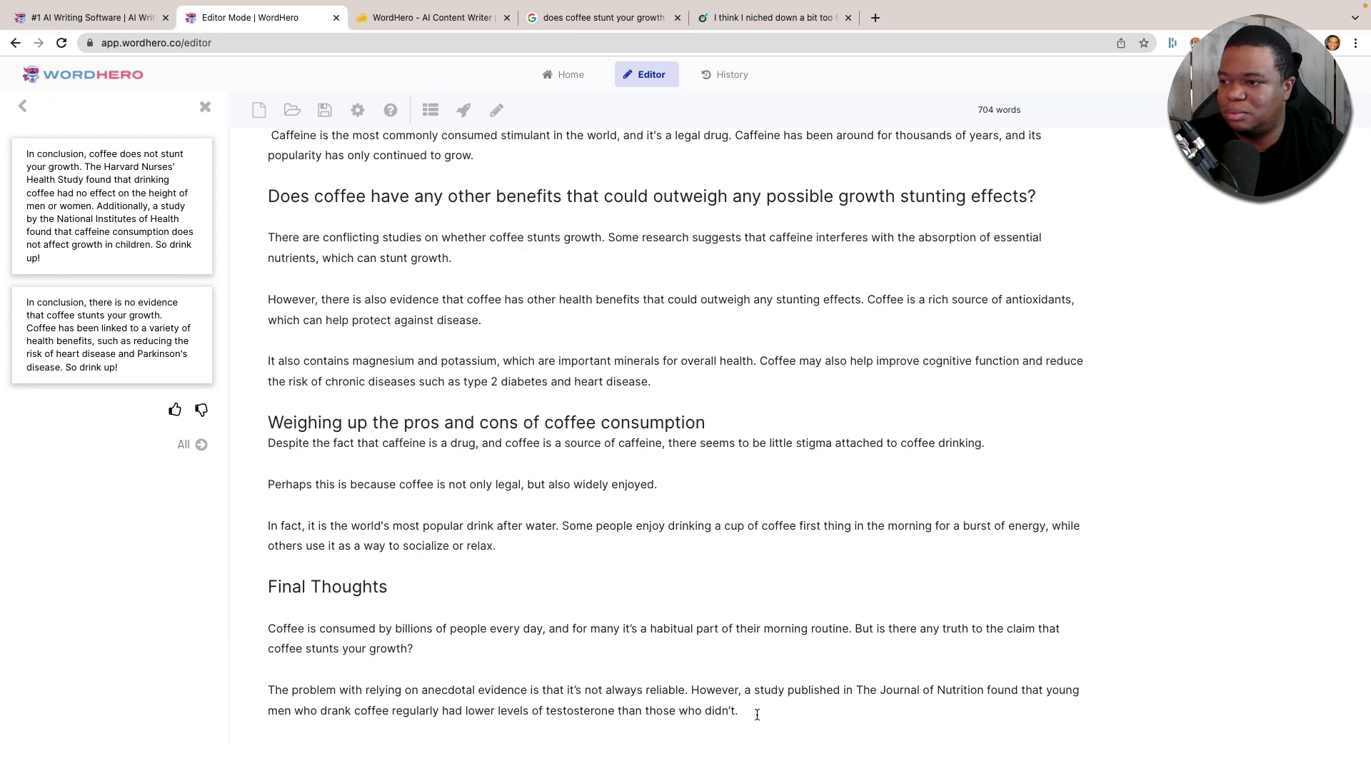
left_click_drag(751, 715, 690, 691)
key("BackSpace")
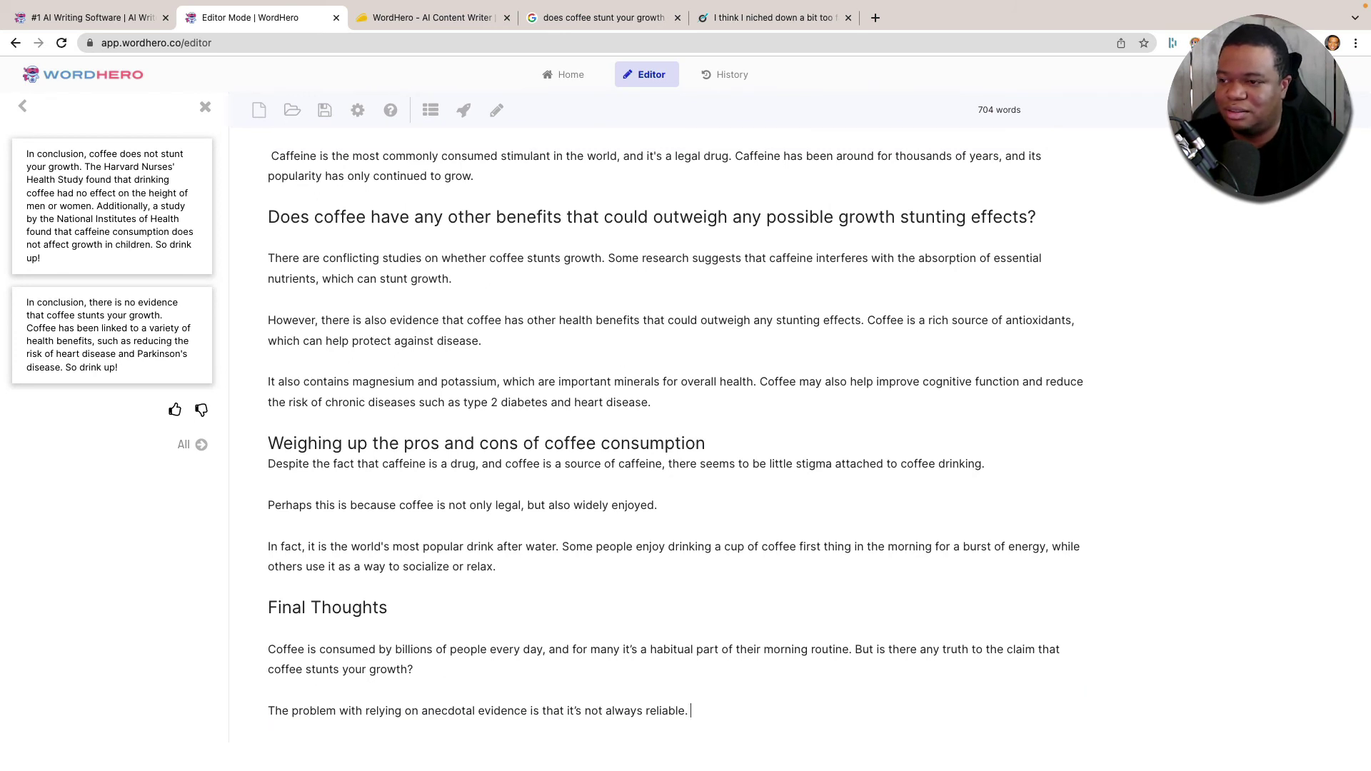
type("In conclusion, coffee does not stunt your growth. The Harvard Nurses' Health Study found that drinking coffee had no effect on the height of men or women. Additionally, a study by the National Institutes of Health found that caffeine consumption does not affect growth in children. So drink up!")
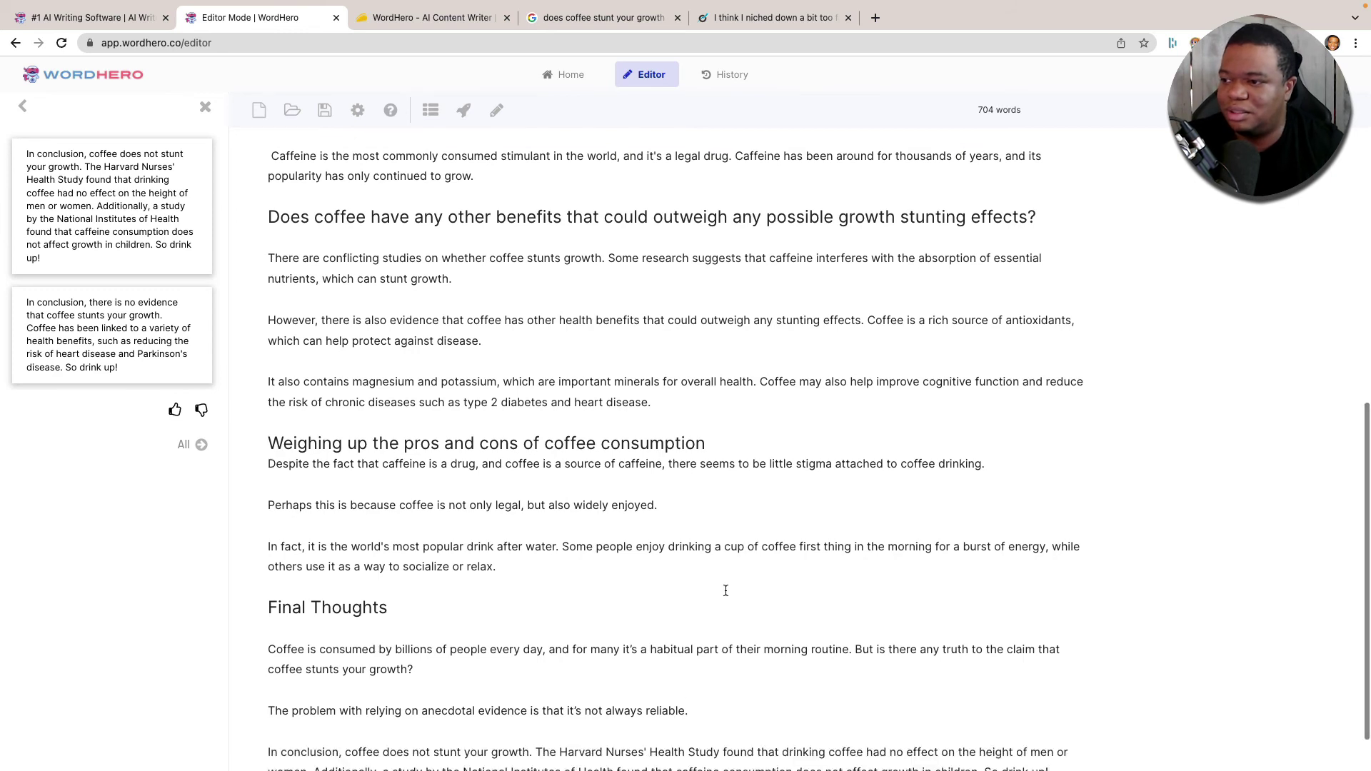
Examine the conclusion's references to the Harvard Nurses' Health Study and National Institutes of Health, and look over the whole article
scroll(725, 591, "down", 1)
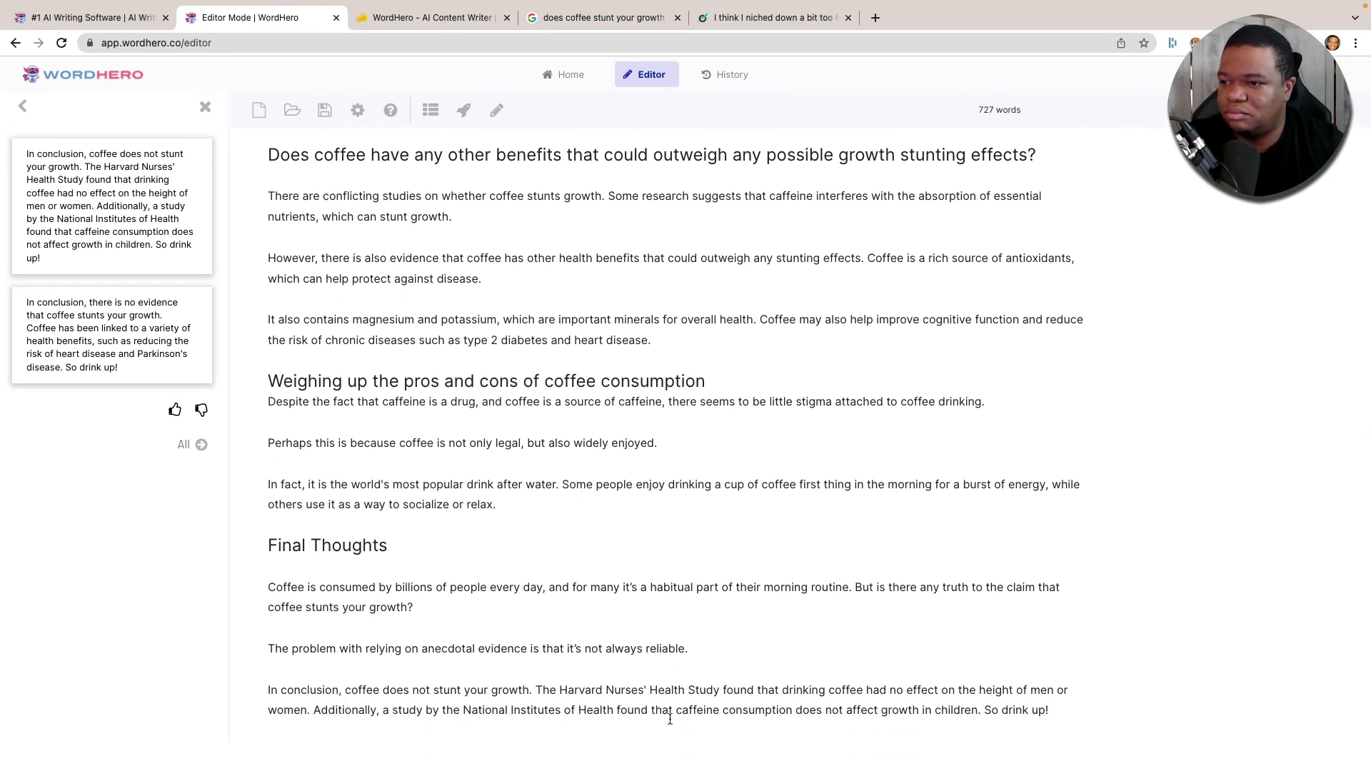
left_click_drag(536, 690, 715, 688)
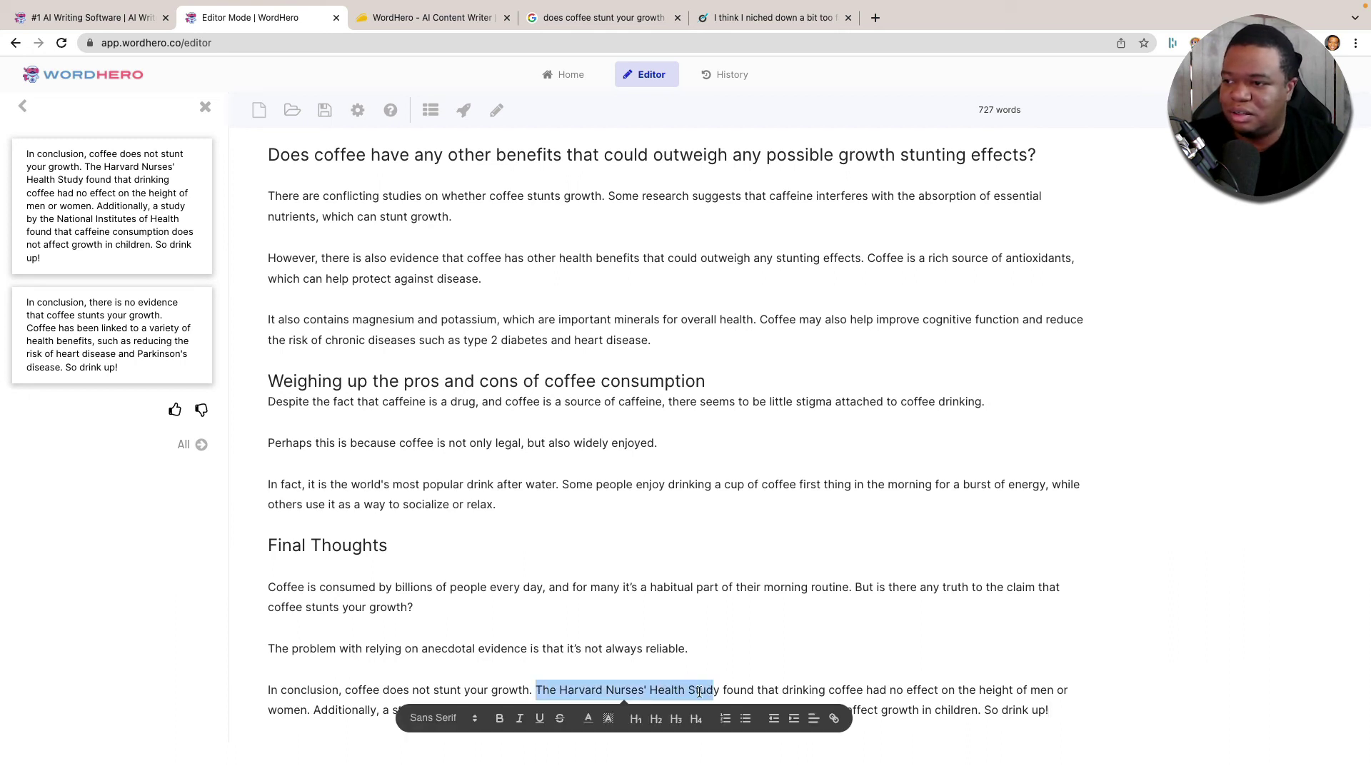
left_click(374, 673)
left_click_drag(462, 710, 614, 713)
left_click(714, 711)
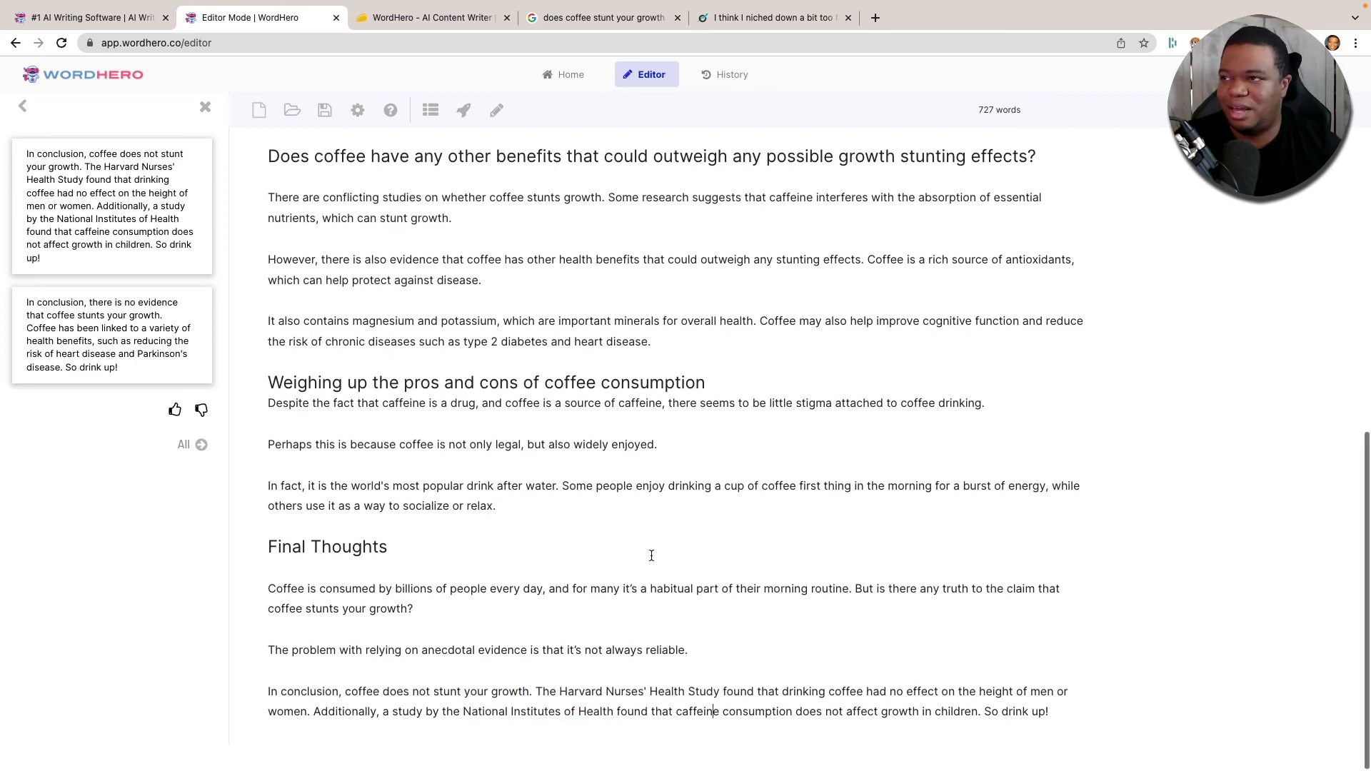
scroll(651, 555, "up", 20)
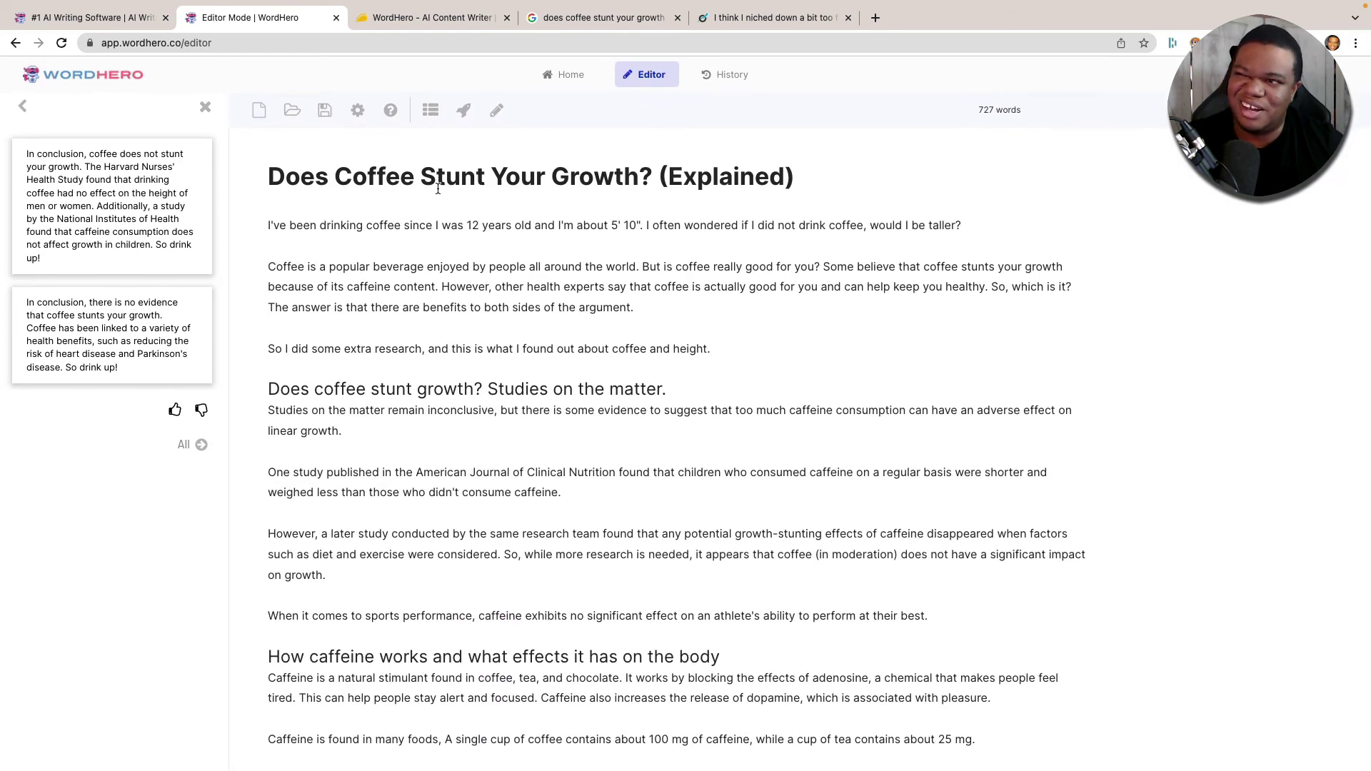
scroll(540, 281, "down", 15)
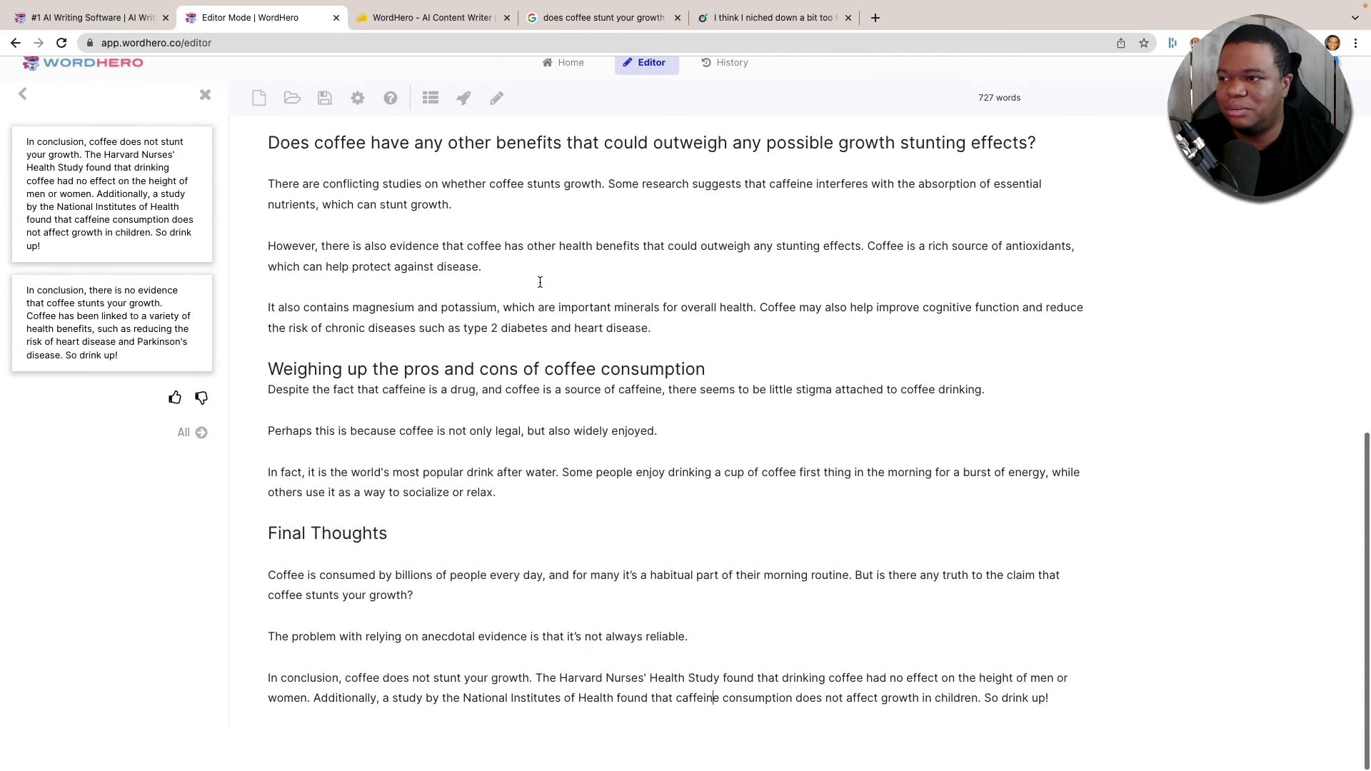
Read through the article's sections down to the closing sentence "So drink up!" under Final Thoughts
scroll(480, 498, "up", 10)
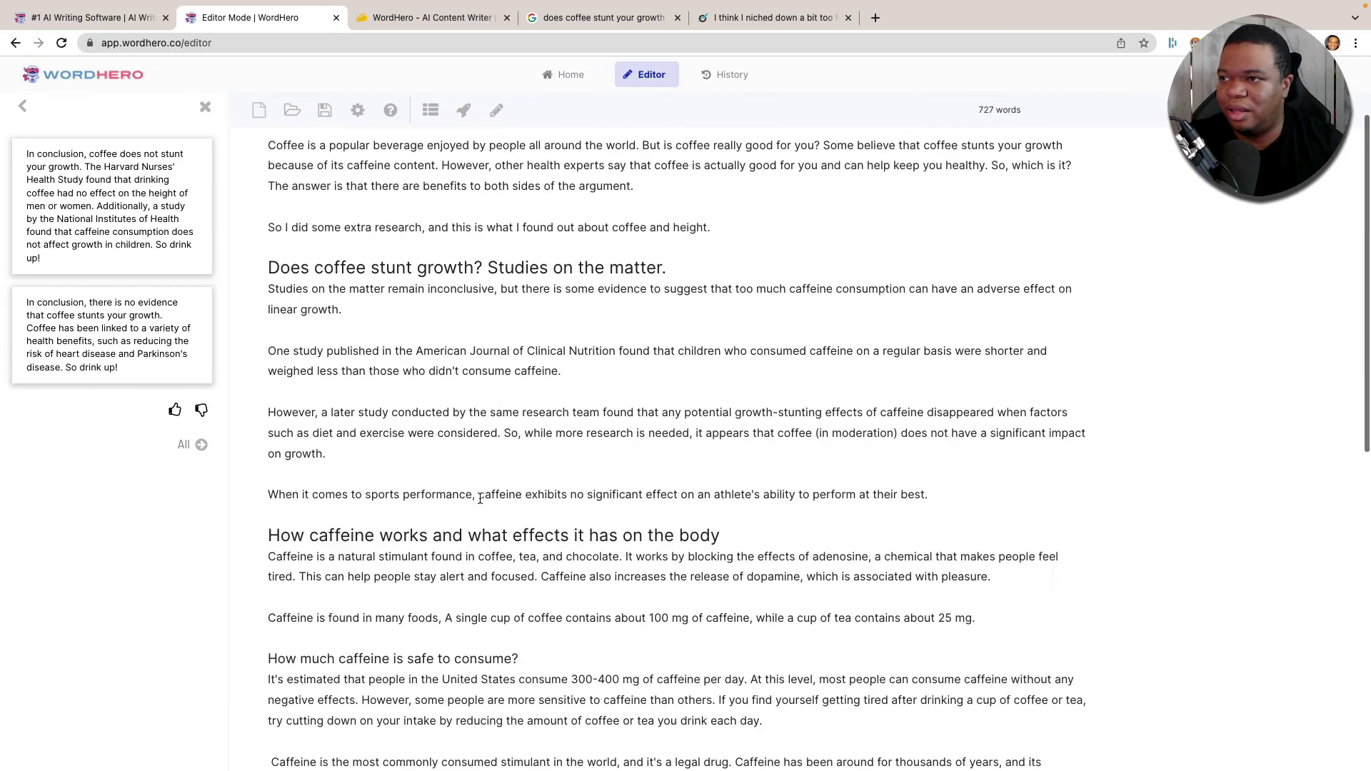
scroll(583, 494, "down", 5)
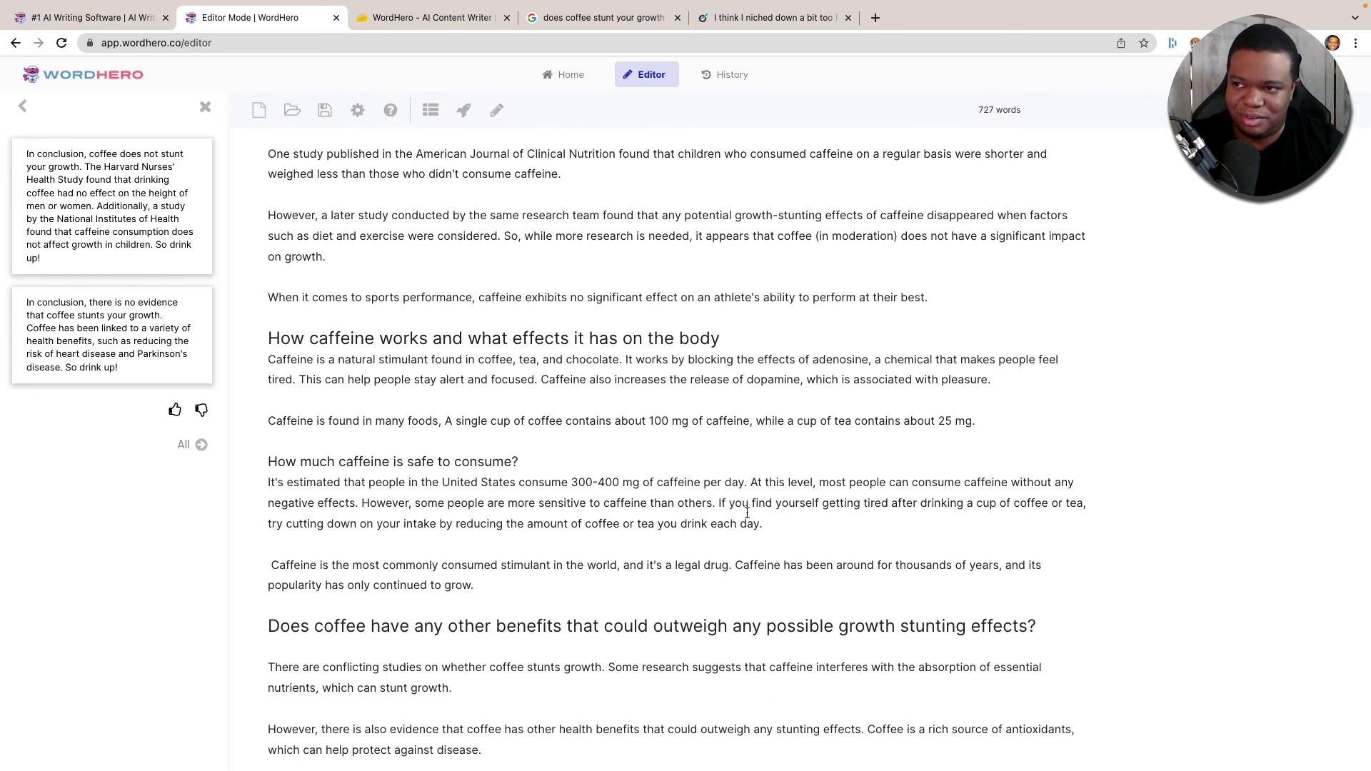
scroll(582, 495, "down", 7)
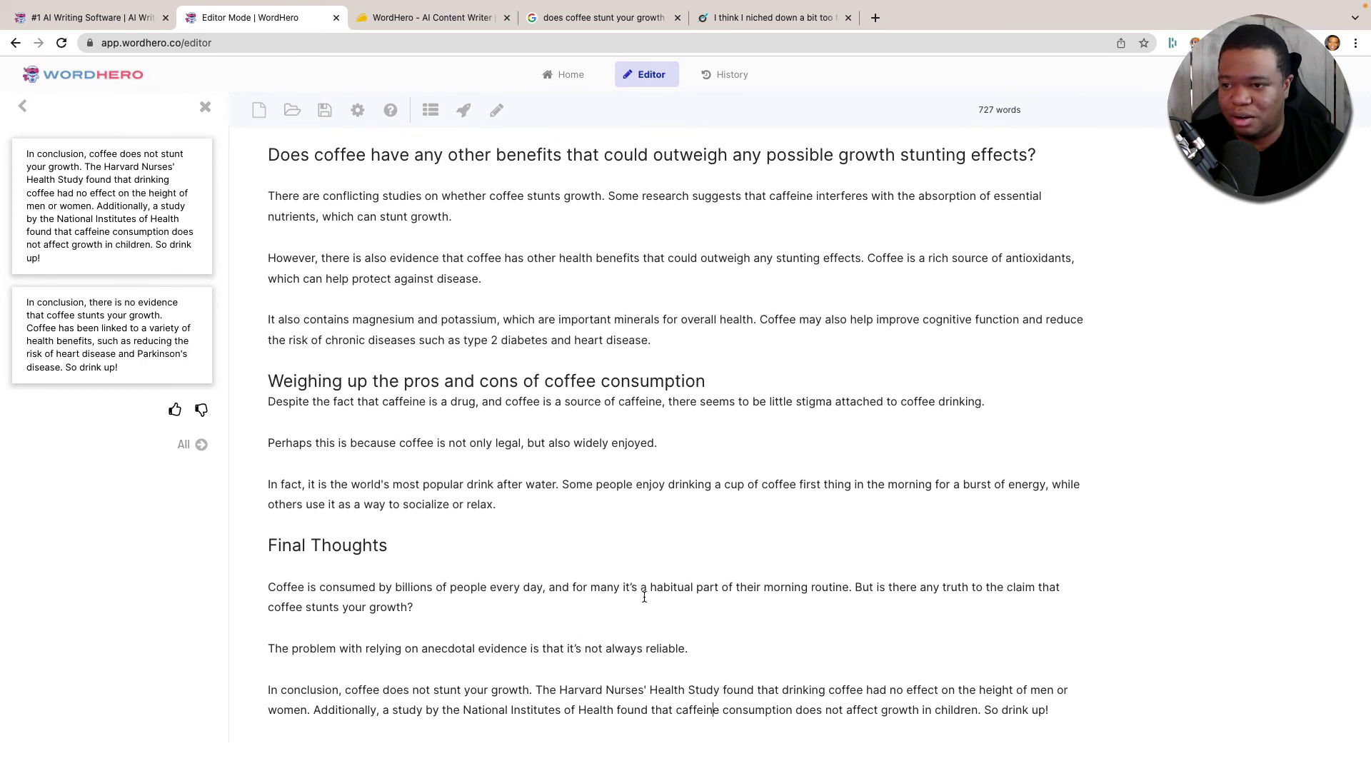
left_click(985, 711)
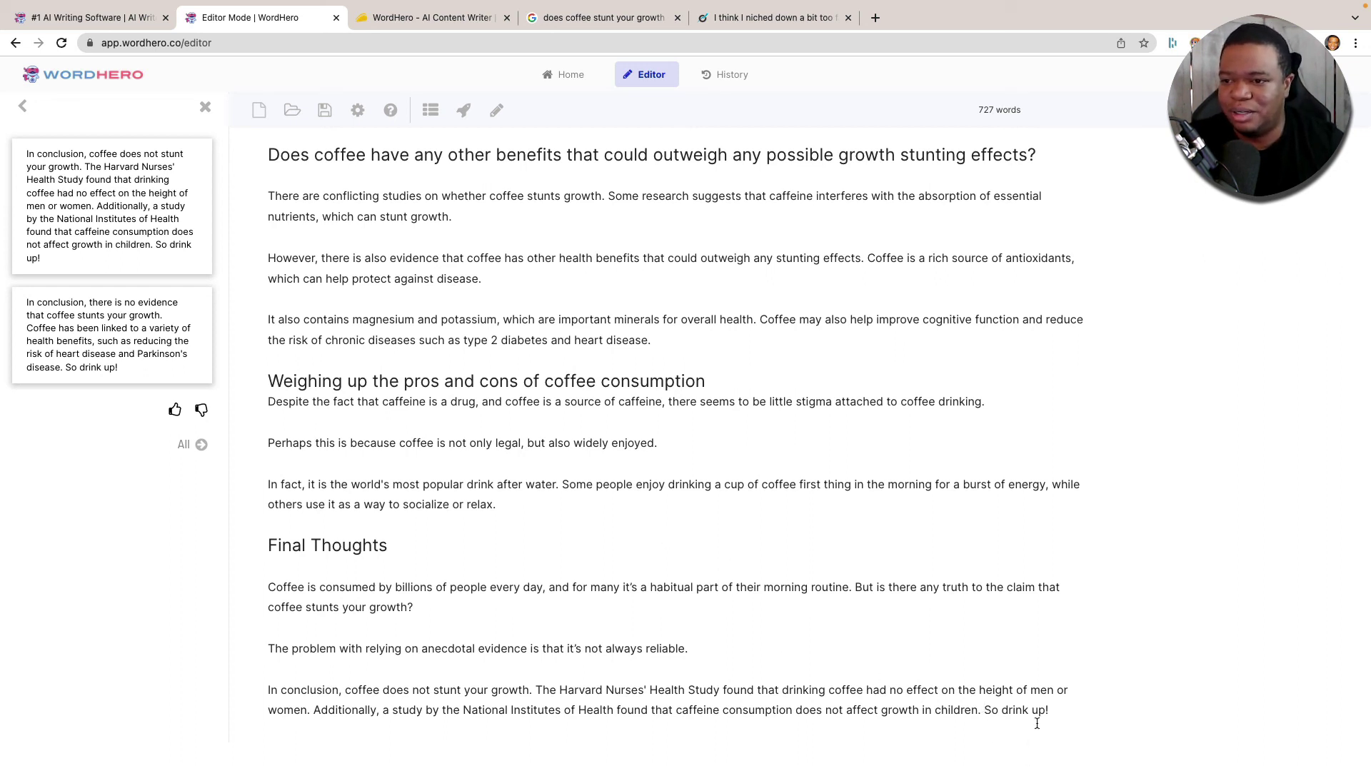
left_click_drag(1050, 710, 985, 711)
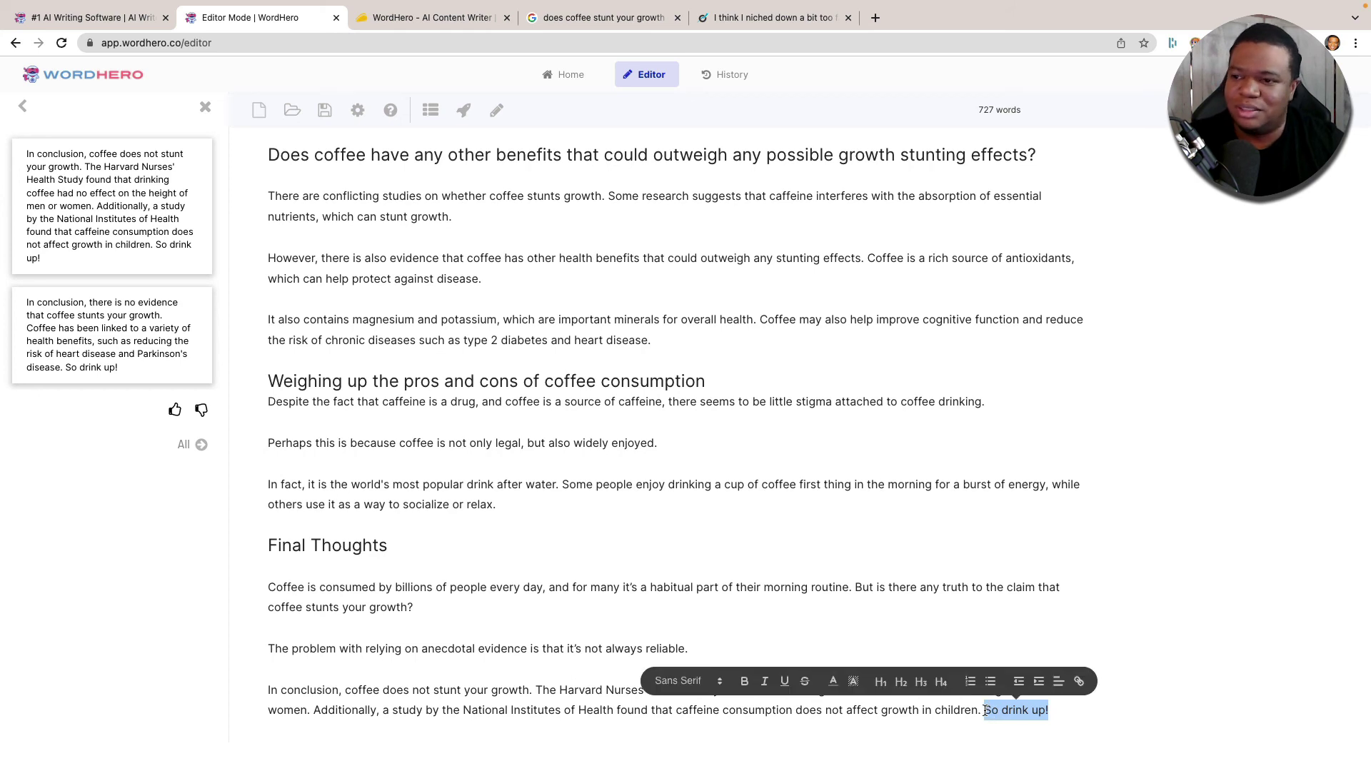
left_click(947, 596)
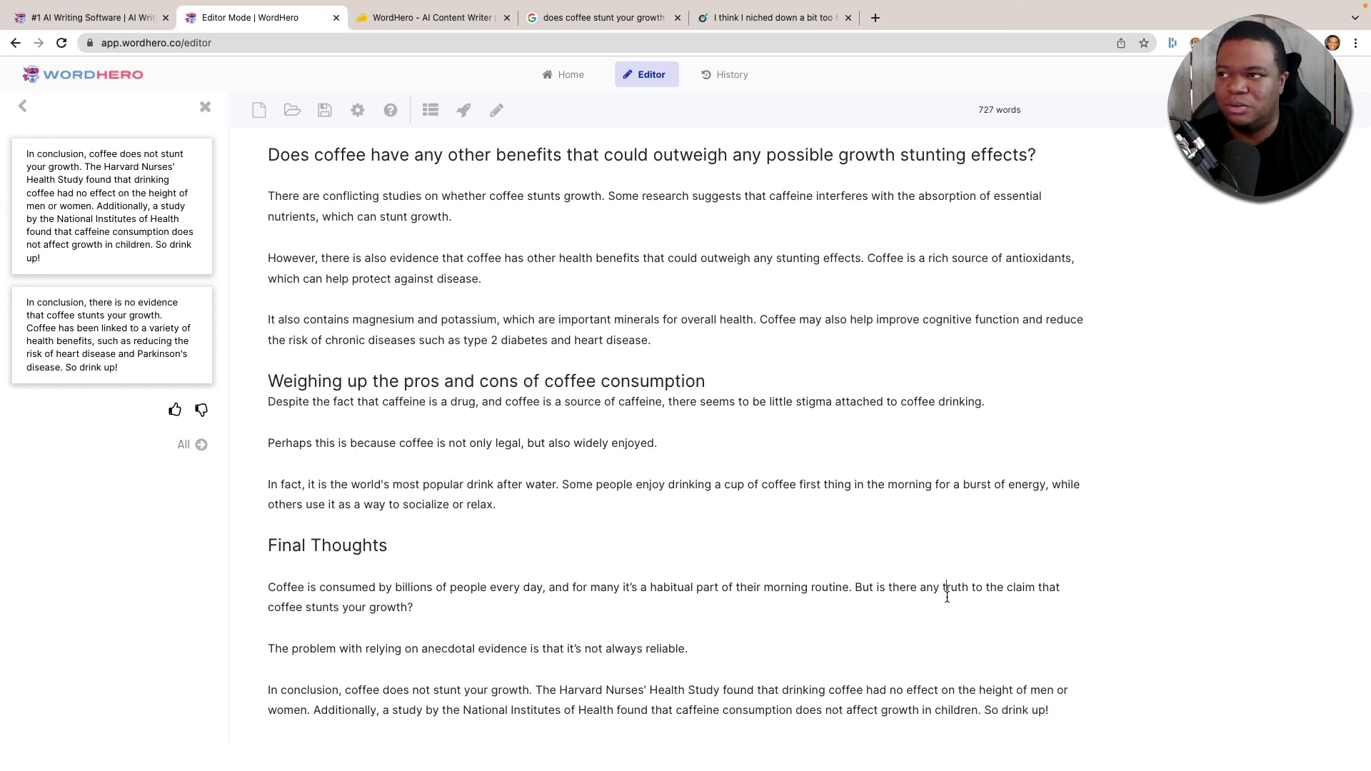
Look over the complete article from the title to the conclusion, checking its headings, paragraphs and overall flow
scroll(929, 597, "up", 20)
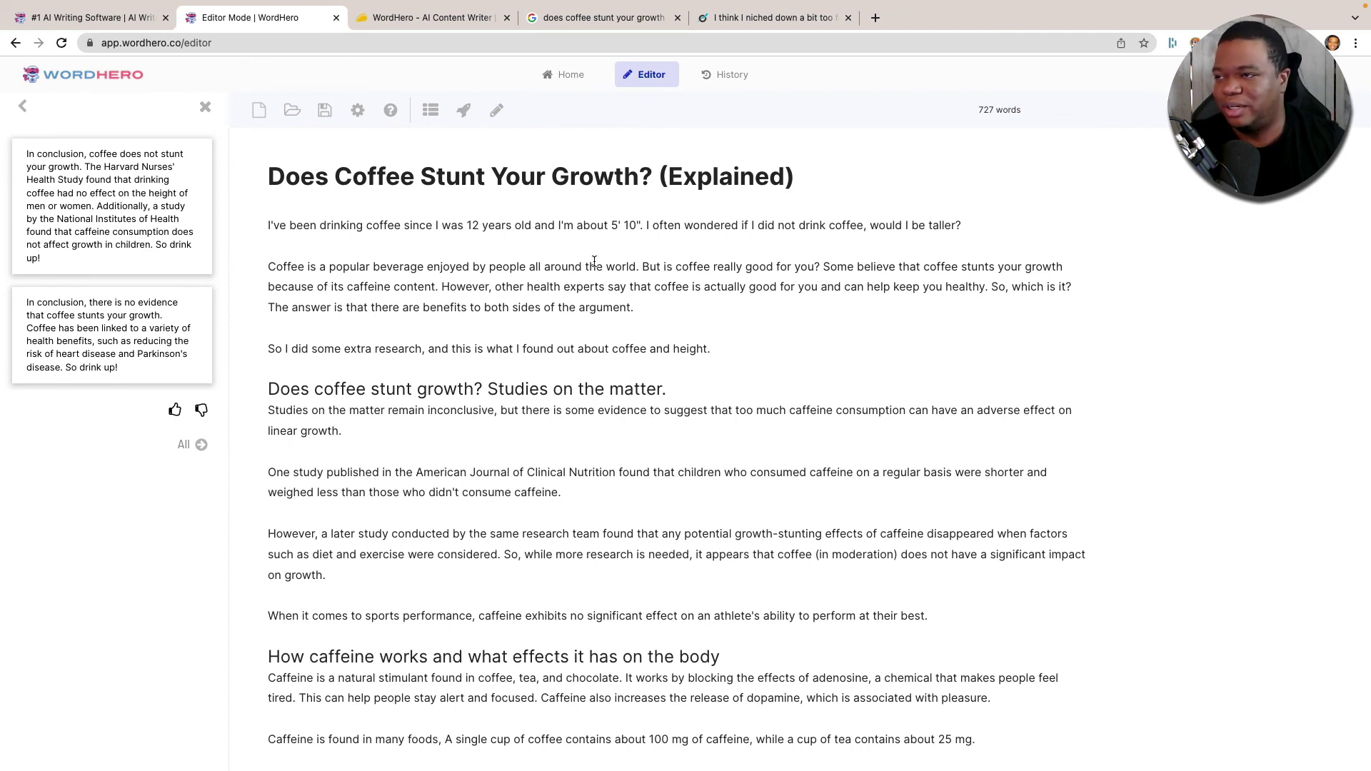
scroll(665, 564, "down", 20)
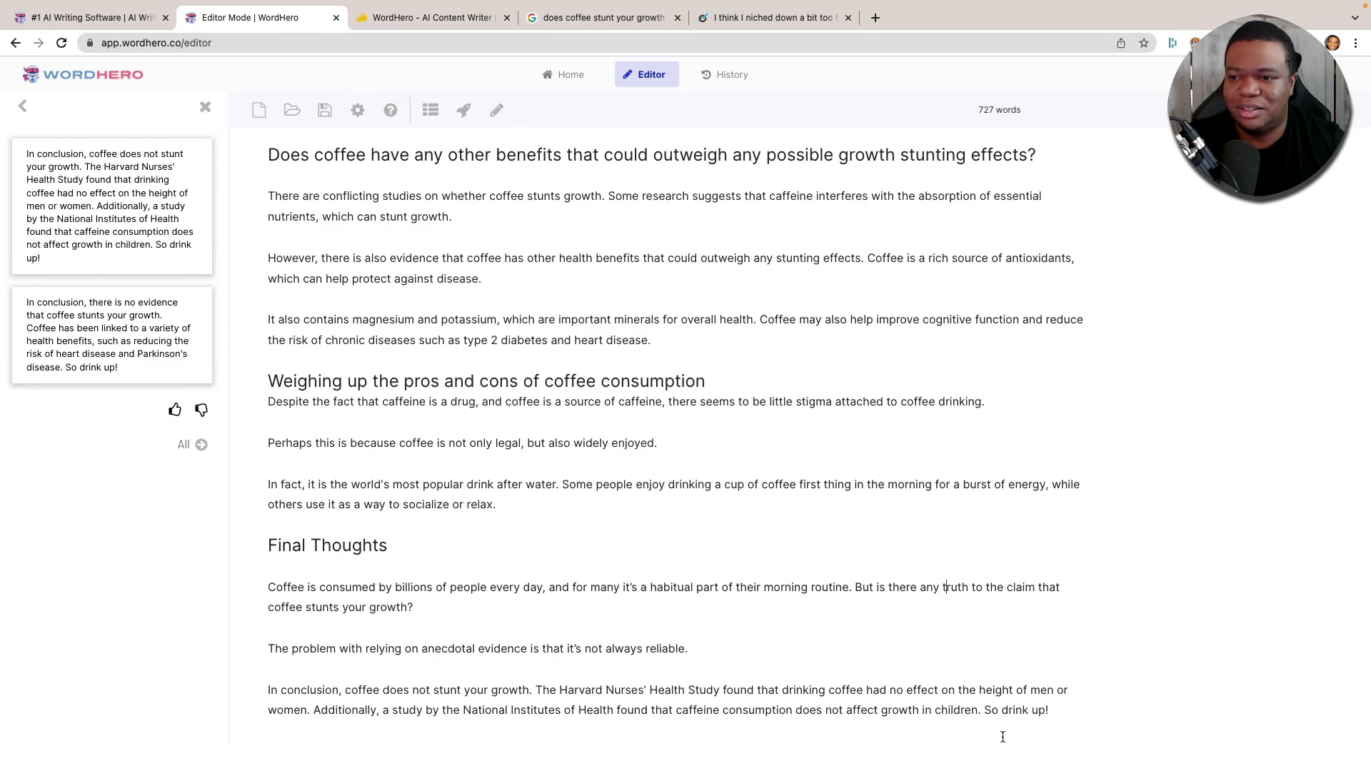
left_click(944, 587)
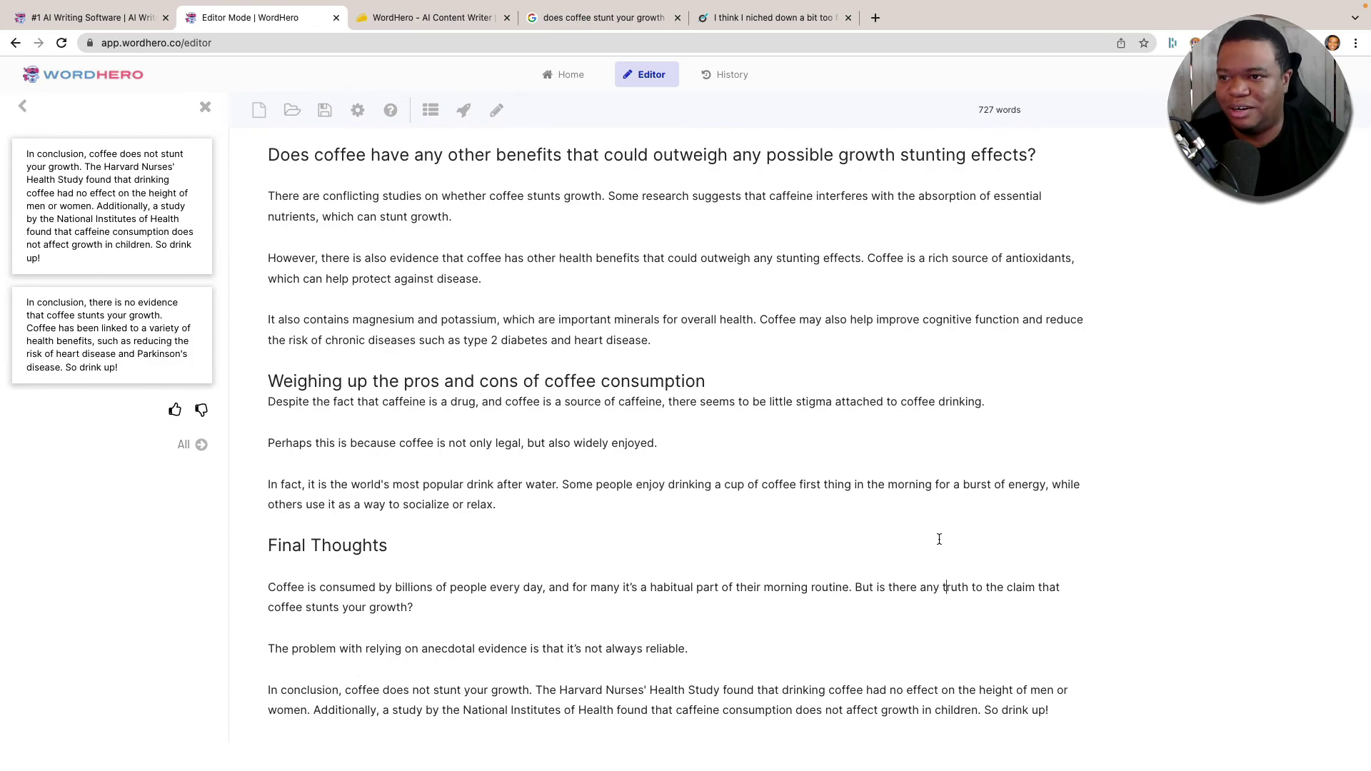
scroll(939, 539, "up", 20)
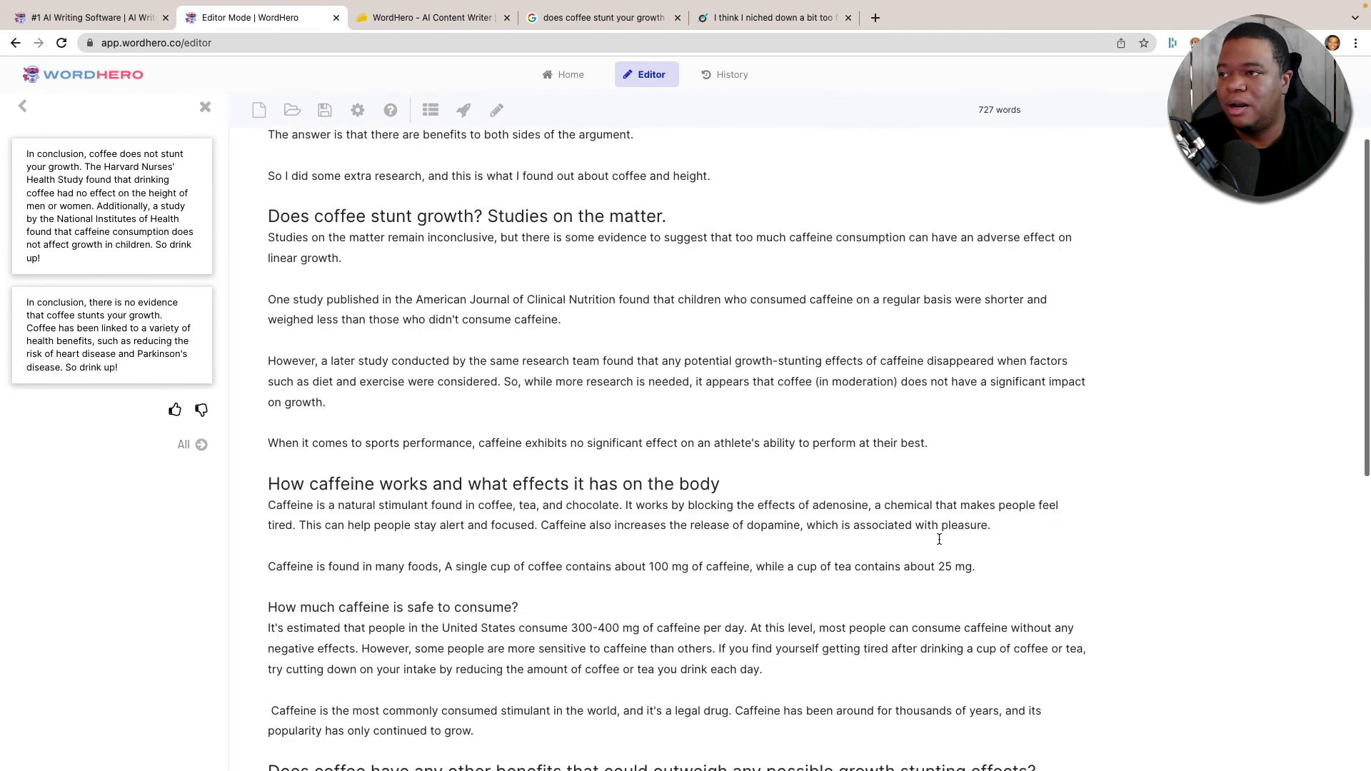
scroll(939, 540, "down", 20)
scroll(939, 539, "up", 20)
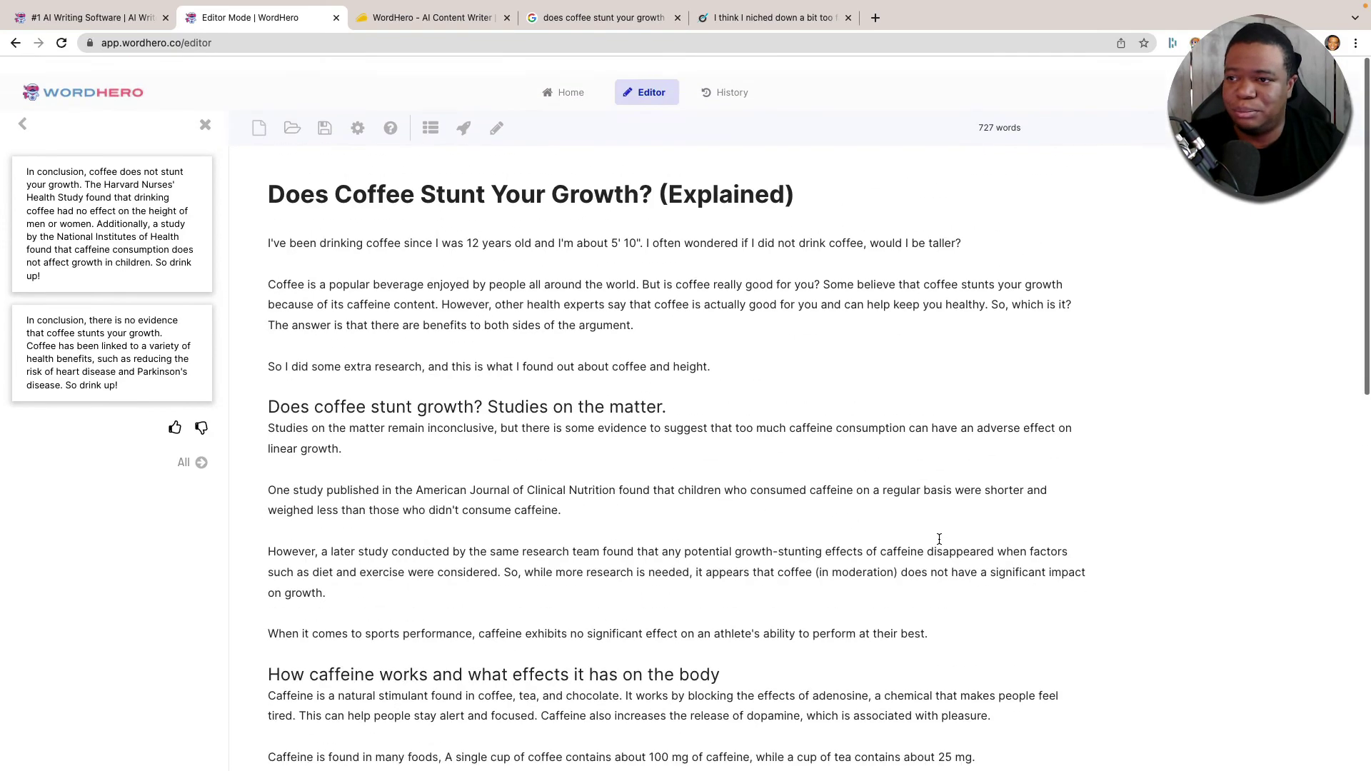
scroll(939, 539, "down", 20)
scroll(939, 539, "up", 20)
scroll(939, 540, "down", 15)
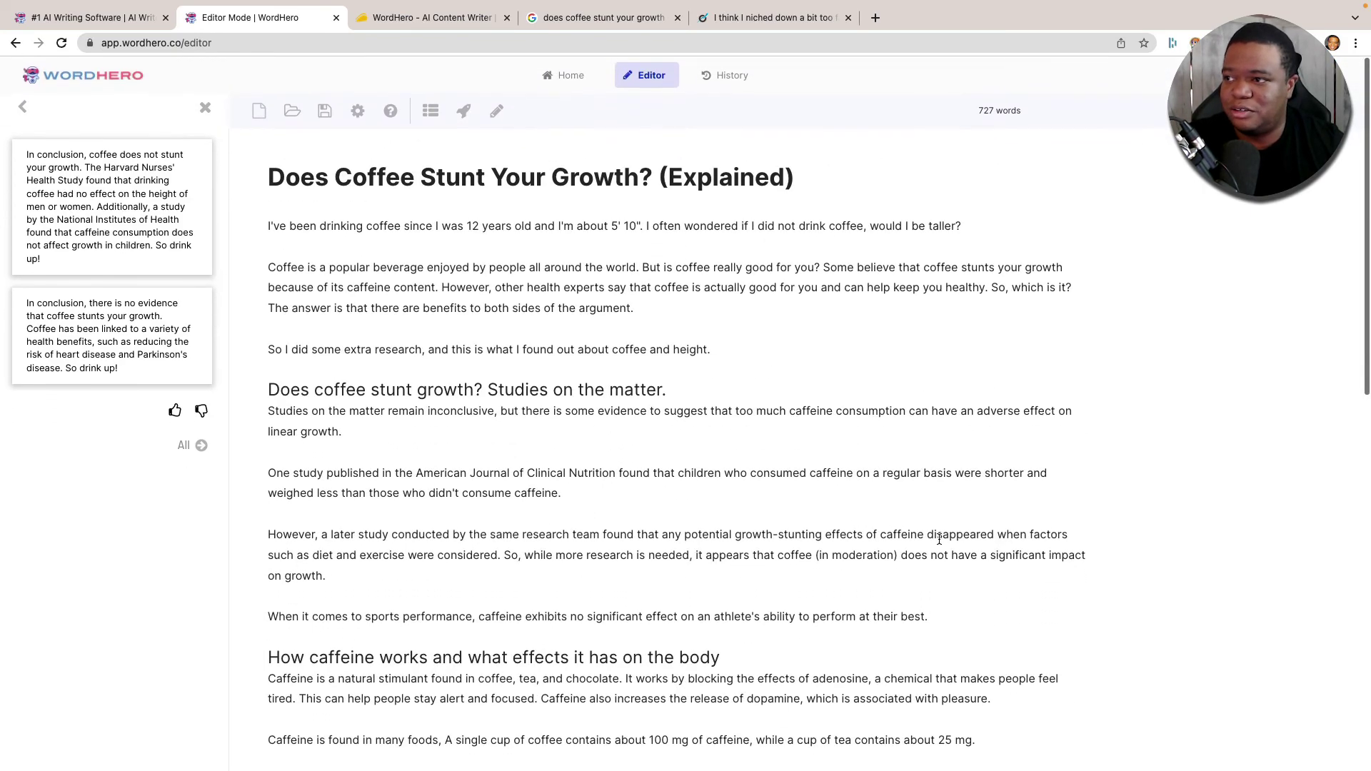
scroll(939, 539, "up", 15)
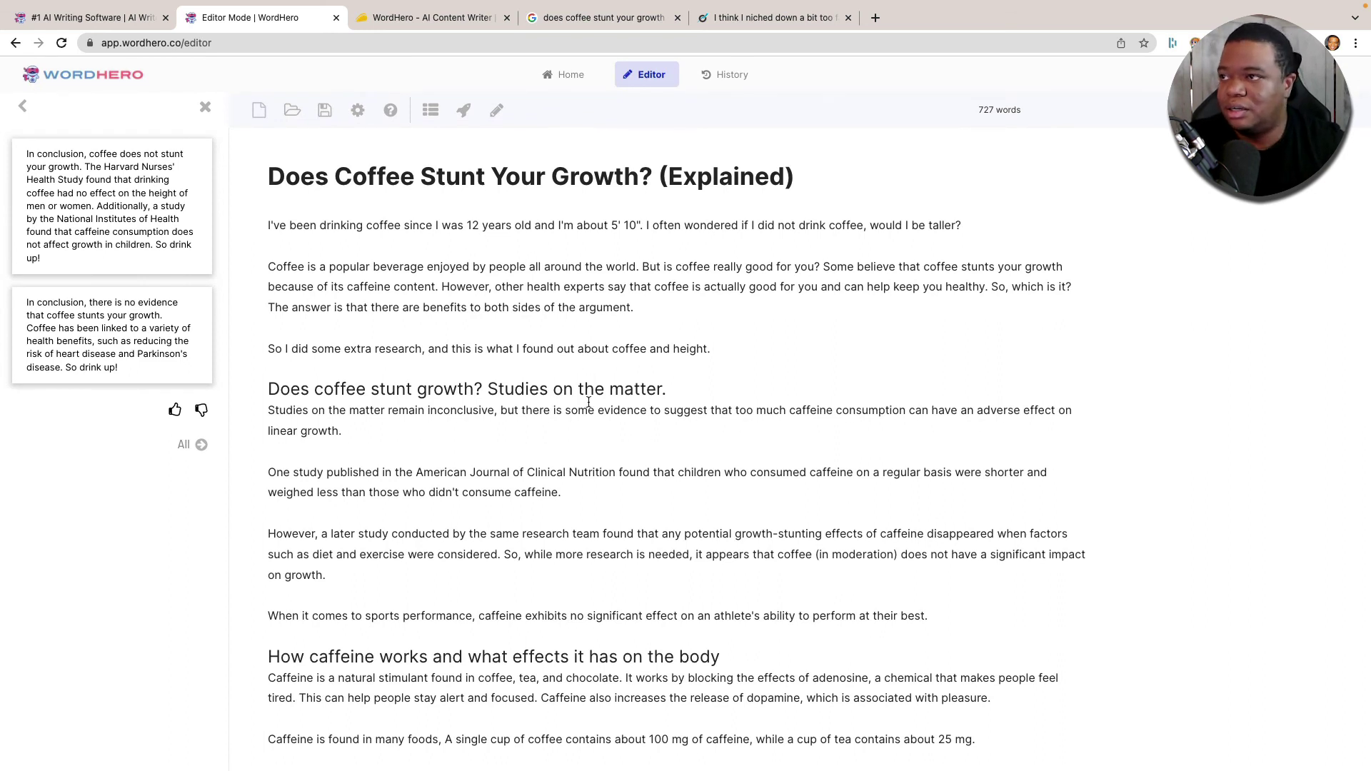
scroll(609, 435, "down", 1)
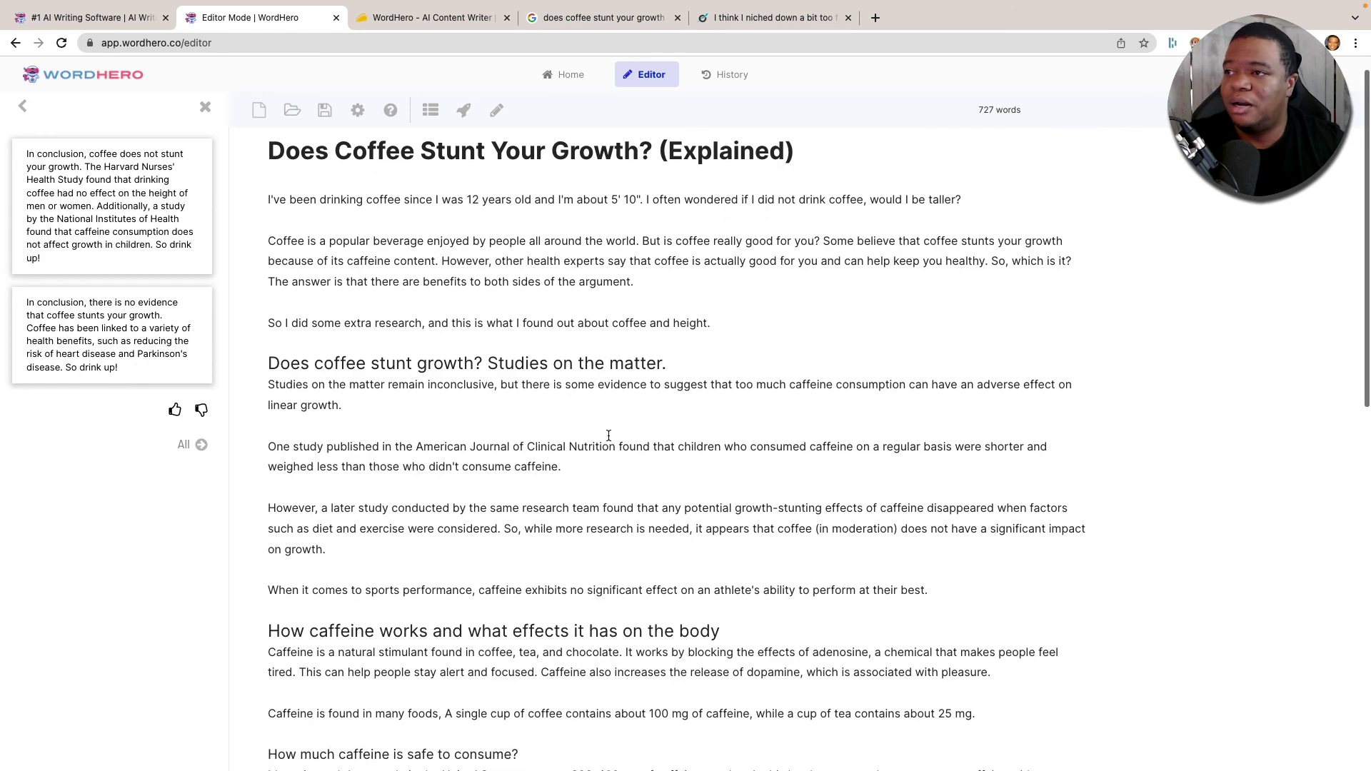
scroll(608, 436, "down", 10)
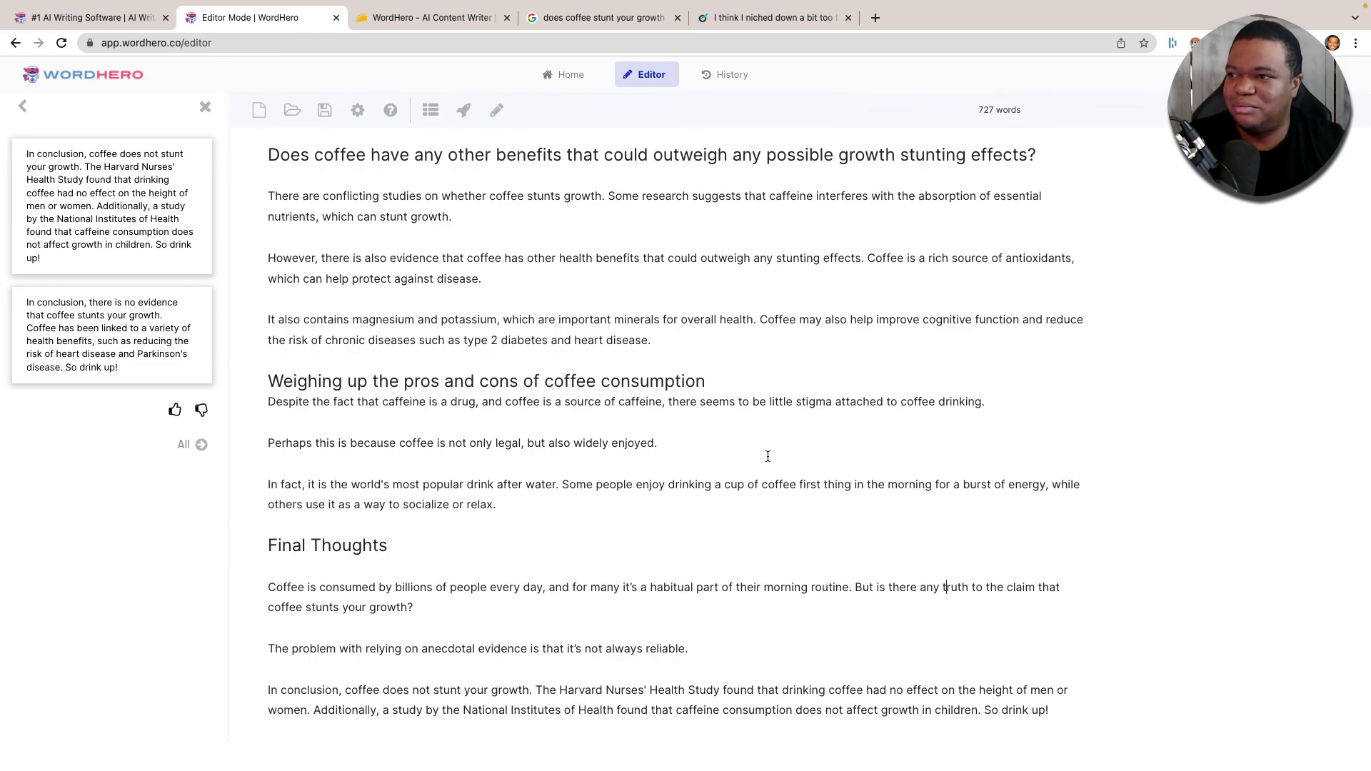
scroll(808, 546, "up", 10)
scroll(807, 546, "down", 10)
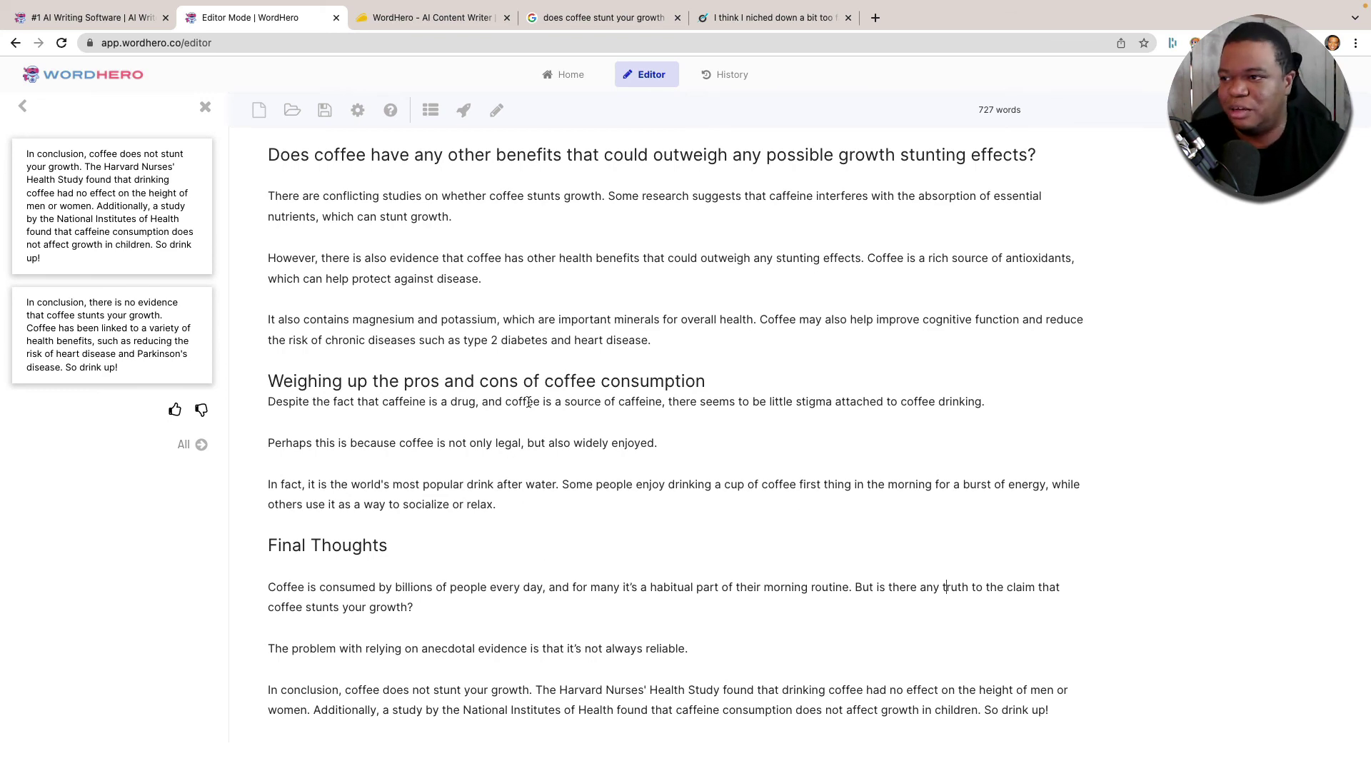
scroll(529, 402, "up", 5)
scroll(560, 446, "down", 6)
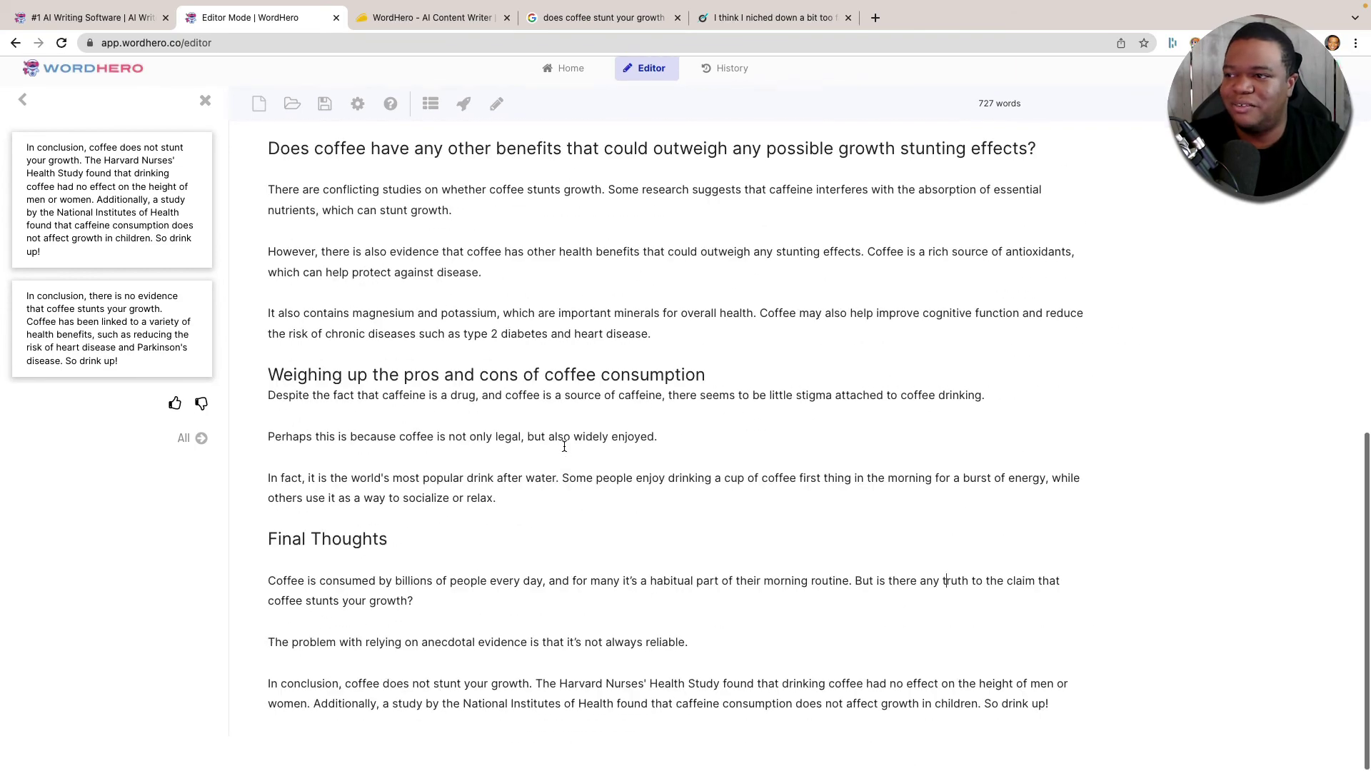
scroll(564, 446, "up", 15)
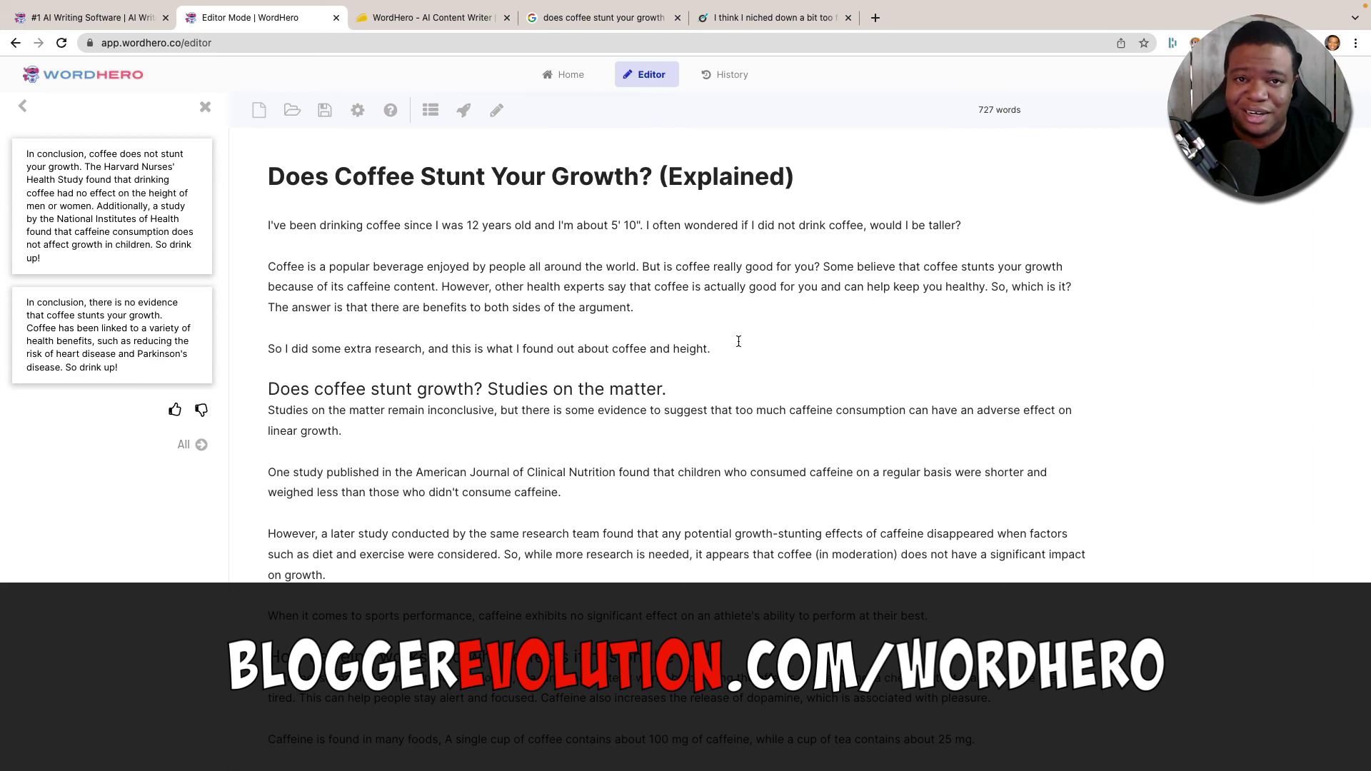
Switch to WordHero's AppSumo listing and review the product description, deal terms and features included in the lifetime plan
left_click(453, 20)
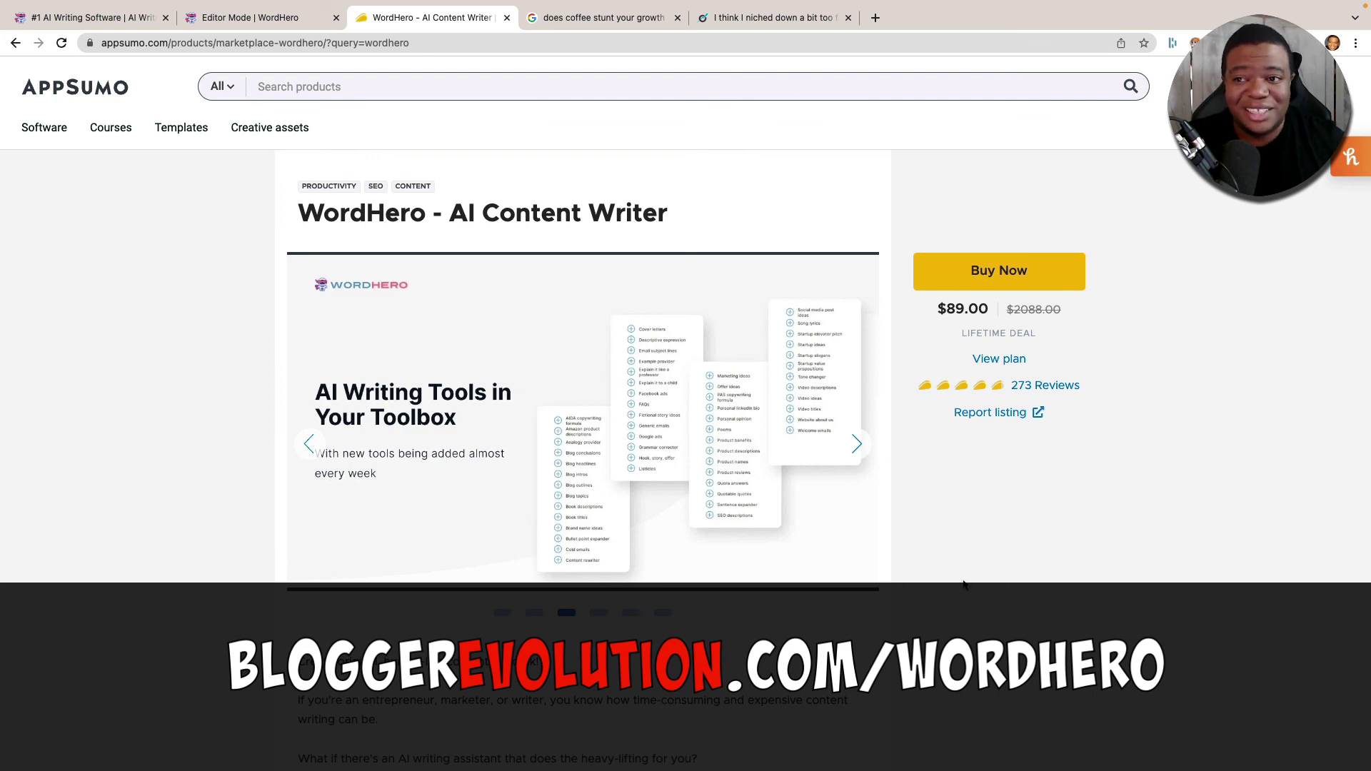
scroll(964, 584, "down", 5)
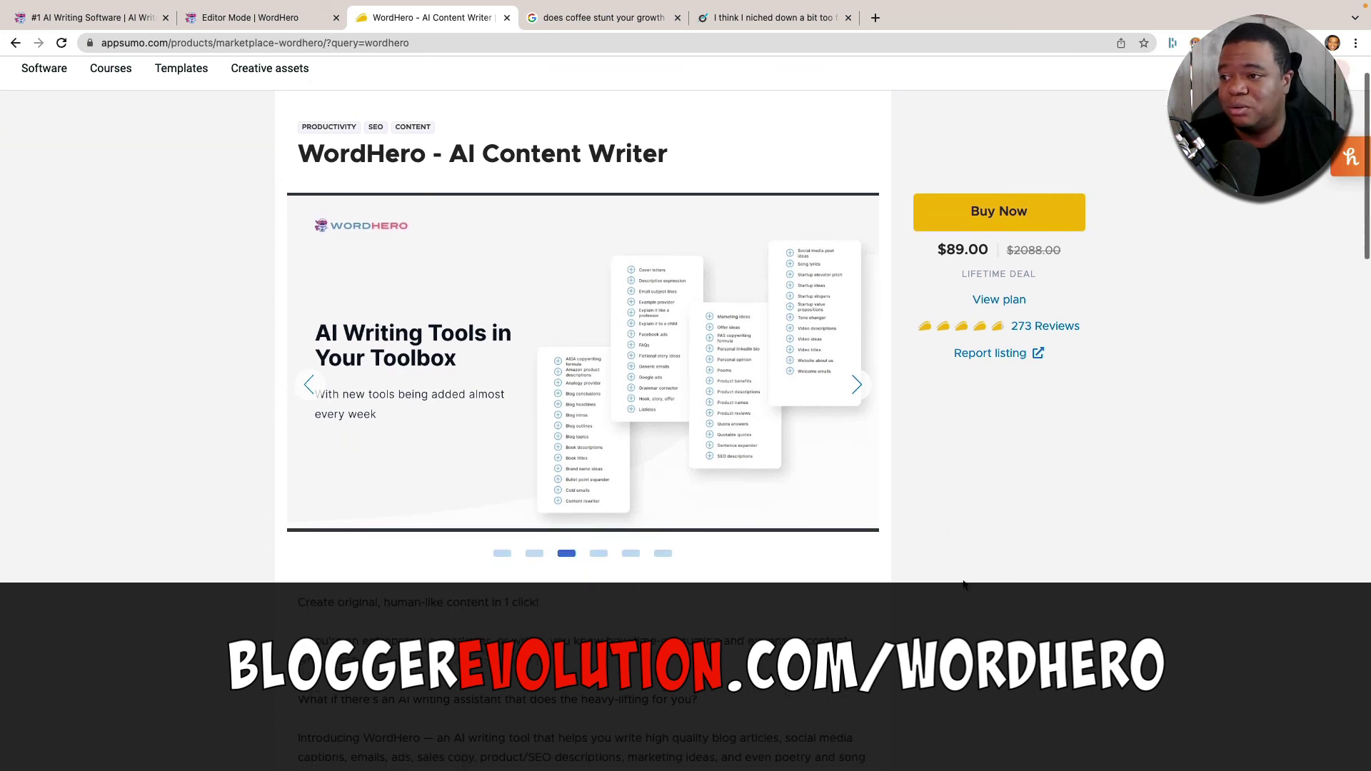
scroll(963, 584, "down", 3)
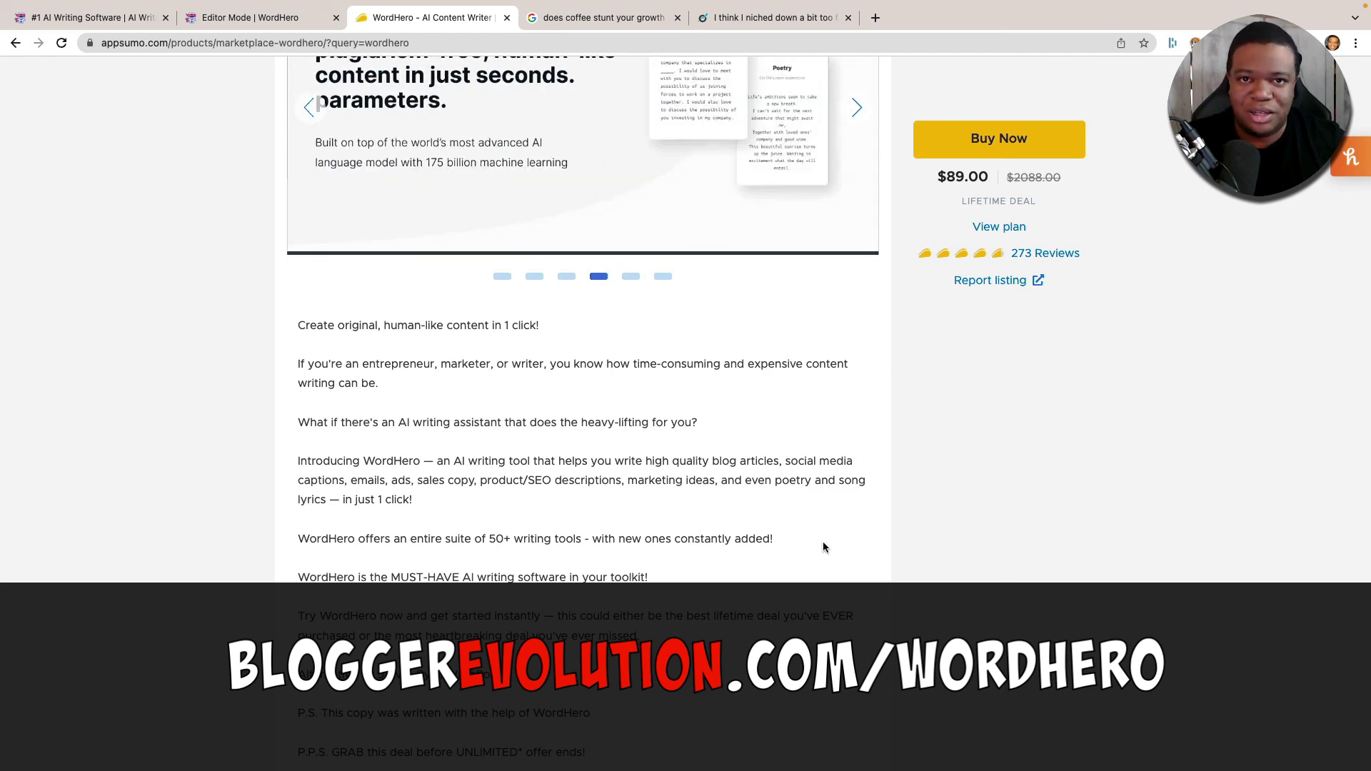
scroll(823, 547, "down", 10)
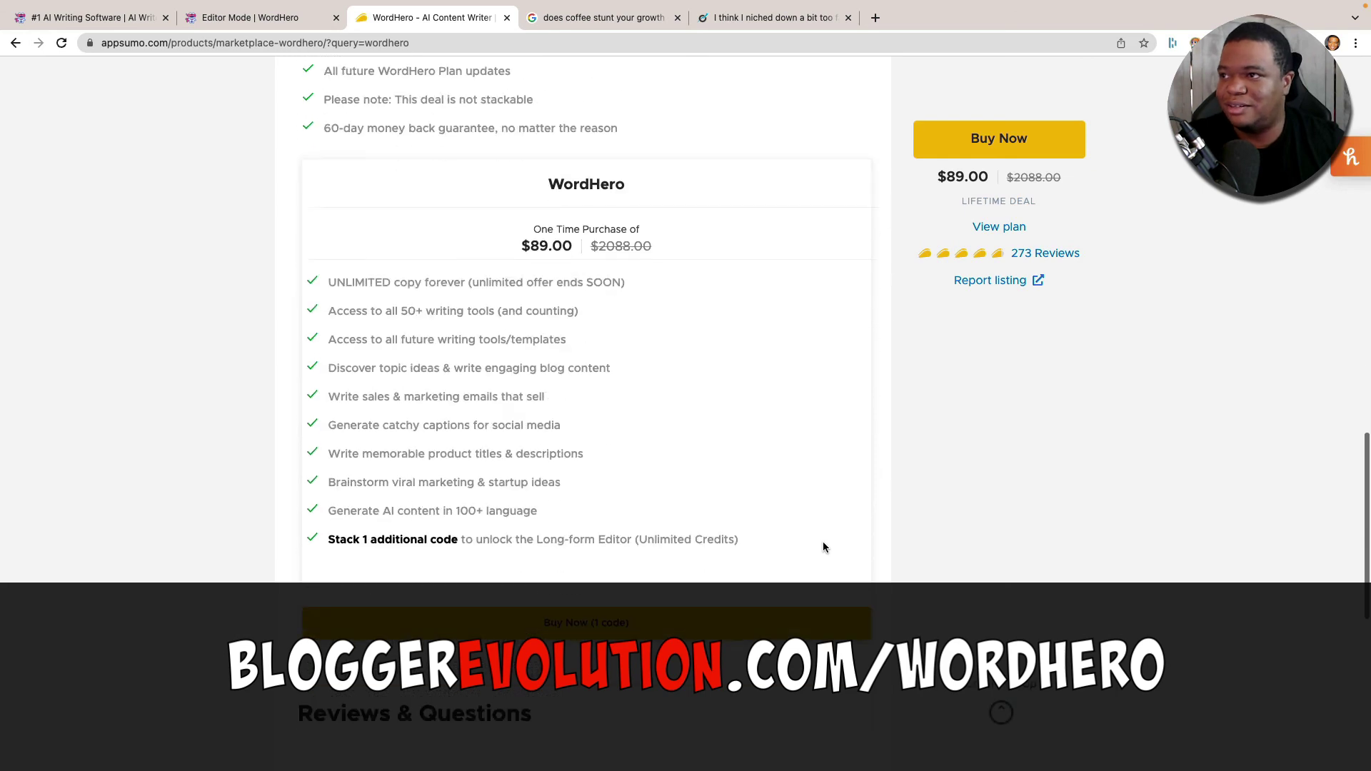
scroll(823, 547, "up", 2)
scroll(822, 547, "down", 1)
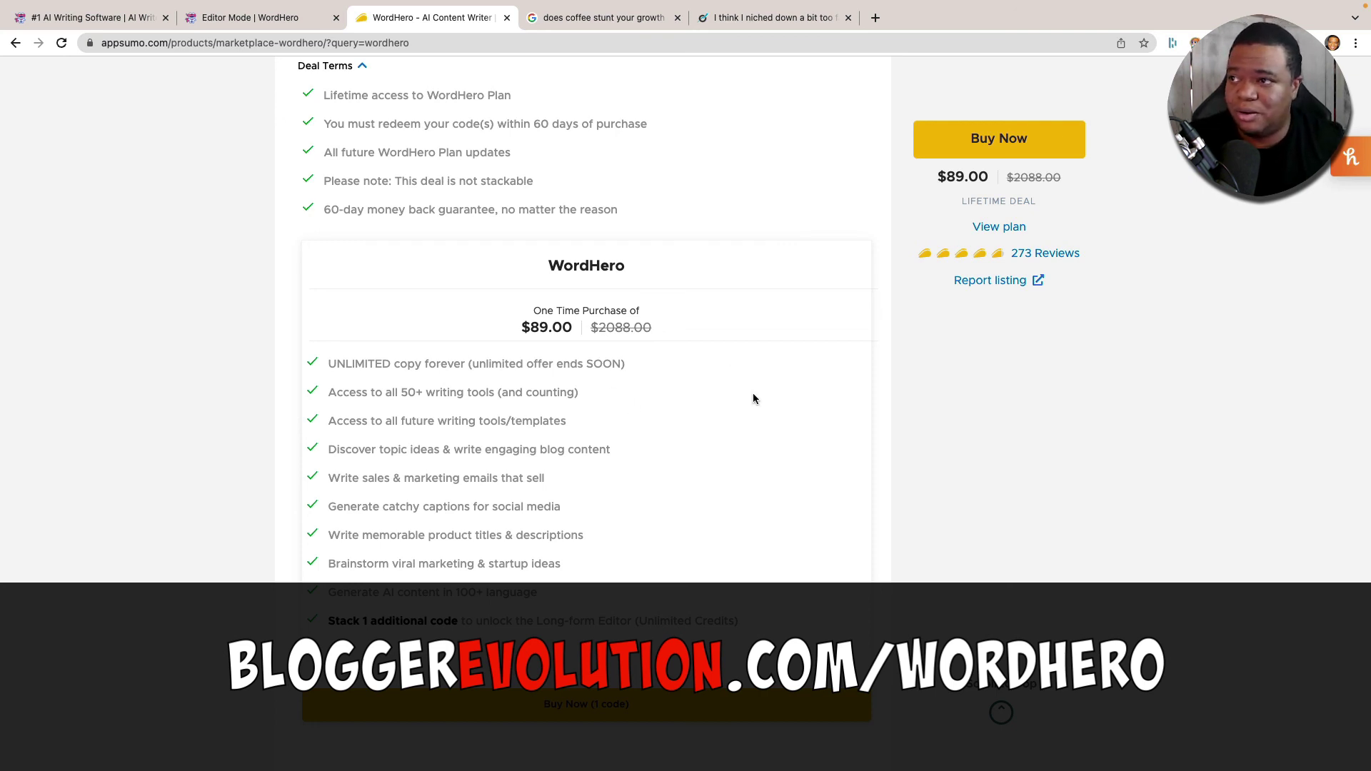
scroll(753, 398, "down", 2)
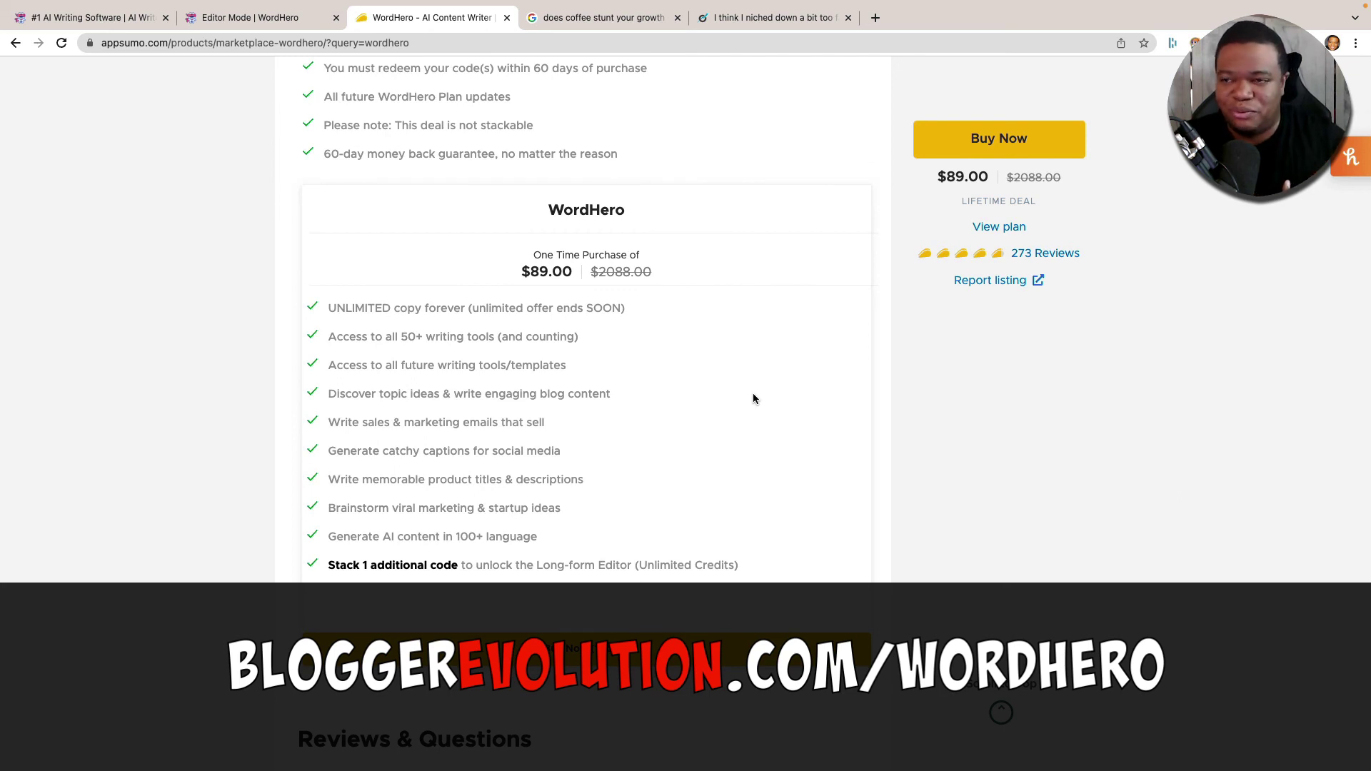
Examine the founder's pinned message, the questions about the Long-form Editor and the customer reviews on the WordHero listing
scroll(753, 398, "down", 6)
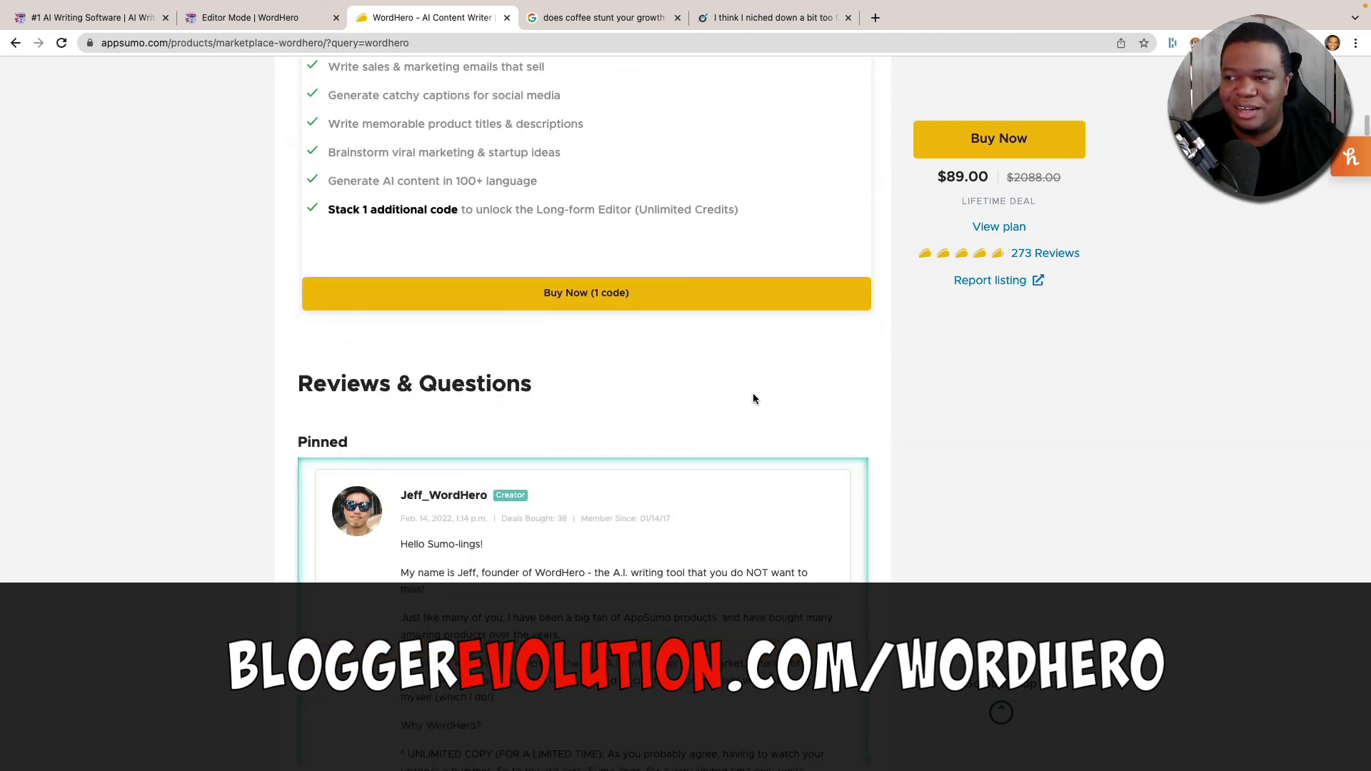
scroll(754, 396, "down", 6)
scroll(753, 394, "down", 15)
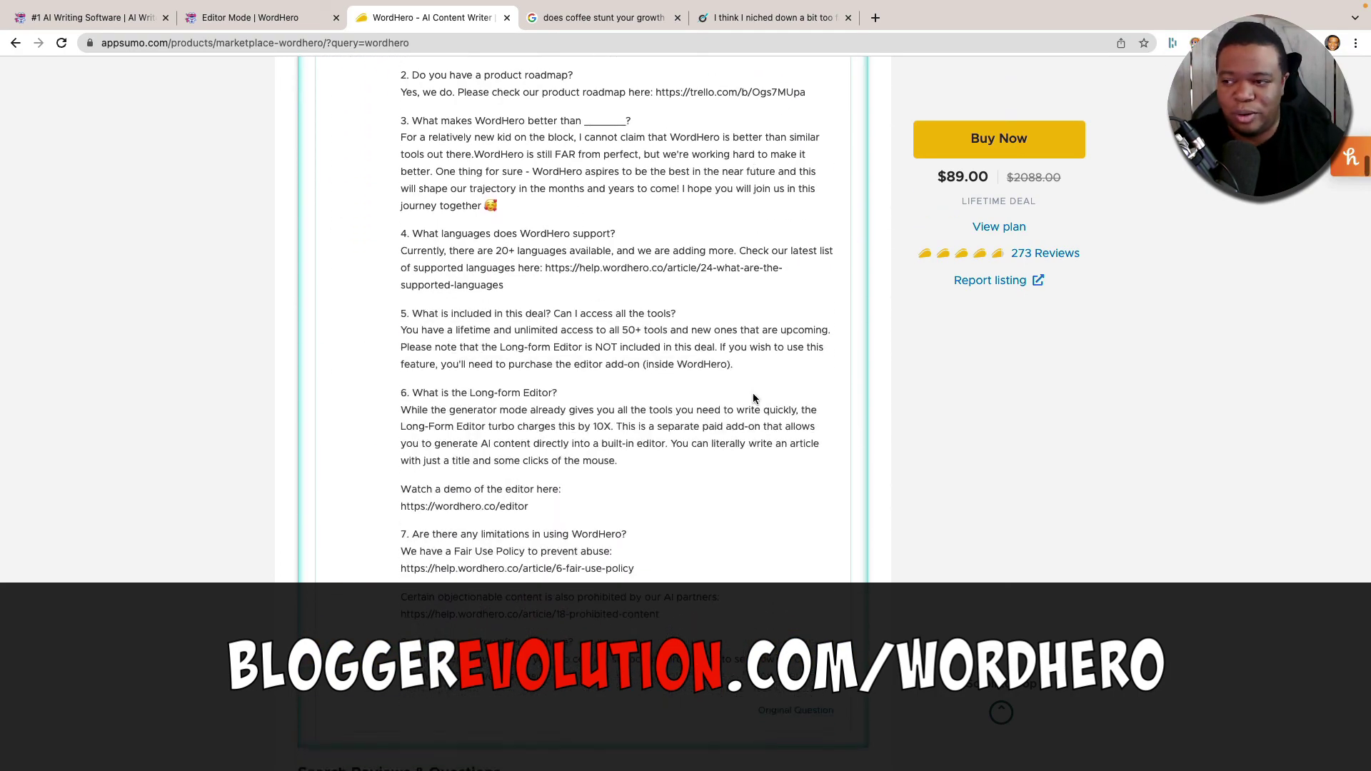
scroll(754, 398, "down", 5)
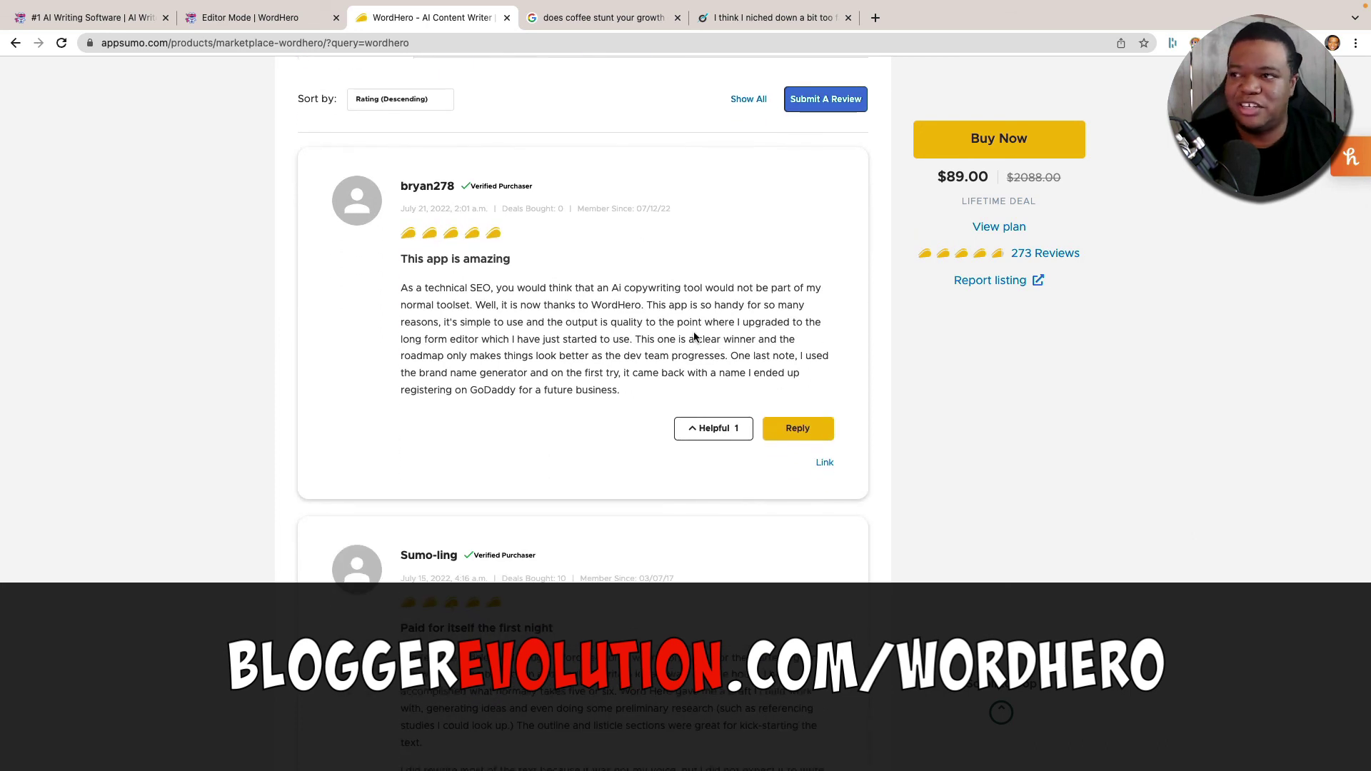
scroll(694, 337, "up", 1)
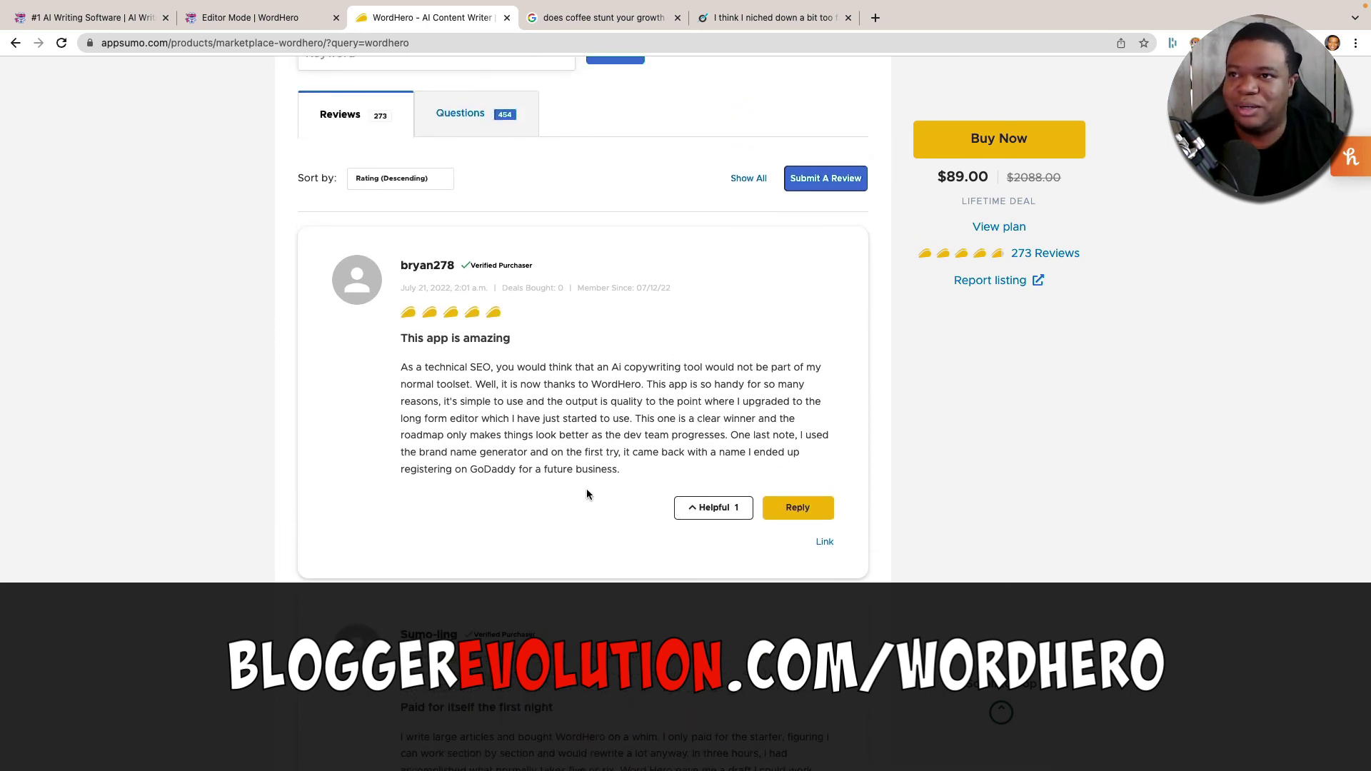